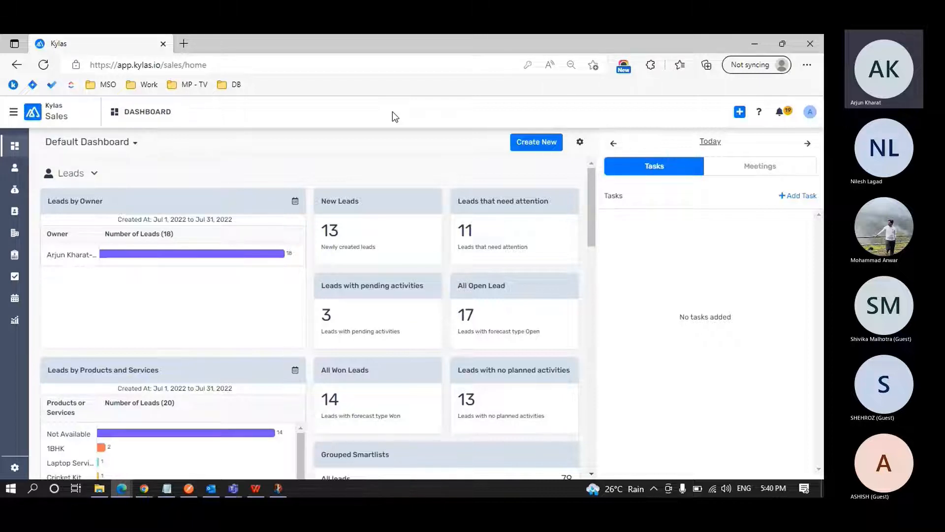
{"action": "left_click", "coordinate": [23, 469]}
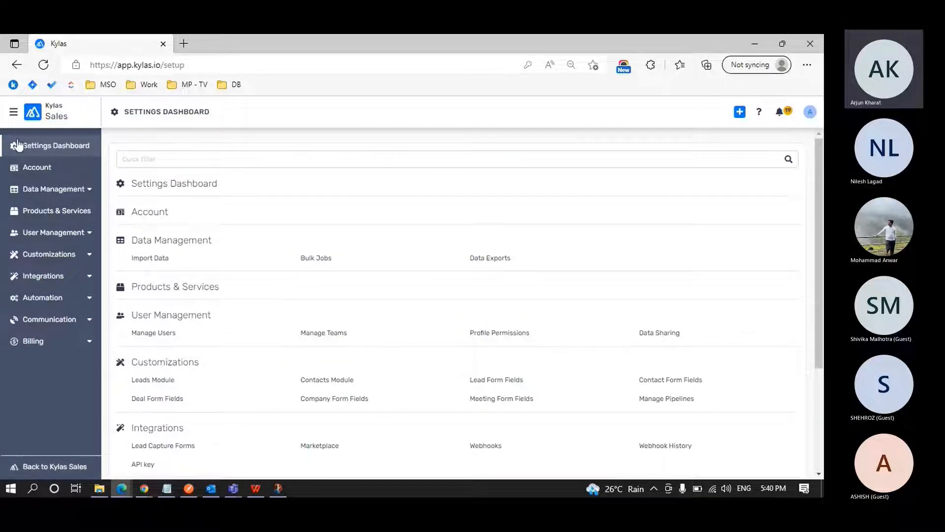
{"action": "left_click", "coordinate": [13, 112]}
{"action": "left_click", "coordinate": [36, 138]}
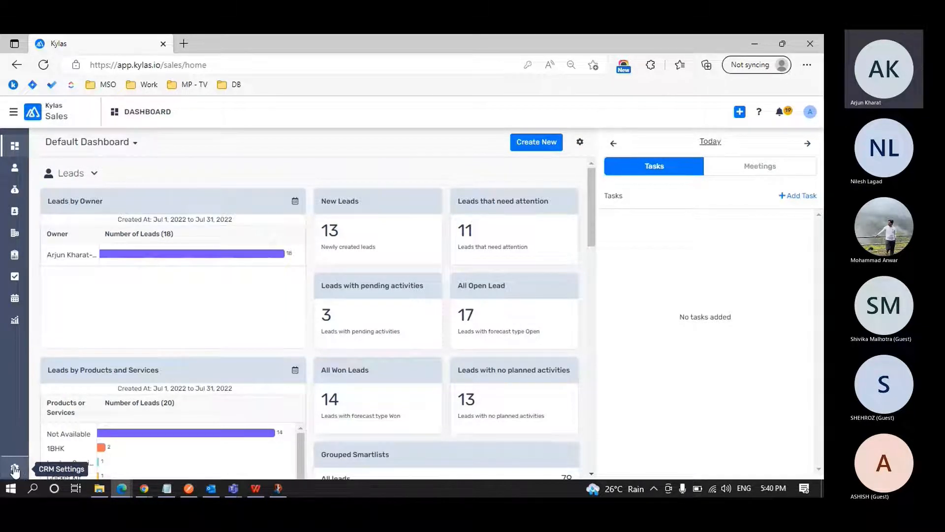
Open the CRM settings and start adding a new user from Manage Users under User Management.
{"action": "left_click", "coordinate": [15, 469]}
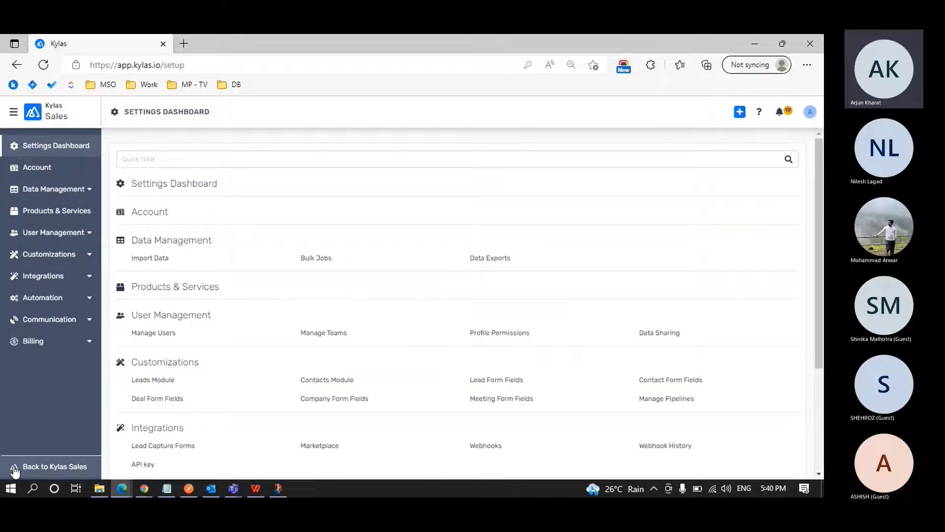
{"action": "left_click", "coordinate": [92, 238]}
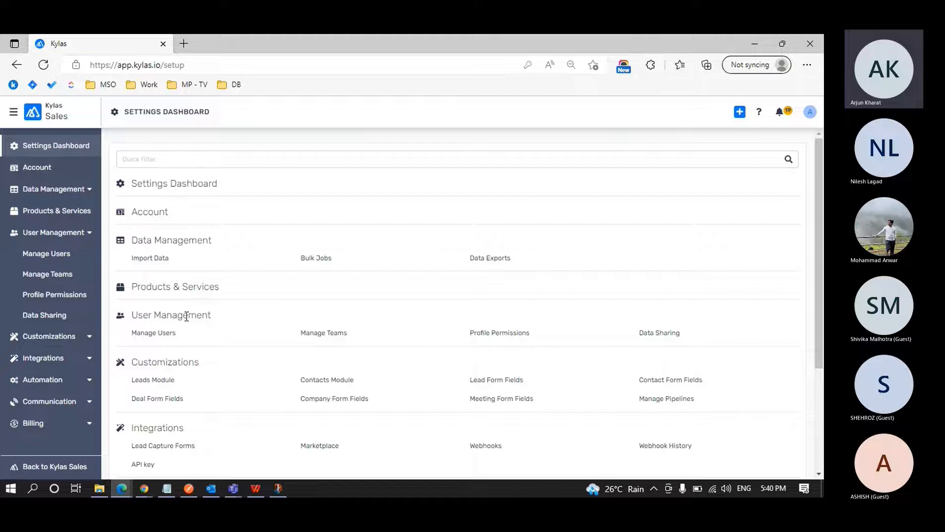
{"action": "left_click_drag", "start_coordinate": [132, 315], "coordinate": [215, 317]}
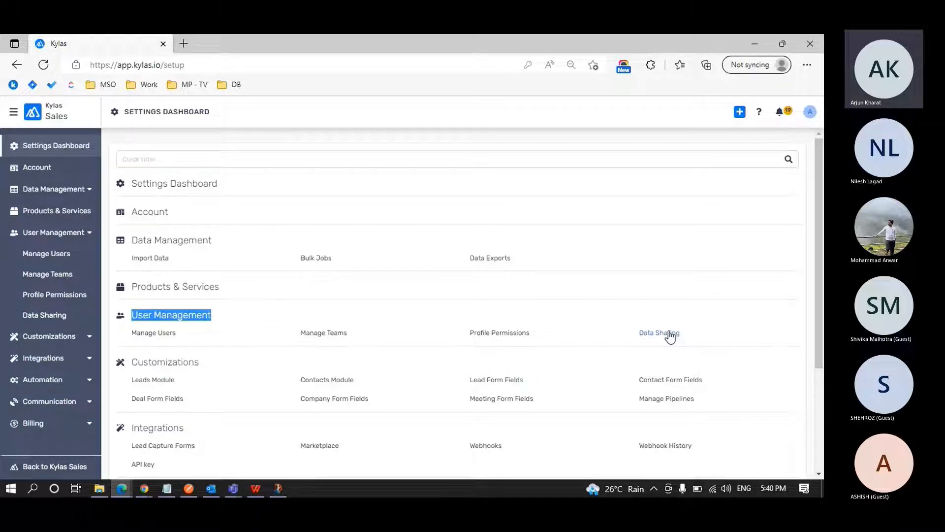
{"action": "left_click", "coordinate": [65, 255]}
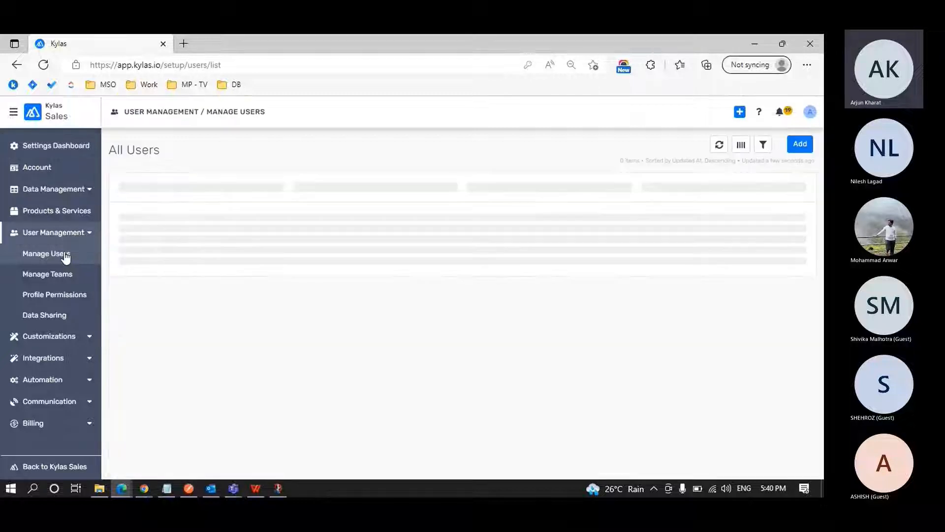
{"action": "left_click", "coordinate": [794, 147]}
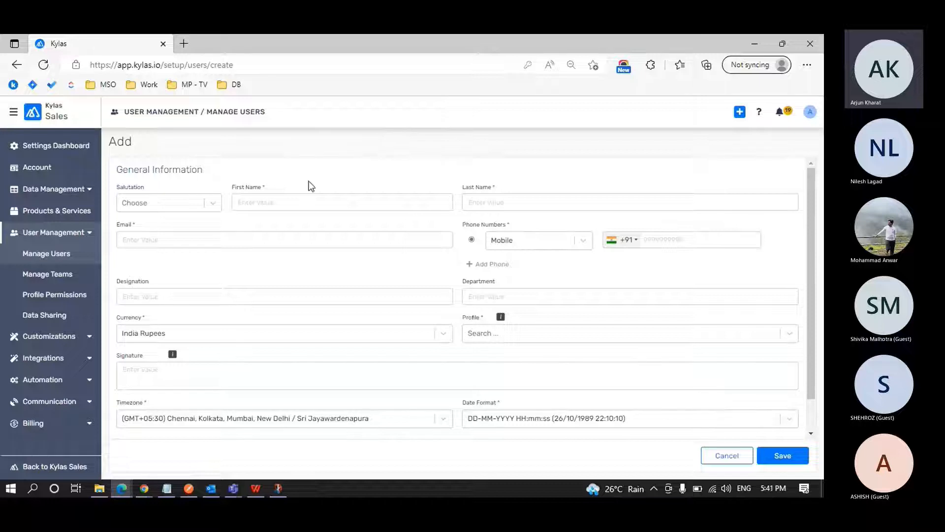
Examine the new user form's fields, including the salutation choices, email, timezone, date format and language.
{"action": "left_click", "coordinate": [222, 211]}
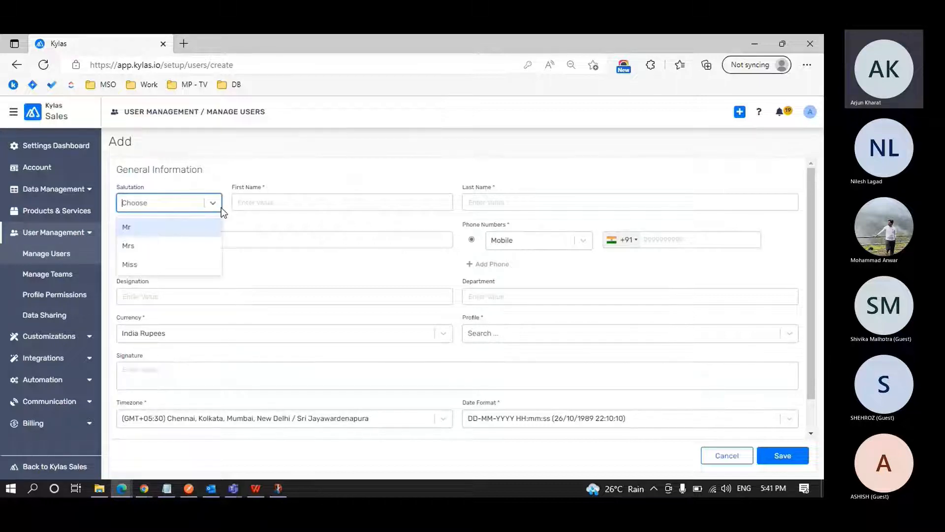
{"action": "left_click", "coordinate": [338, 147]}
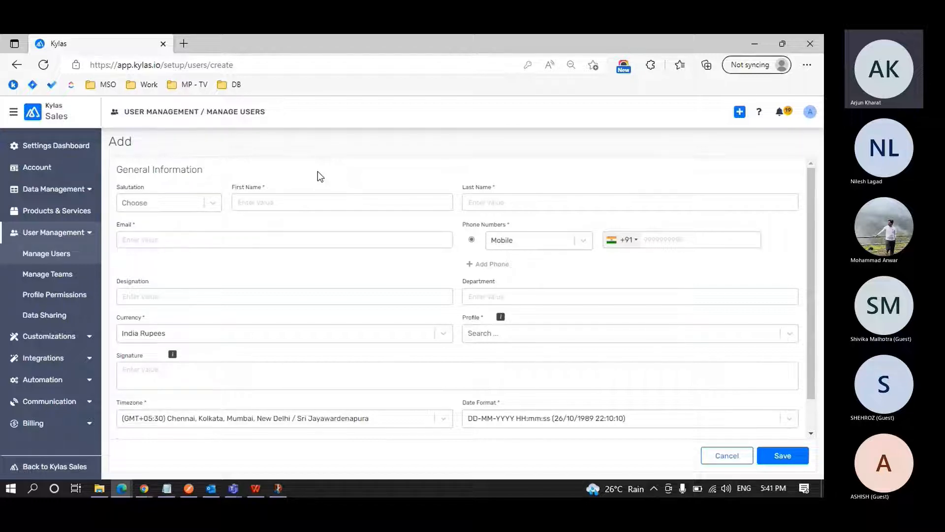
{"action": "scroll", "coordinate": [320, 176], "scroll_direction": "down", "scroll_amount": 2}
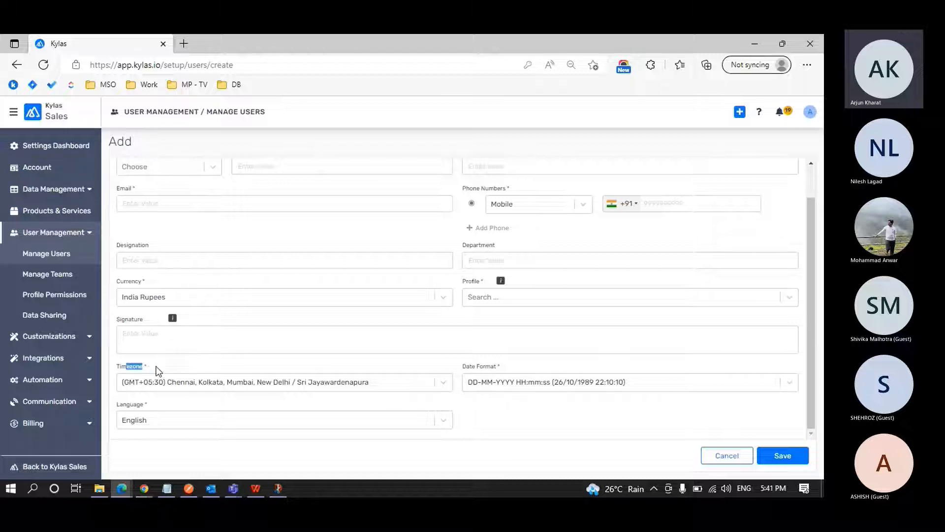
{"action": "left_click", "coordinate": [471, 369]}
{"action": "scroll", "coordinate": [294, 391], "scroll_direction": "up", "scroll_amount": 1}
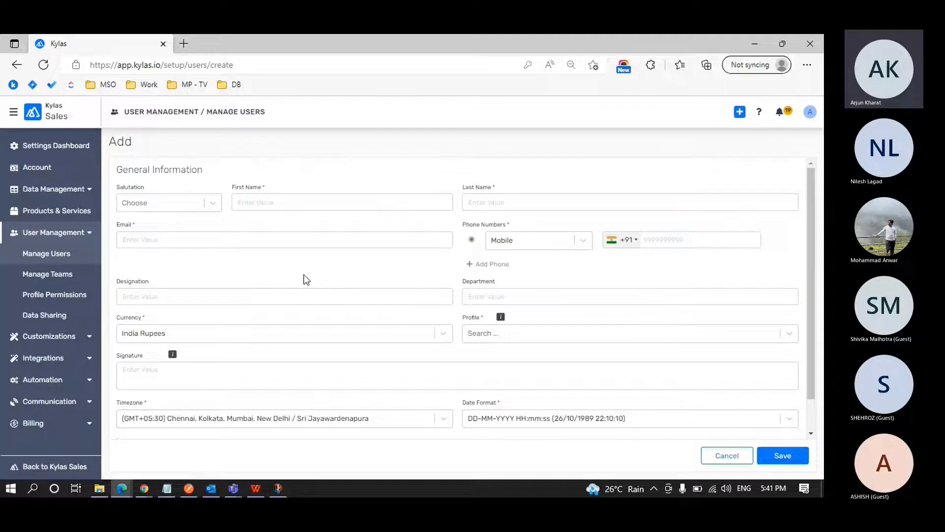
{"action": "left_click", "coordinate": [244, 240]}
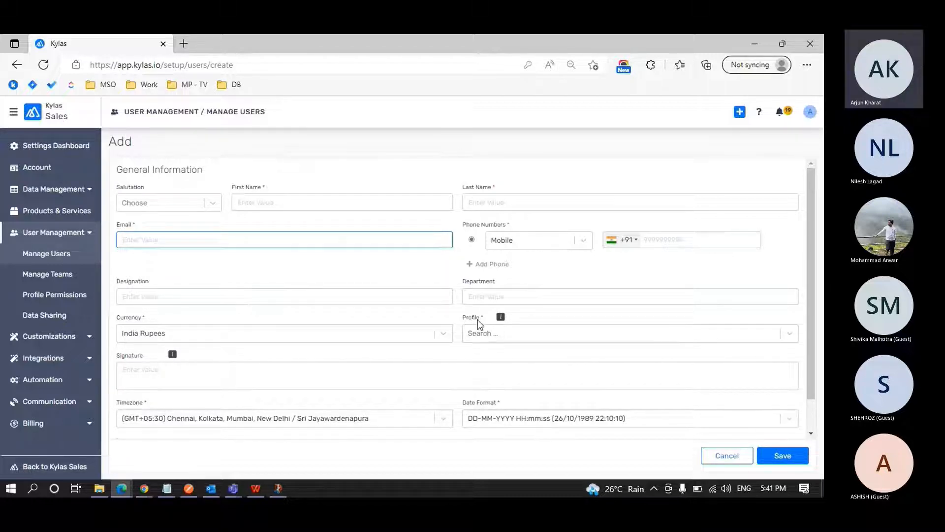
Read the Profile field's help note and look through its available profiles without choosing one.
{"action": "mouse_move", "coordinate": [501, 318]}
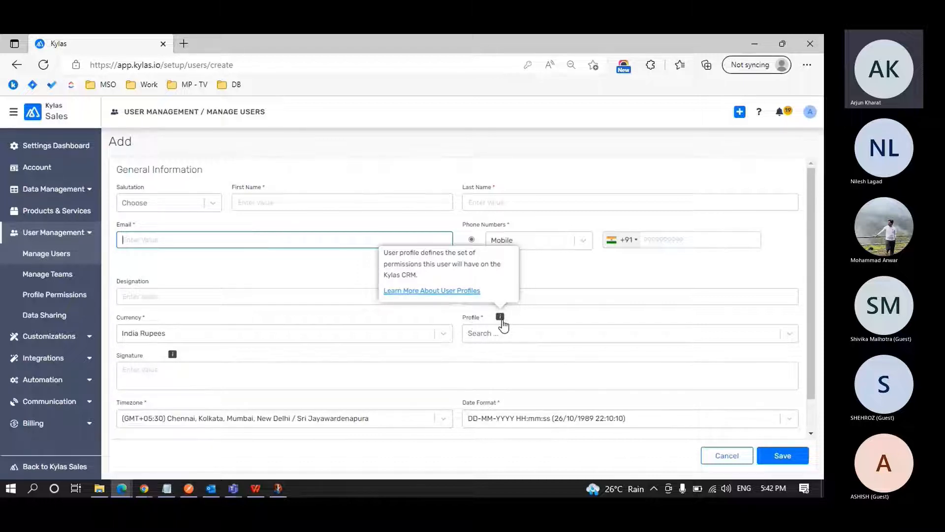
{"action": "left_click", "coordinate": [529, 320]}
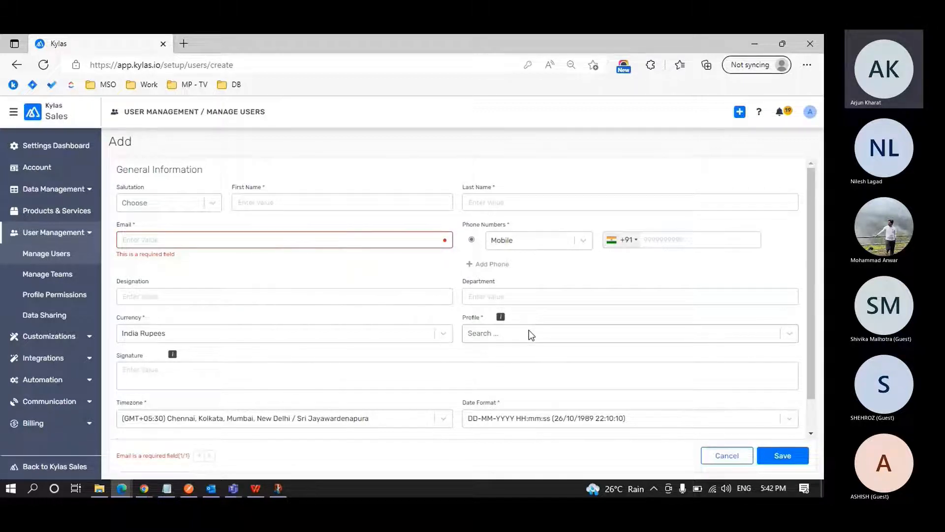
{"action": "left_click", "coordinate": [787, 334]}
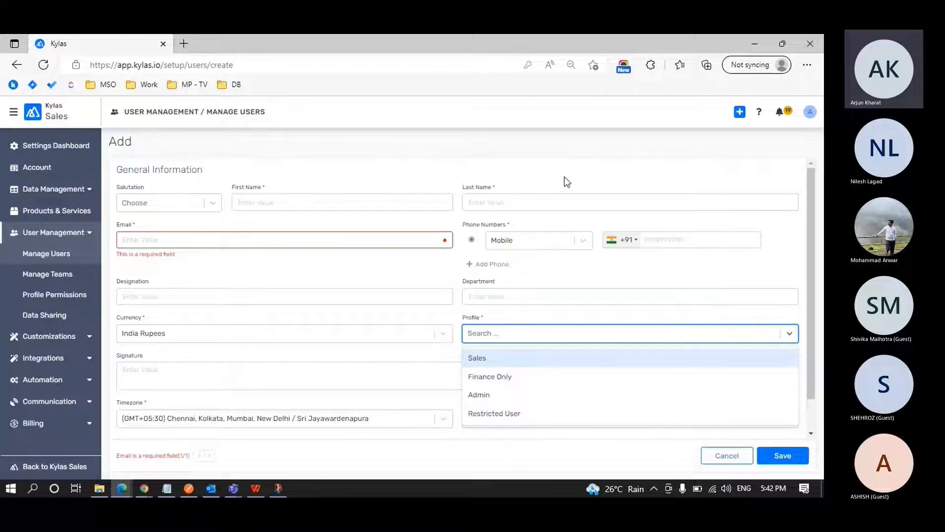
{"action": "left_click", "coordinate": [503, 155]}
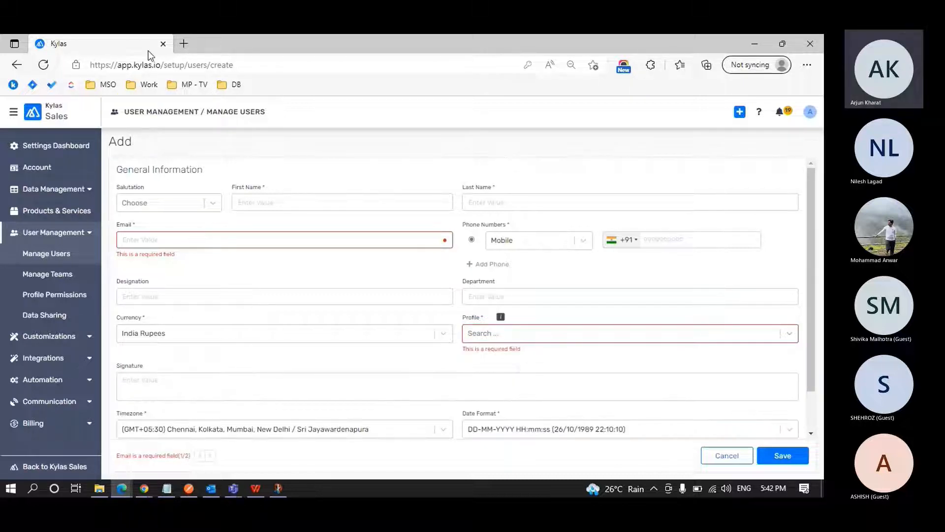
Duplicate the new user form's browser tab and open the Admin profile from Profile Permissions in the copy.
{"action": "key", "text": "ctrl+shift+k"}
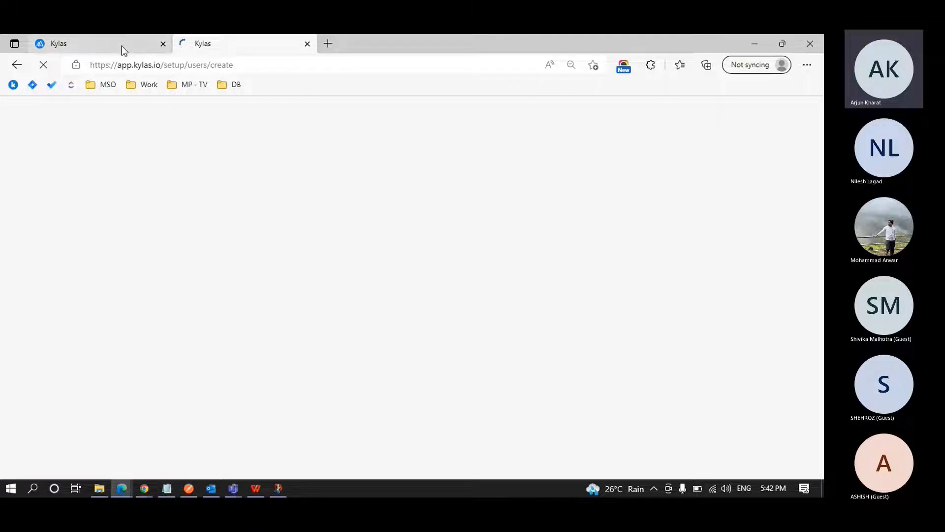
{"action": "left_click", "coordinate": [120, 44]}
{"action": "left_click", "coordinate": [221, 42]}
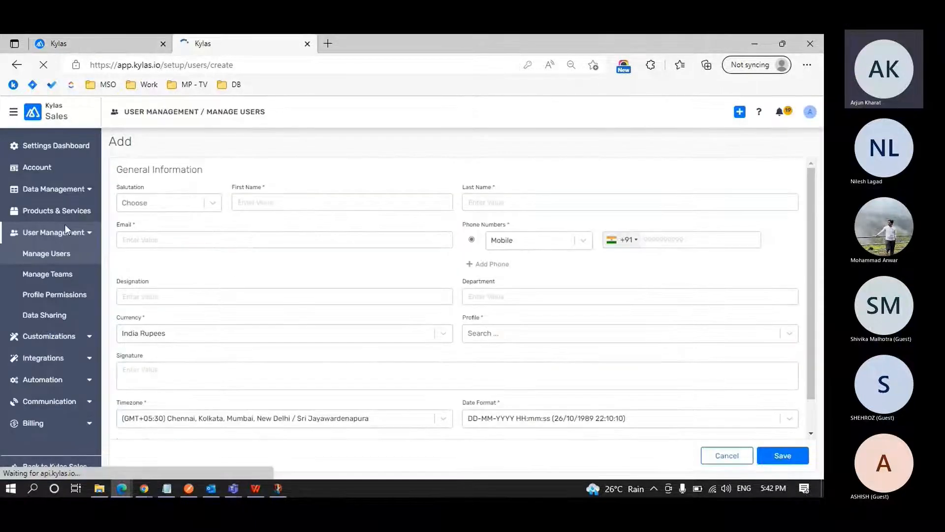
{"action": "left_click", "coordinate": [56, 295]}
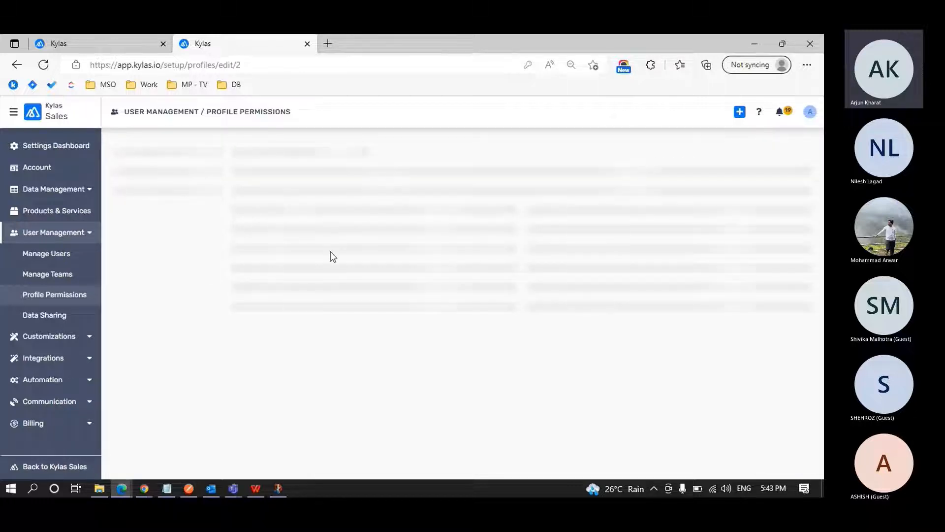
Examine the Admin profile's module and object permissions, and return to the profile list without saving.
{"action": "scroll", "coordinate": [333, 256], "scroll_direction": "down", "scroll_amount": 3}
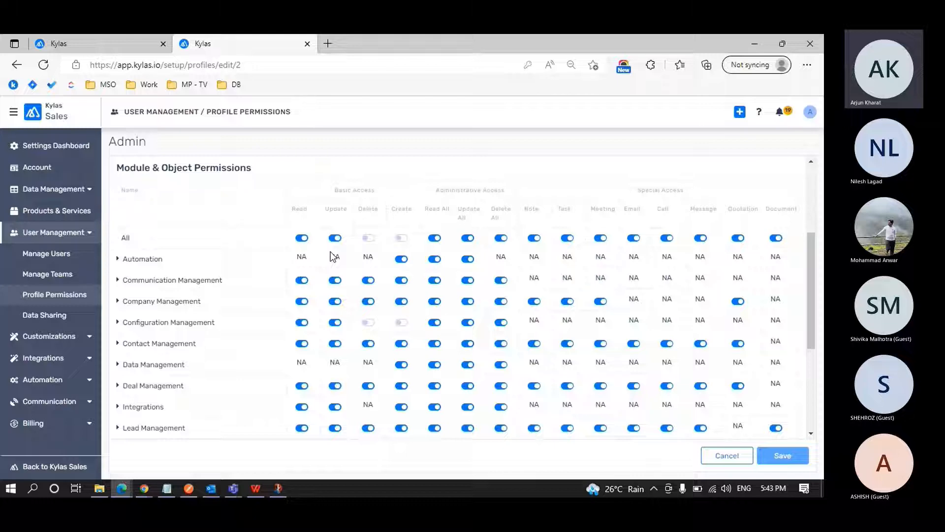
{"action": "scroll", "coordinate": [333, 256], "scroll_direction": "down", "scroll_amount": 4}
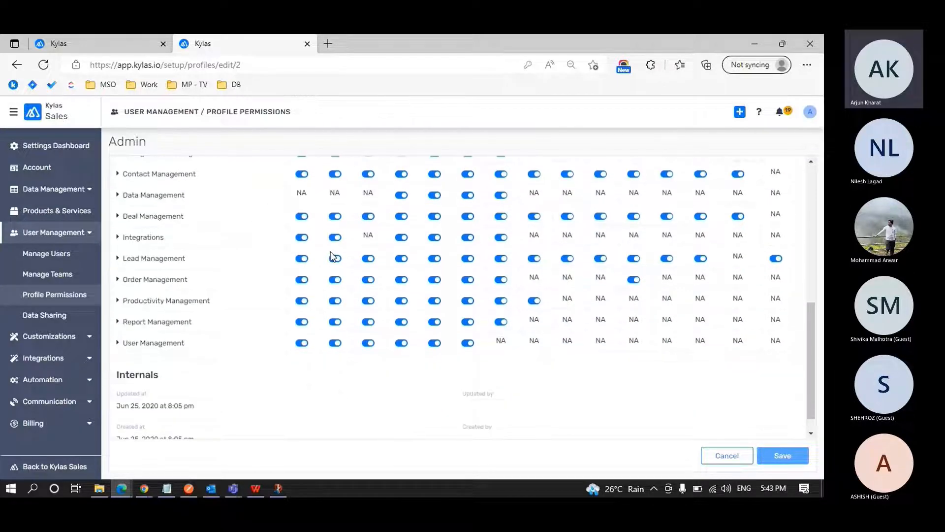
{"action": "scroll", "coordinate": [340, 256], "scroll_direction": "up", "scroll_amount": 5}
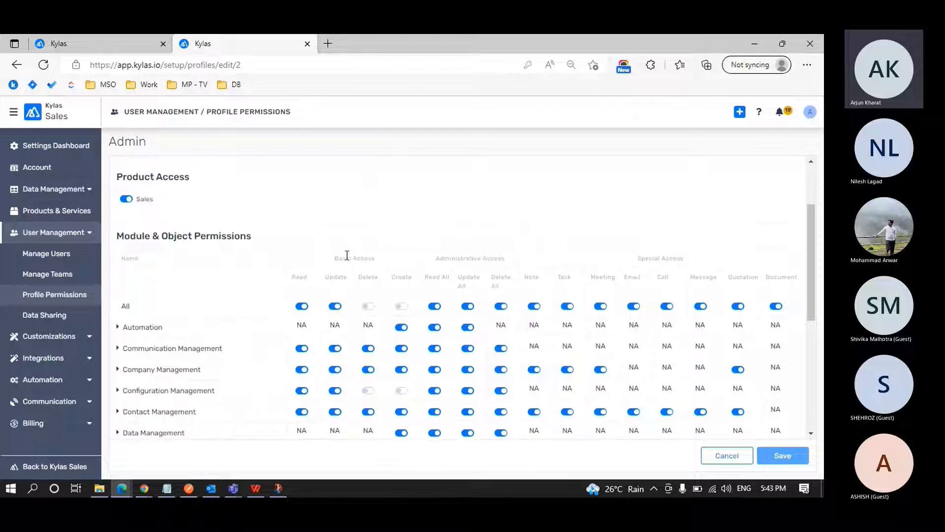
{"action": "scroll", "coordinate": [348, 258], "scroll_direction": "down", "scroll_amount": 1}
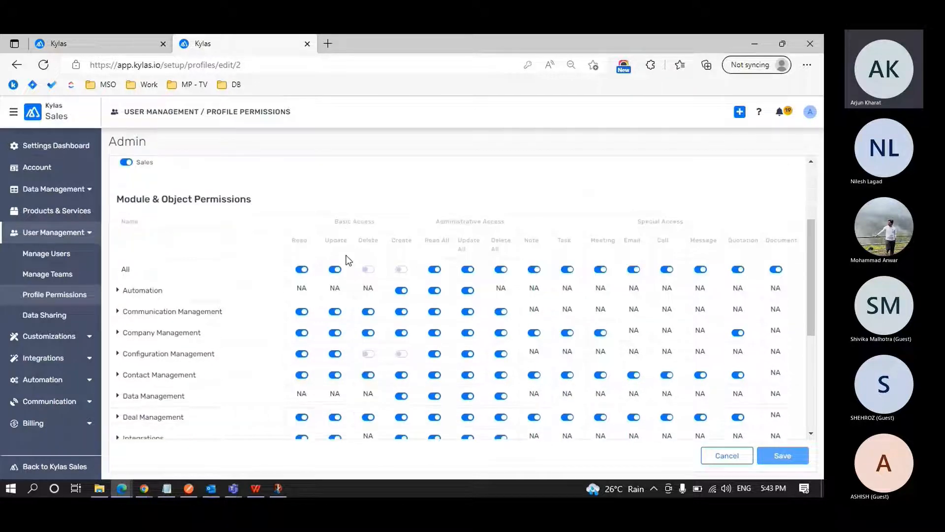
{"action": "left_click", "coordinate": [725, 456]}
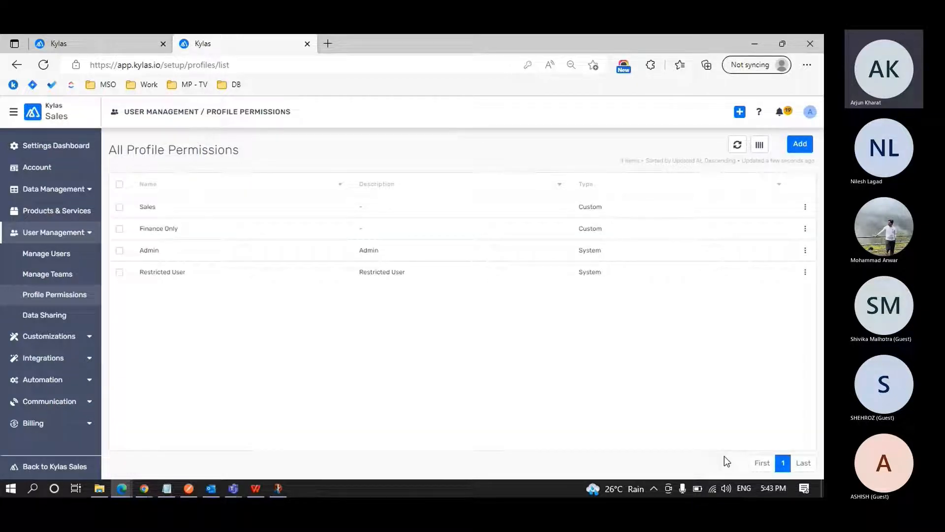
Open the Restricted User profile, review its module and object permissions, and return to the profile list.
{"action": "left_click", "coordinate": [206, 269]}
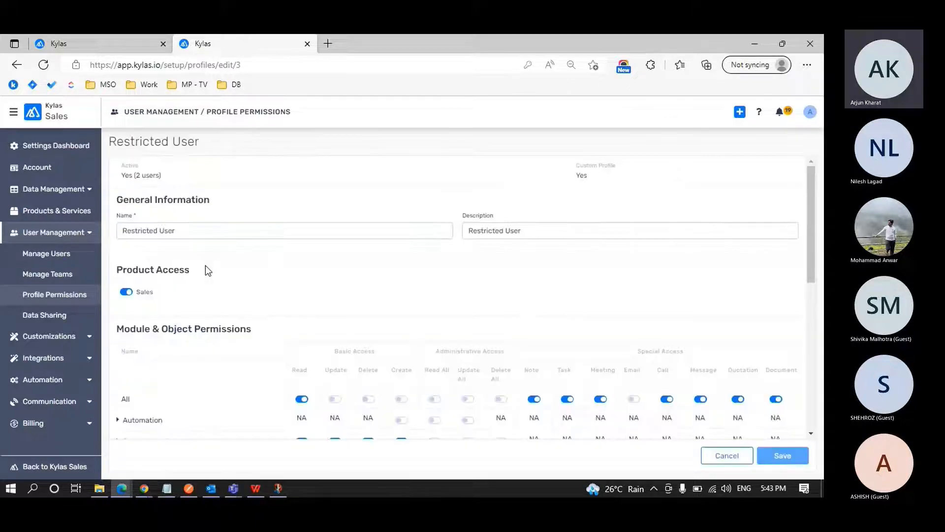
{"action": "scroll", "coordinate": [342, 264], "scroll_direction": "down", "scroll_amount": 4}
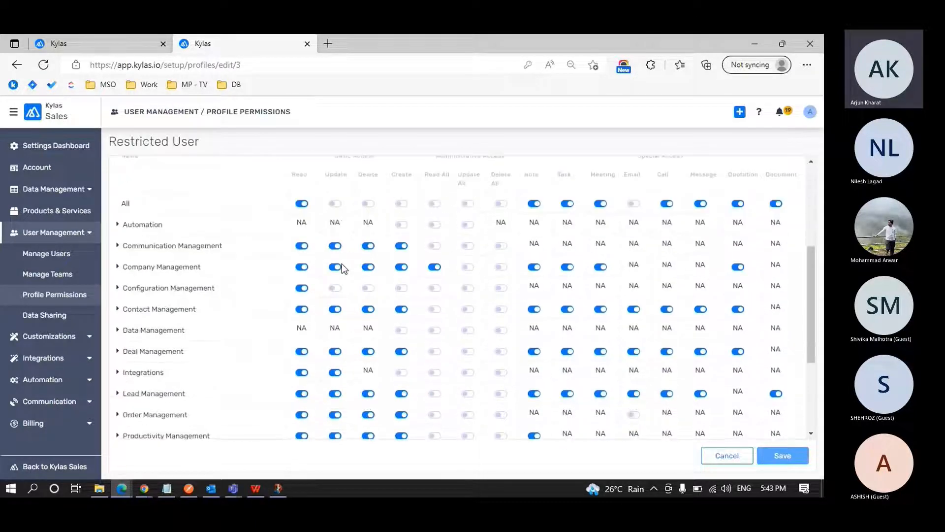
{"action": "scroll", "coordinate": [341, 264], "scroll_direction": "down", "scroll_amount": 1}
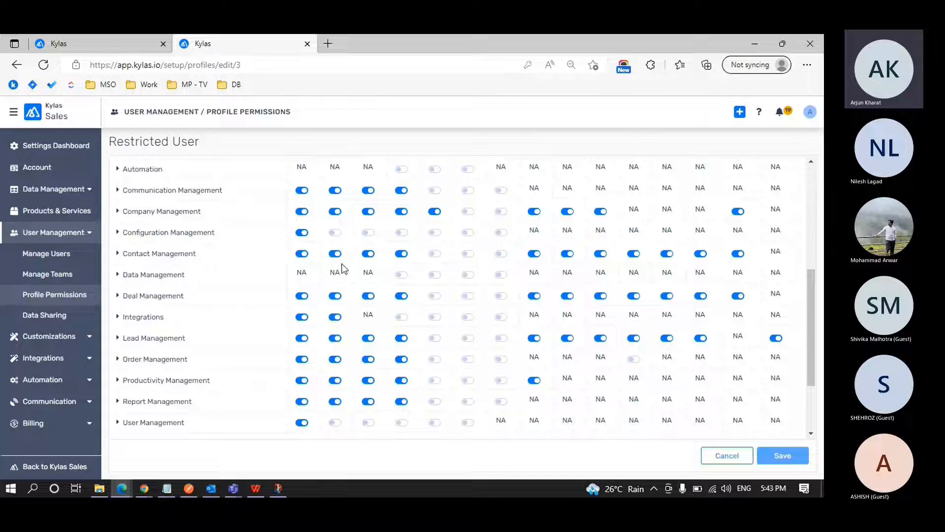
{"action": "scroll", "coordinate": [342, 263], "scroll_direction": "down", "scroll_amount": 1}
{"action": "scroll", "coordinate": [342, 264], "scroll_direction": "up", "scroll_amount": 1}
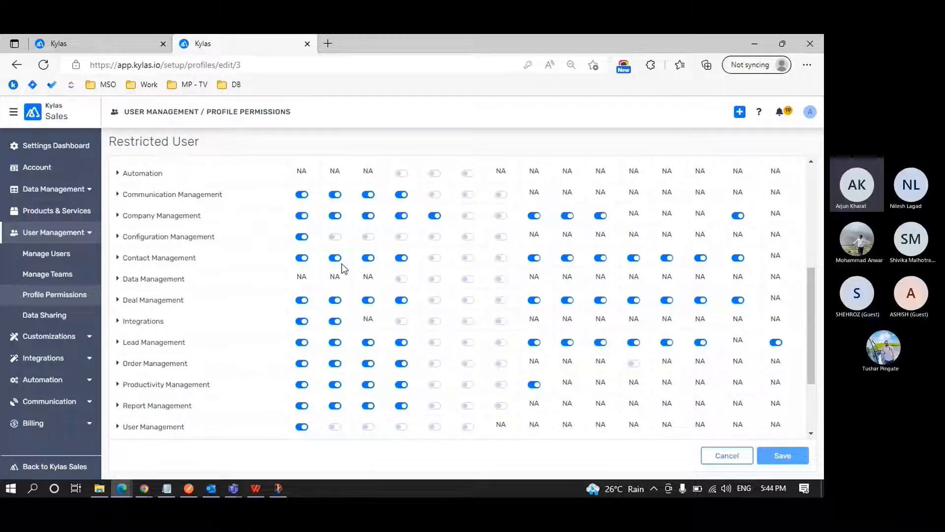
{"action": "left_click", "coordinate": [61, 301]}
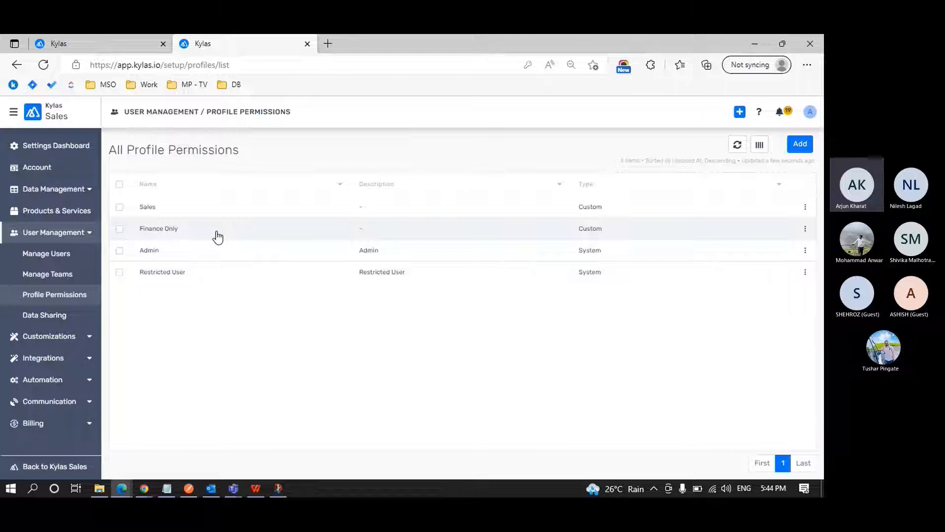
Open the custom Sales profile, review its module and object permissions, and return to the profile list.
{"action": "left_click", "coordinate": [217, 216]}
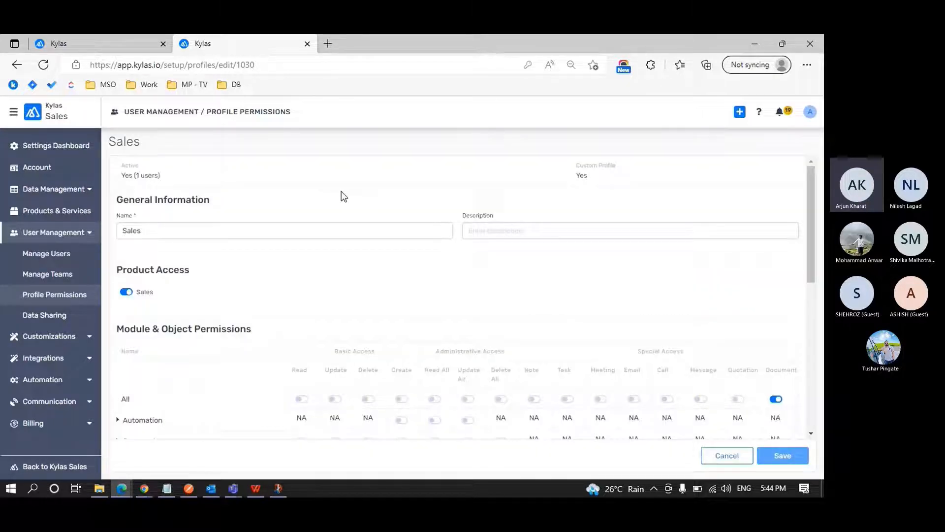
{"action": "scroll", "coordinate": [343, 191], "scroll_direction": "down", "scroll_amount": 1}
{"action": "scroll", "coordinate": [343, 192], "scroll_direction": "down", "scroll_amount": 1}
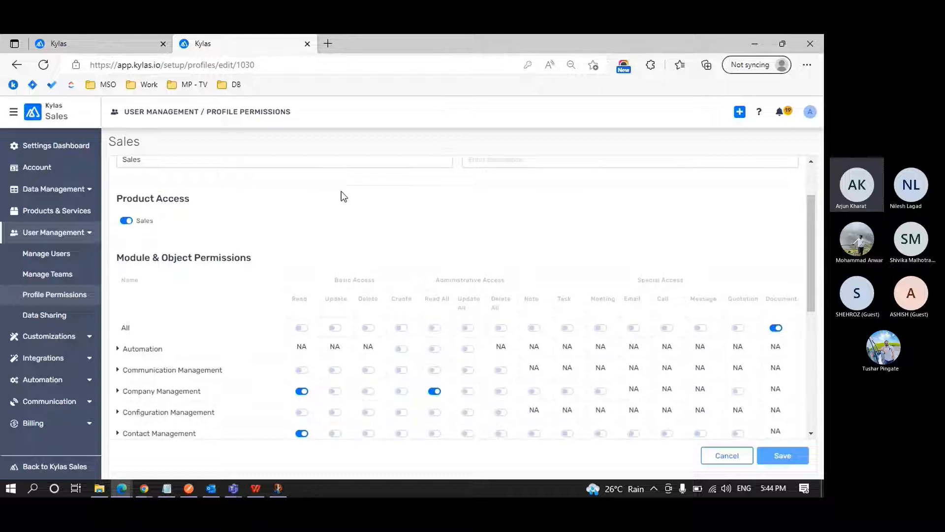
{"action": "scroll", "coordinate": [341, 192], "scroll_direction": "down", "scroll_amount": 5}
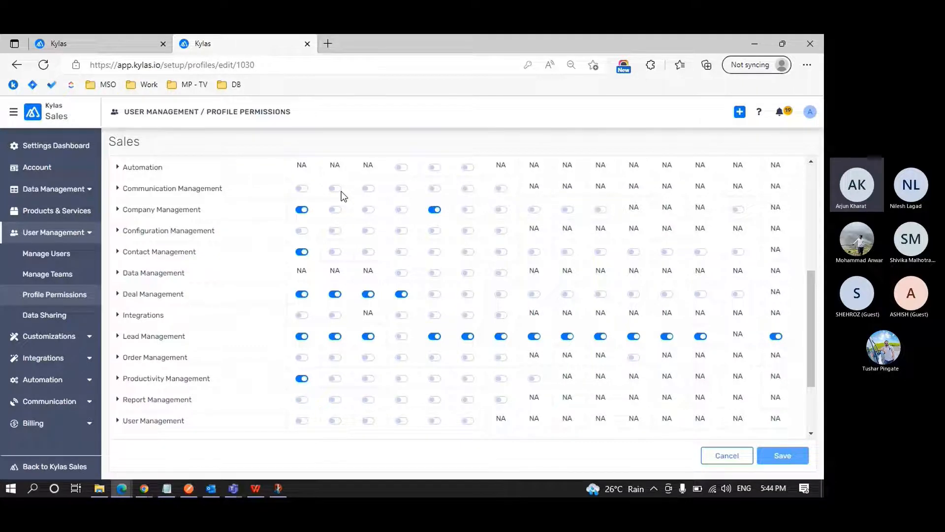
{"action": "scroll", "coordinate": [341, 191], "scroll_direction": "up", "scroll_amount": 5}
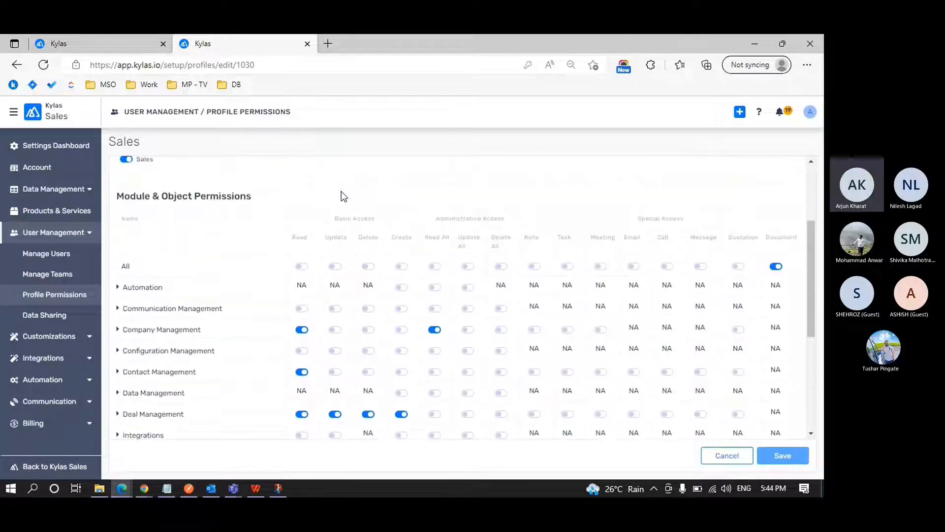
{"action": "scroll", "coordinate": [341, 191], "scroll_direction": "up", "scroll_amount": 3}
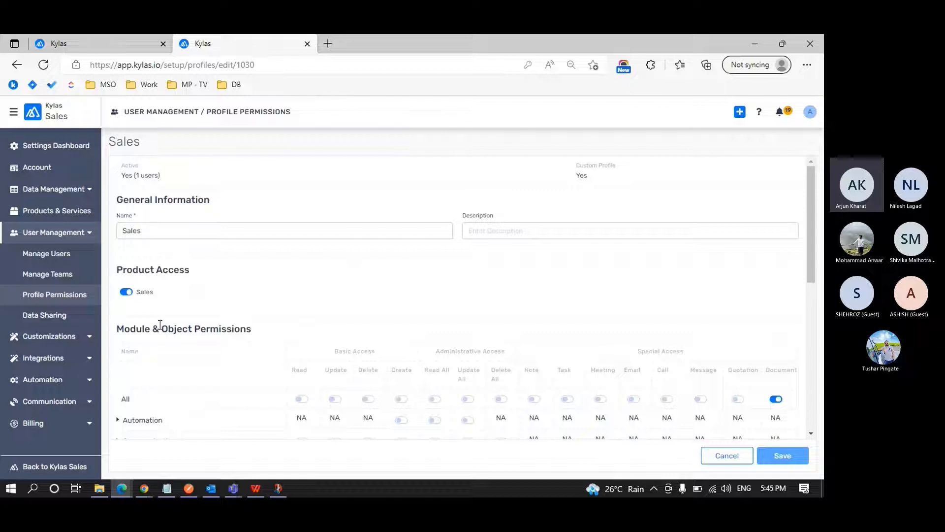
{"action": "left_click", "coordinate": [65, 296]}
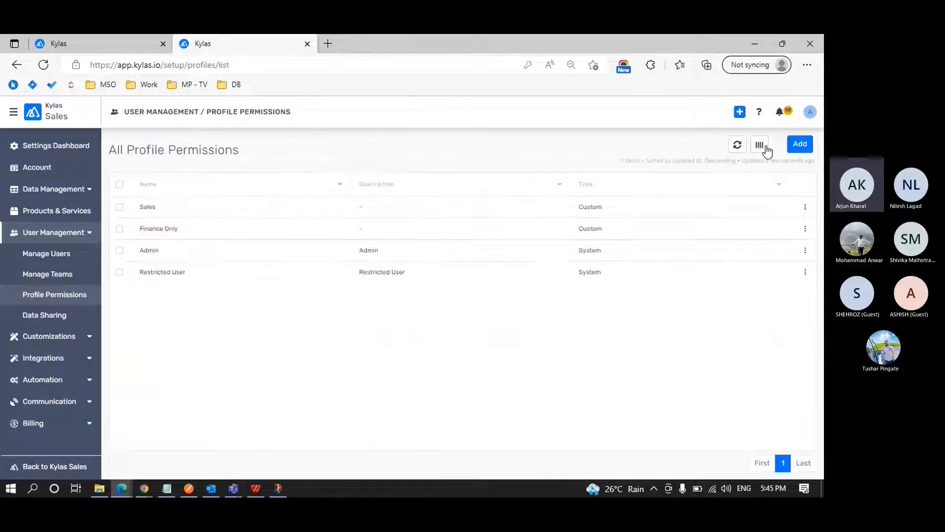
Start a new profile permission named "Marketing" with the description "Group for marketing people".
{"action": "left_click", "coordinate": [800, 144]}
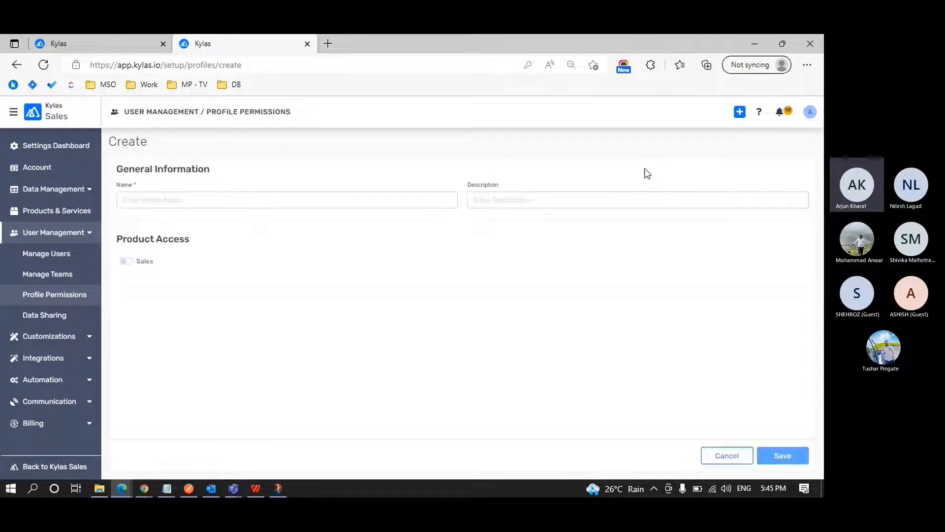
{"action": "left_click", "coordinate": [273, 204]}
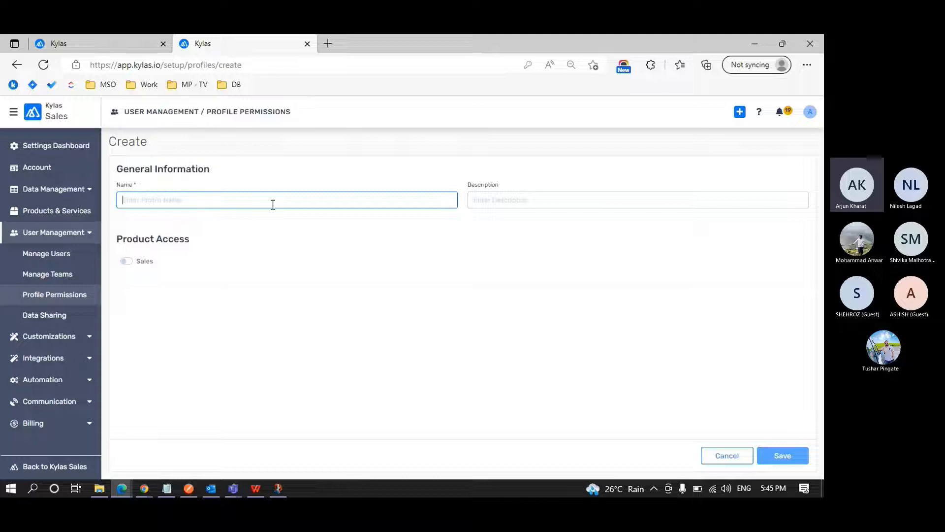
{"action": "type", "text": "Marketing"}
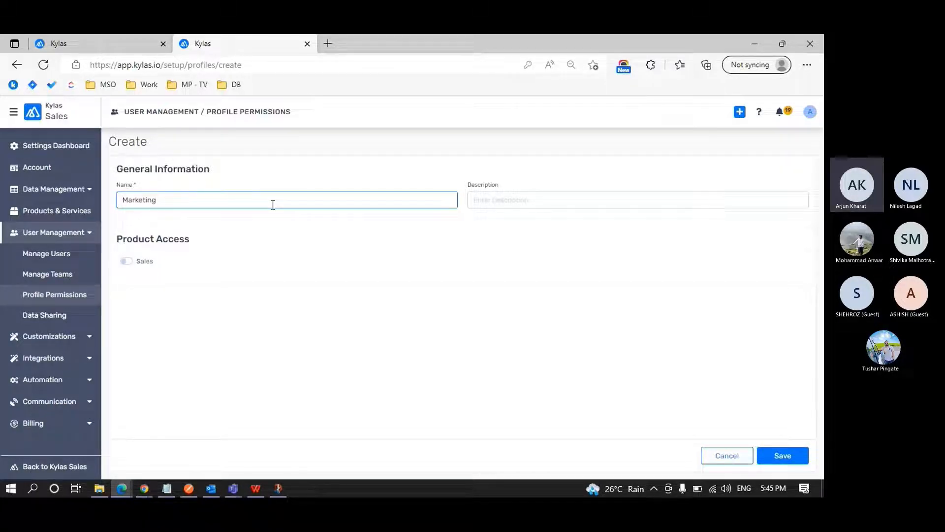
{"action": "key", "text": "Tab"}
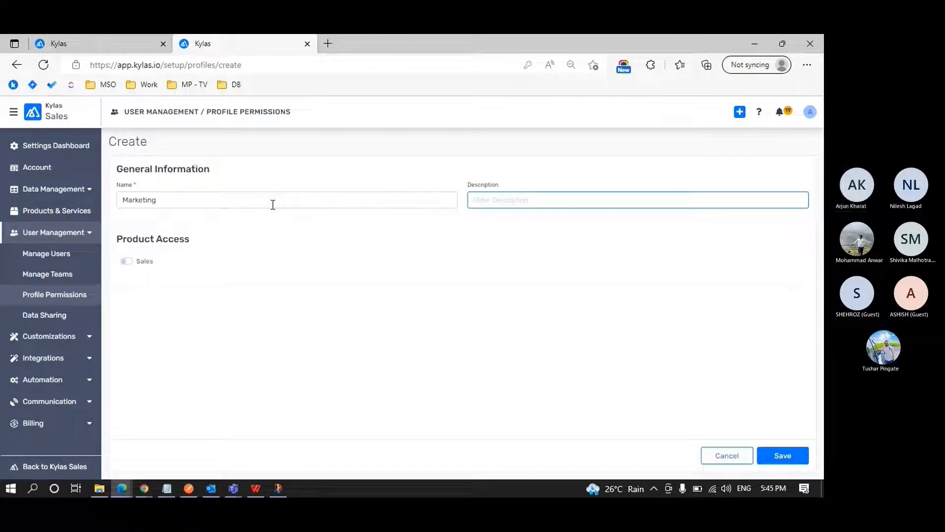
{"action": "type", "text": "Group for marketing people"}
Turn on Sales product access for the Marketing profile and check which Kylas products are available.
{"action": "left_click", "coordinate": [131, 258]}
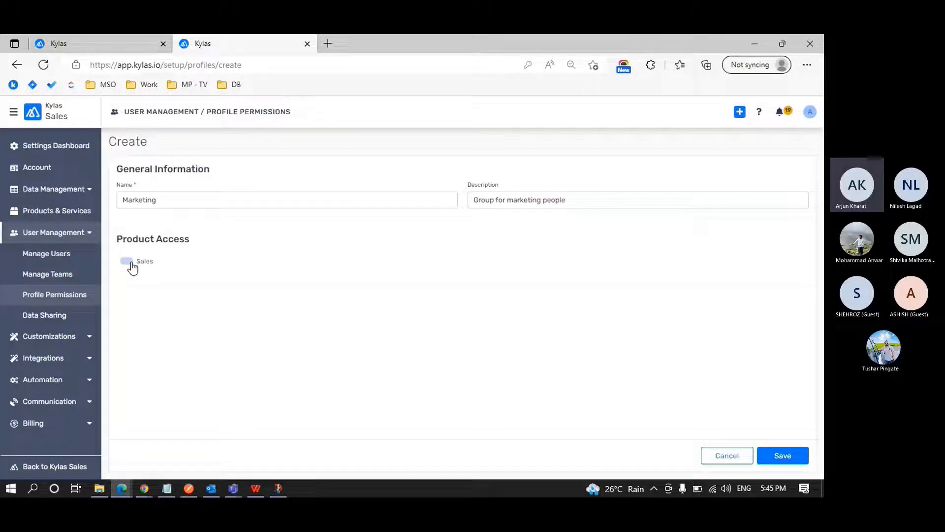
{"action": "left_click", "coordinate": [12, 112]}
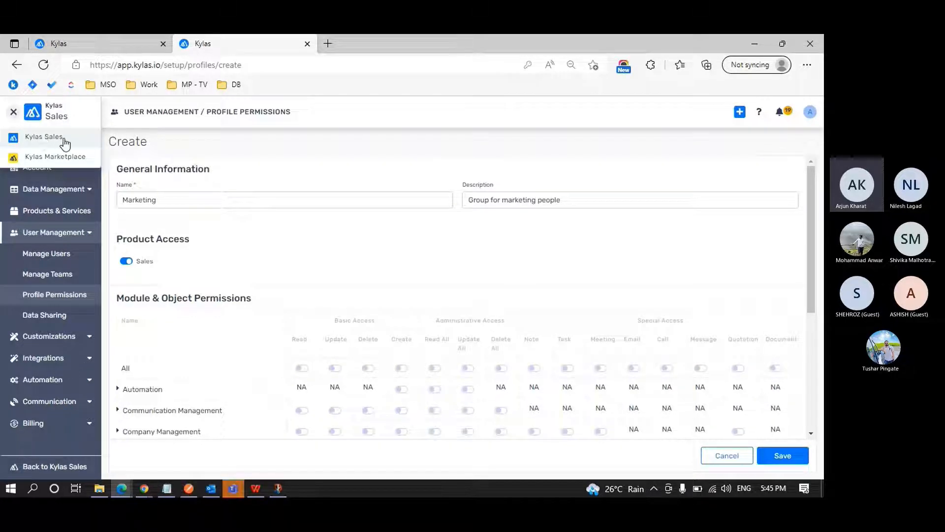
{"action": "left_click", "coordinate": [184, 191]}
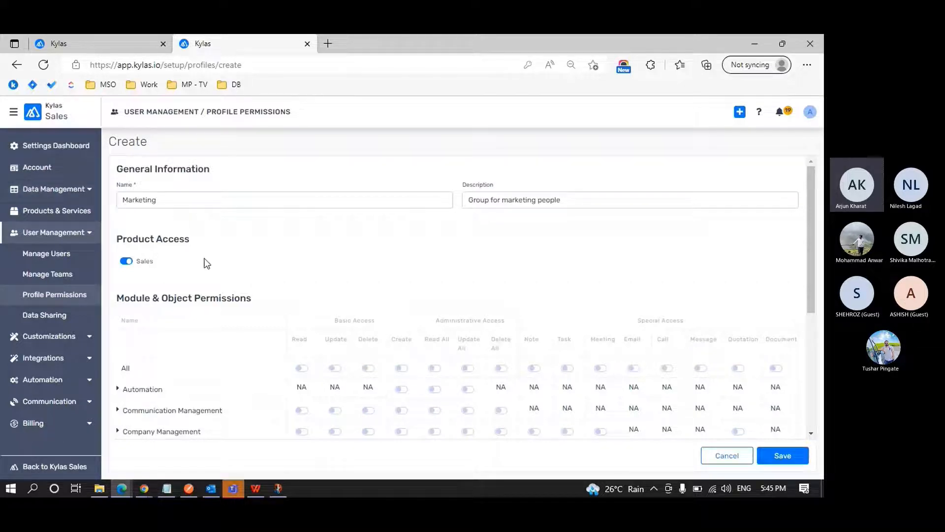
Look through the new profile's module and object permissions, and turn Sales product access off and back on.
{"action": "scroll", "coordinate": [207, 263], "scroll_direction": "down", "scroll_amount": 5}
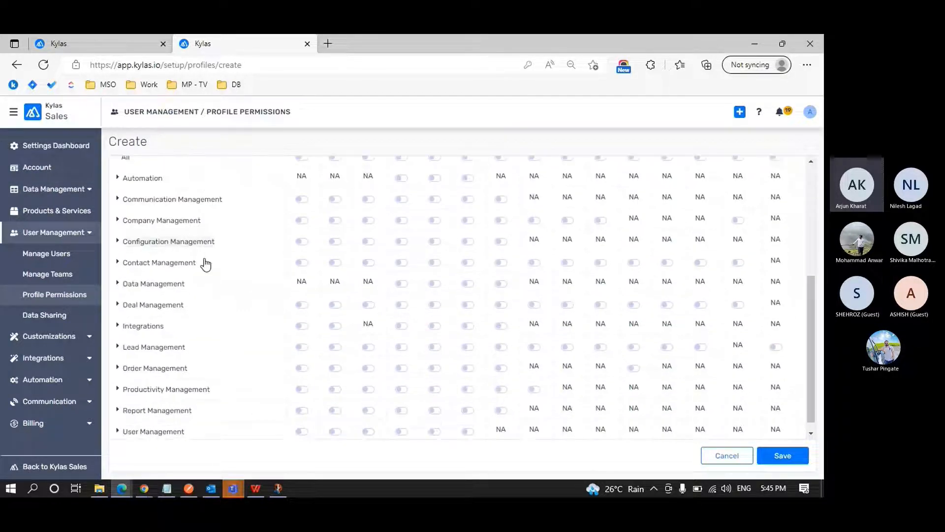
{"action": "scroll", "coordinate": [206, 265], "scroll_direction": "down", "scroll_amount": 1}
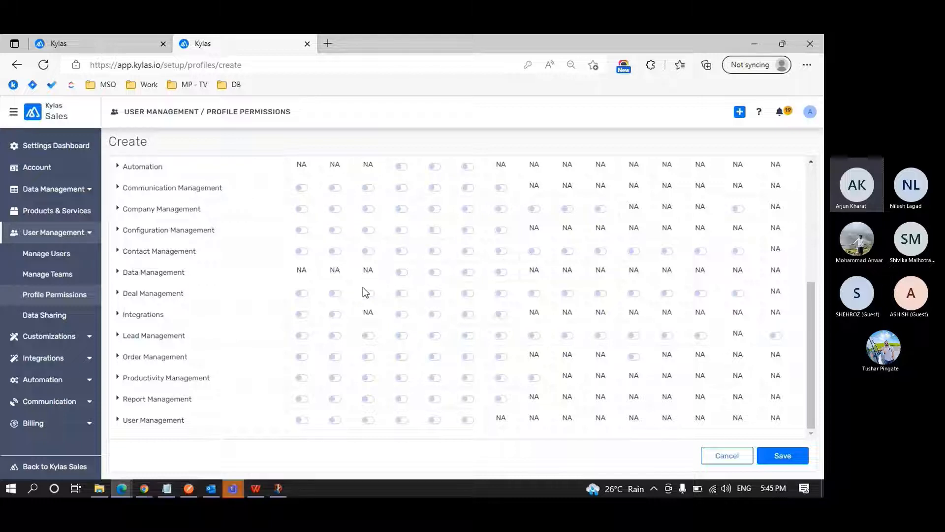
{"action": "scroll", "coordinate": [362, 288], "scroll_direction": "up", "scroll_amount": 3}
{"action": "scroll", "coordinate": [364, 288], "scroll_direction": "down", "scroll_amount": 2}
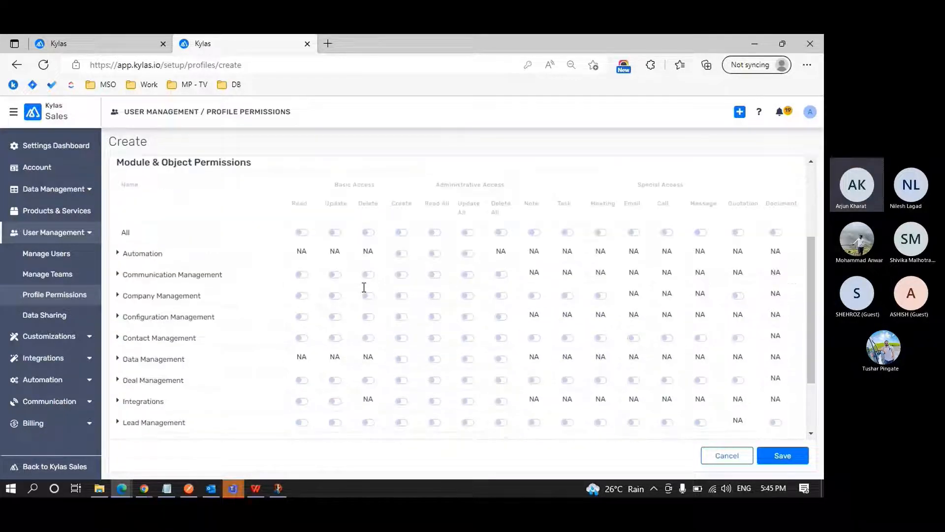
{"action": "scroll", "coordinate": [364, 287], "scroll_direction": "down", "scroll_amount": 2}
{"action": "scroll", "coordinate": [362, 287], "scroll_direction": "up", "scroll_amount": 5}
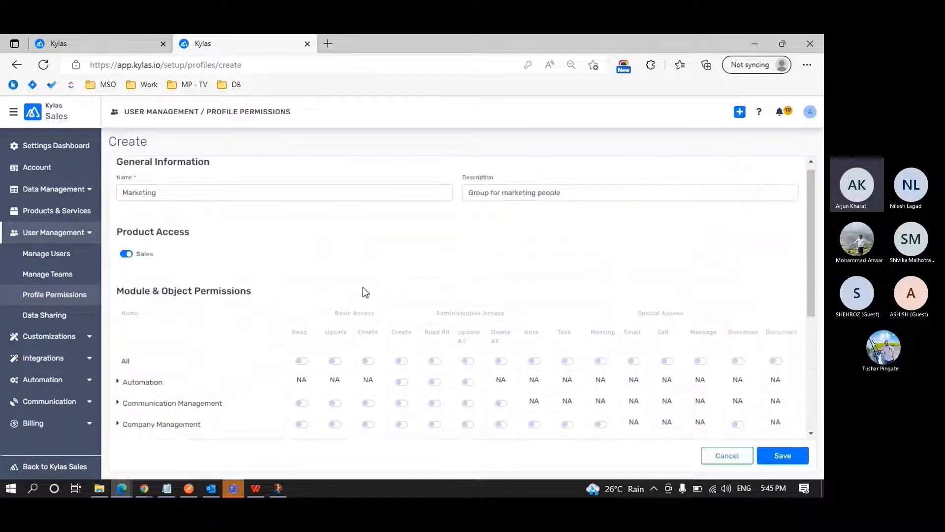
{"action": "left_click", "coordinate": [127, 255]}
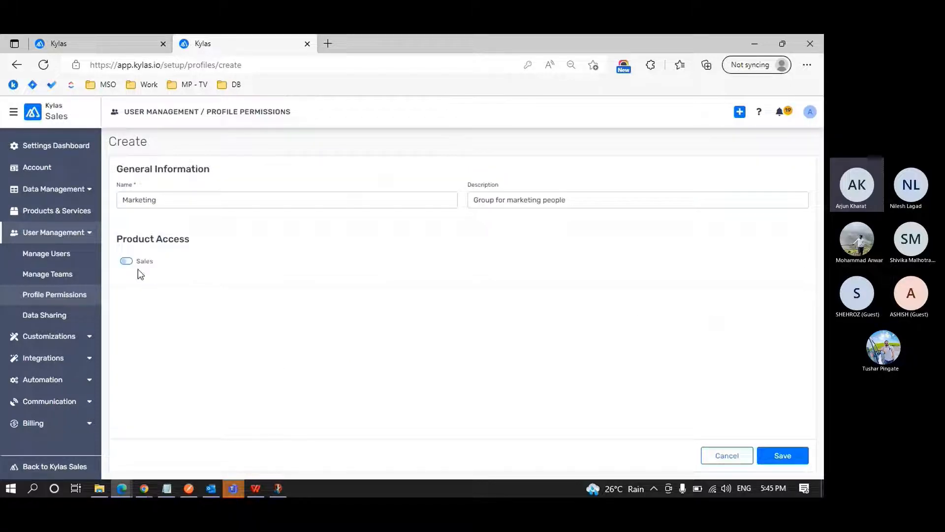
{"action": "left_click", "coordinate": [132, 261]}
Examine the Basic Access, Administrative Access and Special Access column groups in the new profile's permission table.
{"action": "scroll", "coordinate": [282, 276], "scroll_direction": "down", "scroll_amount": 2}
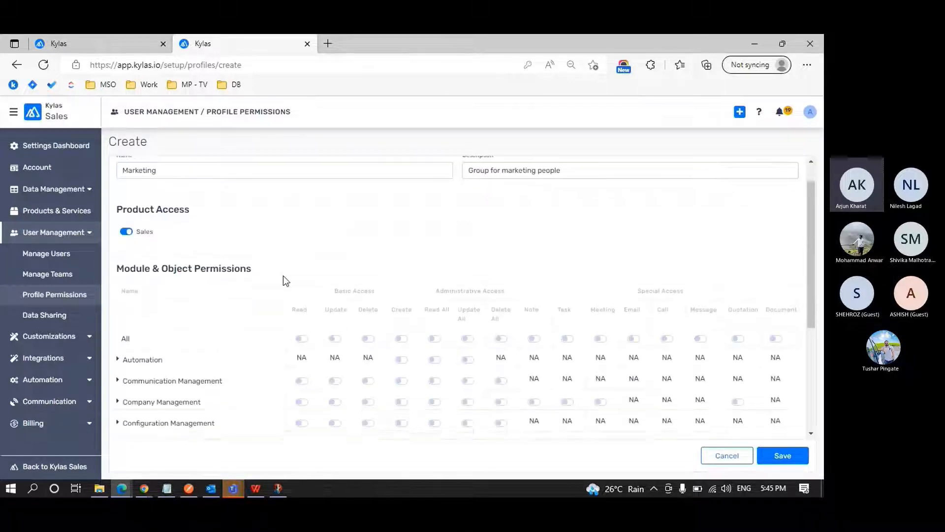
{"action": "scroll", "coordinate": [282, 276], "scroll_direction": "down", "scroll_amount": 1}
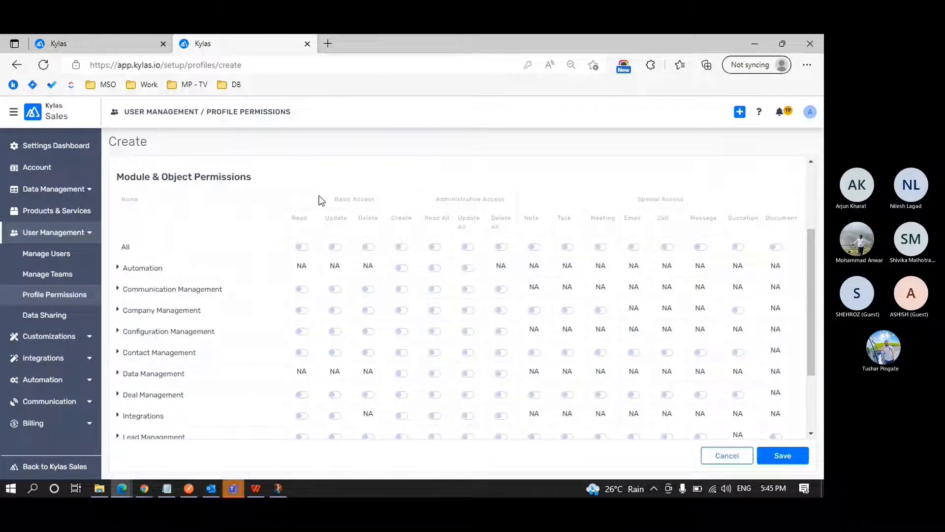
{"action": "left_click_drag", "start_coordinate": [320, 198], "coordinate": [567, 201]}
{"action": "left_click", "coordinate": [627, 196]}
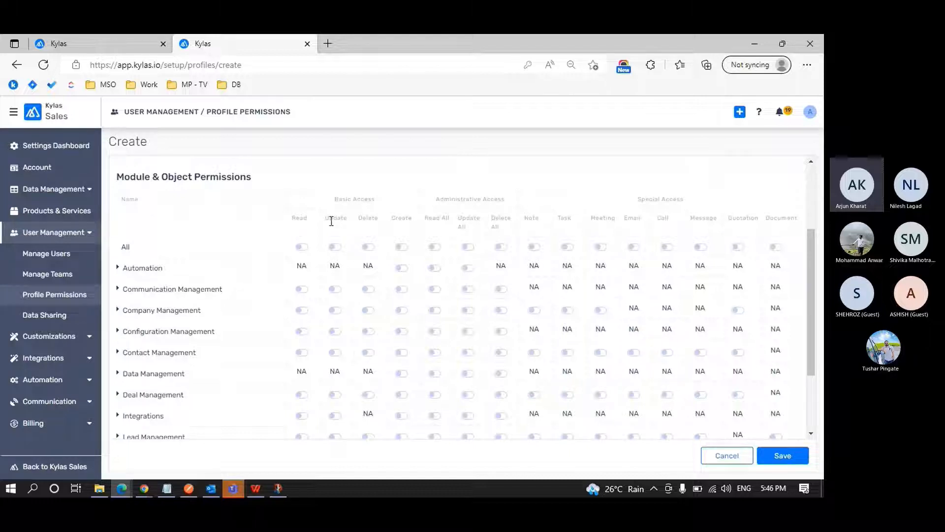
{"action": "left_click_drag", "start_coordinate": [340, 201], "coordinate": [377, 204]}
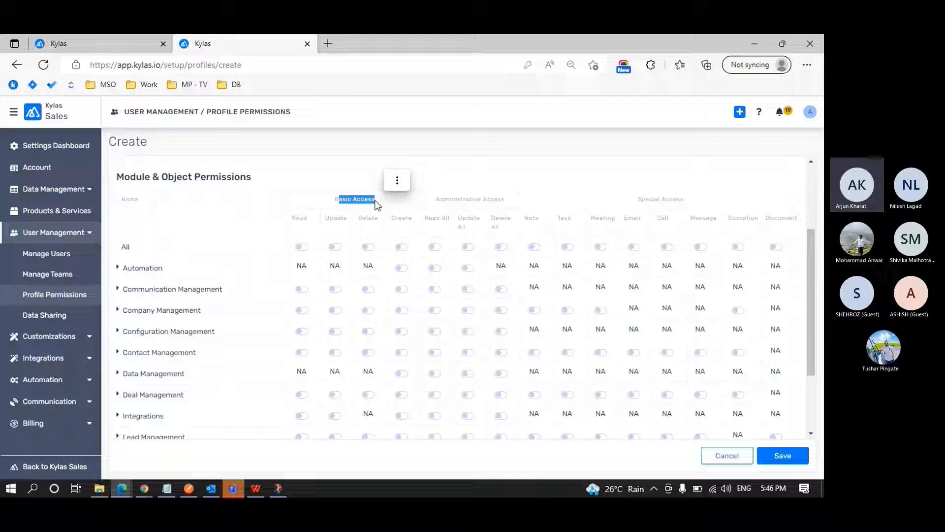
{"action": "left_click", "coordinate": [427, 202]}
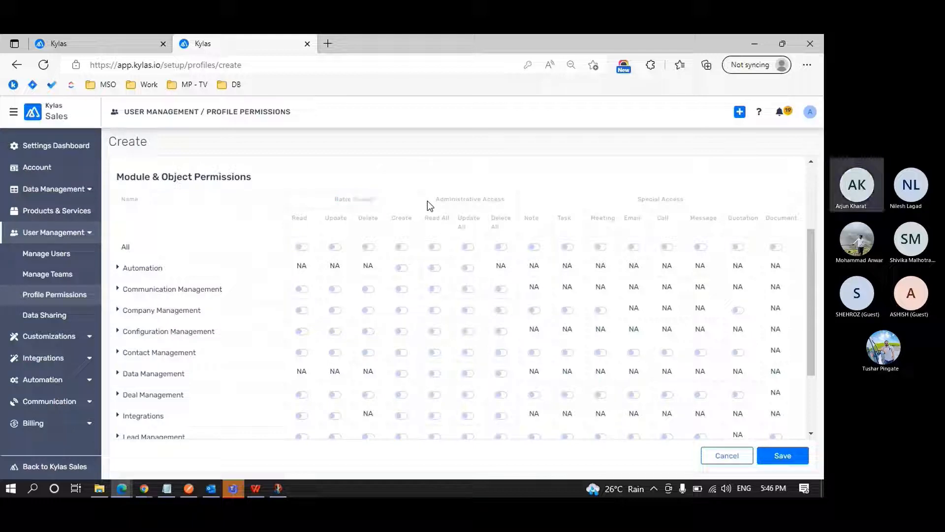
{"action": "left_click_drag", "start_coordinate": [435, 200], "coordinate": [506, 200]}
{"action": "left_click", "coordinate": [506, 200]}
{"action": "left_click_drag", "start_coordinate": [631, 199], "coordinate": [685, 198]}
{"action": "left_click", "coordinate": [695, 174]}
{"action": "scroll", "coordinate": [615, 181], "scroll_direction": "down", "scroll_amount": 3}
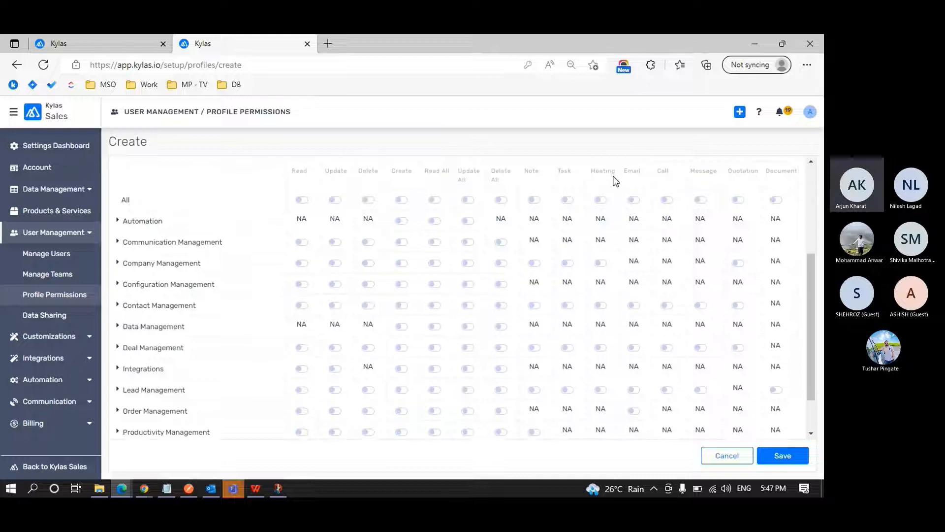
{"action": "right_click", "coordinate": [616, 181]}
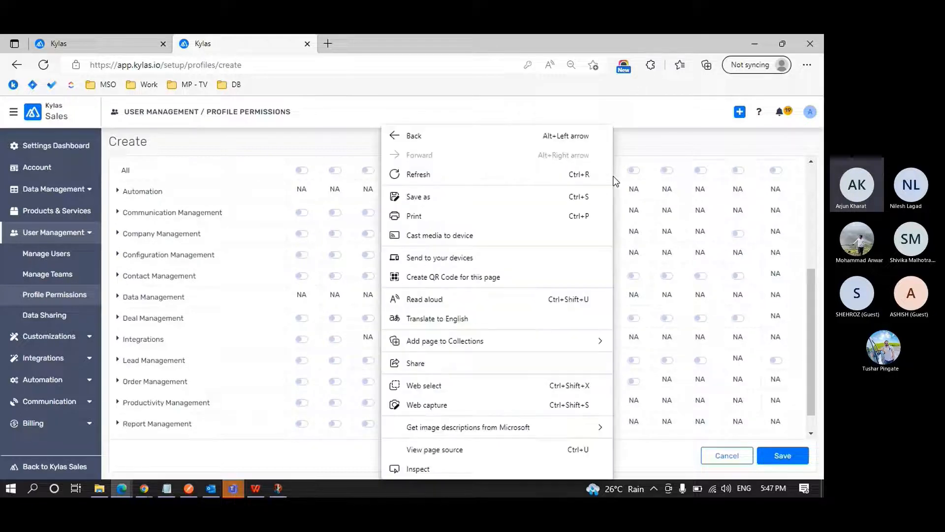
{"action": "left_click", "coordinate": [252, 146]}
Review the module list and inspect the objects under Communication Management, leaving that group collapsed.
{"action": "scroll", "coordinate": [191, 243], "scroll_direction": "up", "scroll_amount": 1}
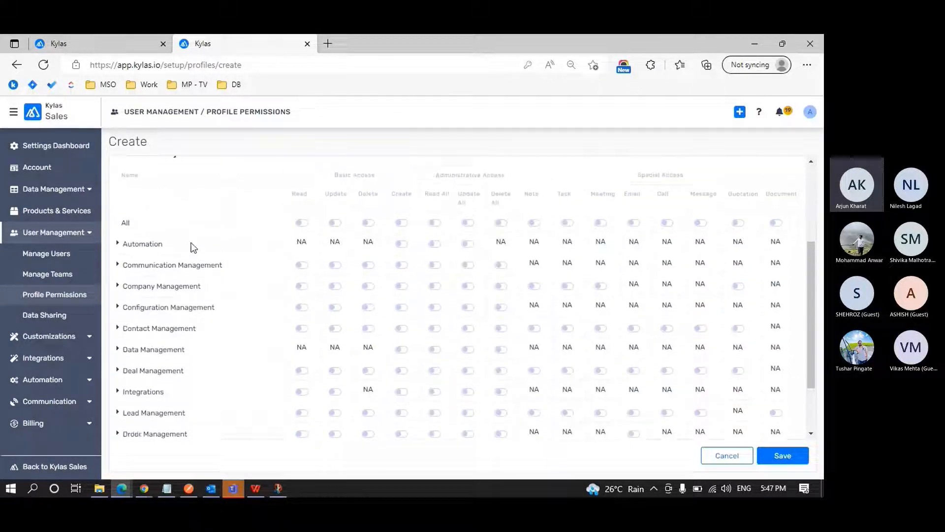
{"action": "scroll", "coordinate": [191, 246], "scroll_direction": "down", "scroll_amount": 1}
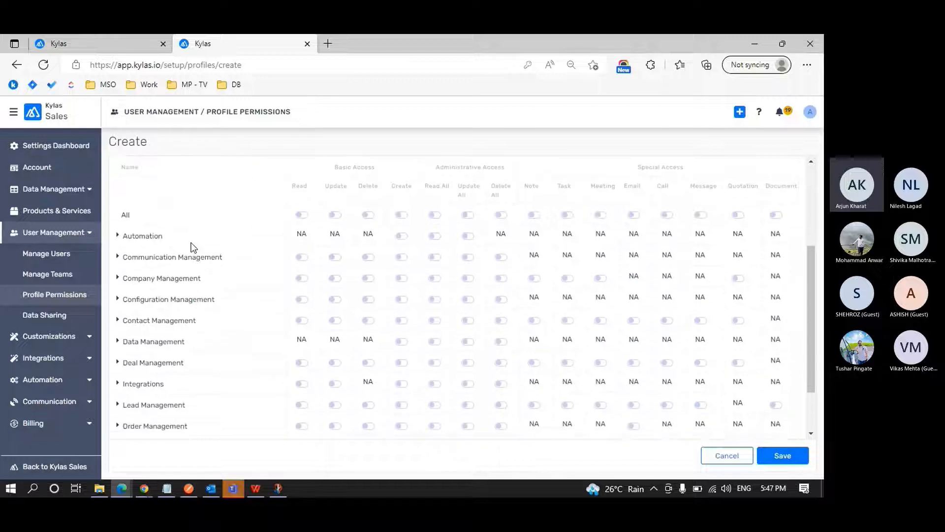
{"action": "scroll", "coordinate": [191, 247], "scroll_direction": "down", "scroll_amount": 2}
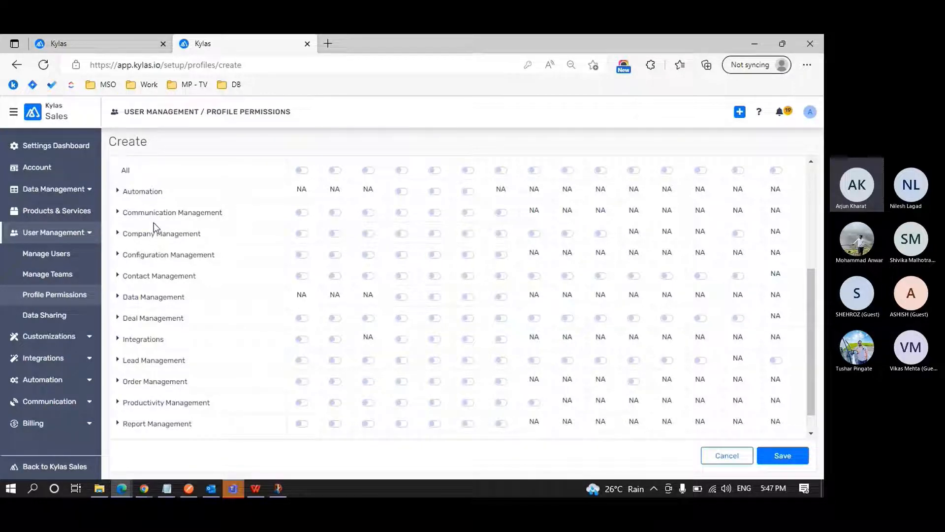
{"action": "left_click", "coordinate": [118, 213]}
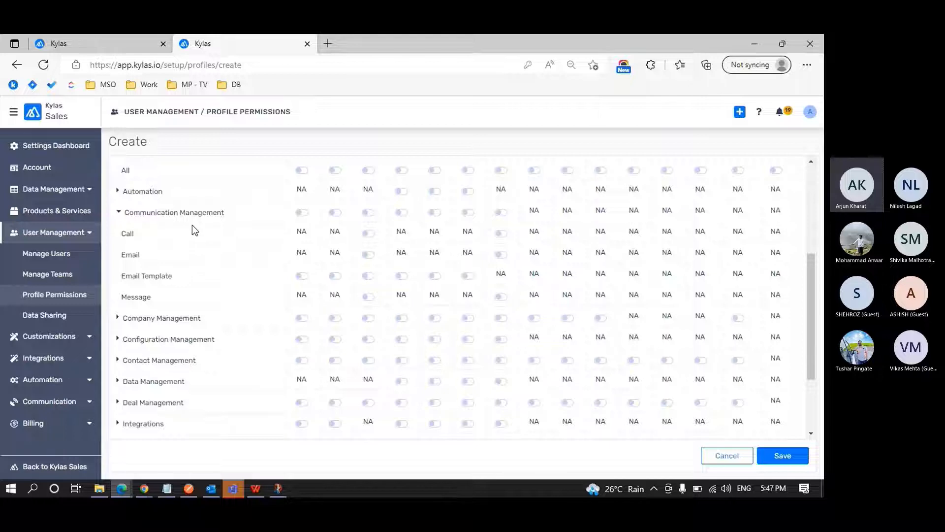
{"action": "left_click", "coordinate": [119, 213]}
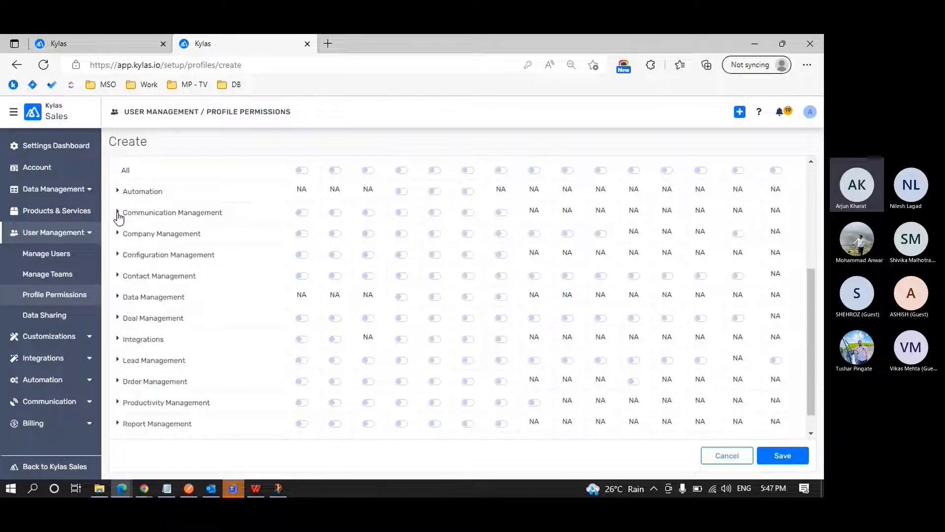
{"action": "scroll", "coordinate": [118, 216], "scroll_direction": "down", "scroll_amount": 1}
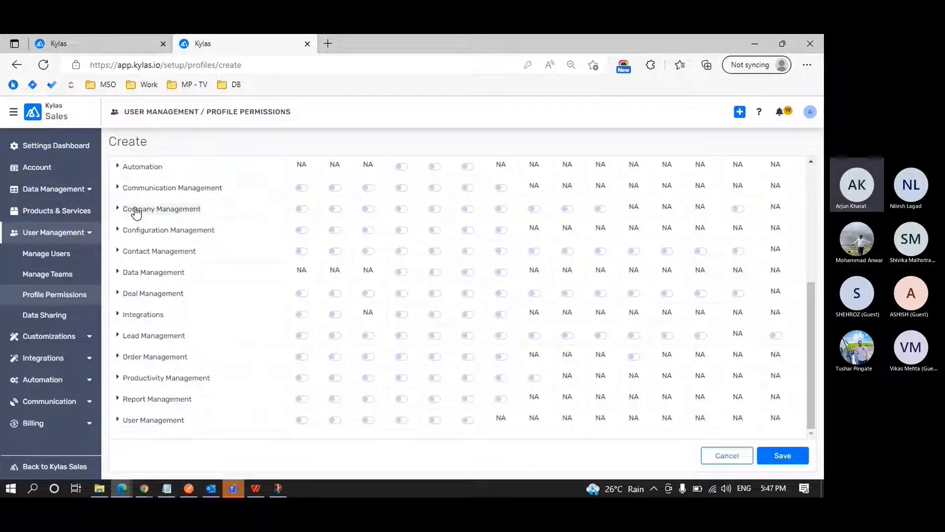
Open the Kylas Sales home dashboard in the other browser tab to view its modules, and return to the profile form.
{"action": "left_click", "coordinate": [106, 43]}
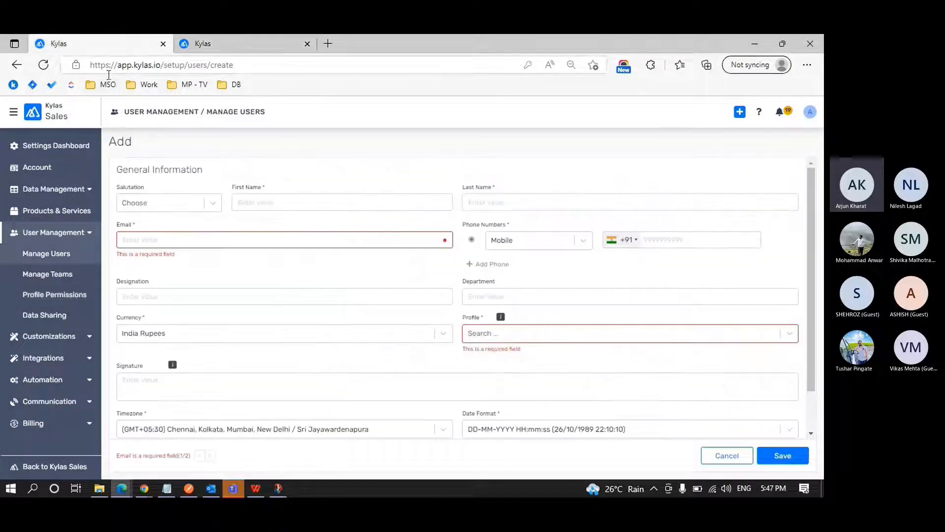
{"action": "left_click", "coordinate": [16, 114]}
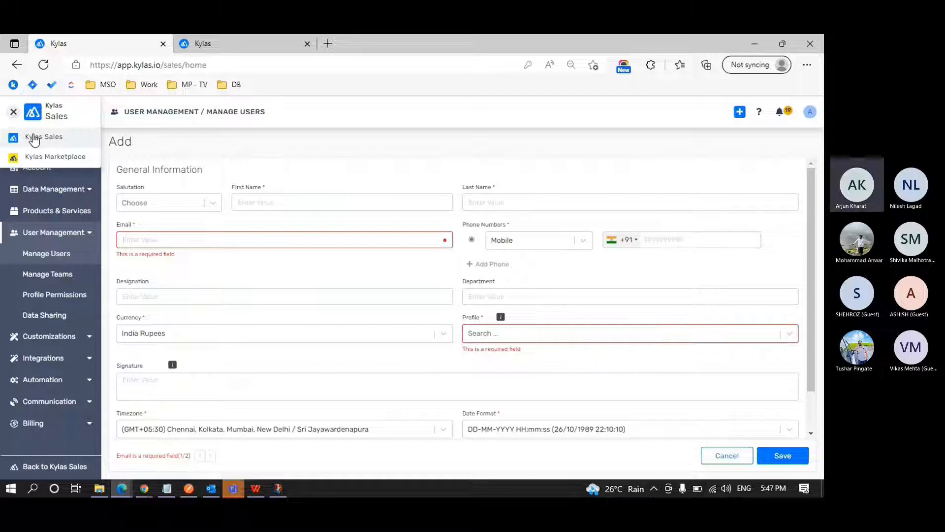
{"action": "left_click", "coordinate": [32, 137]}
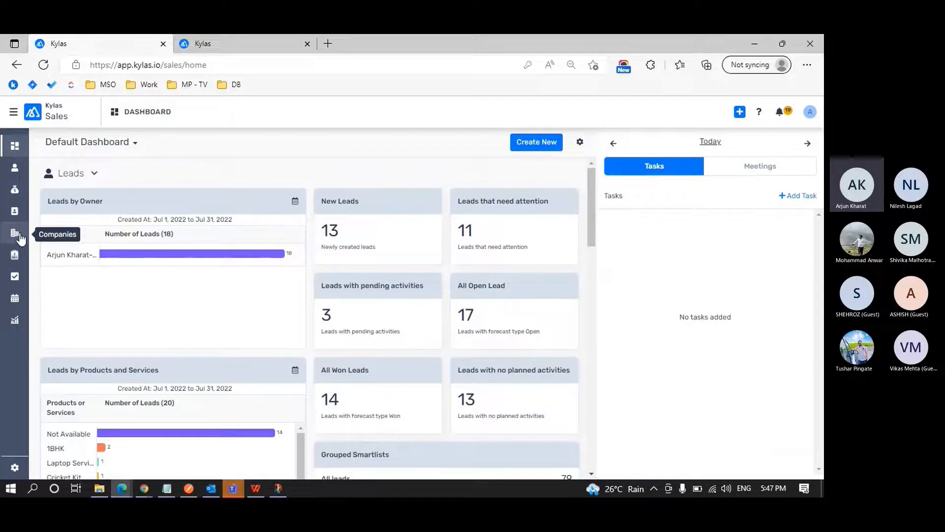
{"action": "left_click", "coordinate": [217, 42]}
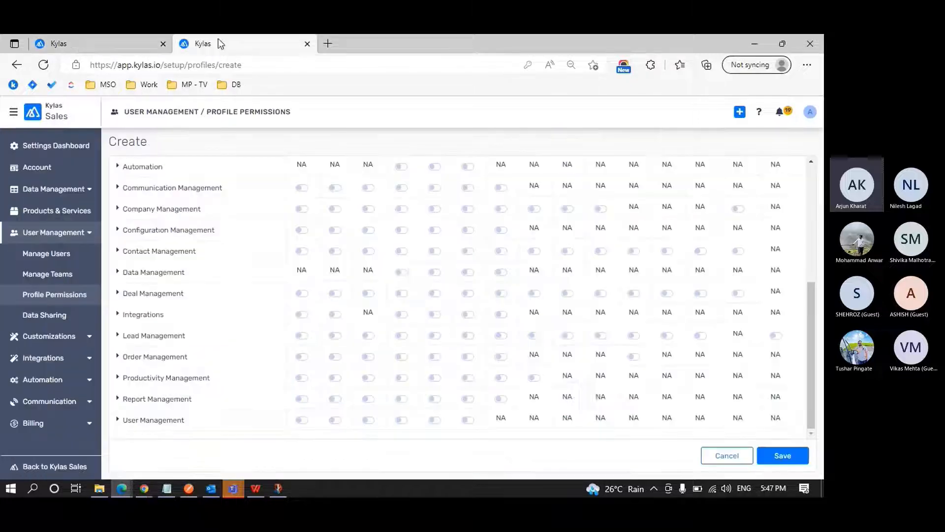
Inspect the object under Contact Management and the remaining modules, and return to the profile list without saving.
{"action": "left_click", "coordinate": [120, 252]}
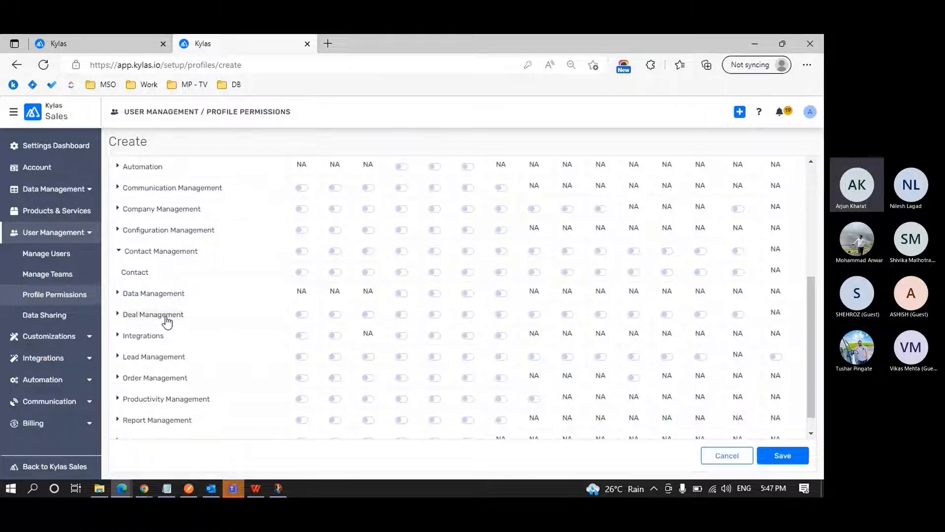
{"action": "scroll", "coordinate": [167, 321], "scroll_direction": "down", "scroll_amount": 1}
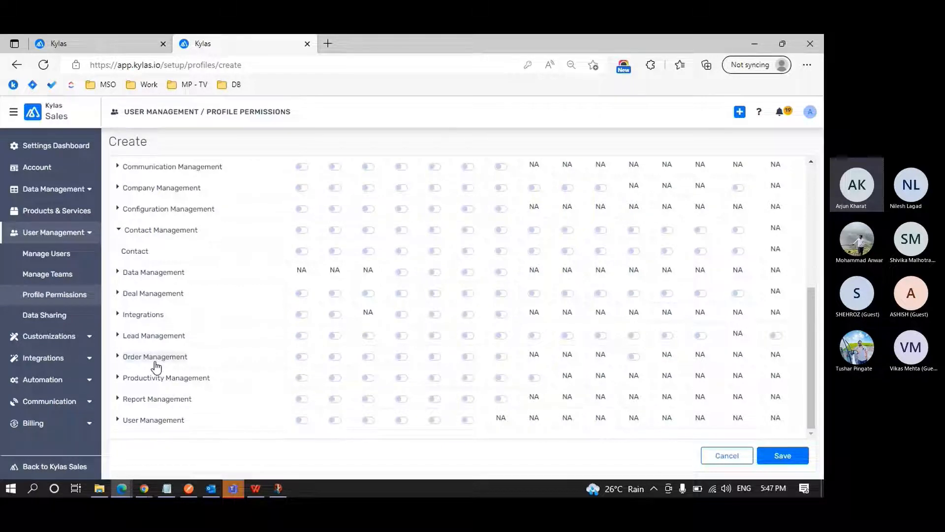
{"action": "scroll", "coordinate": [156, 366], "scroll_direction": "up", "scroll_amount": 2}
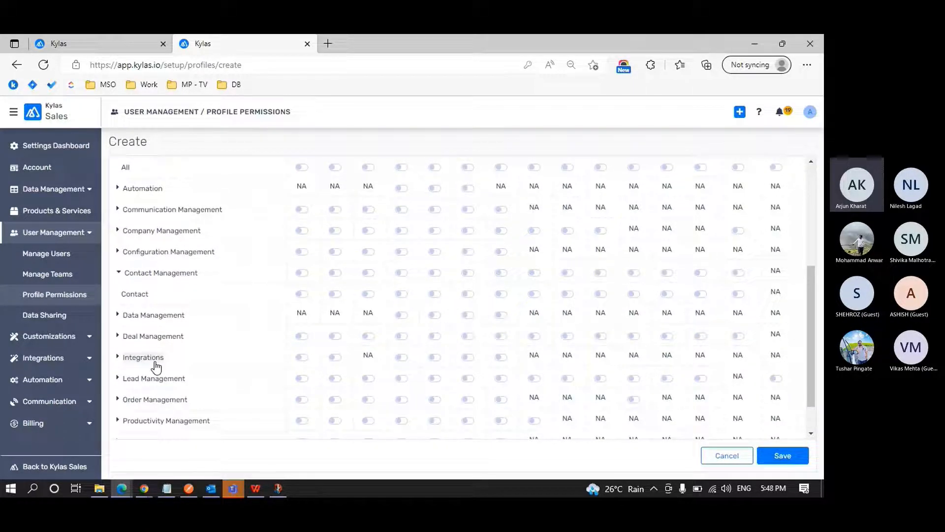
{"action": "left_click", "coordinate": [118, 274]}
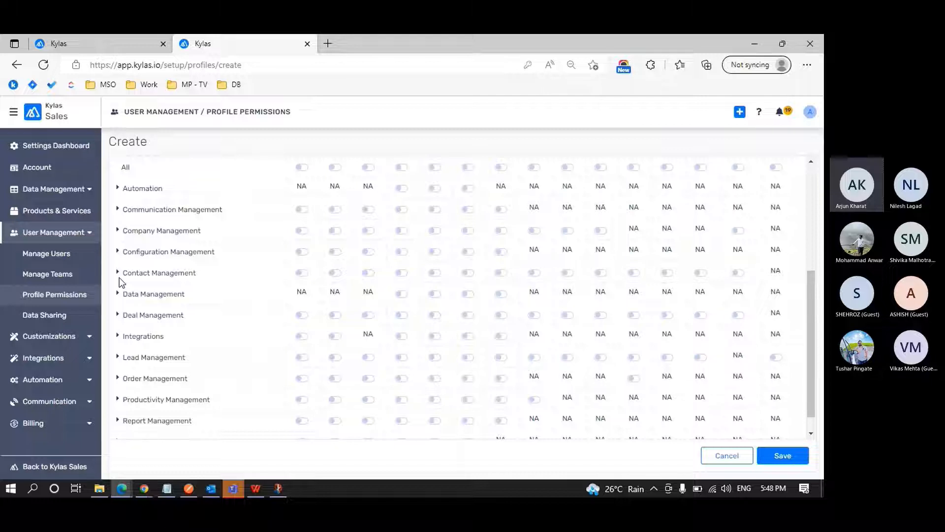
{"action": "scroll", "coordinate": [120, 279], "scroll_direction": "up", "scroll_amount": 5}
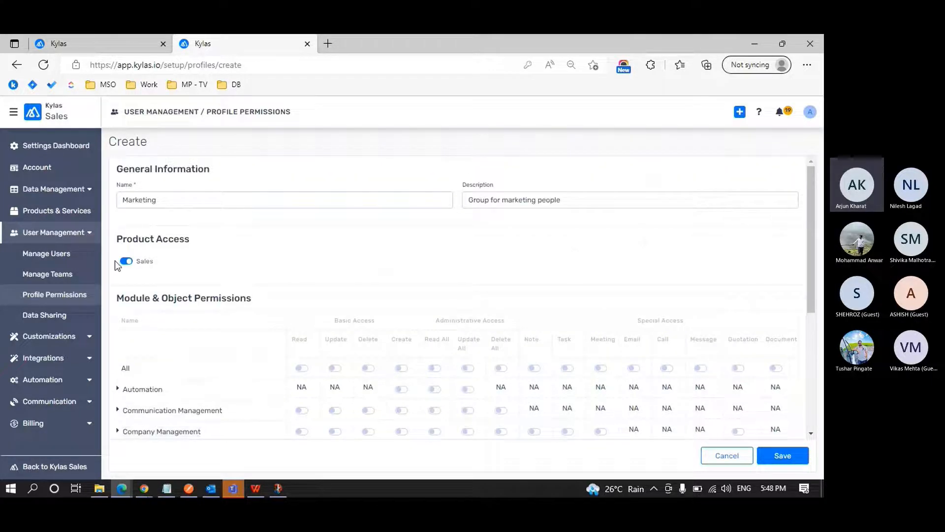
{"action": "left_click", "coordinate": [74, 295]}
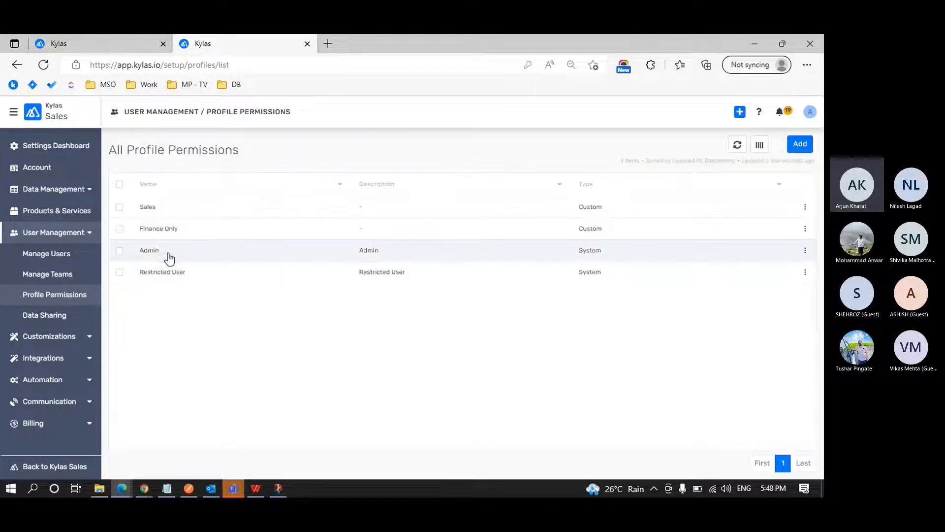
Inspect the Sales custom profile, check the assigned profiles in the user list, and return to the profile list.
{"action": "left_click", "coordinate": [177, 208]}
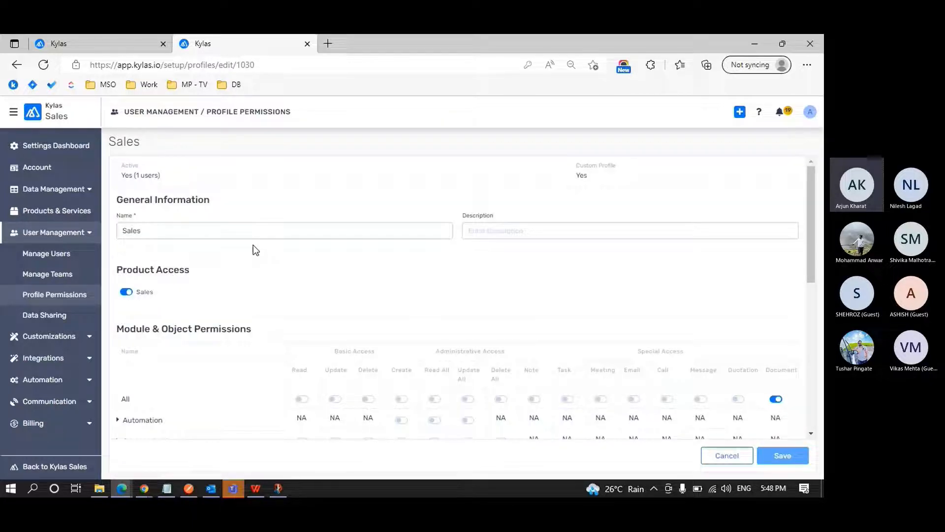
{"action": "scroll", "coordinate": [253, 244], "scroll_direction": "down", "scroll_amount": 1}
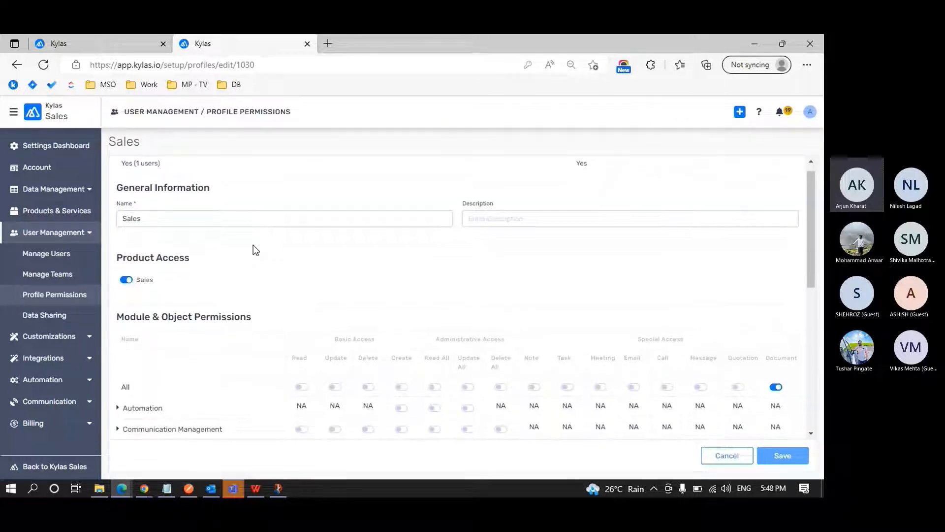
{"action": "scroll", "coordinate": [253, 244], "scroll_direction": "up", "scroll_amount": 1}
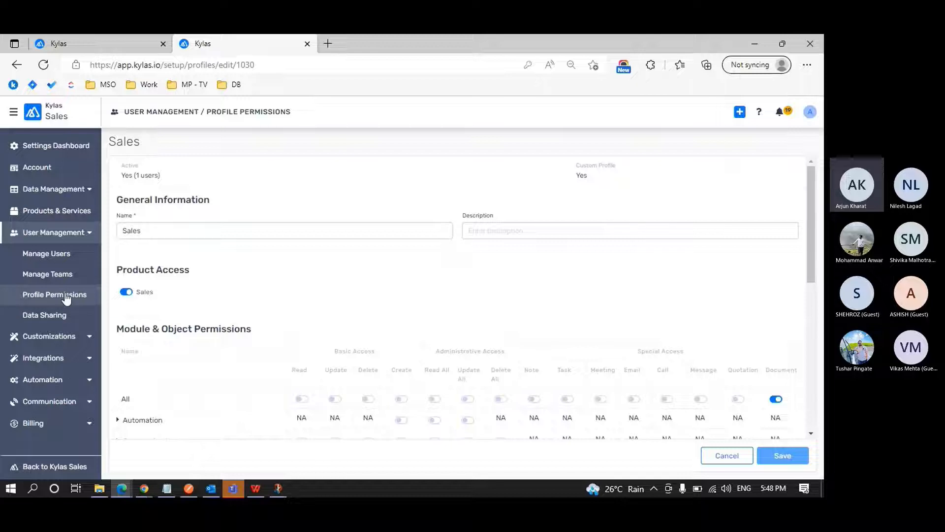
{"action": "left_click", "coordinate": [57, 258]}
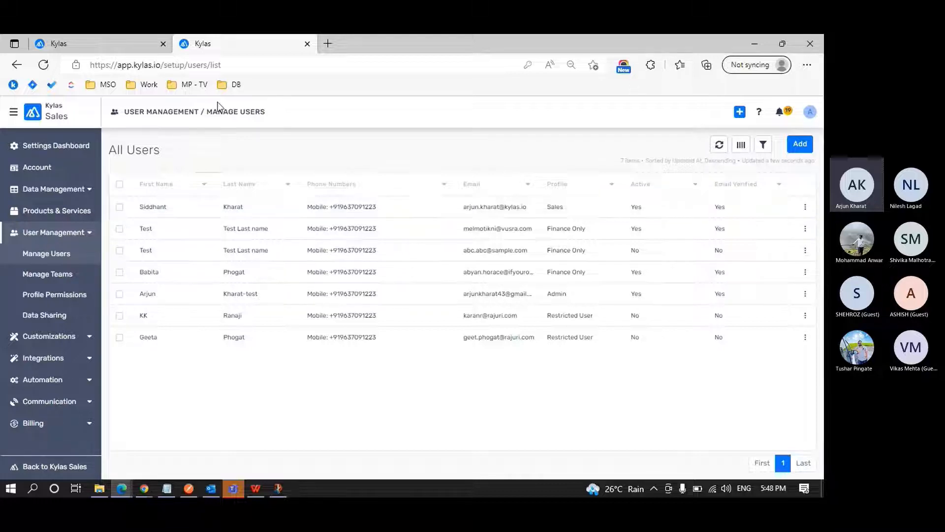
{"action": "left_click", "coordinate": [74, 294]}
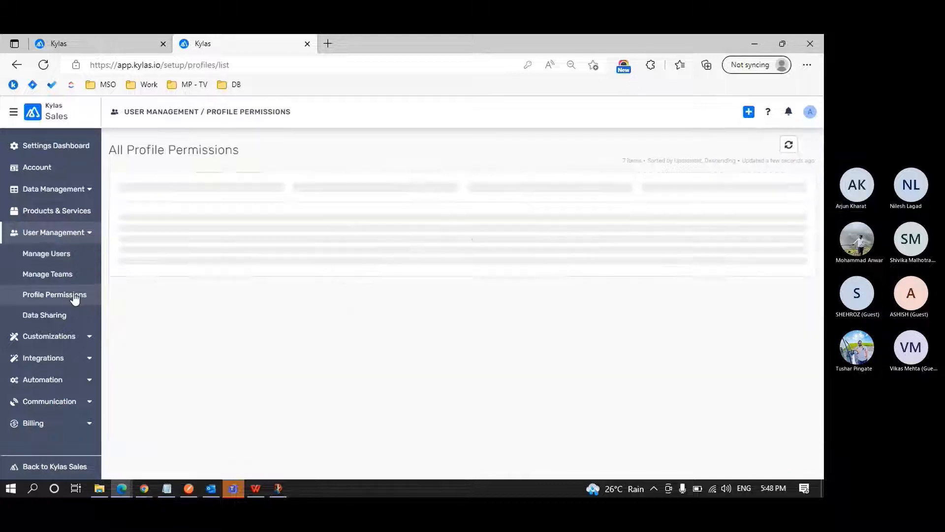
In the Sales profile, switch off Read and Read All for Company Management and Read for Contact Management.
{"action": "left_click", "coordinate": [184, 214]}
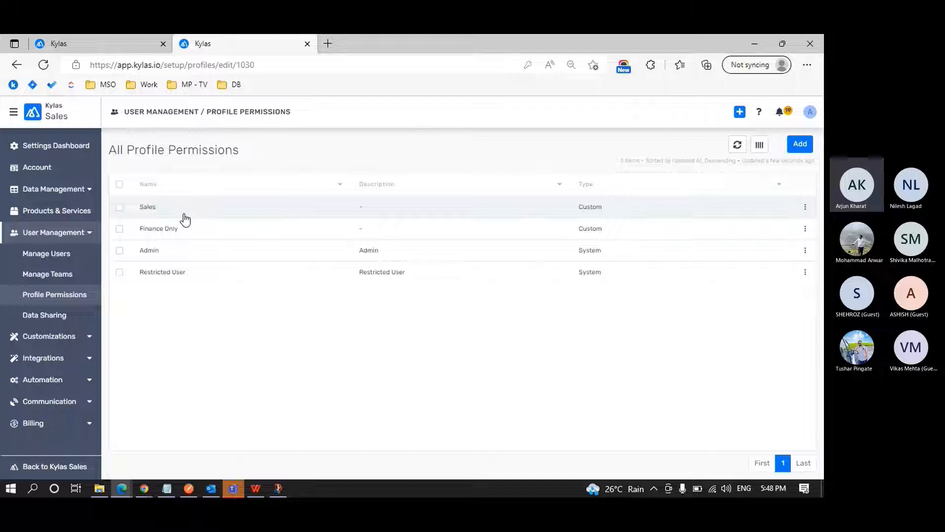
{"action": "scroll", "coordinate": [268, 283], "scroll_direction": "down", "scroll_amount": 3}
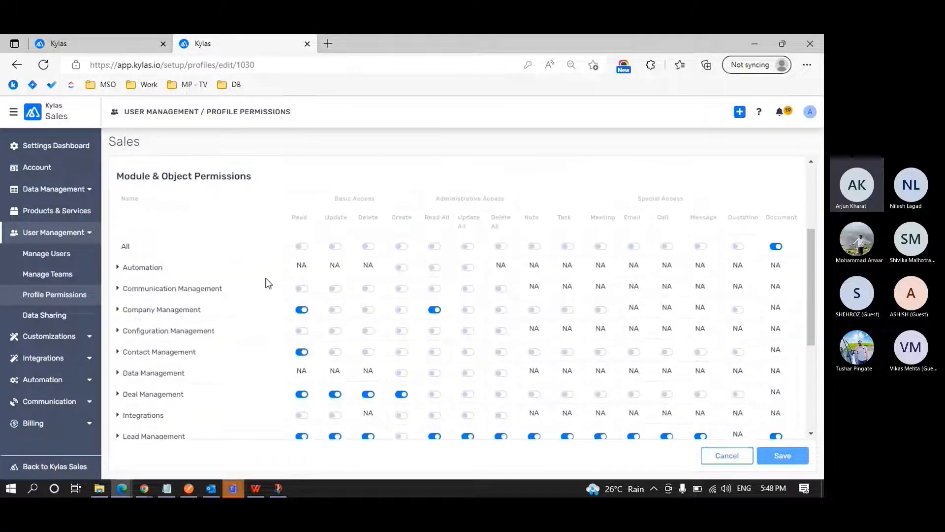
{"action": "left_click", "coordinate": [302, 309]}
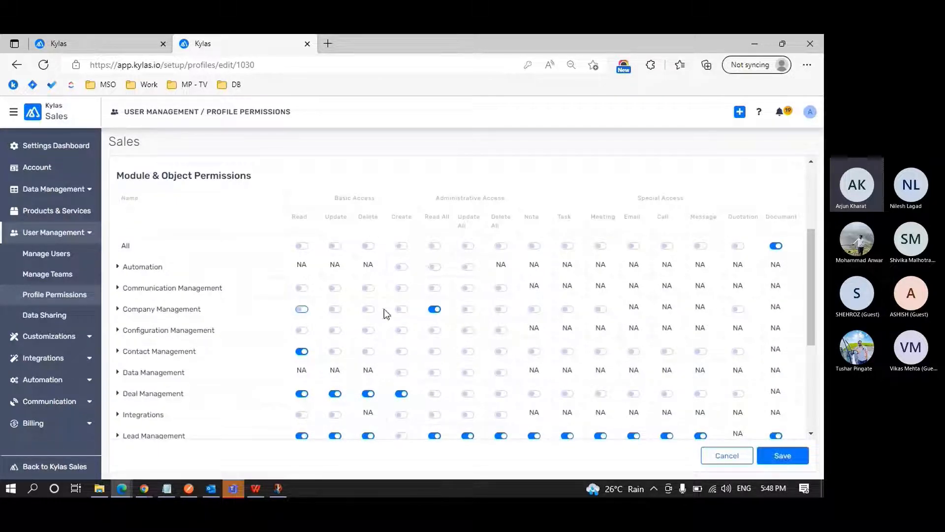
{"action": "left_click", "coordinate": [435, 309]}
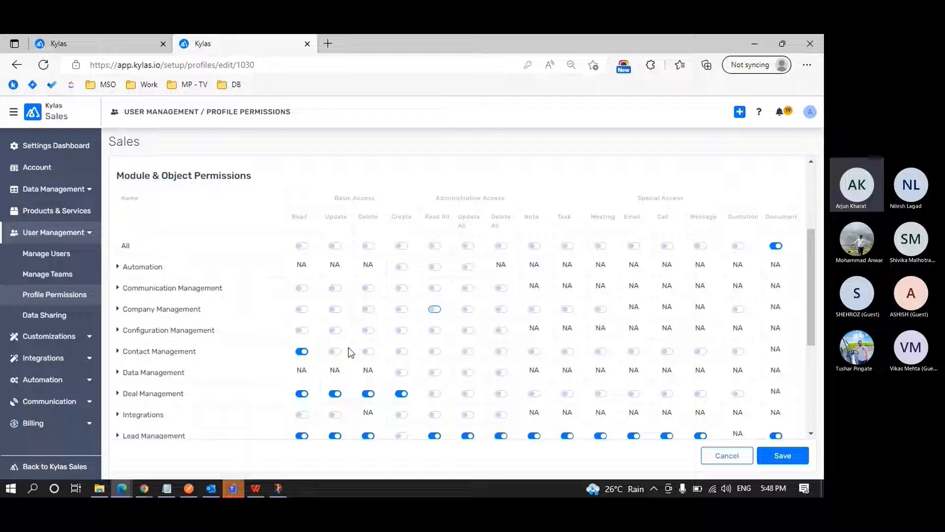
{"action": "left_click", "coordinate": [301, 351]}
Switch off the Read, Update, Delete and Create permissions for Deal Management in the Sales profile.
{"action": "left_click", "coordinate": [302, 394]}
{"action": "left_click", "coordinate": [335, 393]}
{"action": "left_click", "coordinate": [368, 393]}
{"action": "left_click", "coordinate": [401, 393]}
Try switching off Read access for Productivity Management, and switch it back on.
{"action": "scroll", "coordinate": [401, 396], "scroll_direction": "down", "scroll_amount": 2}
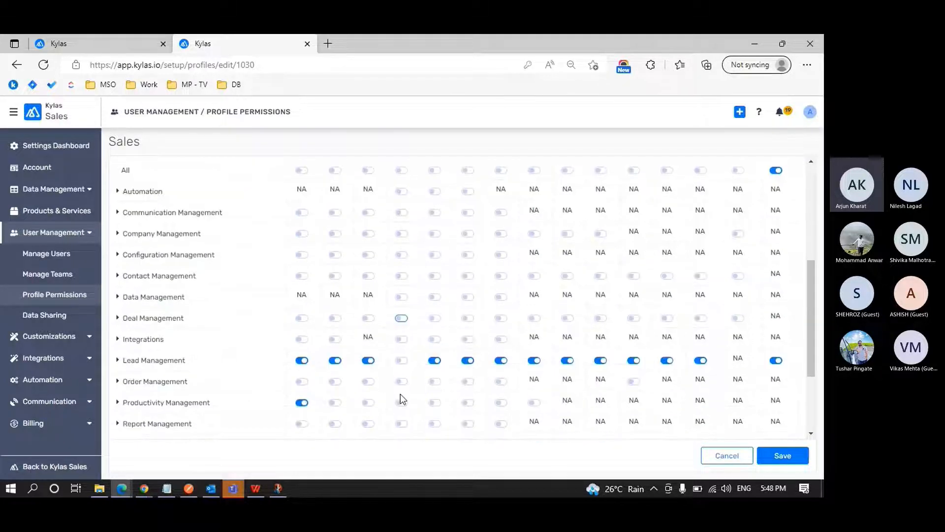
{"action": "left_click", "coordinate": [302, 373]}
{"action": "left_click", "coordinate": [300, 373]}
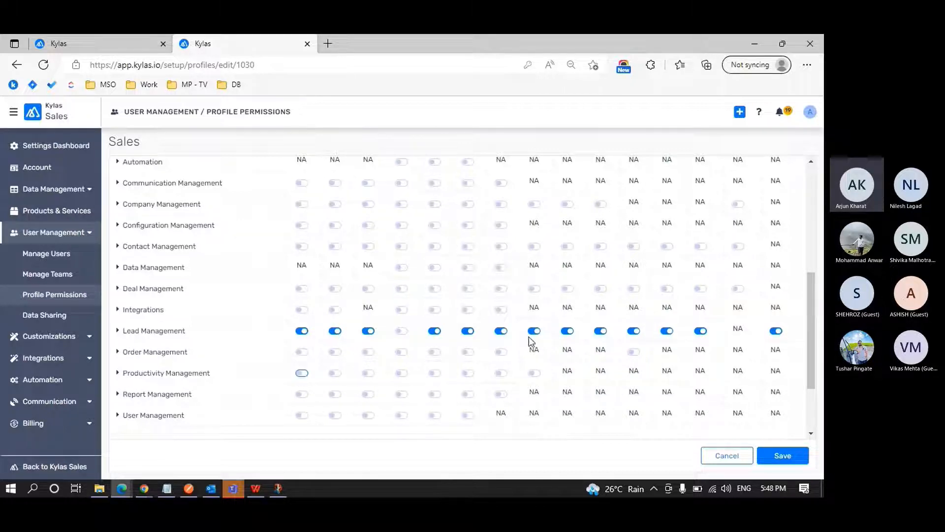
{"action": "scroll", "coordinate": [731, 406], "scroll_direction": "down", "scroll_amount": 1}
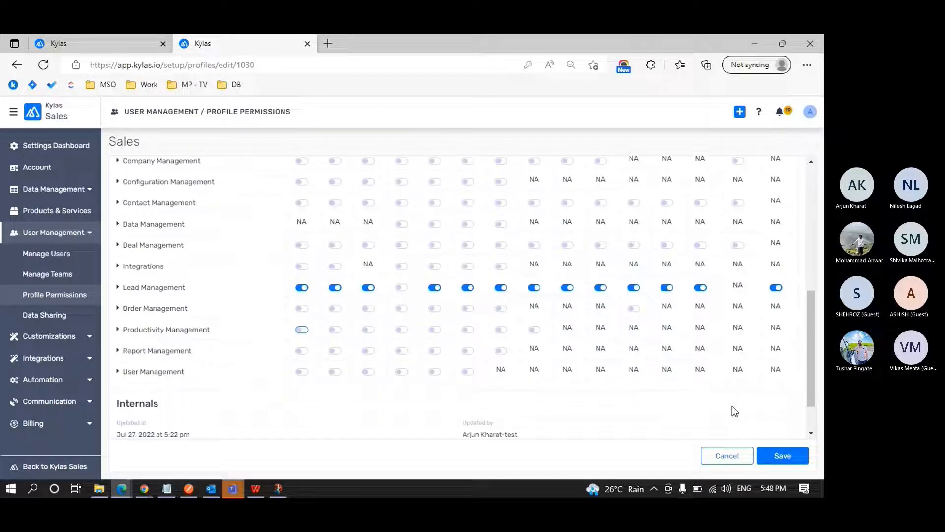
{"action": "left_click", "coordinate": [301, 329]}
Switch off the Read All, Update All and Delete All administrative permissions for Lead Management.
{"action": "scroll", "coordinate": [522, 293], "scroll_direction": "up", "scroll_amount": 3}
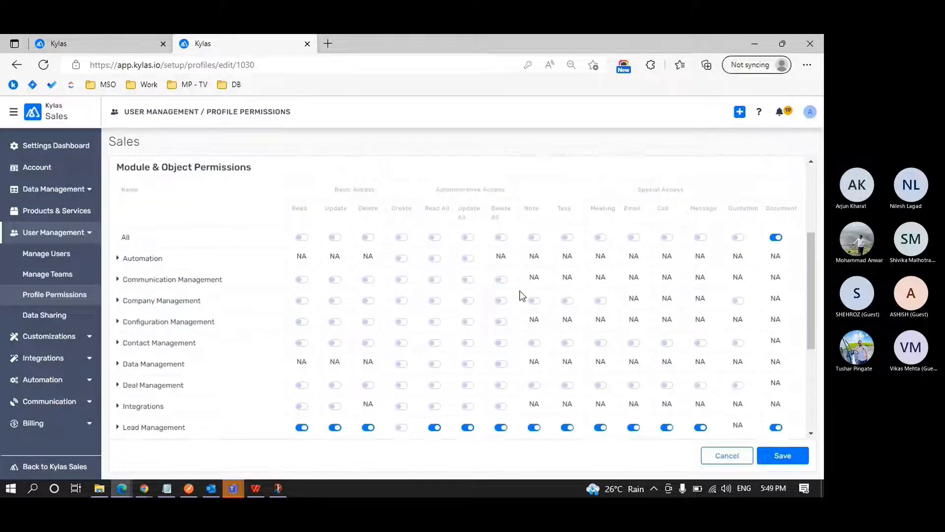
{"action": "scroll", "coordinate": [522, 296], "scroll_direction": "up", "scroll_amount": 1}
{"action": "scroll", "coordinate": [498, 297], "scroll_direction": "down", "scroll_amount": 4}
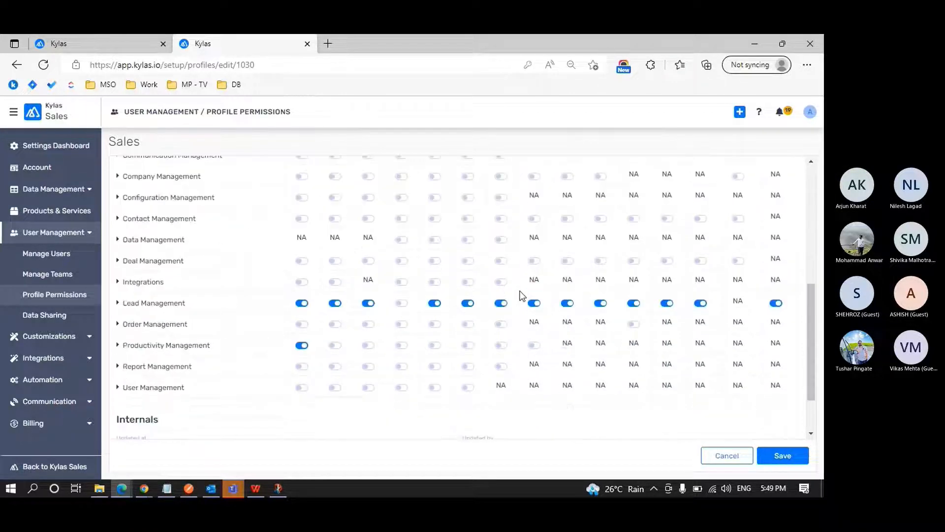
{"action": "left_click", "coordinate": [467, 302]}
{"action": "left_click", "coordinate": [435, 302]}
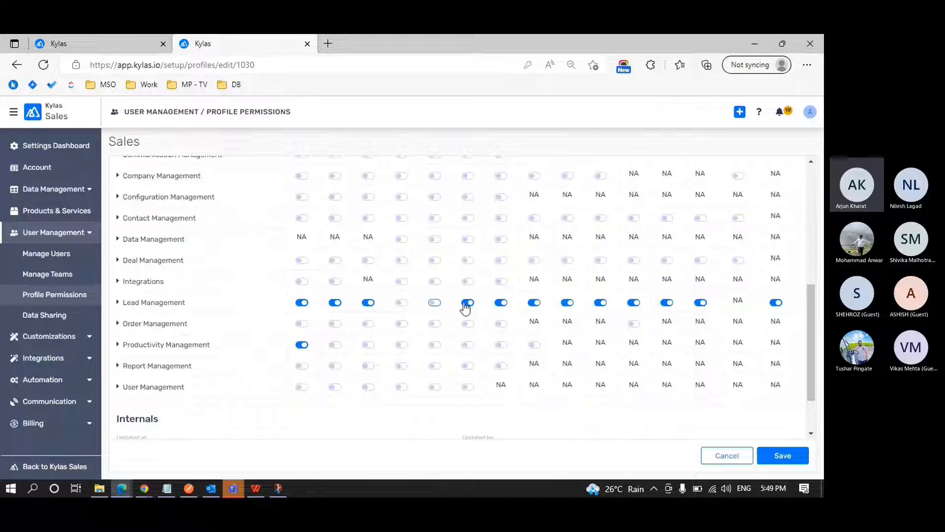
{"action": "left_click", "coordinate": [500, 303]}
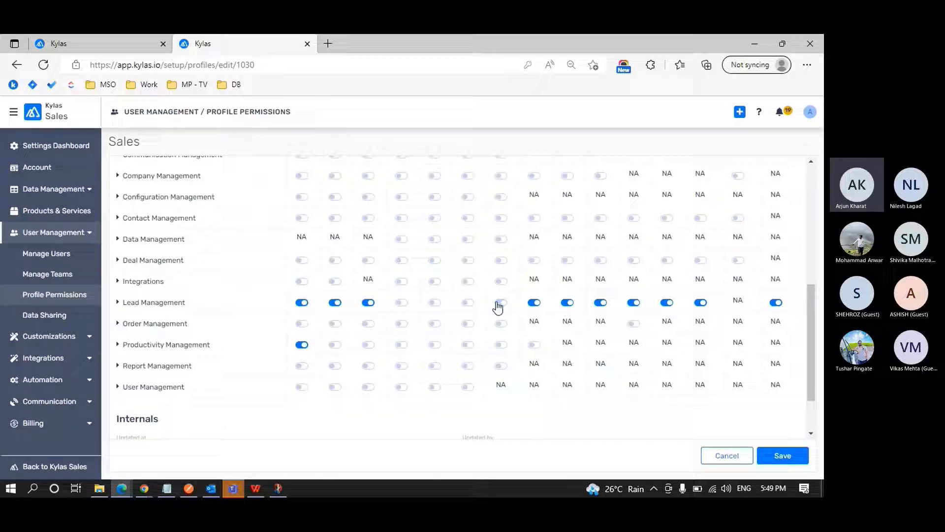
Switch off Lead Management's Note, Task, Meeting, Email, Call, Message and Document permissions, and save the Sales profile.
{"action": "left_click", "coordinate": [534, 303]}
{"action": "left_click", "coordinate": [568, 304]}
{"action": "left_click", "coordinate": [601, 304]}
{"action": "left_click", "coordinate": [634, 303]}
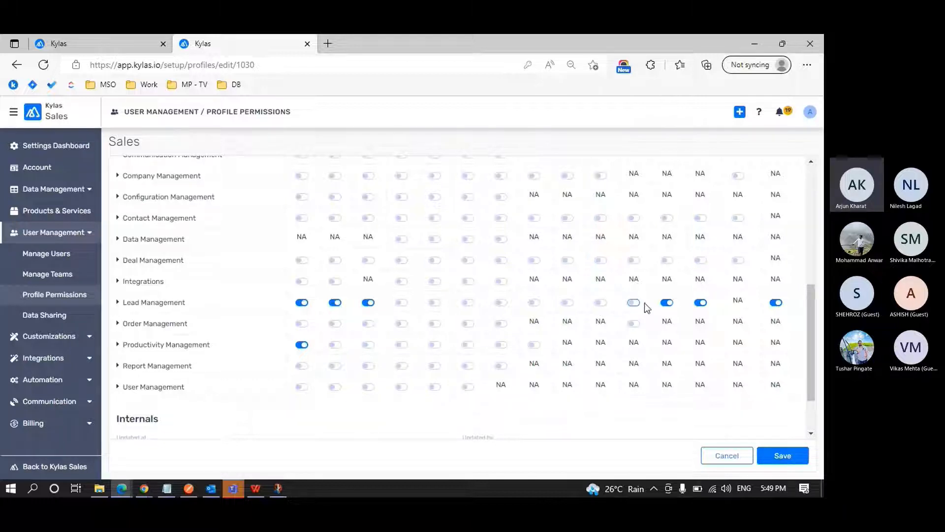
{"action": "left_click", "coordinate": [666, 303]}
{"action": "left_click", "coordinate": [700, 304]}
{"action": "left_click", "coordinate": [774, 303]}
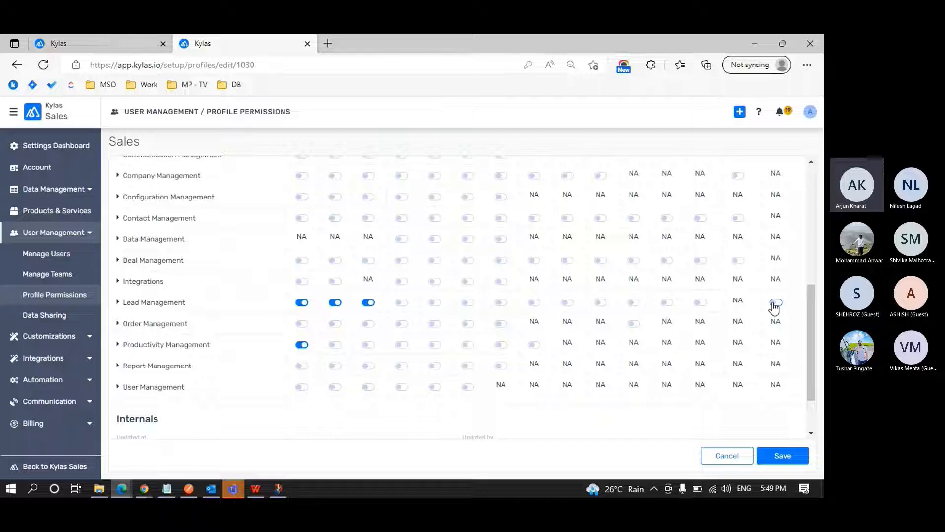
{"action": "left_click", "coordinate": [788, 456]}
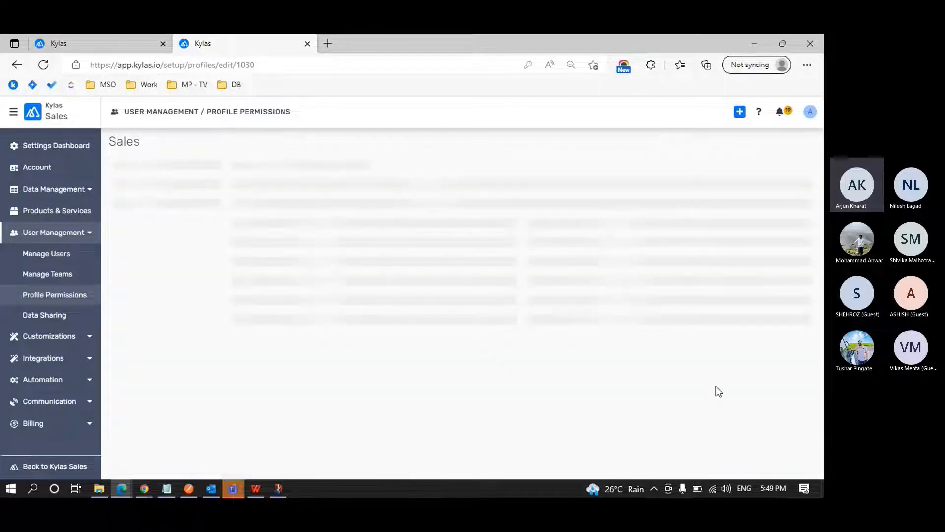
{"action": "scroll", "coordinate": [489, 314], "scroll_direction": "down", "scroll_amount": 5}
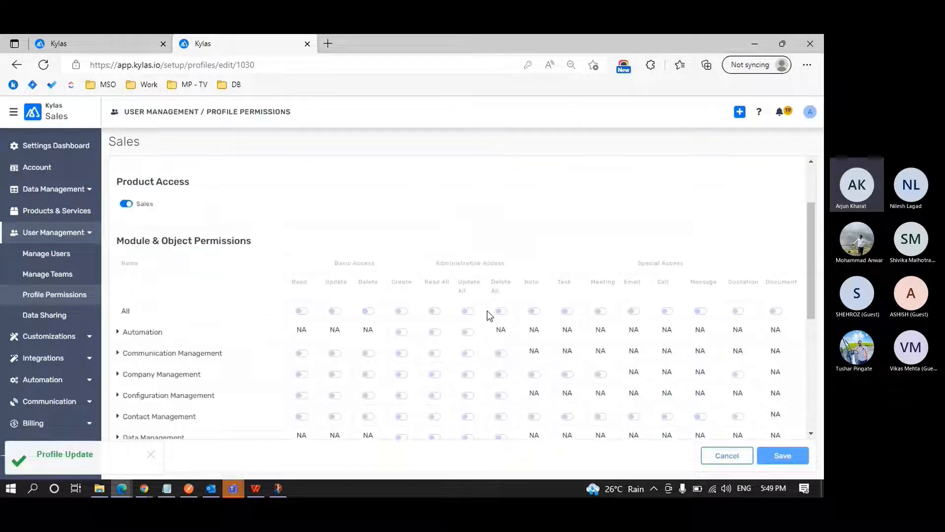
{"action": "scroll", "coordinate": [489, 314], "scroll_direction": "down", "scroll_amount": 3}
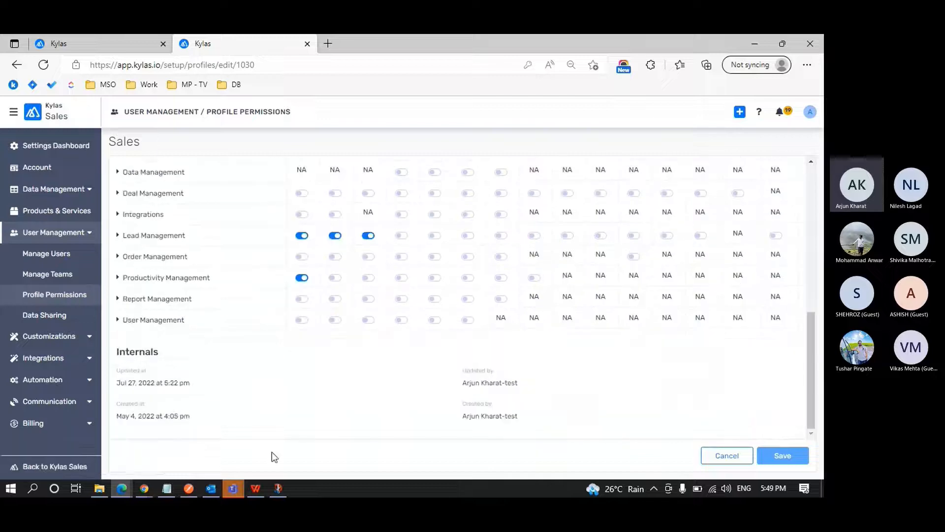
Switch to the Chrome window where the Sales user is logged in, and close the extra Kylas tab.
{"action": "left_click", "coordinate": [144, 488]}
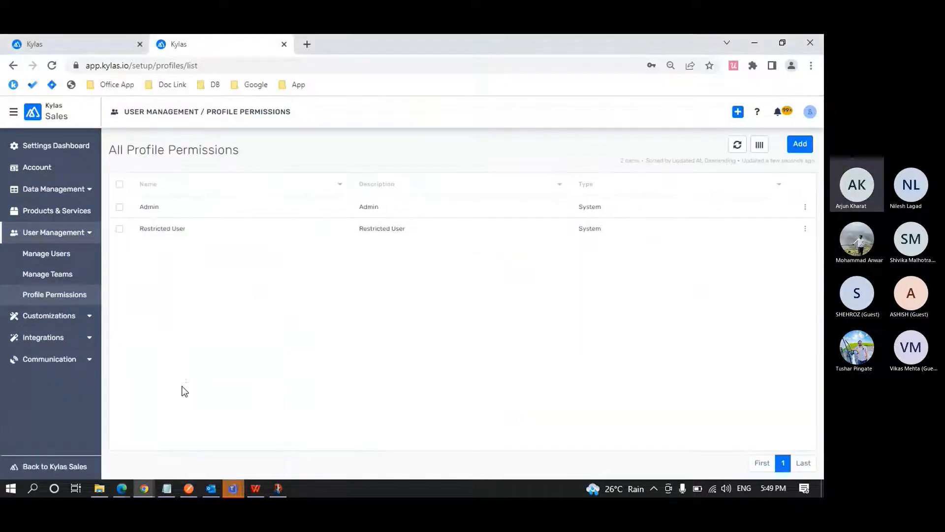
{"action": "left_click", "coordinate": [809, 111]}
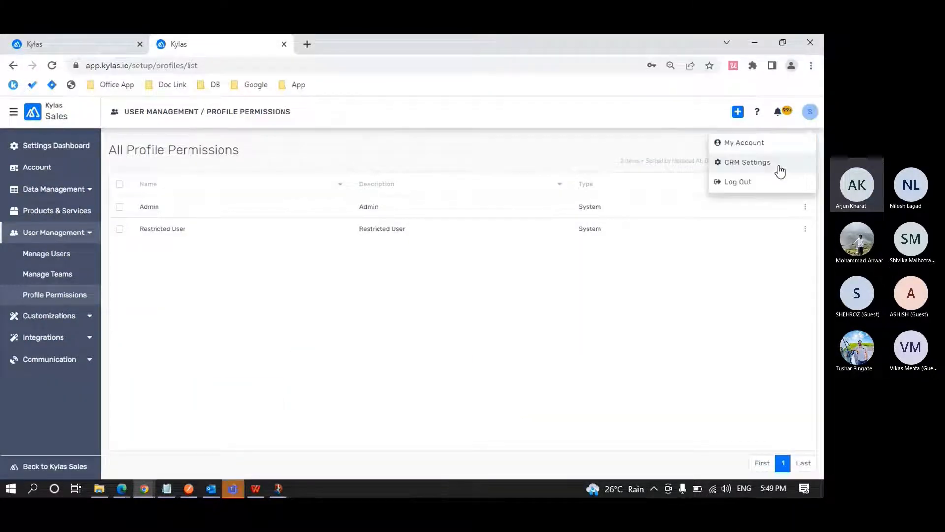
{"action": "left_click", "coordinate": [140, 44]}
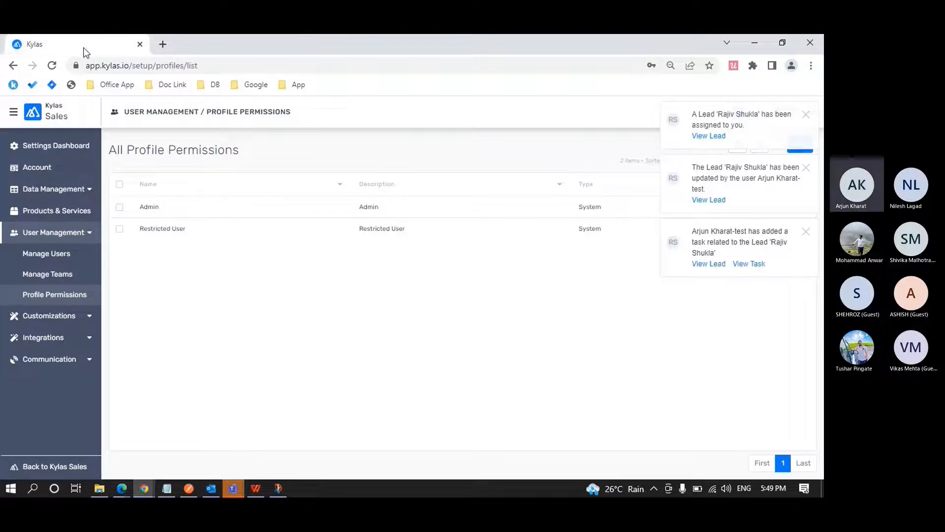
Dismiss the lead and task notifications, and log out of the Sales user's Kylas account.
{"action": "left_click", "coordinate": [806, 116]}
{"action": "left_click", "coordinate": [806, 118]}
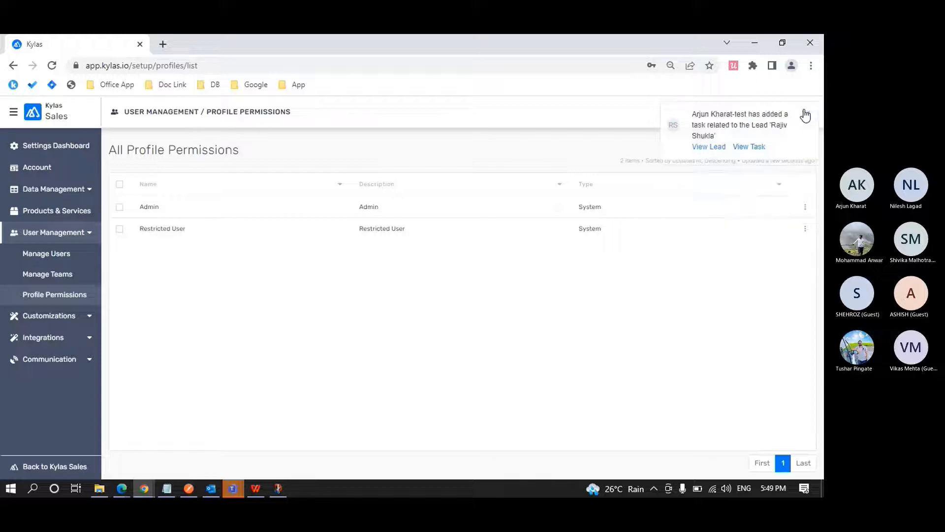
{"action": "left_click", "coordinate": [806, 117]}
{"action": "left_click", "coordinate": [810, 113]}
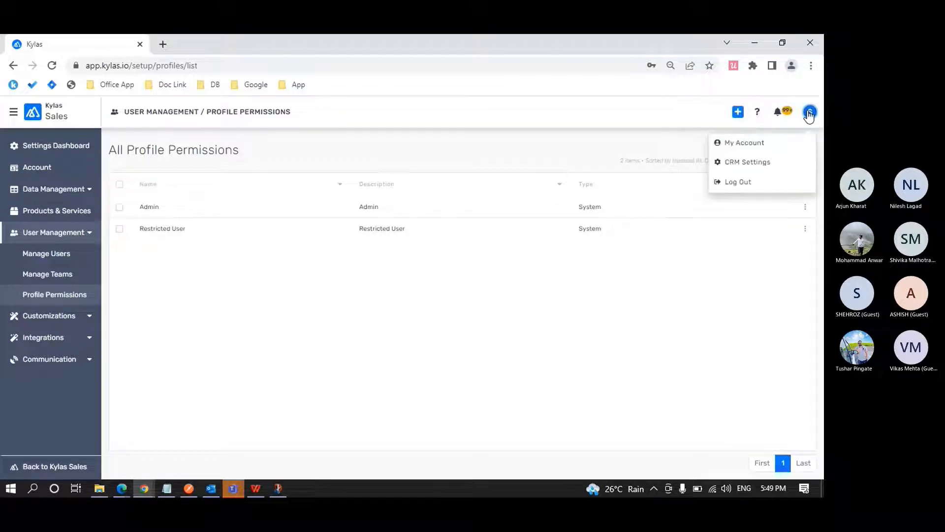
{"action": "left_click", "coordinate": [749, 184]}
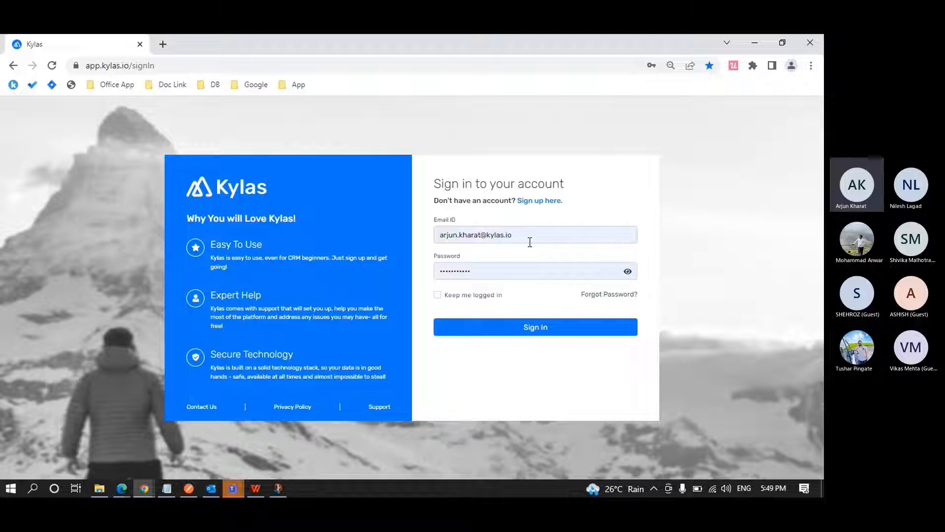
Switch back to the admin session in Edge, review the profiles assigned in the user list, and reopen the profile list.
{"action": "key", "text": "alt+Tab"}
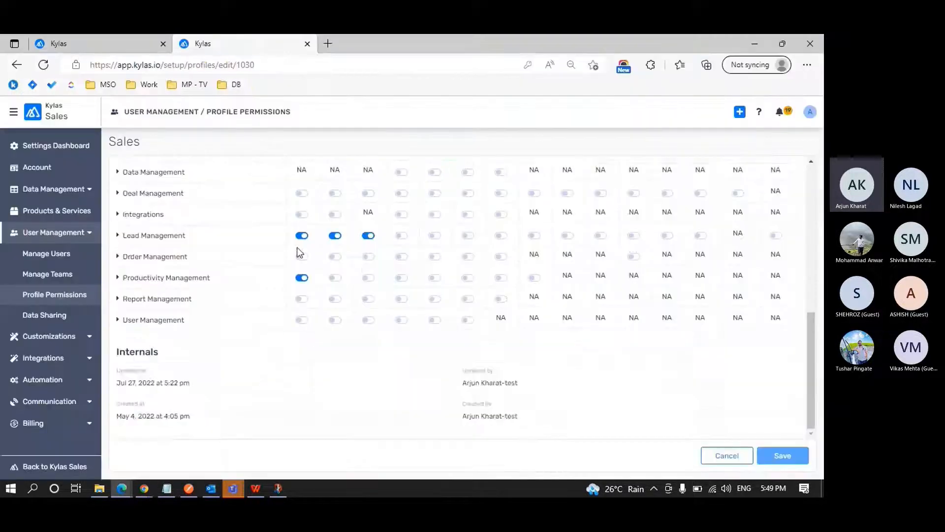
{"action": "left_click", "coordinate": [25, 254]}
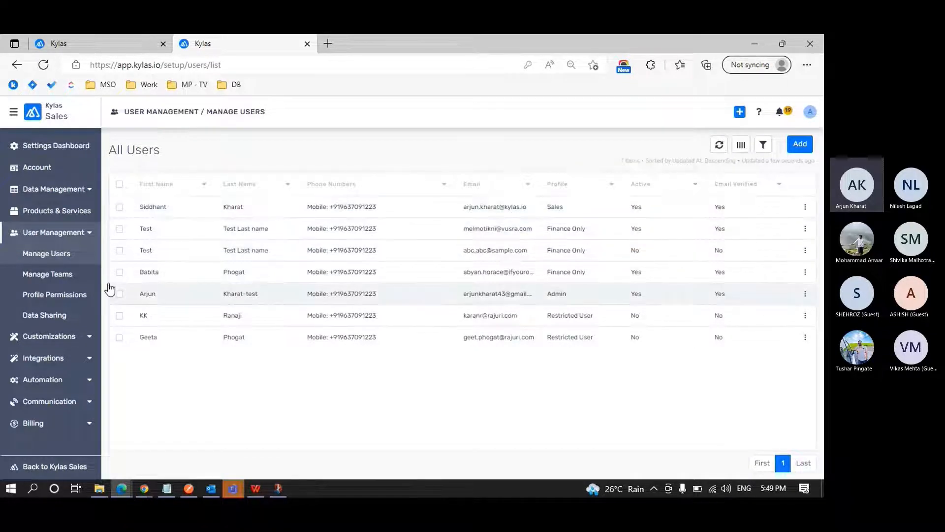
{"action": "left_click", "coordinate": [59, 293]}
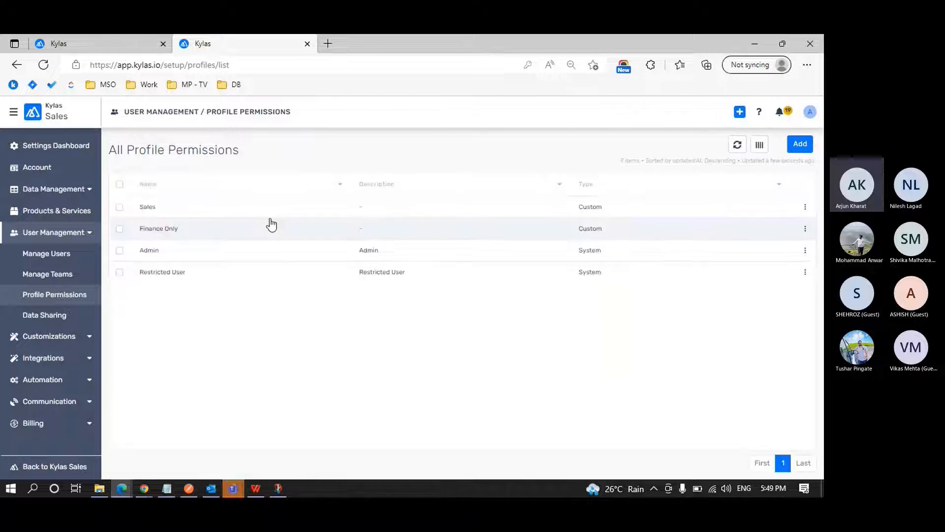
Sign back in to Kylas in Chrome with the prefilled credentials, and check the user's details in My Account without changing them.
{"action": "key", "text": "alt+Tab"}
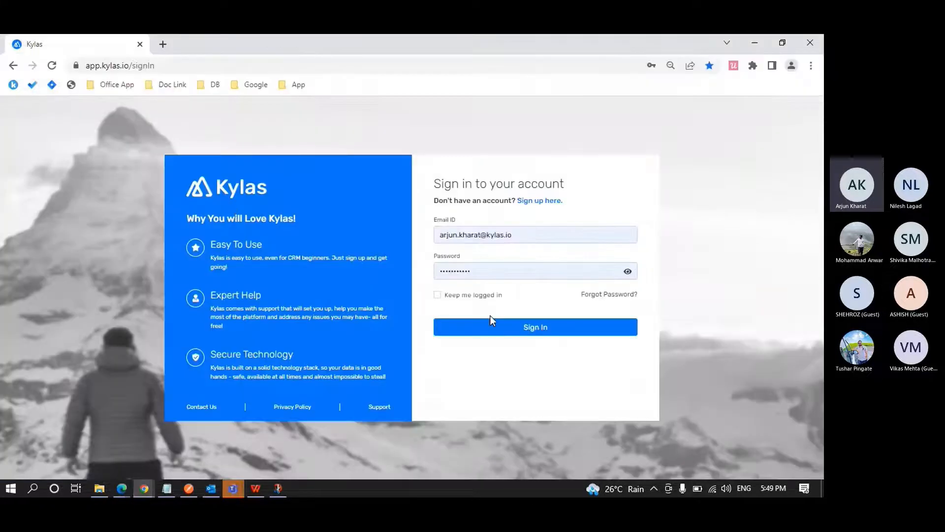
{"action": "left_click", "coordinate": [516, 327]}
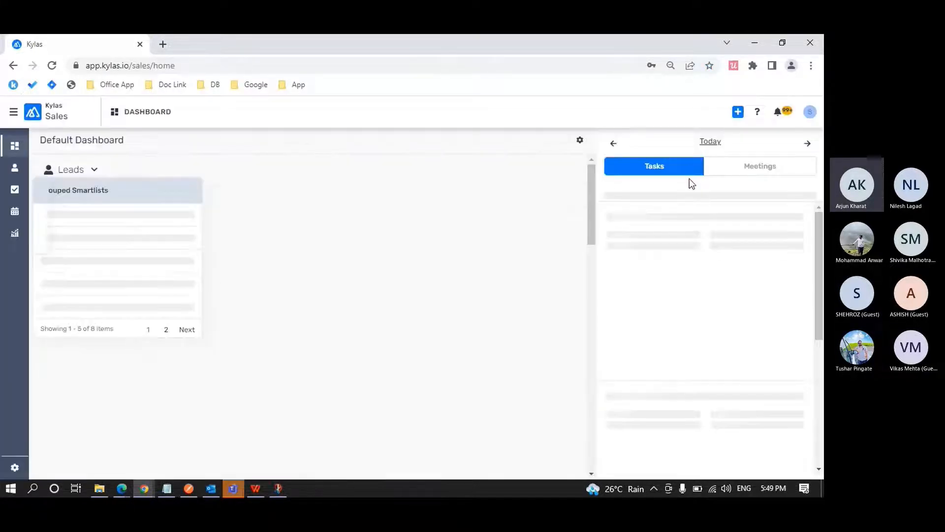
{"action": "left_click", "coordinate": [812, 114]}
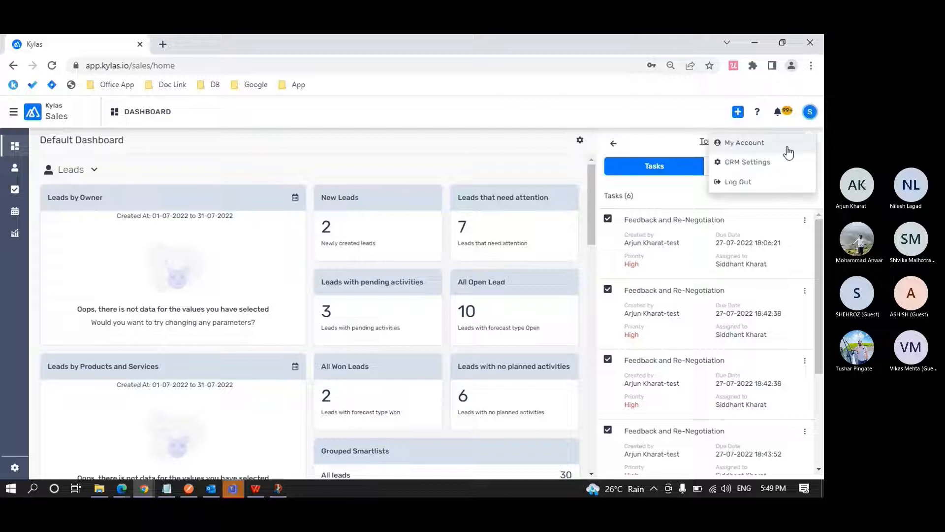
{"action": "left_click", "coordinate": [752, 144]}
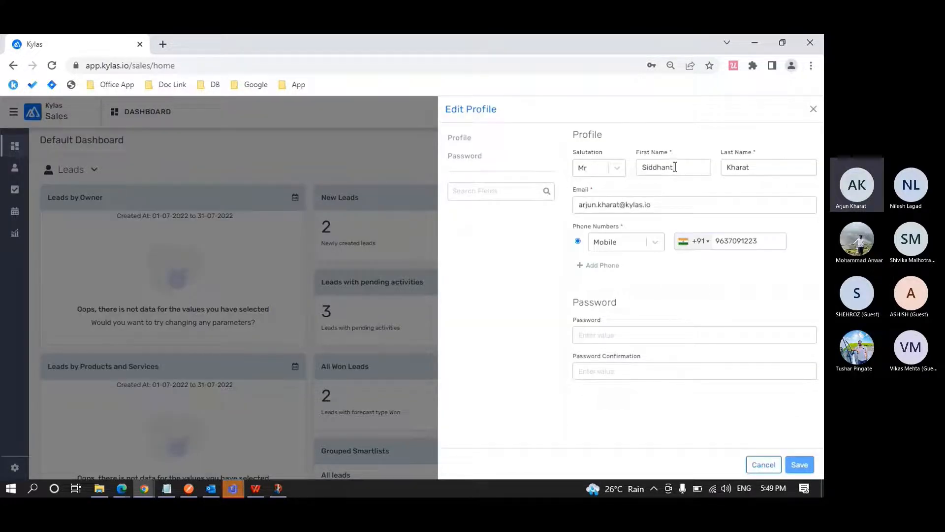
{"action": "left_click", "coordinate": [813, 109]}
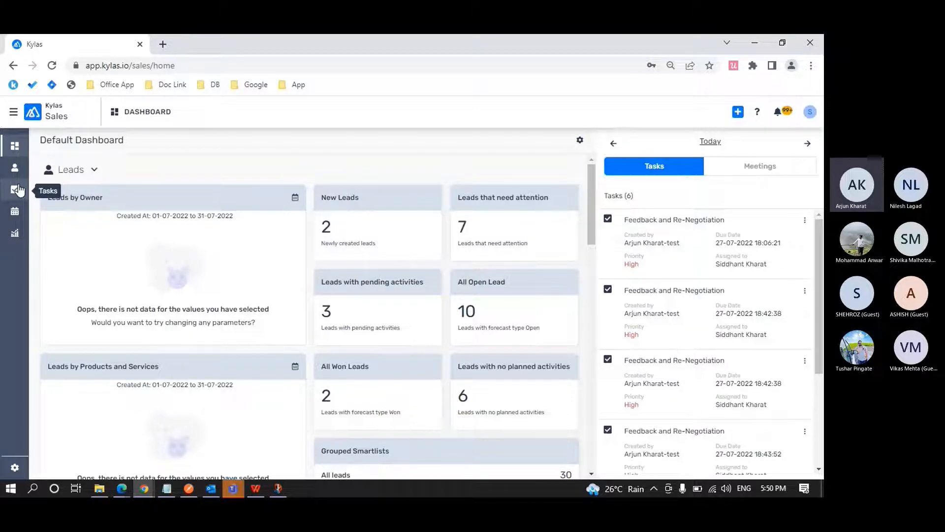
Switch back to the Sales profile in Edge and examine its Lead Management and Productivity Management permissions against the user's available modules.
{"action": "key", "text": "alt+Tab"}
{"action": "scroll", "coordinate": [268, 261], "scroll_direction": "down", "scroll_amount": 2}
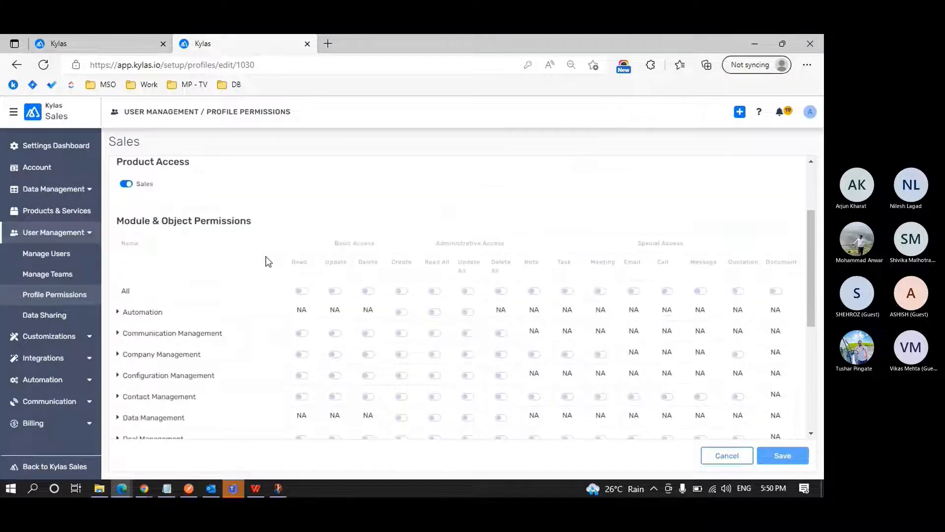
{"action": "scroll", "coordinate": [269, 261], "scroll_direction": "down", "scroll_amount": 4}
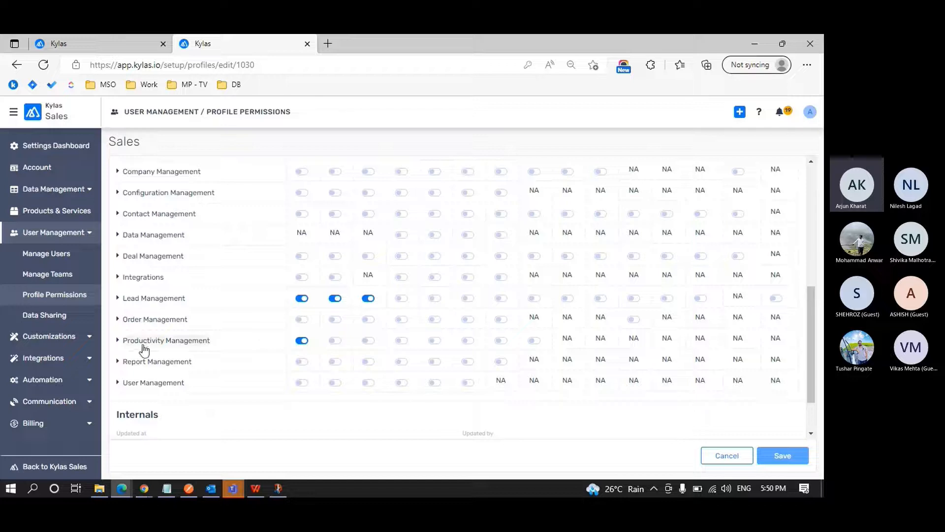
Expand Productivity Management in the Sales profile and review the Document, Meeting, Note and Task permissions.
{"action": "left_click", "coordinate": [118, 341]}
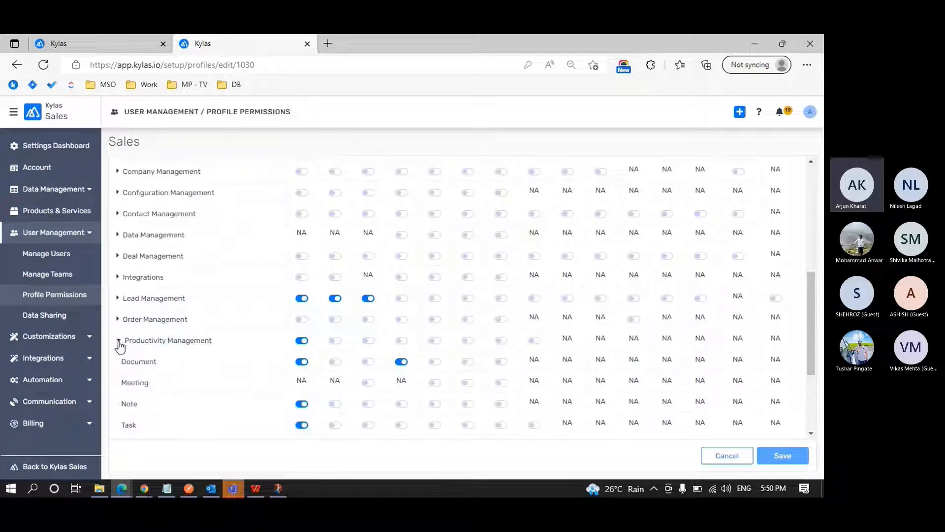
{"action": "scroll", "coordinate": [169, 363], "scroll_direction": "down", "scroll_amount": 1}
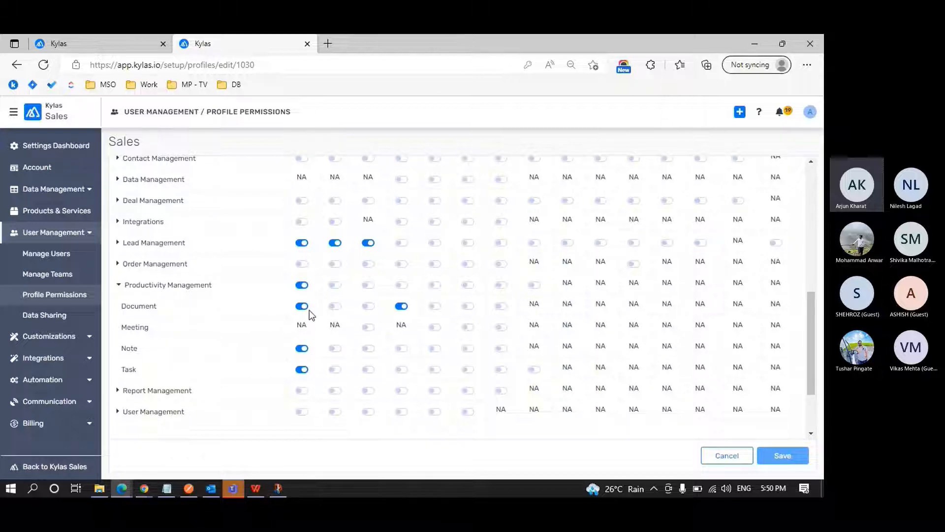
{"action": "scroll", "coordinate": [311, 314], "scroll_direction": "up", "scroll_amount": 3}
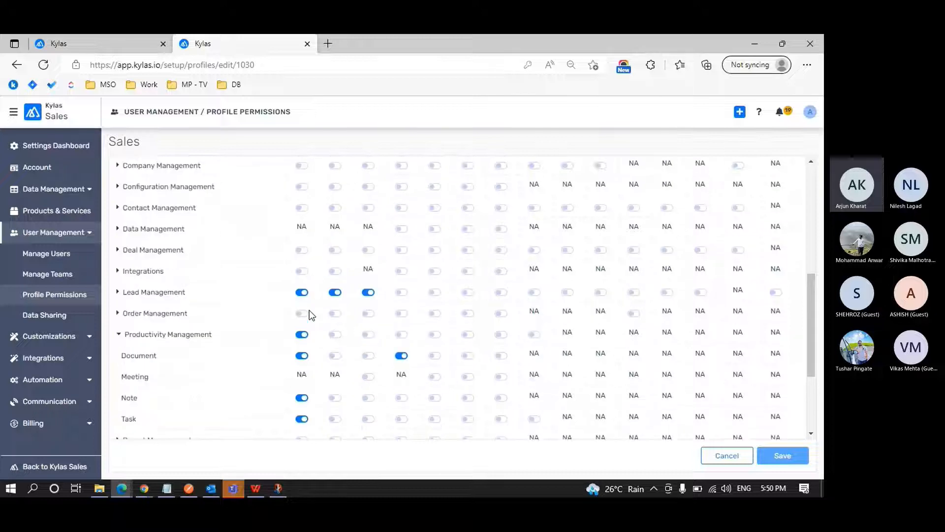
{"action": "scroll", "coordinate": [310, 315], "scroll_direction": "up", "scroll_amount": 2}
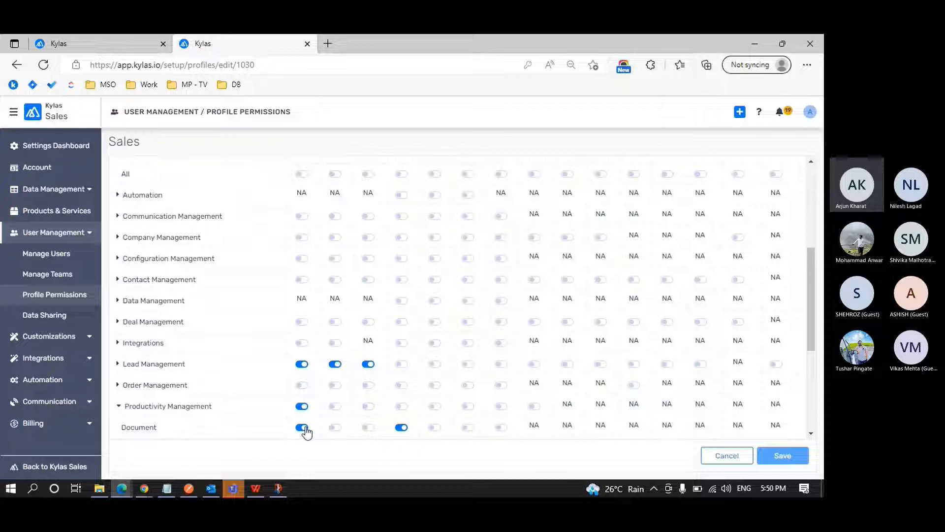
{"action": "scroll", "coordinate": [305, 432], "scroll_direction": "down", "scroll_amount": 3}
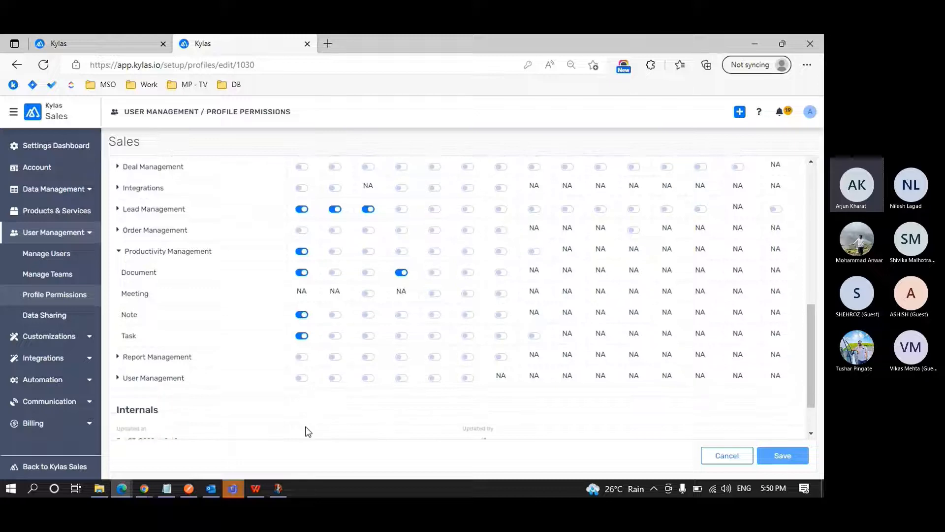
Switch to the Sales user's Kylas session in Chrome and open the details of the first lead in the Leads list.
{"action": "key", "text": "alt+Tab"}
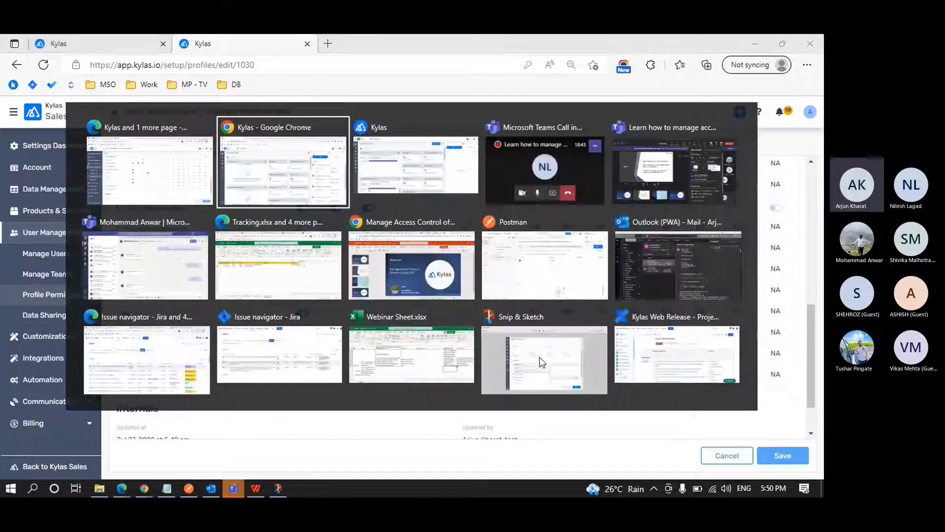
{"action": "left_click", "coordinate": [17, 171]}
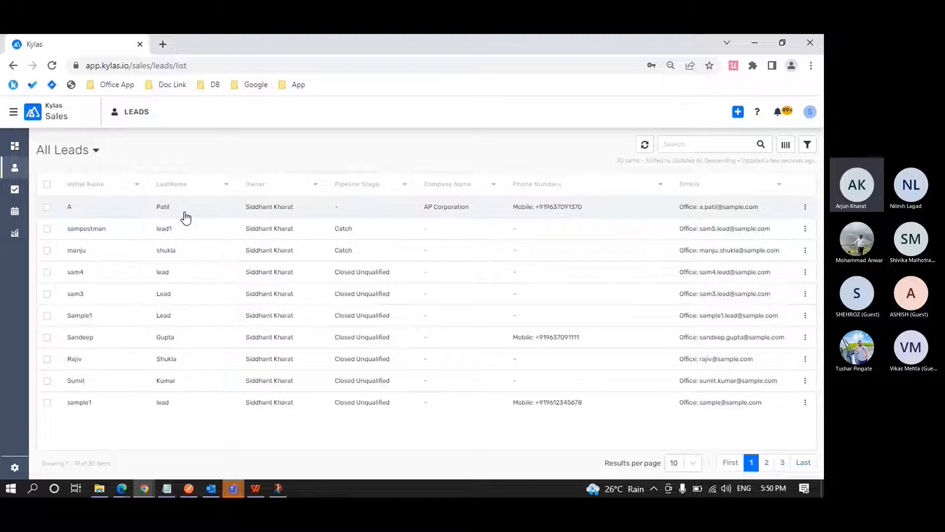
{"action": "left_click", "coordinate": [185, 216]}
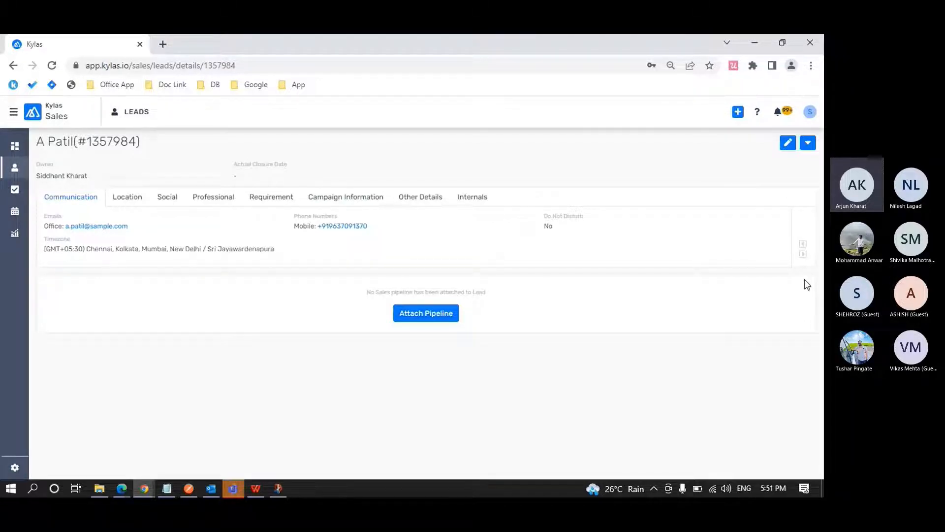
Return to the Sales profile in Edge and examine the Special Access permissions from Note to Document against the Lead Management row.
{"action": "key", "text": "alt+Tab"}
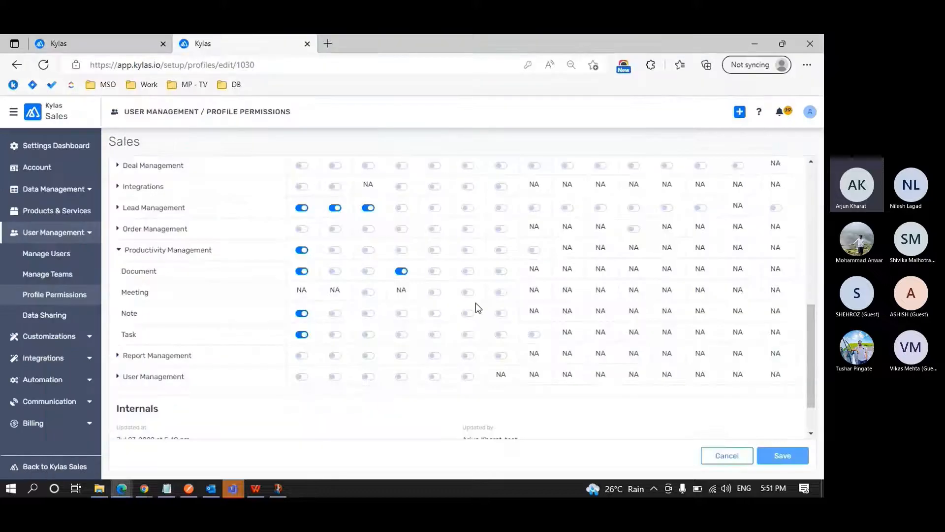
{"action": "scroll", "coordinate": [475, 308], "scroll_direction": "up", "scroll_amount": 1}
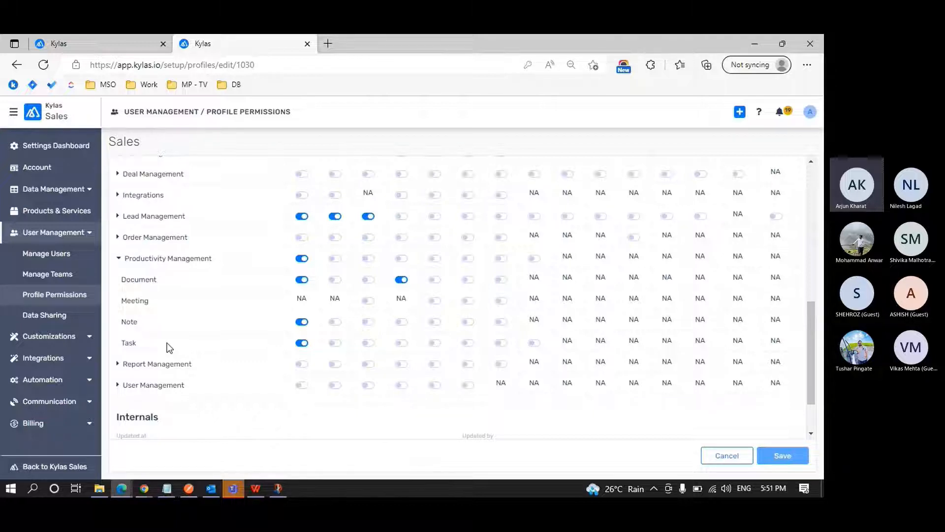
{"action": "scroll", "coordinate": [169, 348], "scroll_direction": "up", "scroll_amount": 3}
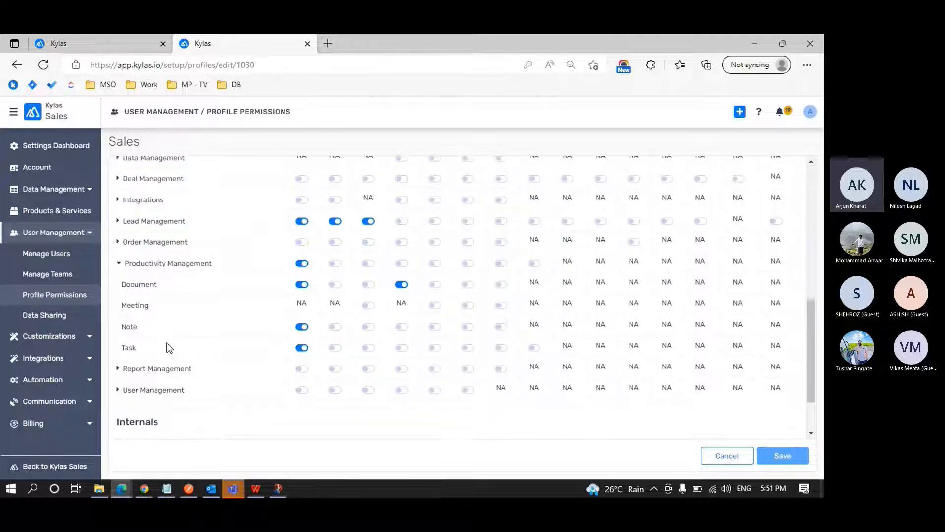
{"action": "scroll", "coordinate": [169, 347], "scroll_direction": "up", "scroll_amount": 3}
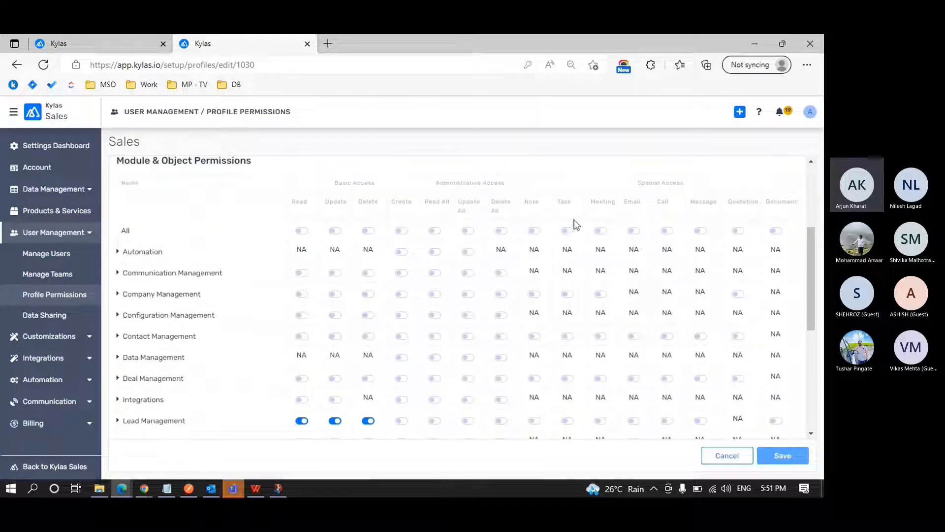
{"action": "left_click_drag", "start_coordinate": [529, 204], "coordinate": [788, 203]}
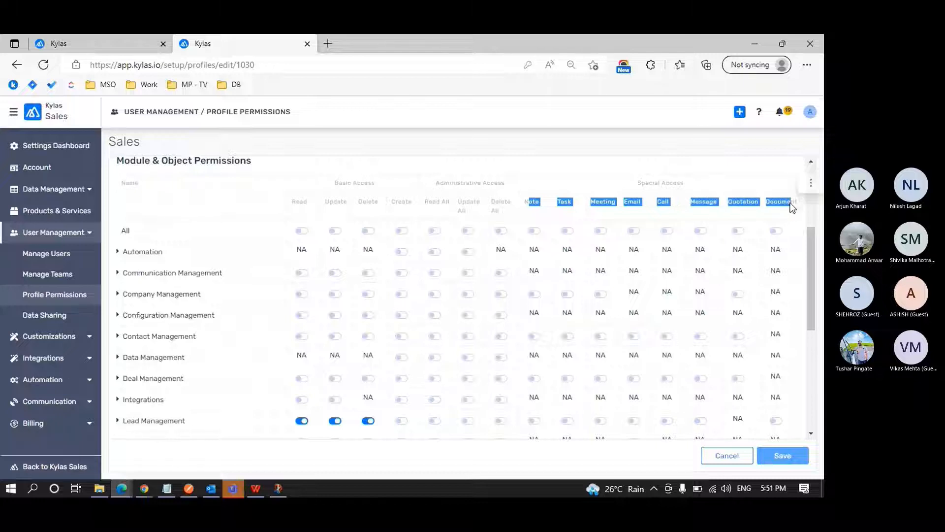
{"action": "left_click", "coordinate": [788, 203]}
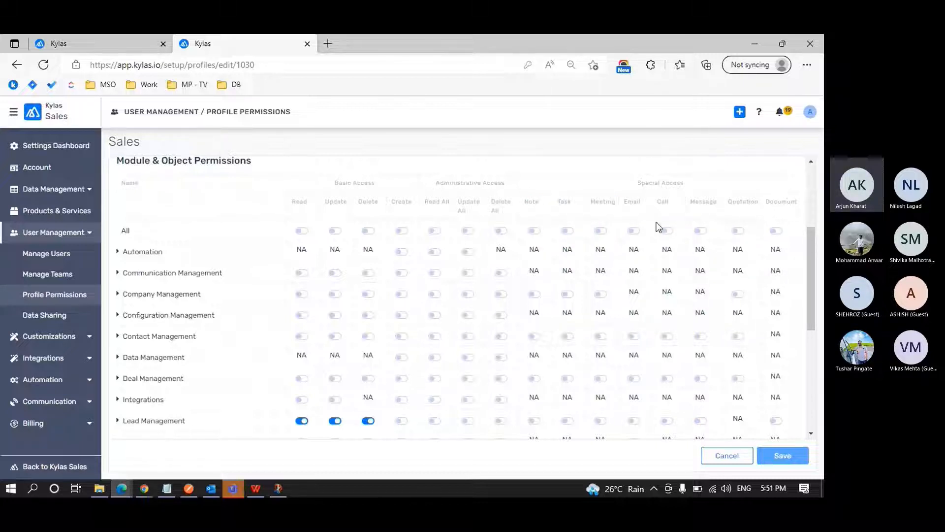
{"action": "scroll", "coordinate": [582, 202], "scroll_direction": "down", "scroll_amount": 3}
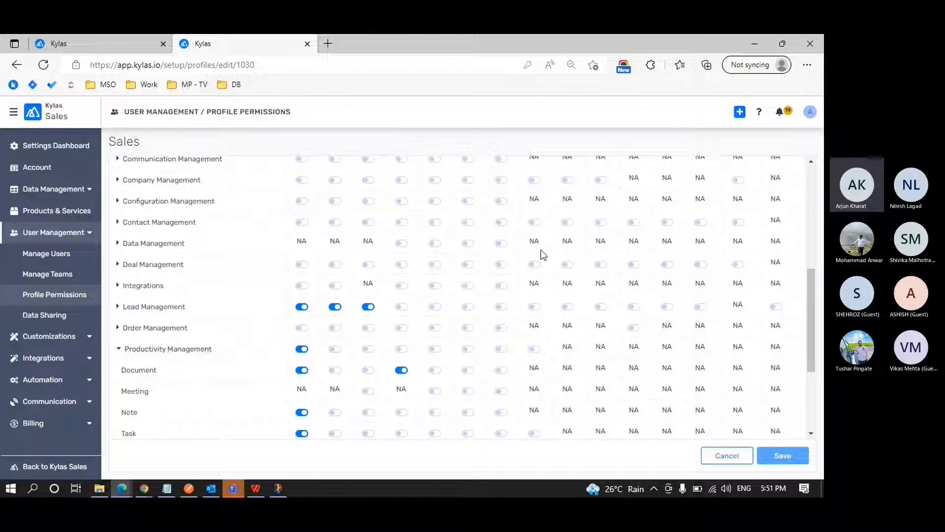
{"action": "scroll", "coordinate": [542, 253], "scroll_direction": "up", "scroll_amount": 3}
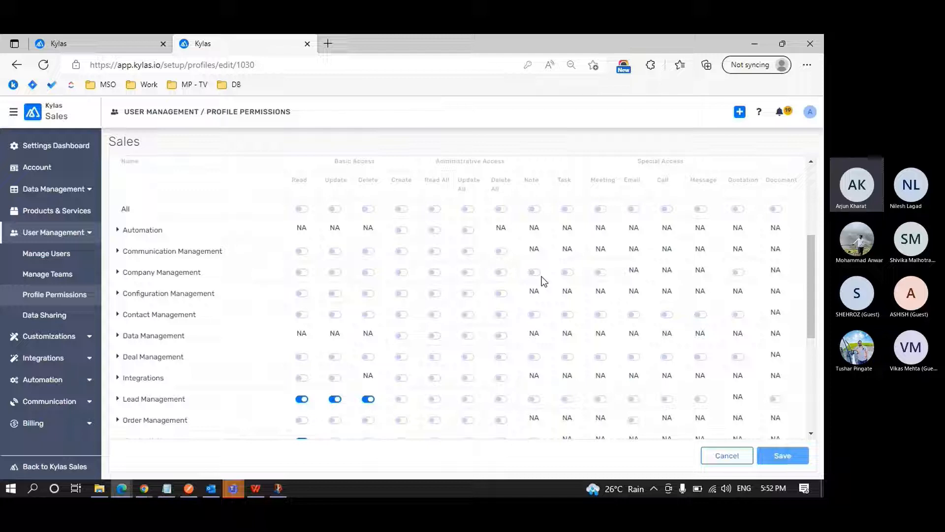
{"action": "double_click", "coordinate": [537, 180]}
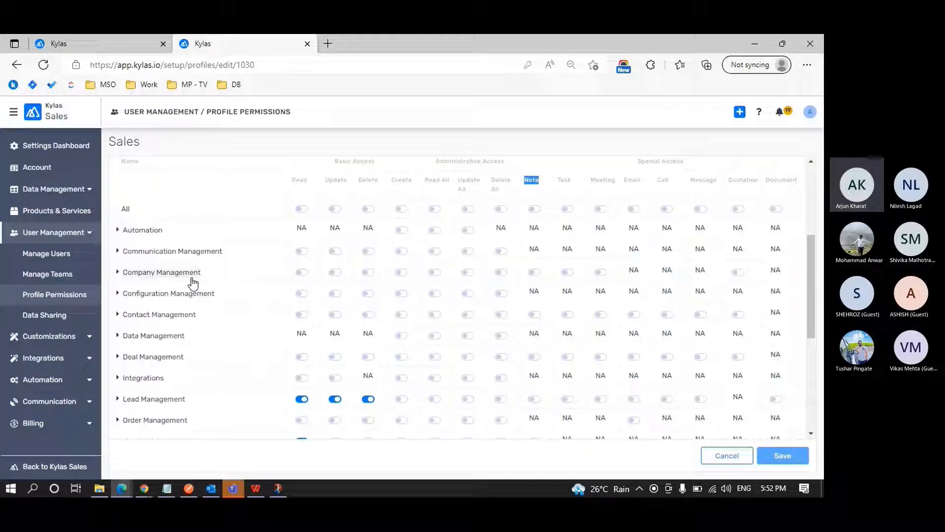
Enable the Note, Task and Document special access permissions for Lead Management and save the Sales profile.
{"action": "scroll", "coordinate": [205, 314], "scroll_direction": "down", "scroll_amount": 1}
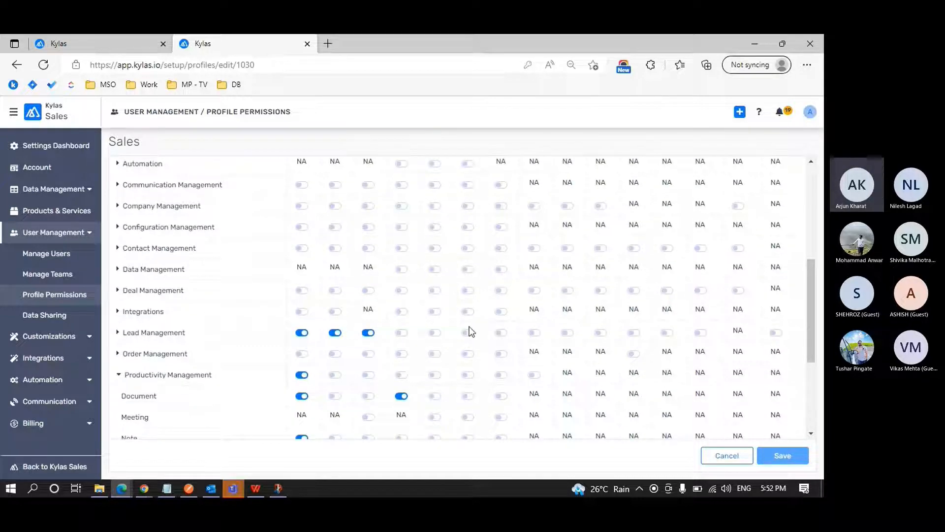
{"action": "left_click", "coordinate": [535, 332]}
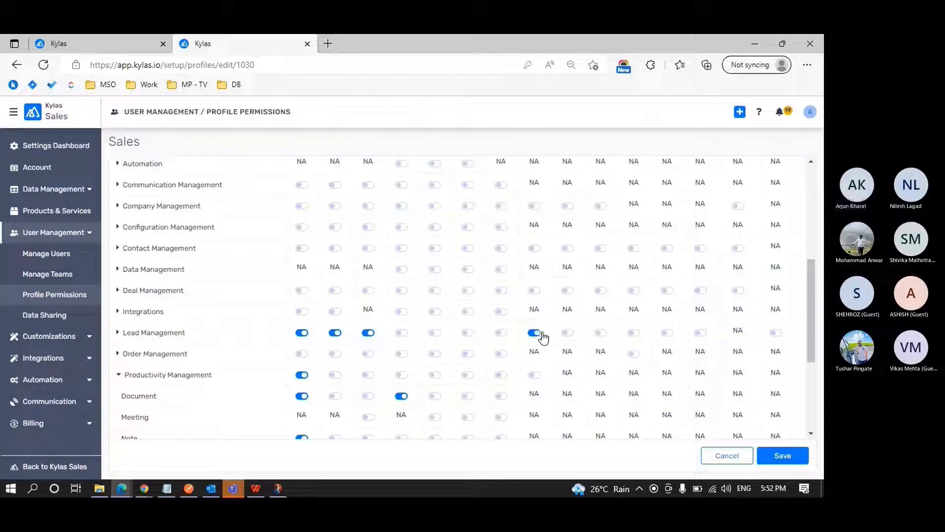
{"action": "scroll", "coordinate": [569, 336], "scroll_direction": "up", "scroll_amount": 2}
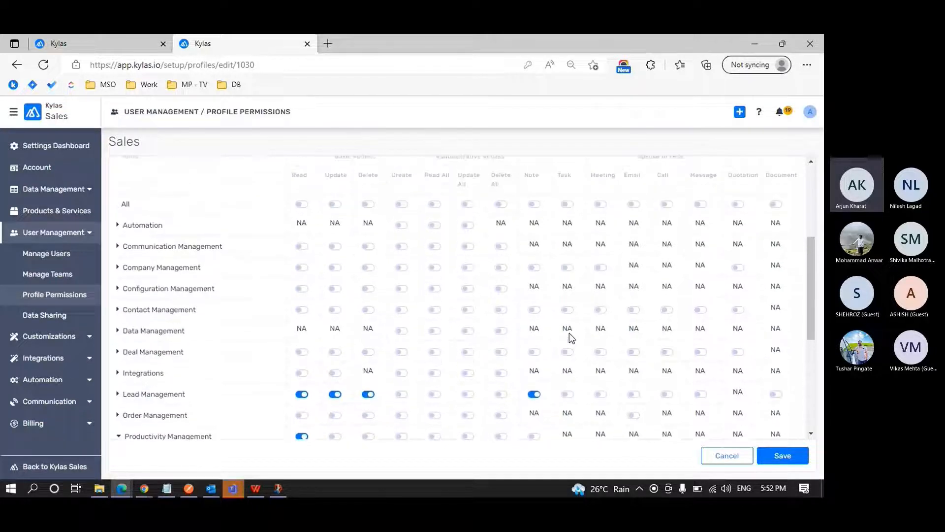
{"action": "scroll", "coordinate": [569, 333], "scroll_direction": "down", "scroll_amount": 1}
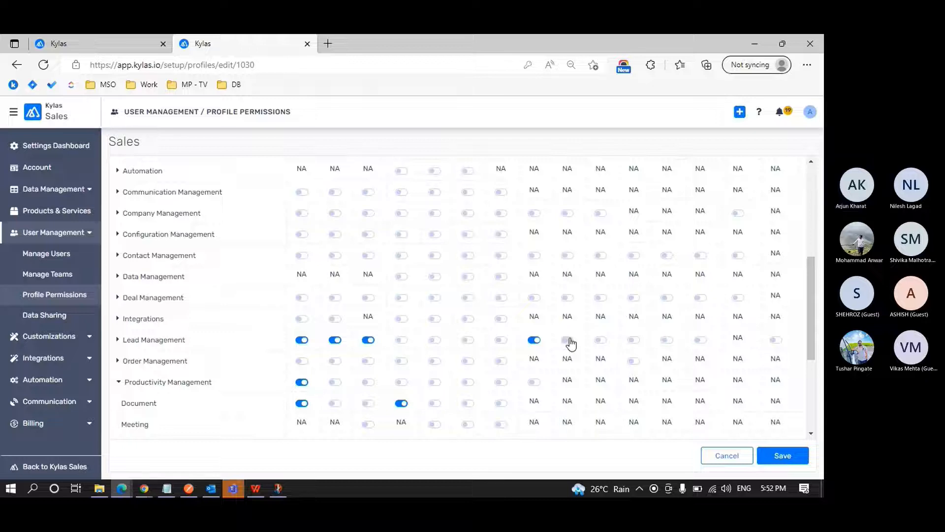
{"action": "left_click", "coordinate": [568, 340]}
{"action": "scroll", "coordinate": [569, 343], "scroll_direction": "down", "scroll_amount": 1}
{"action": "scroll", "coordinate": [570, 344], "scroll_direction": "up", "scroll_amount": 3}
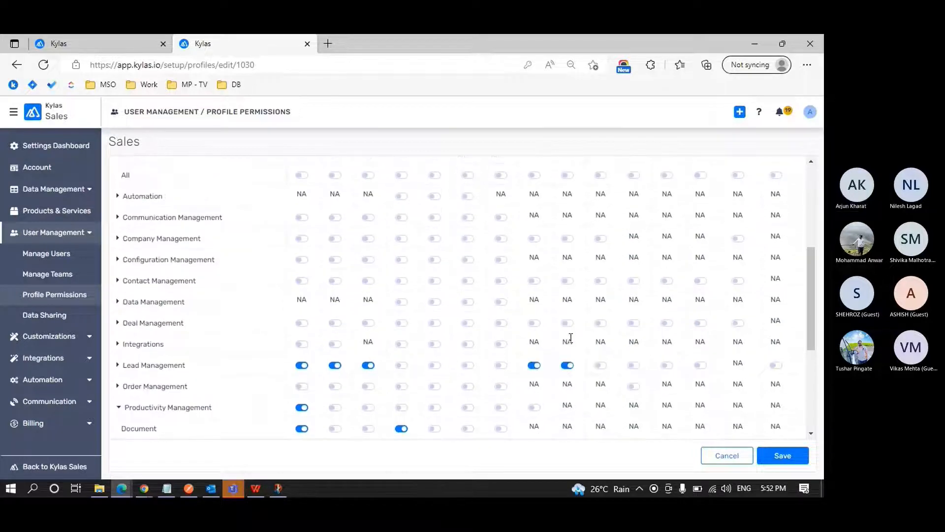
{"action": "scroll", "coordinate": [569, 339], "scroll_direction": "down", "scroll_amount": 2}
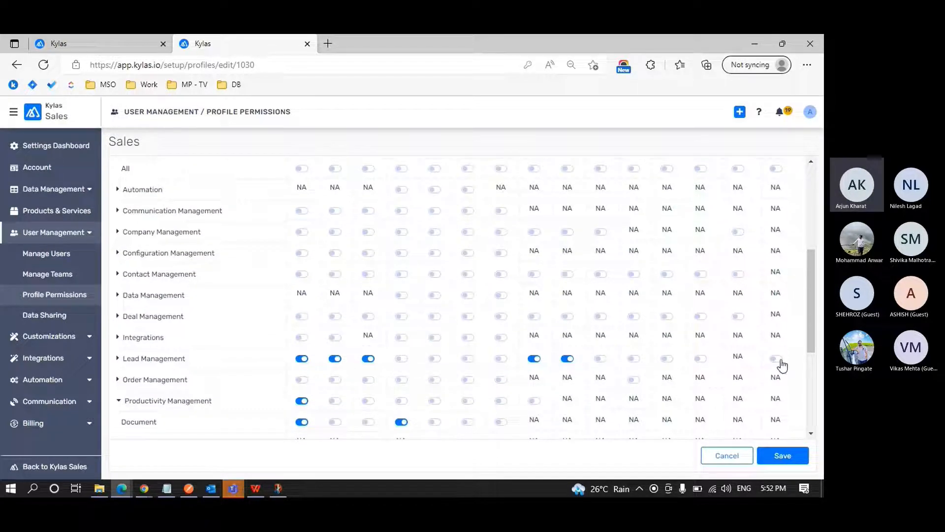
{"action": "left_click", "coordinate": [778, 359]}
{"action": "scroll", "coordinate": [593, 364], "scroll_direction": "down", "scroll_amount": 4}
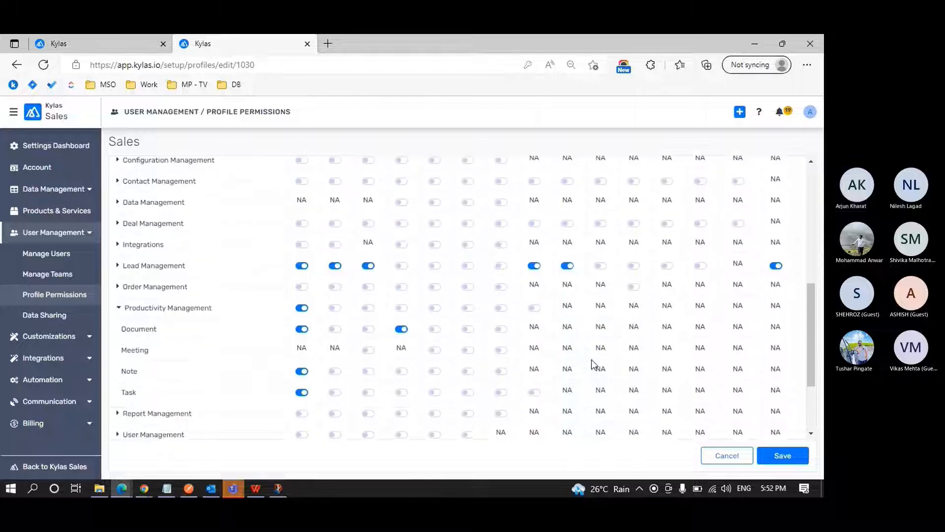
{"action": "left_click", "coordinate": [774, 457]}
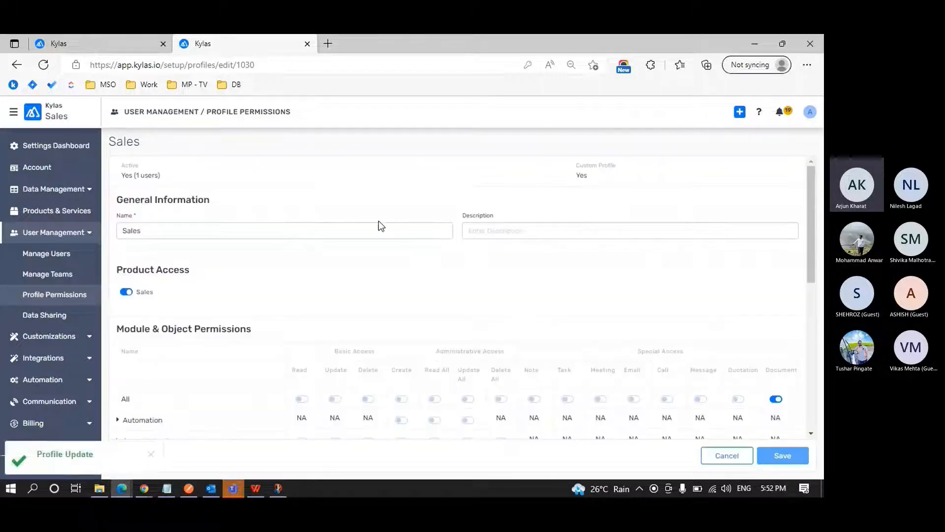
Switch to Chrome, log the Sales user out of Kylas, and sign back in with the prefilled credentials.
{"action": "mouse_move", "coordinate": [144, 488]}
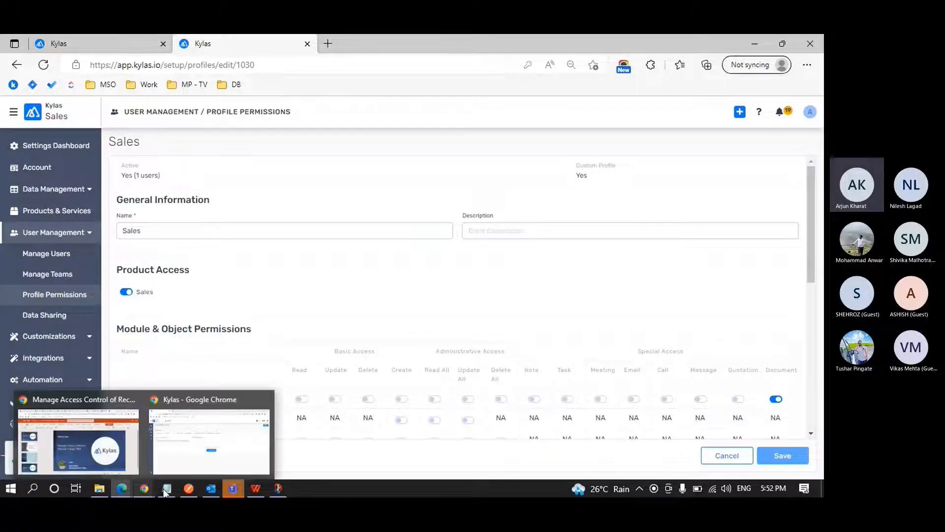
{"action": "left_click", "coordinate": [216, 459]}
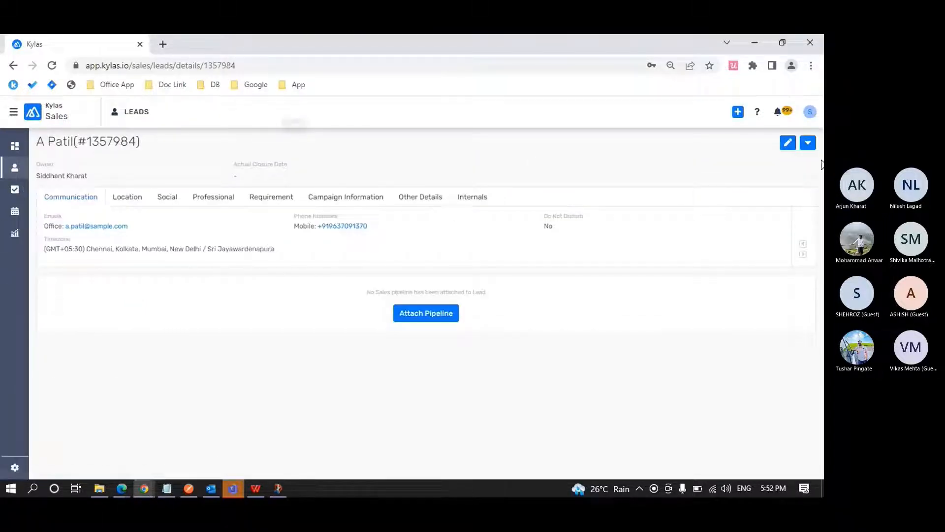
{"action": "left_click", "coordinate": [809, 112]}
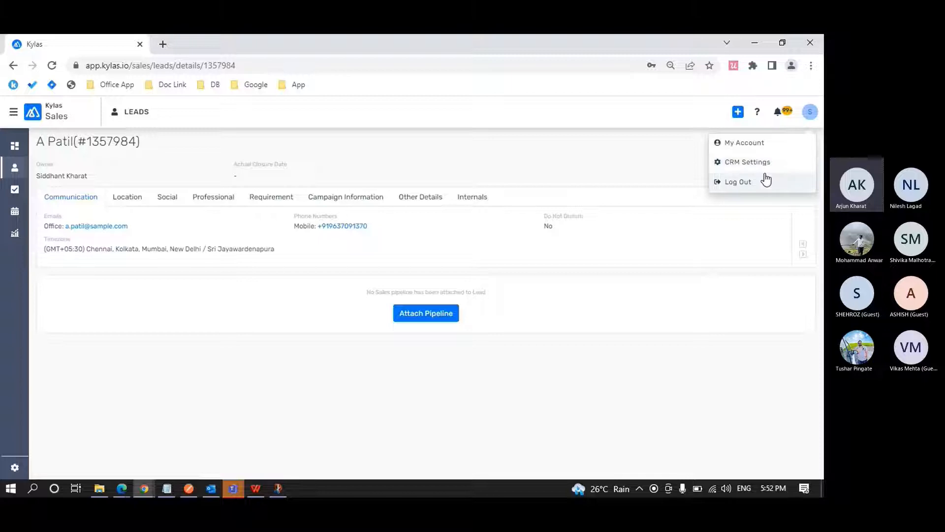
{"action": "left_click", "coordinate": [766, 179]}
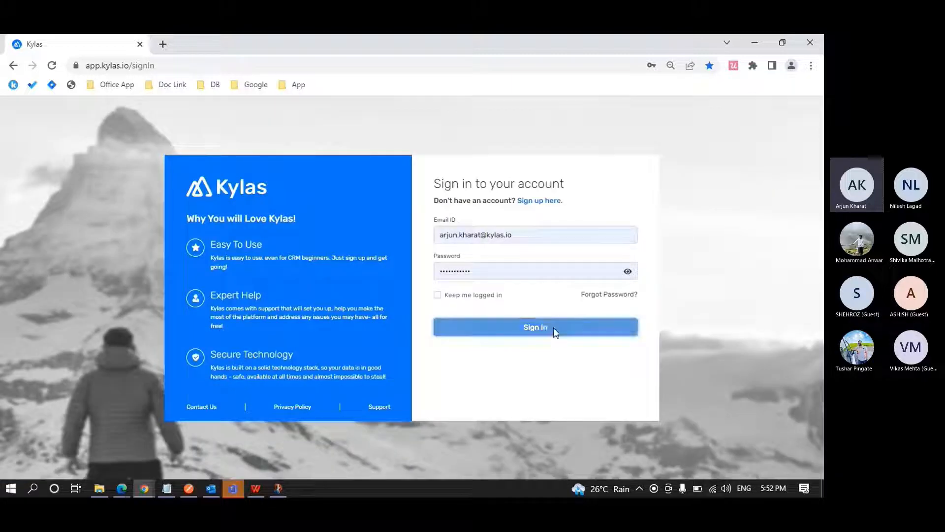
{"action": "left_click", "coordinate": [553, 327]}
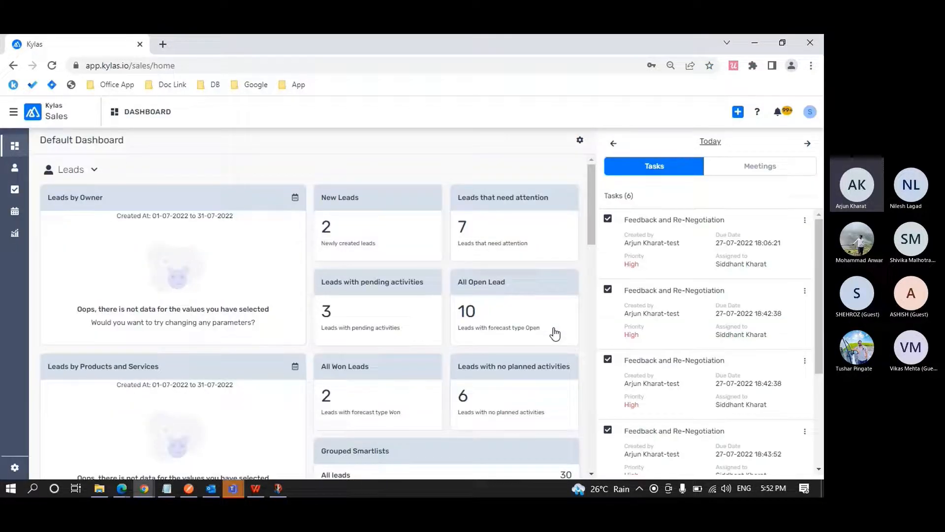
Open the first lead in the Leads list and check its Notes and Tasks sections.
{"action": "left_click", "coordinate": [16, 169]}
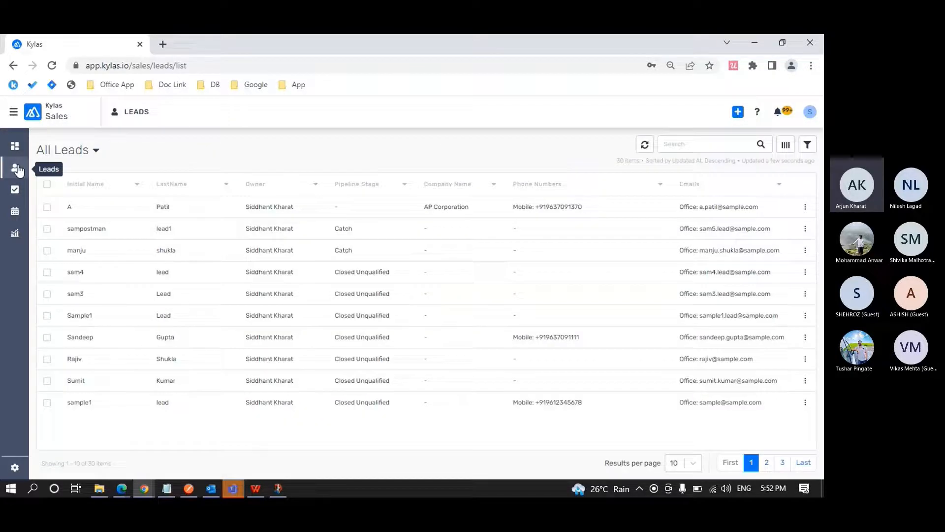
{"action": "left_click", "coordinate": [113, 216]}
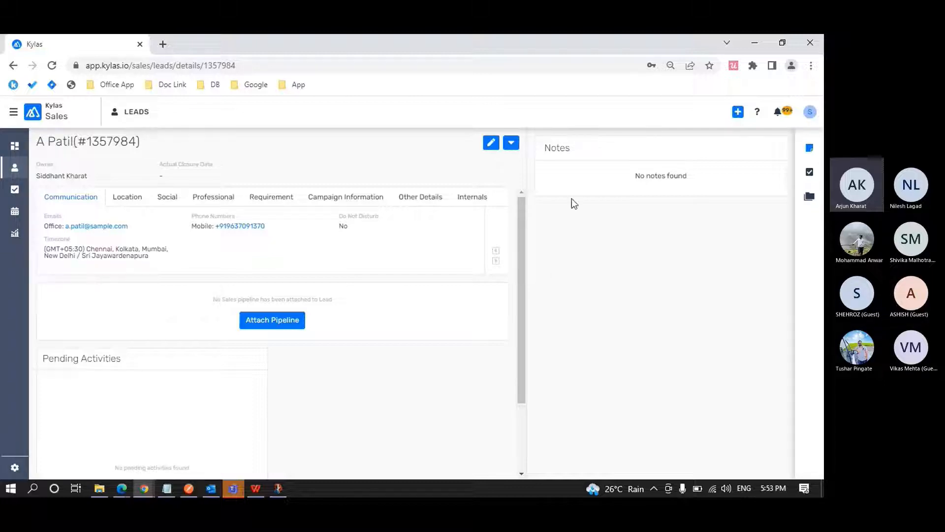
{"action": "left_click", "coordinate": [810, 173]}
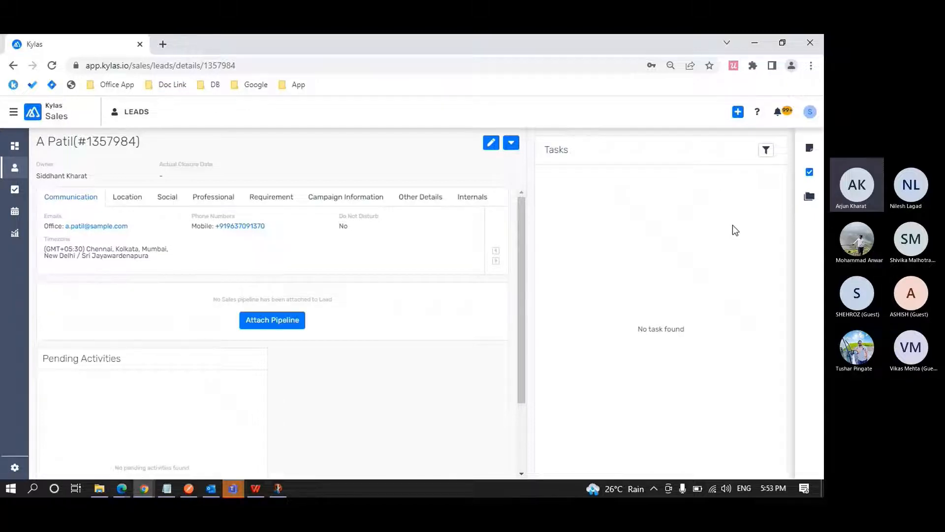
Switch to Edge, expand Productivity Management in the Sales profile, and examine the Read and Create permissions of Document, Note and Task.
{"action": "key", "text": "alt+Tab"}
{"action": "scroll", "coordinate": [432, 288], "scroll_direction": "down", "scroll_amount": 2}
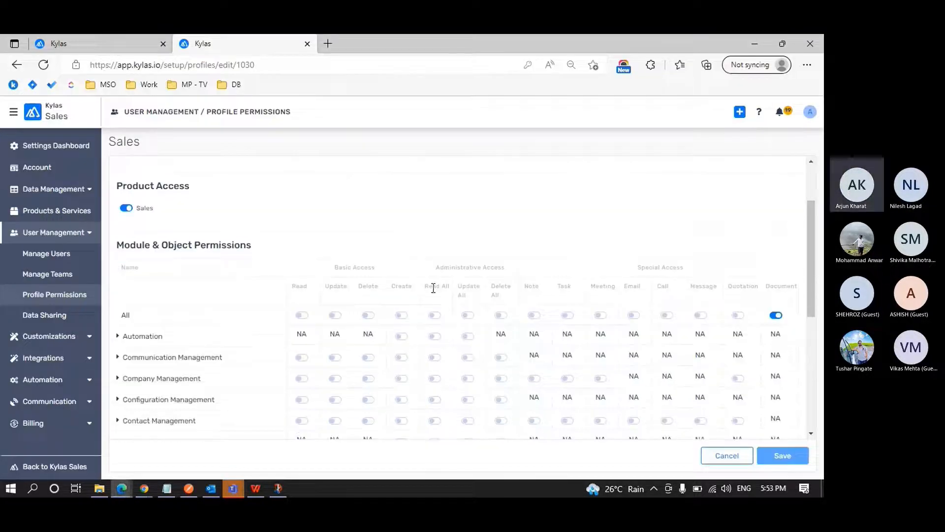
{"action": "scroll", "coordinate": [433, 289], "scroll_direction": "down", "scroll_amount": 5}
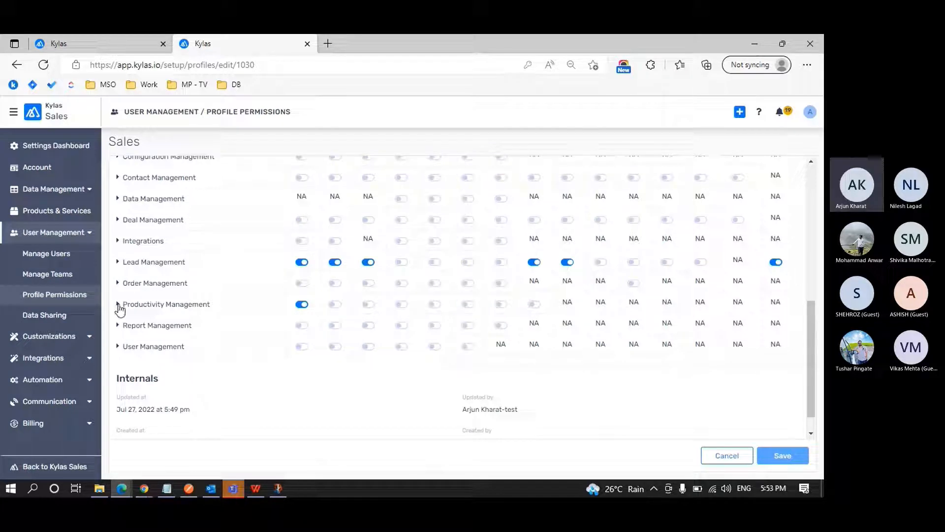
{"action": "left_click", "coordinate": [118, 304]}
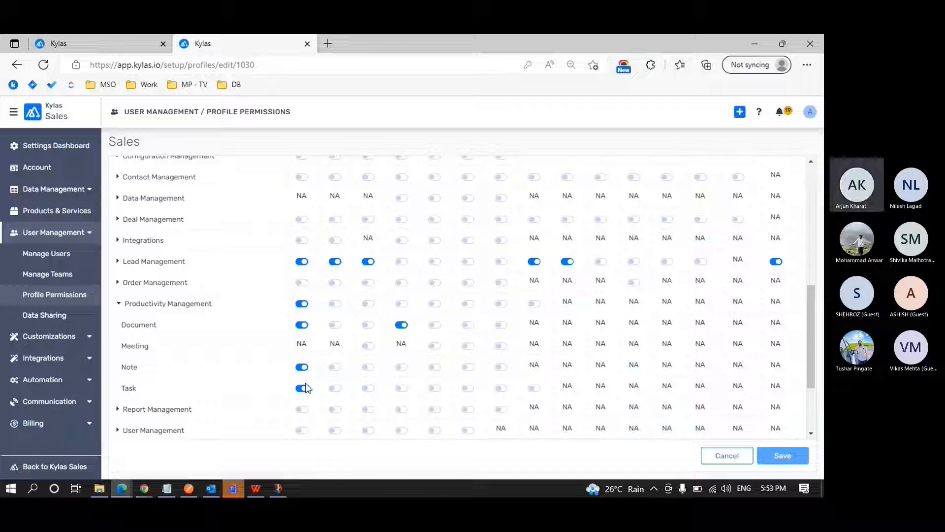
{"action": "scroll", "coordinate": [303, 384], "scroll_direction": "up", "scroll_amount": 4}
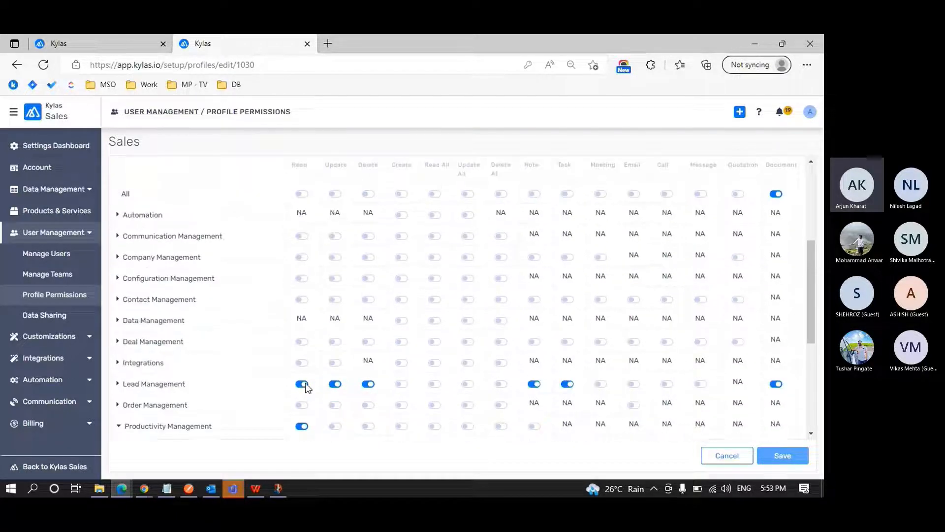
{"action": "double_click", "coordinate": [300, 206]}
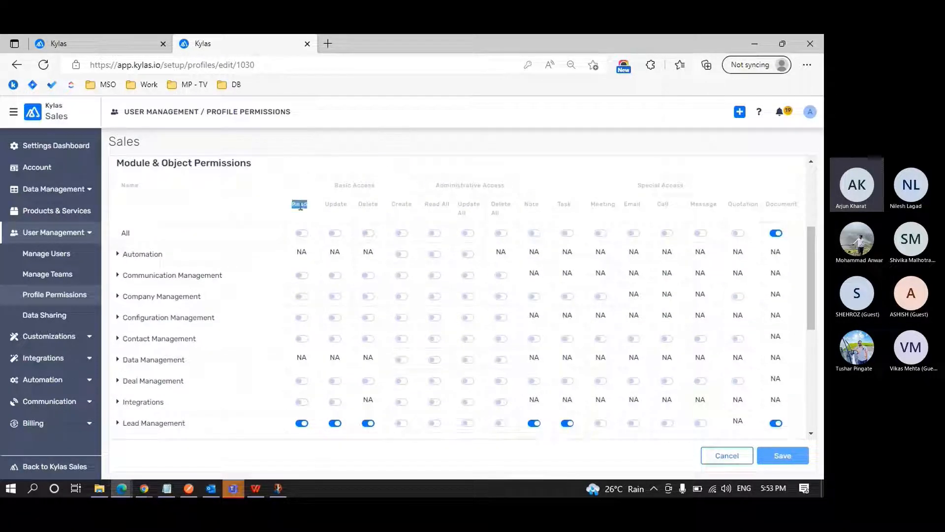
{"action": "double_click", "coordinate": [401, 205]}
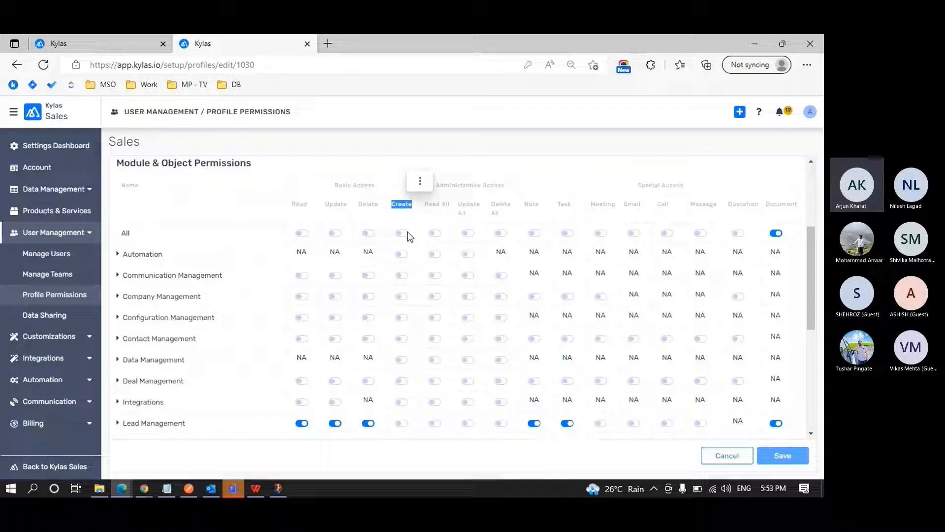
Switch to Chrome and check which add or upload options the lead's Notes, Tasks and Documents sections offer.
{"action": "key", "text": "alt+Tab"}
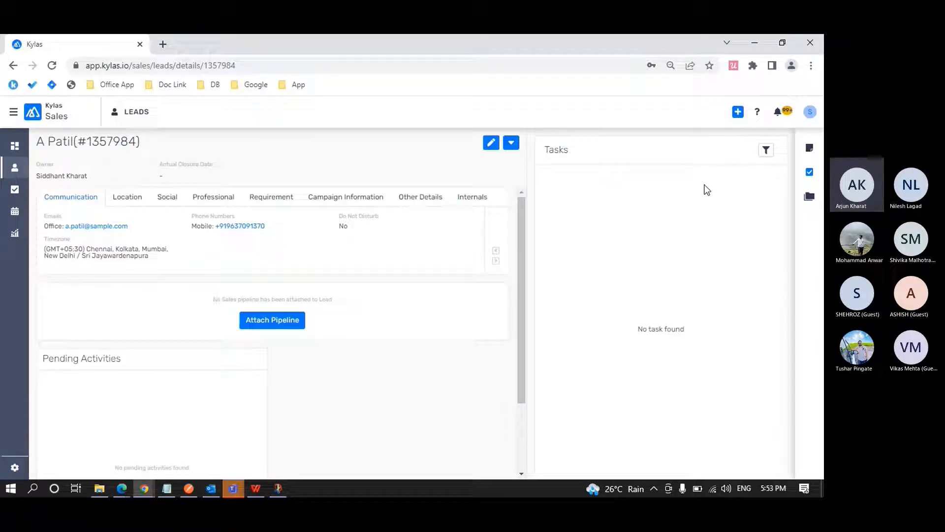
{"action": "left_click", "coordinate": [810, 149]}
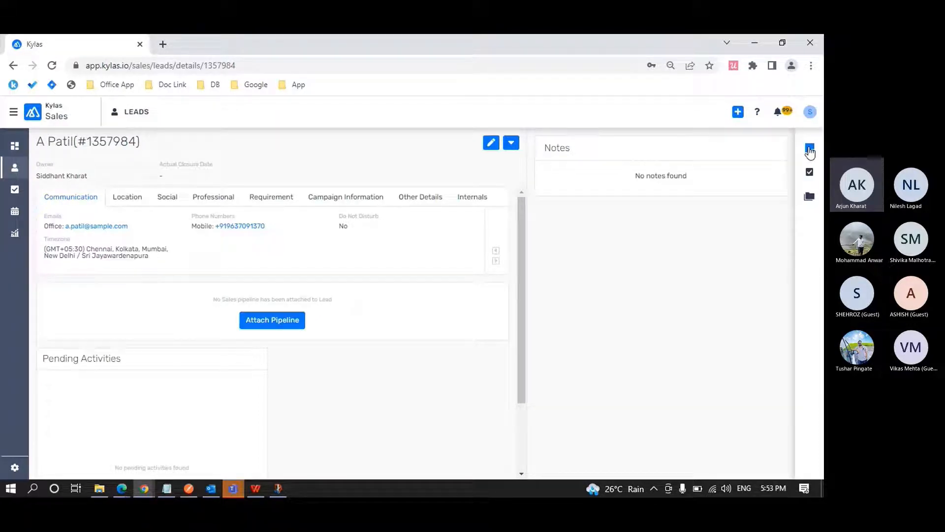
{"action": "left_click", "coordinate": [811, 172]}
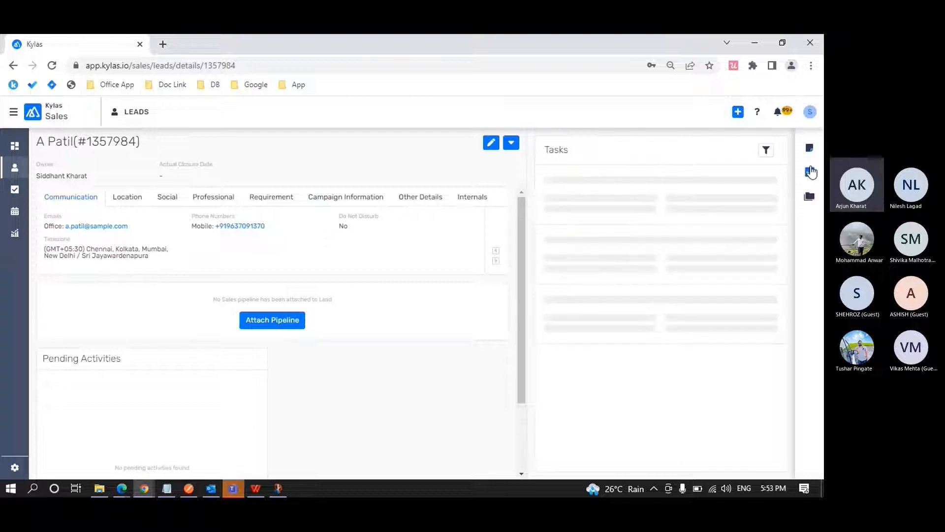
{"action": "left_click", "coordinate": [810, 196]}
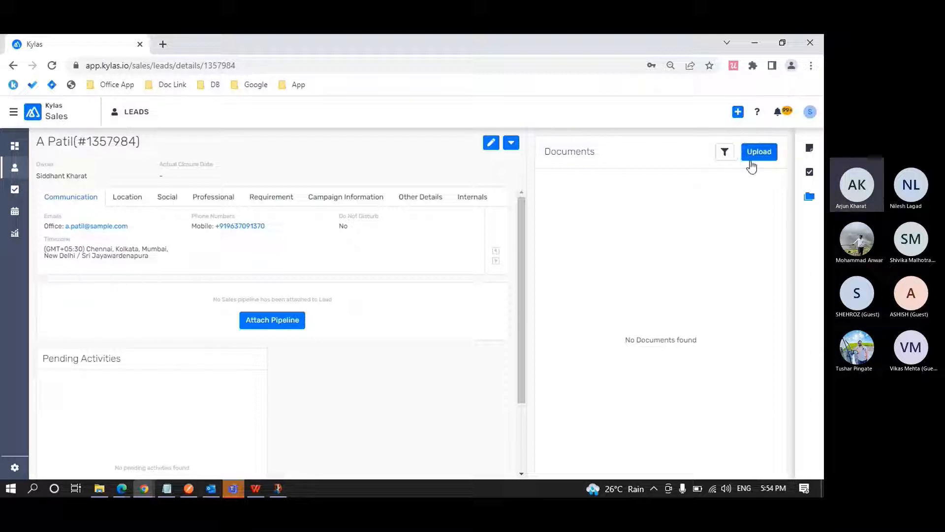
Return to Edge, enable the Create permission for Note and Task under Productivity Management, and save the Sales profile.
{"action": "key", "text": "alt+Tab"}
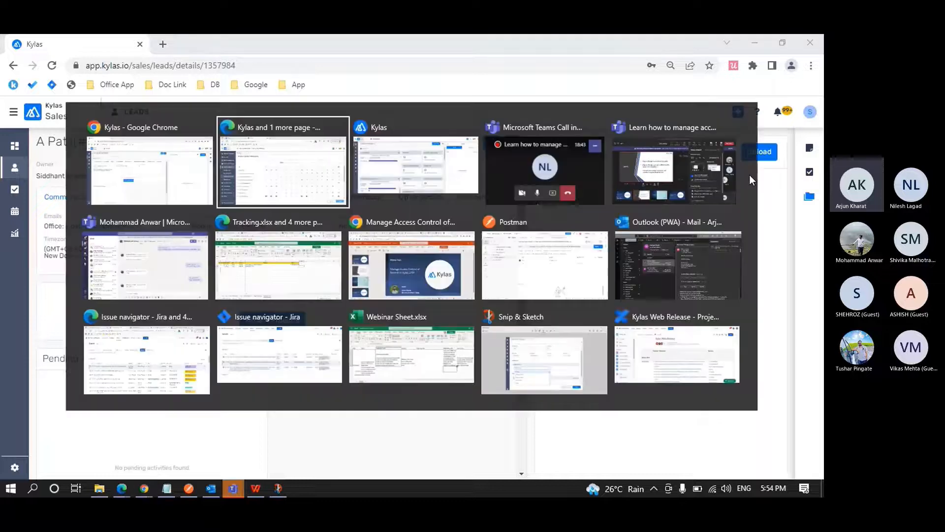
{"action": "scroll", "coordinate": [457, 298], "scroll_direction": "down", "scroll_amount": 3}
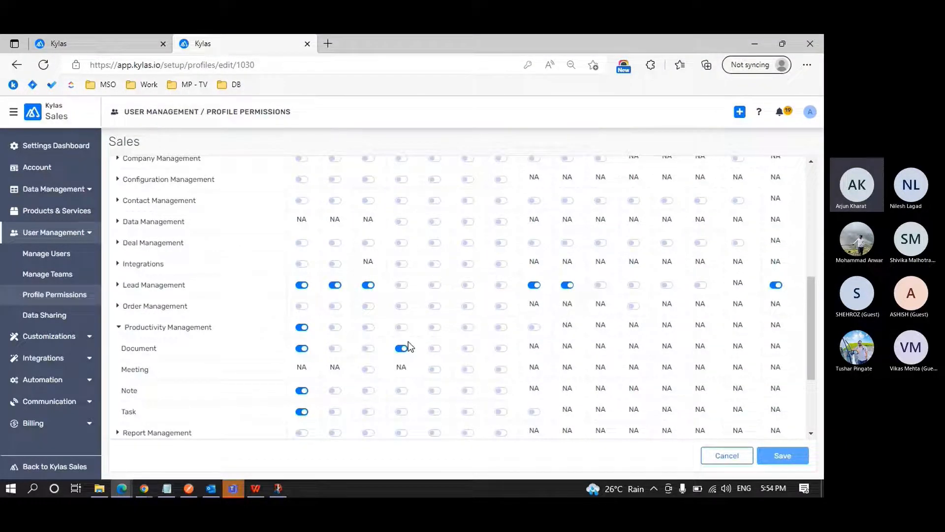
{"action": "scroll", "coordinate": [408, 342], "scroll_direction": "up", "scroll_amount": 3}
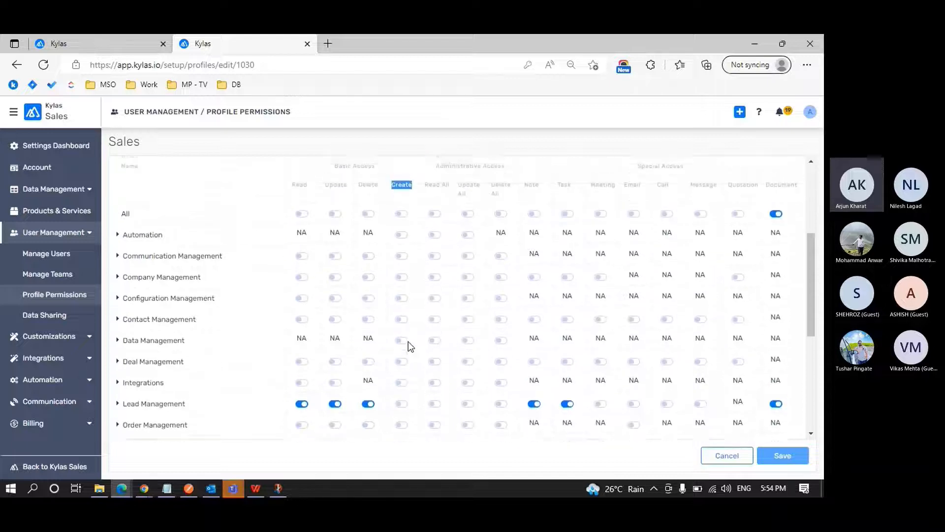
{"action": "left_click", "coordinate": [408, 187]}
{"action": "scroll", "coordinate": [408, 189], "scroll_direction": "down", "scroll_amount": 5}
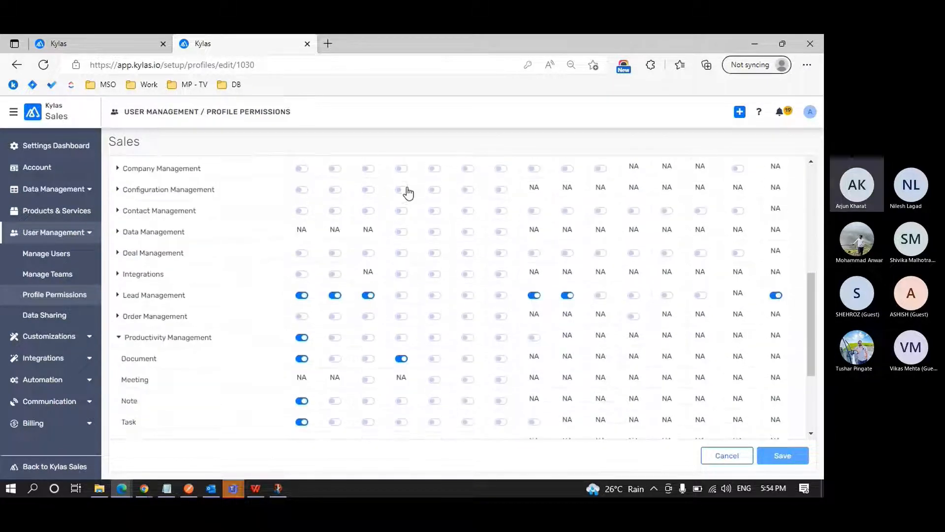
{"action": "scroll", "coordinate": [408, 191], "scroll_direction": "down", "scroll_amount": 1}
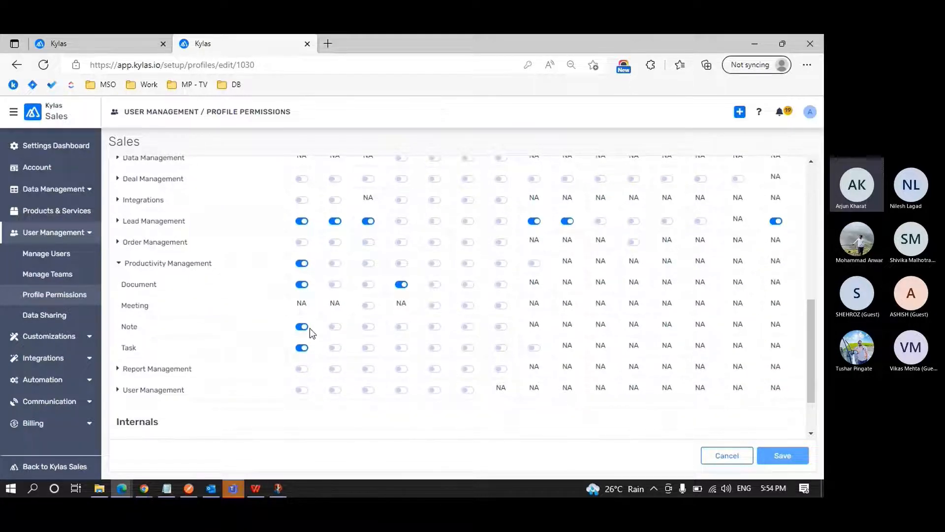
{"action": "scroll", "coordinate": [391, 332], "scroll_direction": "up", "scroll_amount": 3}
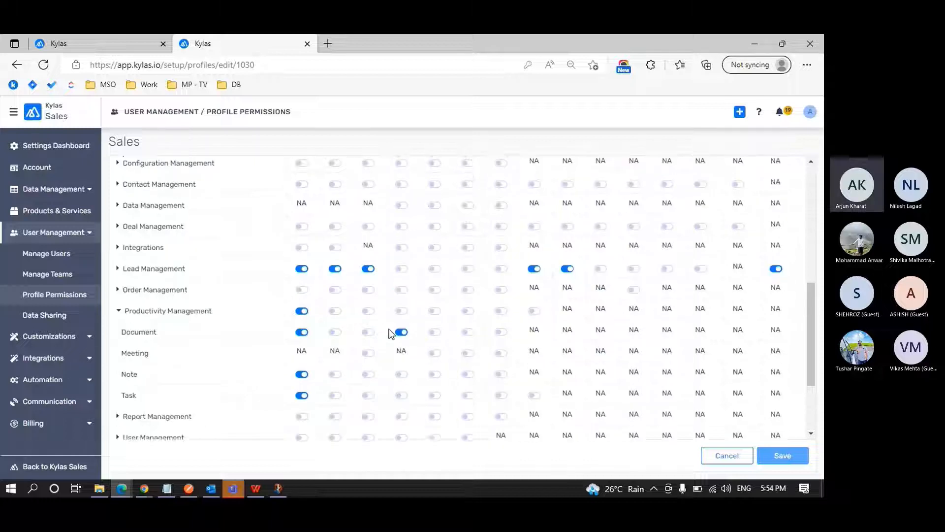
{"action": "scroll", "coordinate": [391, 333], "scroll_direction": "up", "scroll_amount": 2}
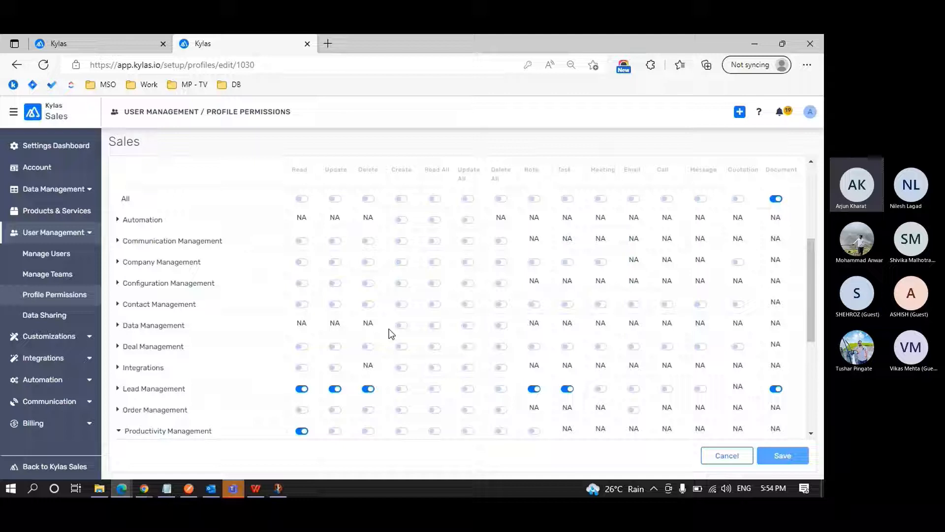
{"action": "scroll", "coordinate": [391, 333], "scroll_direction": "down", "scroll_amount": 3}
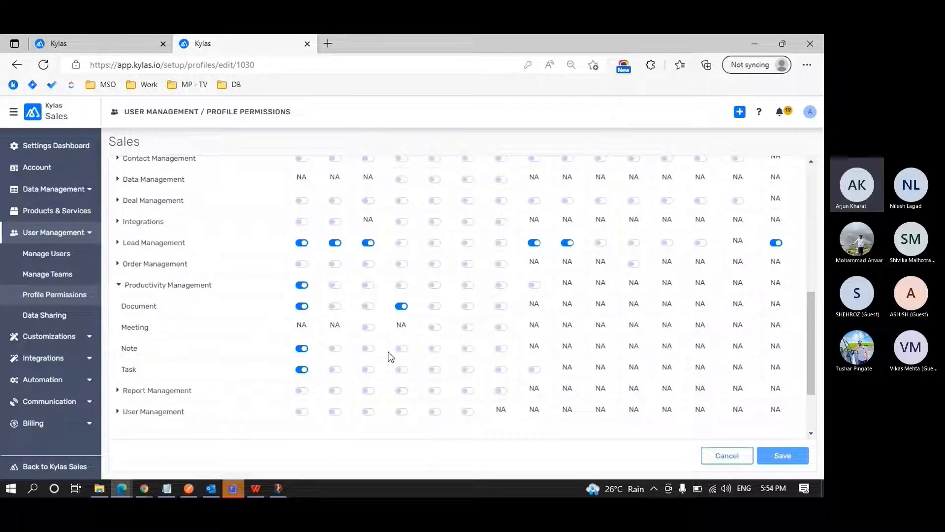
{"action": "left_click", "coordinate": [402, 349]}
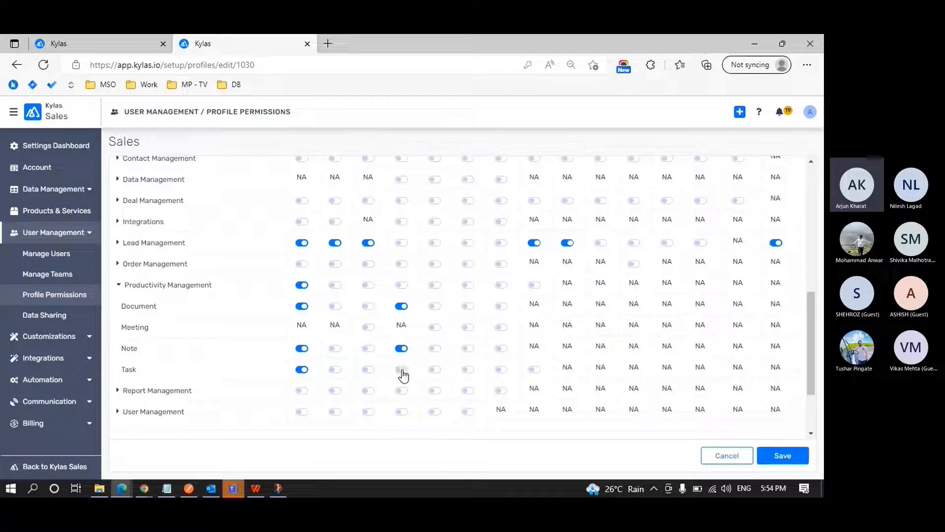
{"action": "left_click", "coordinate": [402, 370]}
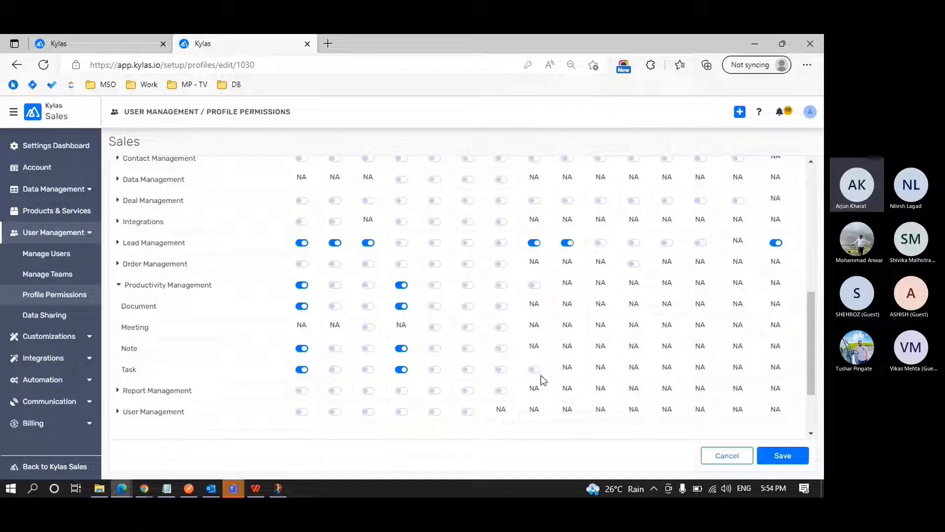
{"action": "left_click", "coordinate": [782, 455]}
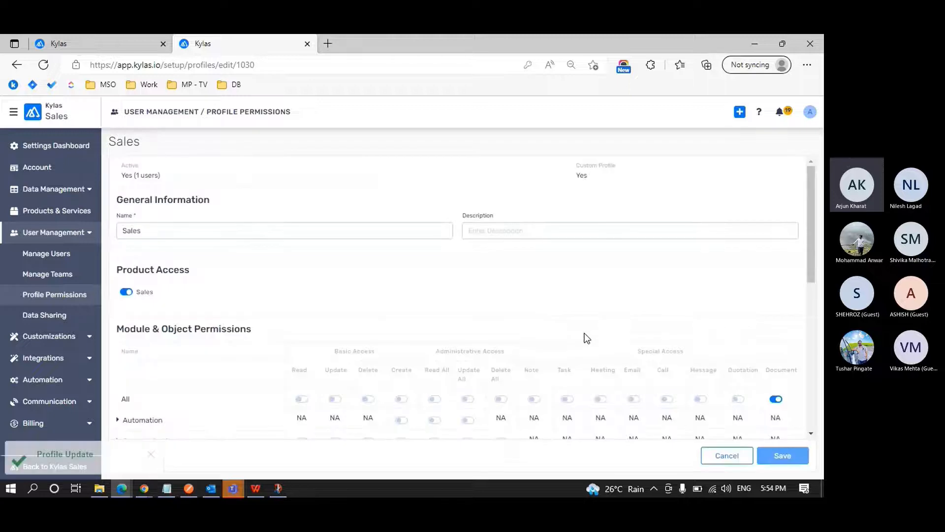
Switch to Chrome, log the Sales user out and back in with the prefilled credentials, and open the first lead in the Leads list.
{"action": "key", "text": "alt+Tab"}
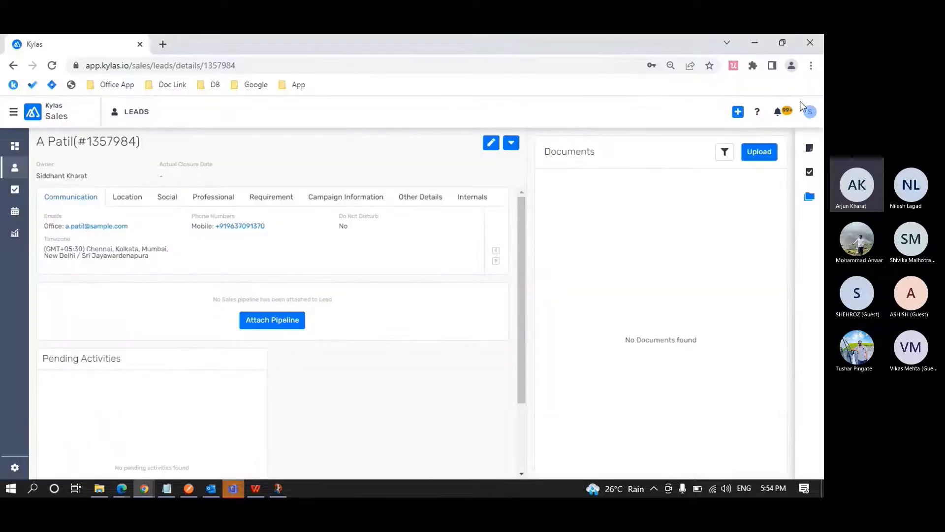
{"action": "left_click", "coordinate": [810, 112]}
{"action": "left_click", "coordinate": [749, 183]}
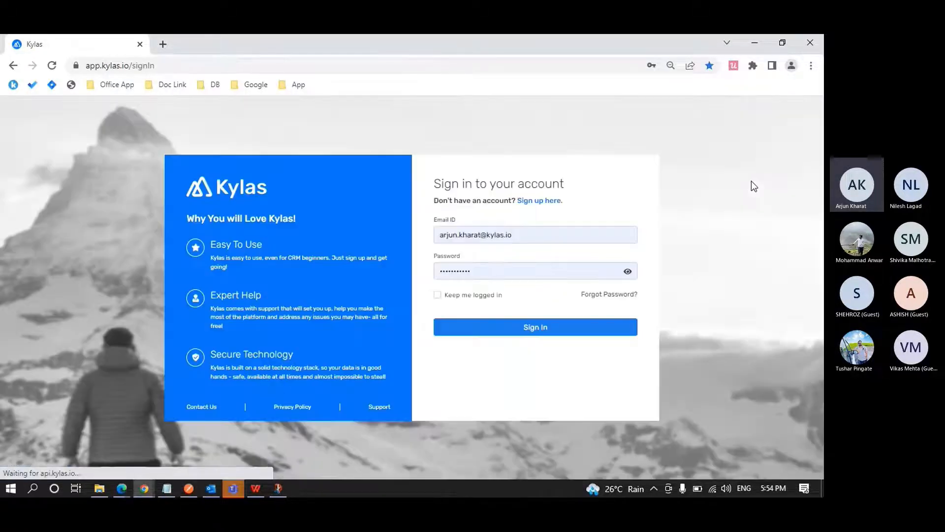
{"action": "left_click", "coordinate": [539, 329]}
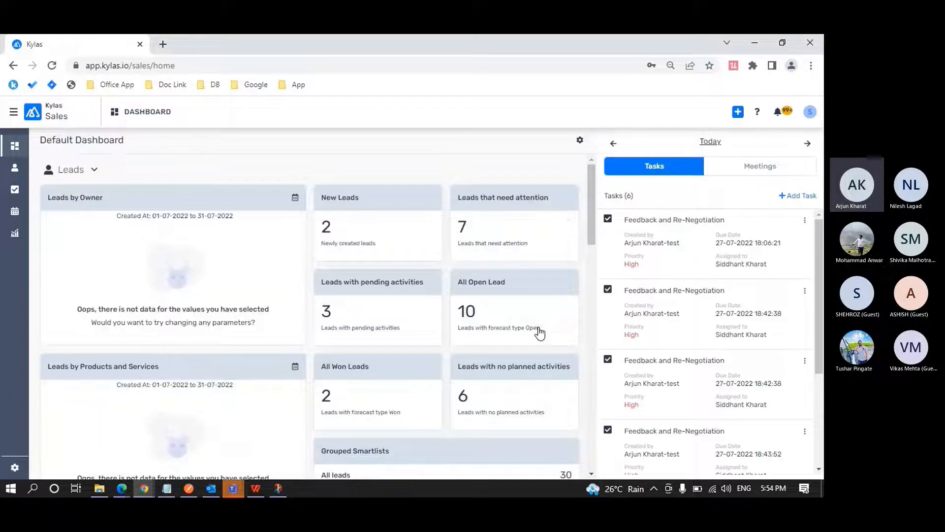
{"action": "left_click", "coordinate": [14, 169]}
{"action": "left_click", "coordinate": [88, 205]}
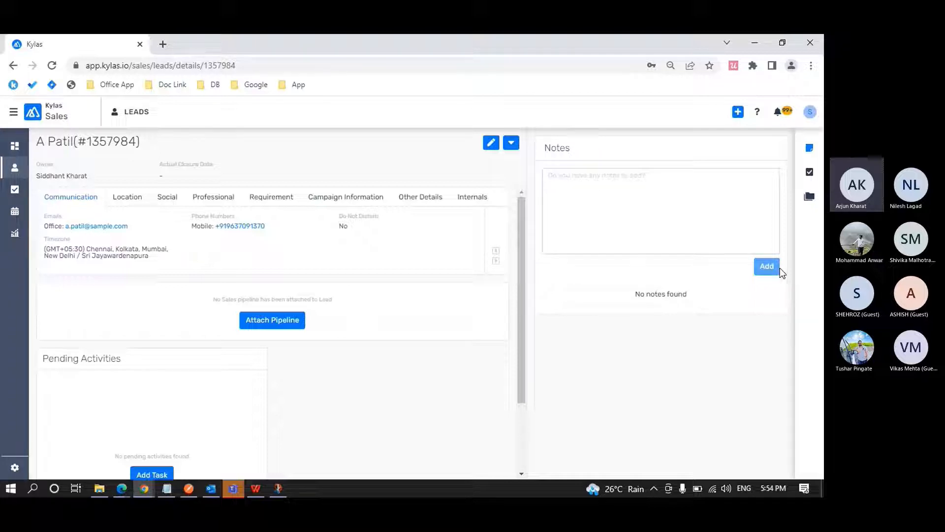
Start a note on the lead with the text "Lead has been given a call and shown interest in the product".
{"action": "left_click", "coordinate": [730, 225]}
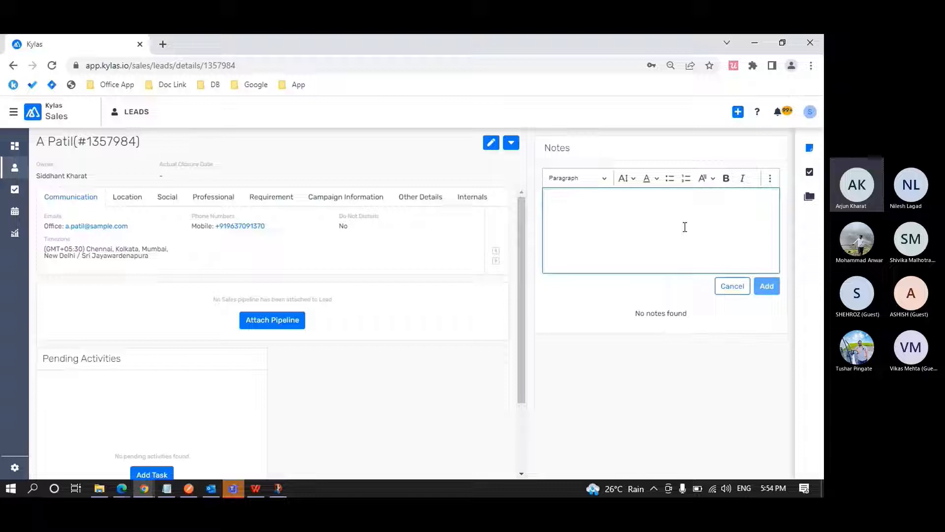
{"action": "type", "text": "Lead"}
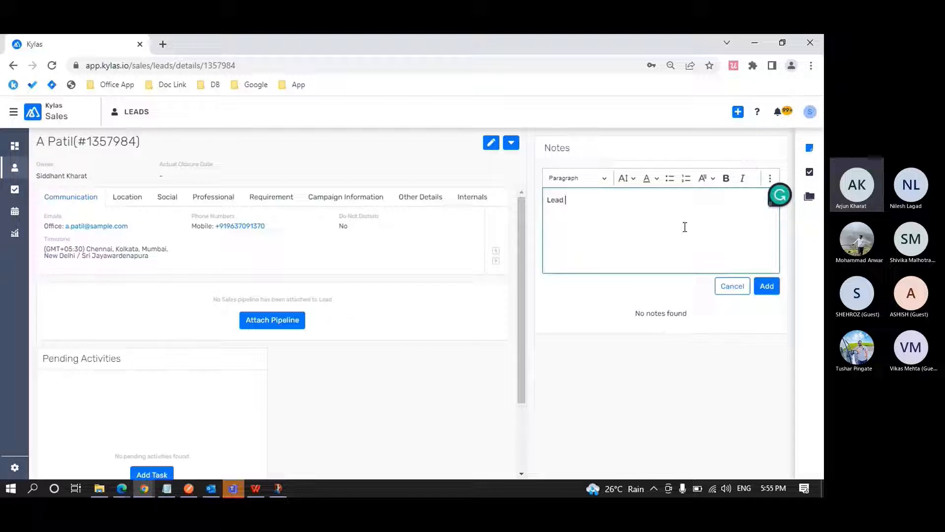
{"action": "type", "text": " has been given a call an"}
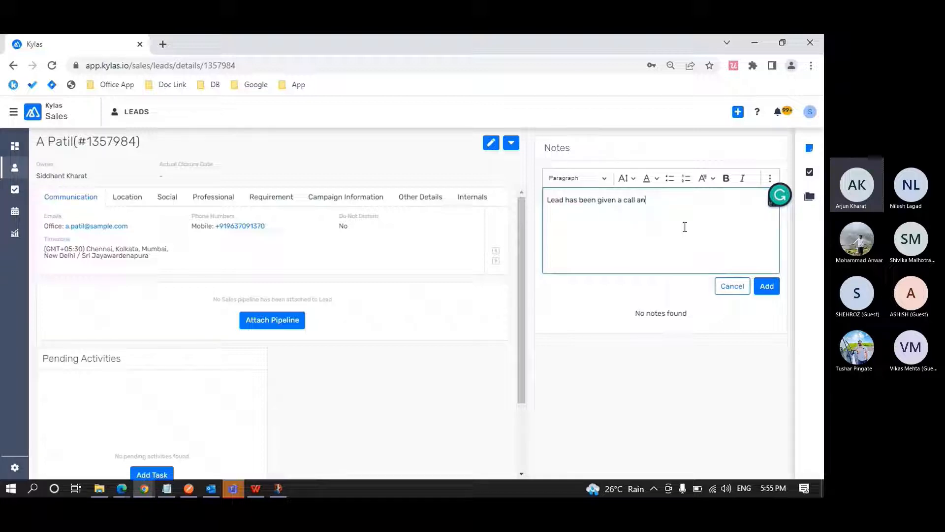
{"action": "type", "text": "d shown integrest in"}
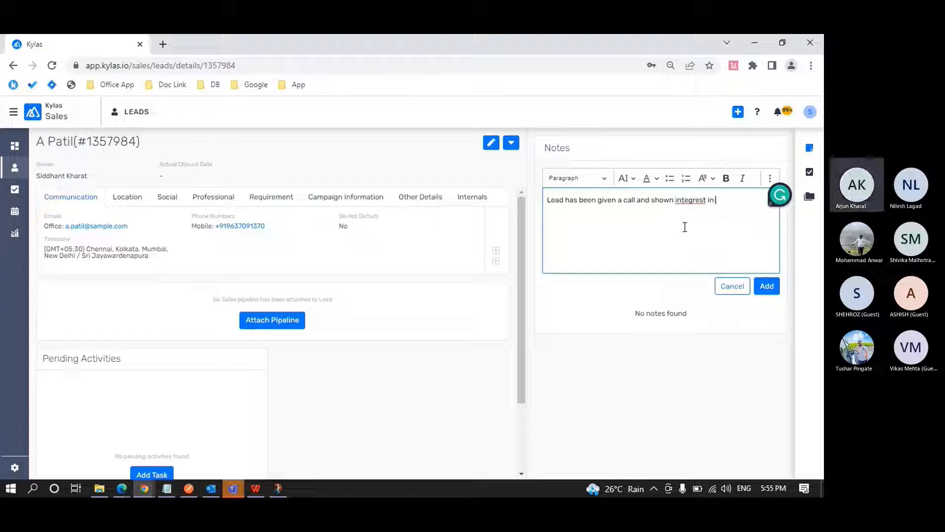
{"action": "key", "text": "ctrl+shift+Left"}
{"action": "key", "text": "ctrl+shift+Left"}
{"action": "key", "text": "BackSpace"}
{"action": "type", "text": "int"}
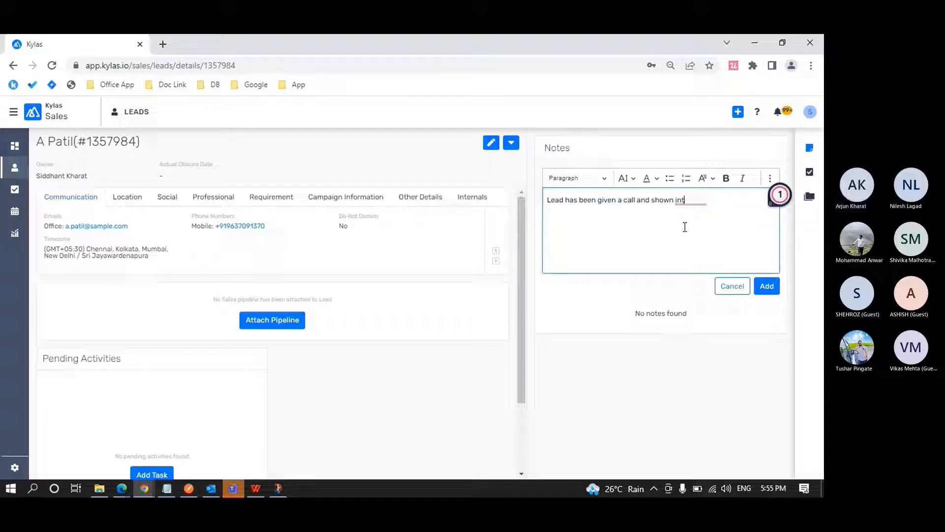
{"action": "type", "text": "erest in the"}
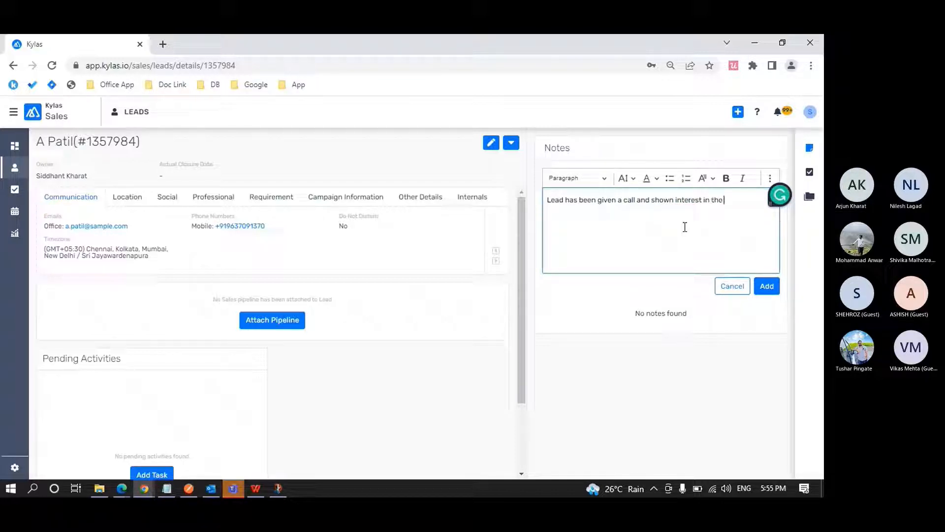
{"action": "type", "text": " product"}
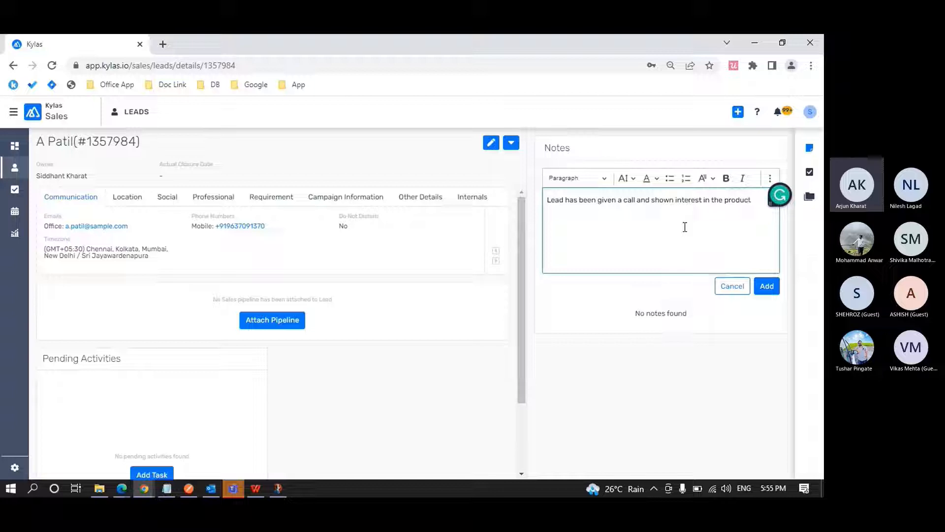
{"action": "type", "text": ". also ask"}
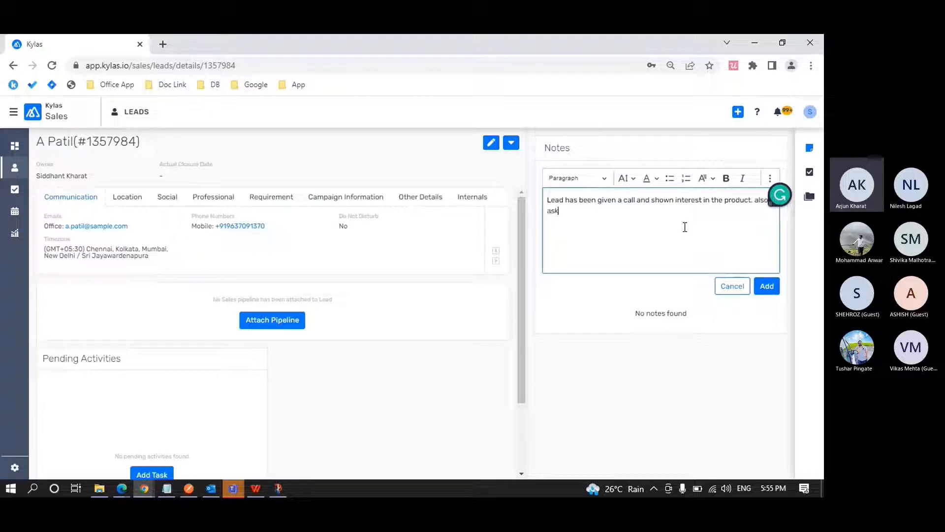
{"action": "type", "text": "ed to schedule a meeting "}
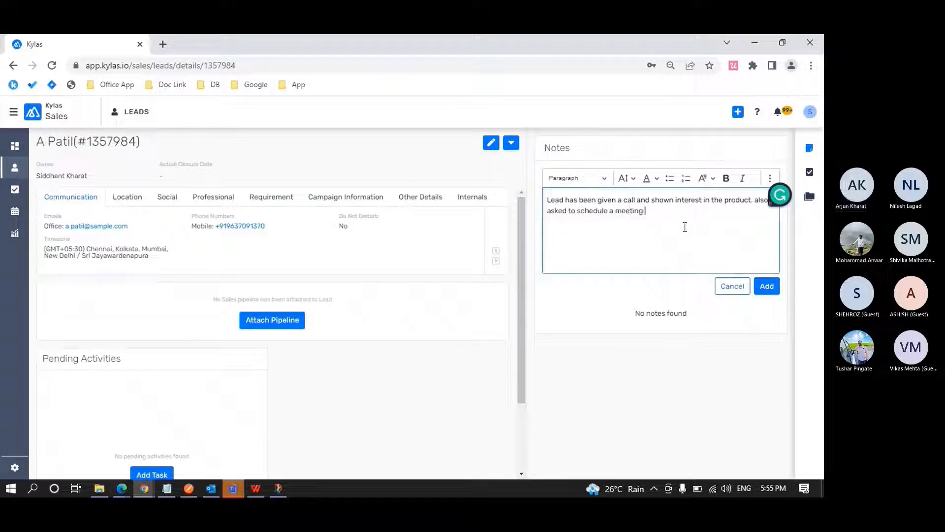
{"action": "type", "text": "with them on "}
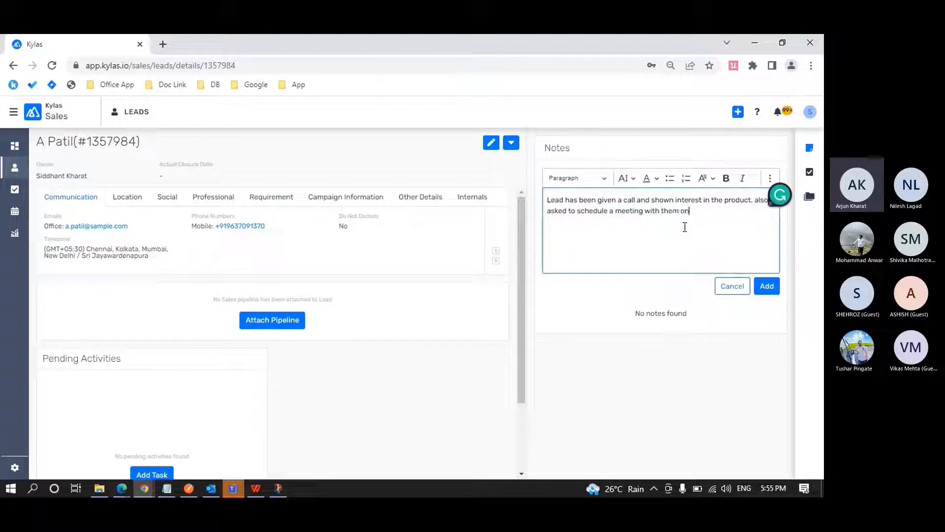
{"action": "type", "text": "T"}
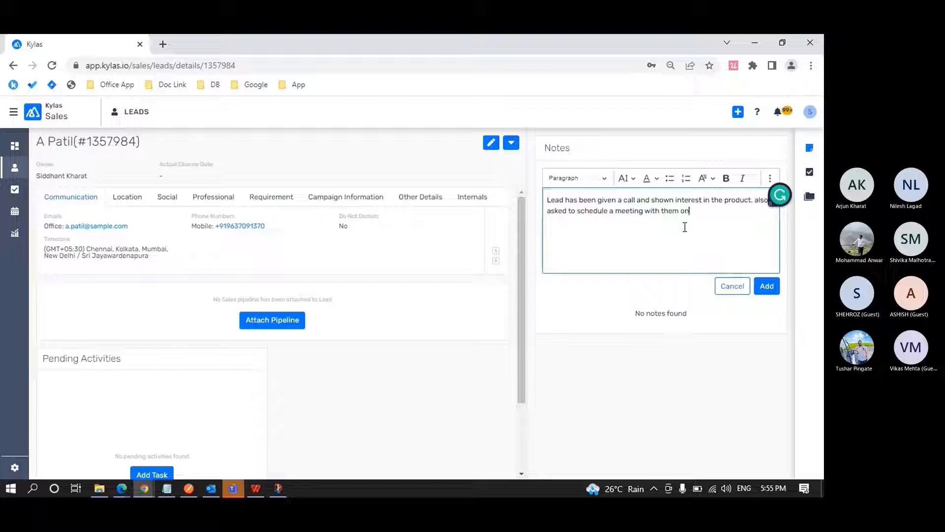
Extend the lead's note with ". also asked to schedule a meeting by tomorrow" and add it to the lead.
{"action": "key", "text": "BackSpace"}
{"action": "key", "text": "BackSpace"}
{"action": "key", "text": "BackSpace"}
{"action": "key", "text": "BackSpace"}
{"action": "key", "text": "BackSpace"}
{"action": "key", "text": "BackSpace"}
{"action": "key", "text": "BackSpace"}
{"action": "key", "text": "BackSpace"}
{"action": "key", "text": "BackSpace"}
{"action": "type", "text": "by tomorrow"}
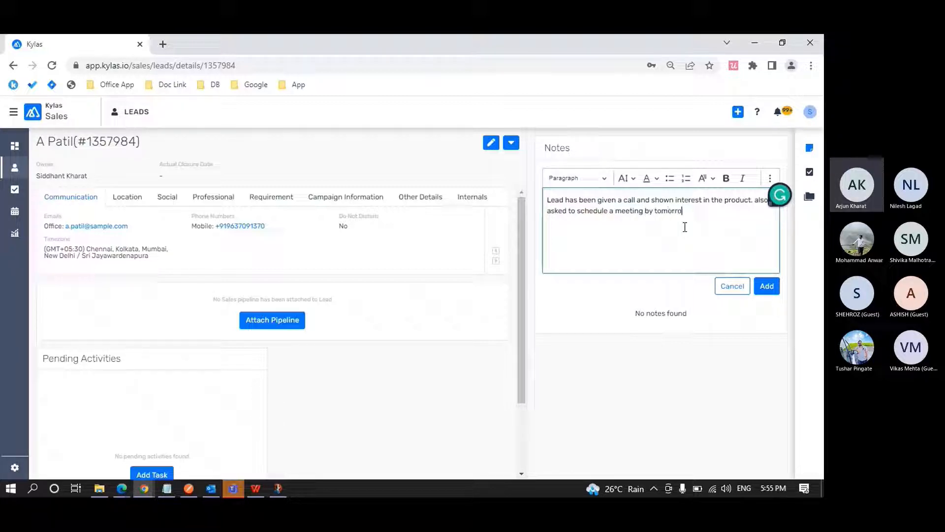
{"action": "left_click", "coordinate": [766, 288]}
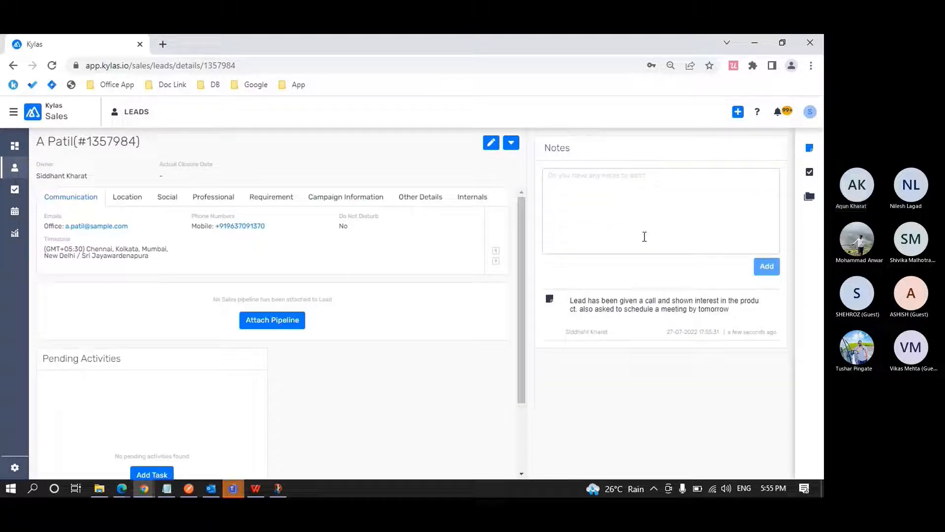
Start a new task for the lead, named "Schedule a meeting", with the type Todo.
{"action": "left_click", "coordinate": [810, 173]}
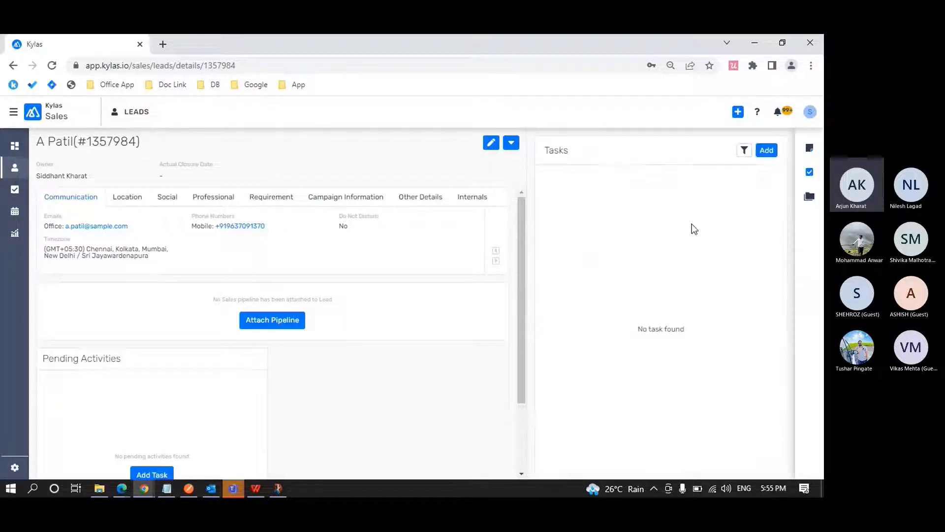
{"action": "left_click", "coordinate": [768, 151]}
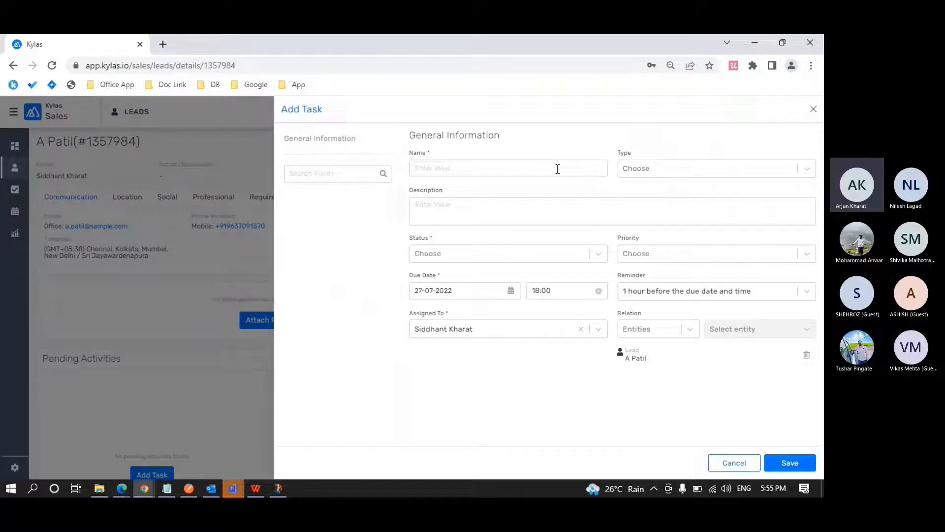
{"action": "left_click", "coordinate": [448, 169]}
{"action": "type", "text": "Vreate"}
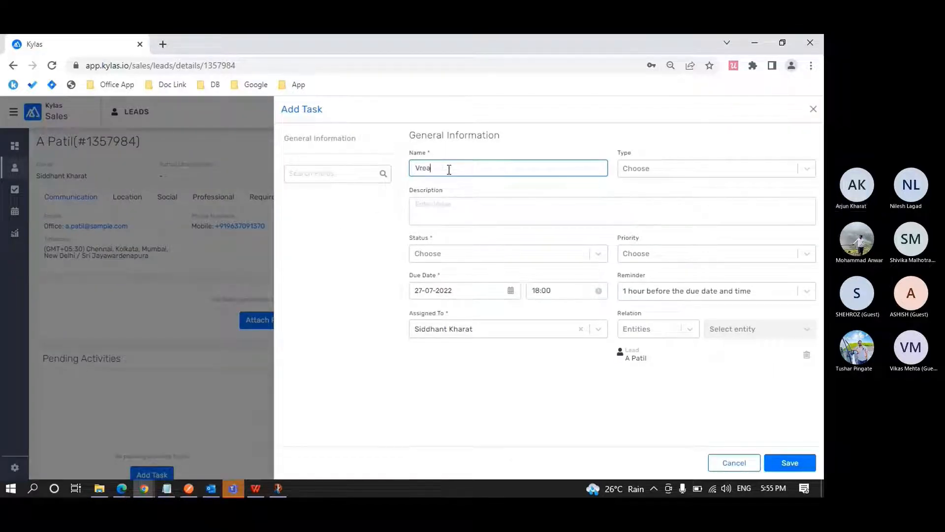
{"action": "key", "text": "BackSpace"}
{"action": "key", "text": "BackSpace"}
{"action": "key", "text": "BackSpace"}
{"action": "key", "text": "BackSpace"}
{"action": "key", "text": "BackSpace"}
{"action": "type", "text": "Schedule a meeting"}
{"action": "key", "text": "Tab"}
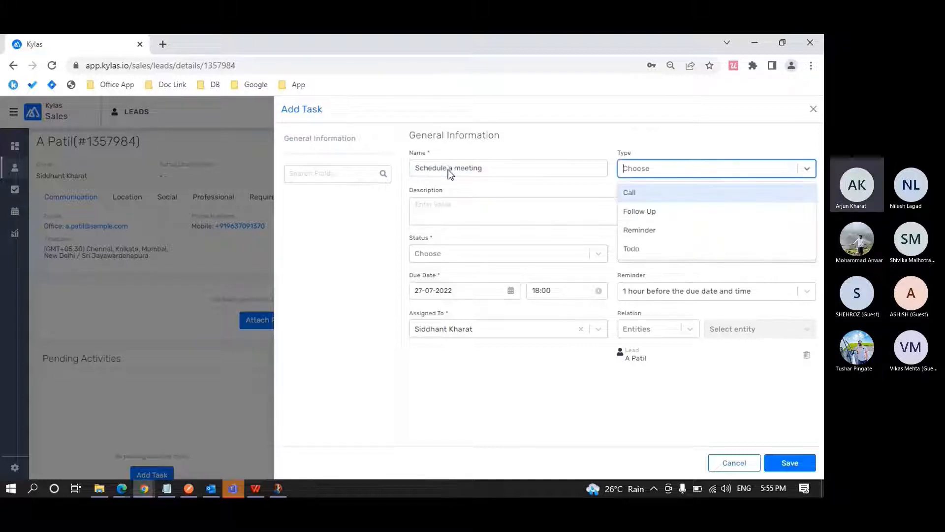
{"action": "left_click", "coordinate": [633, 248]}
Examine the new task's Priority, Reminder and Assigned To options, discarding the task and returning to the lead's notes.
{"action": "left_click", "coordinate": [506, 211]}
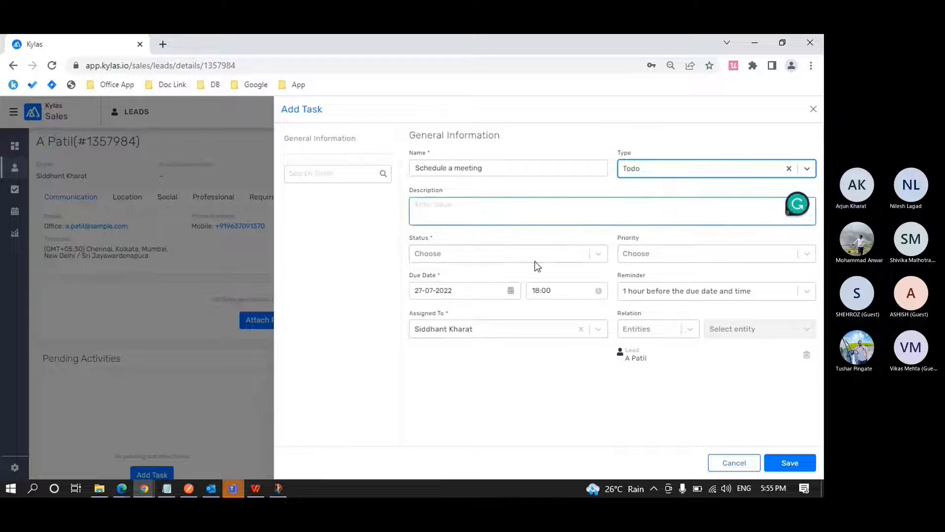
{"action": "left_click", "coordinate": [652, 255]}
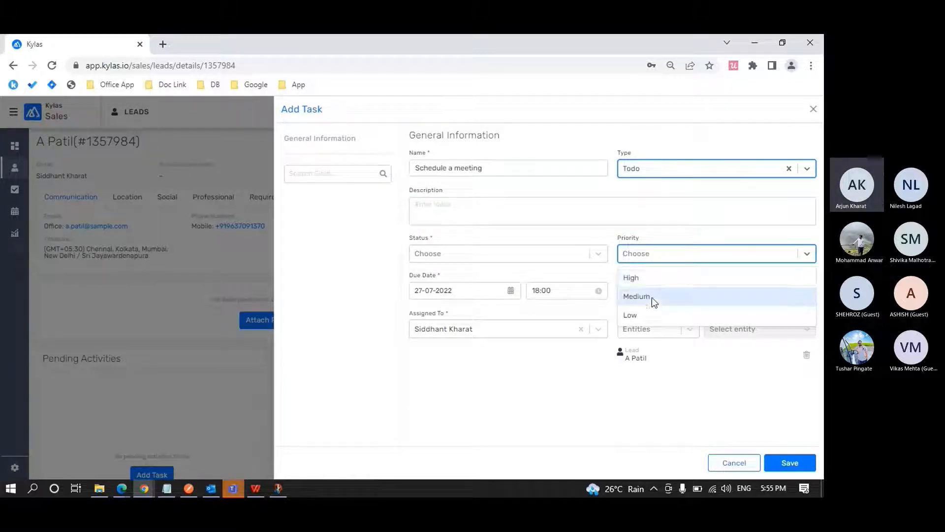
{"action": "left_click", "coordinate": [566, 276]}
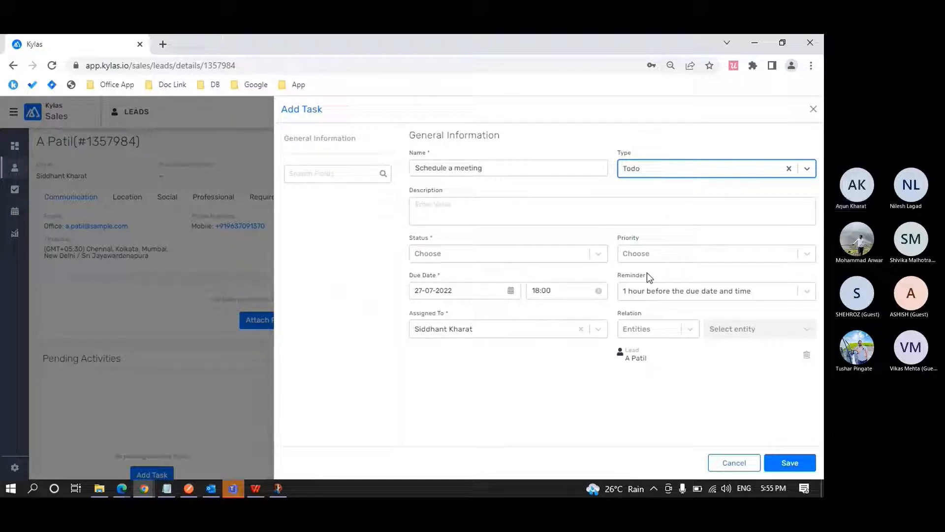
{"action": "left_click", "coordinate": [660, 293]}
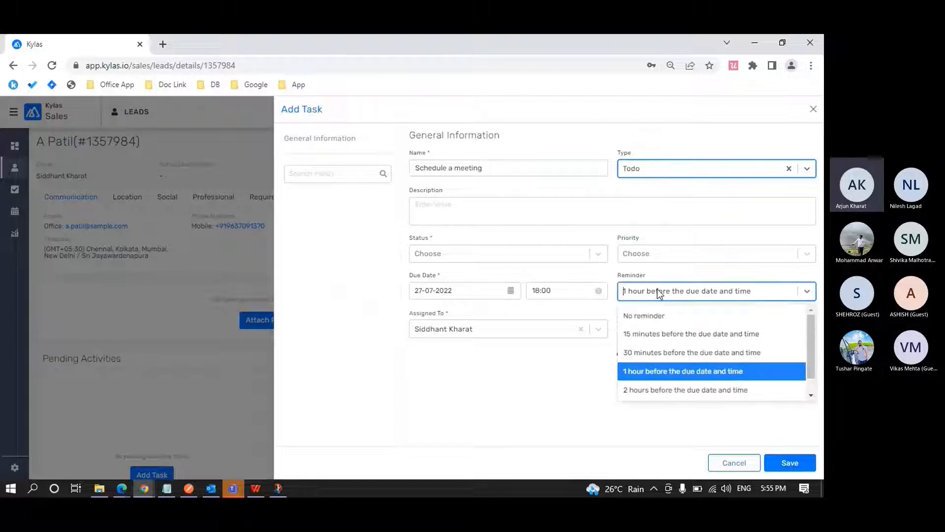
{"action": "left_click", "coordinate": [683, 274]}
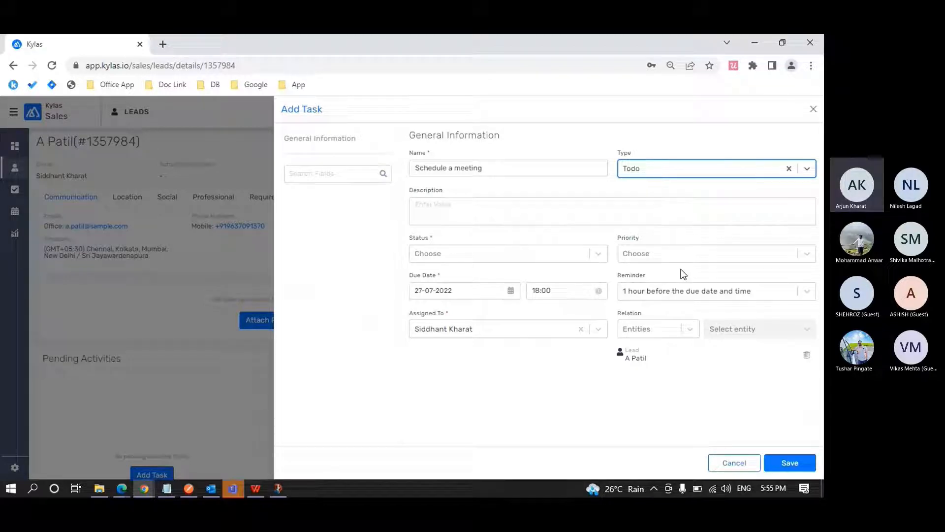
{"action": "left_click", "coordinate": [598, 329]}
{"action": "left_click", "coordinate": [660, 406]}
{"action": "left_click", "coordinate": [726, 463]}
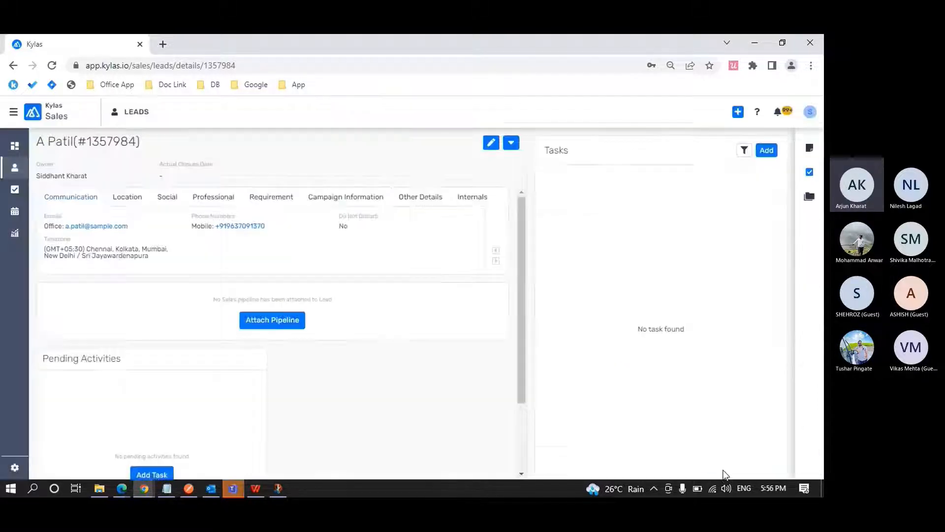
{"action": "left_click", "coordinate": [807, 146]}
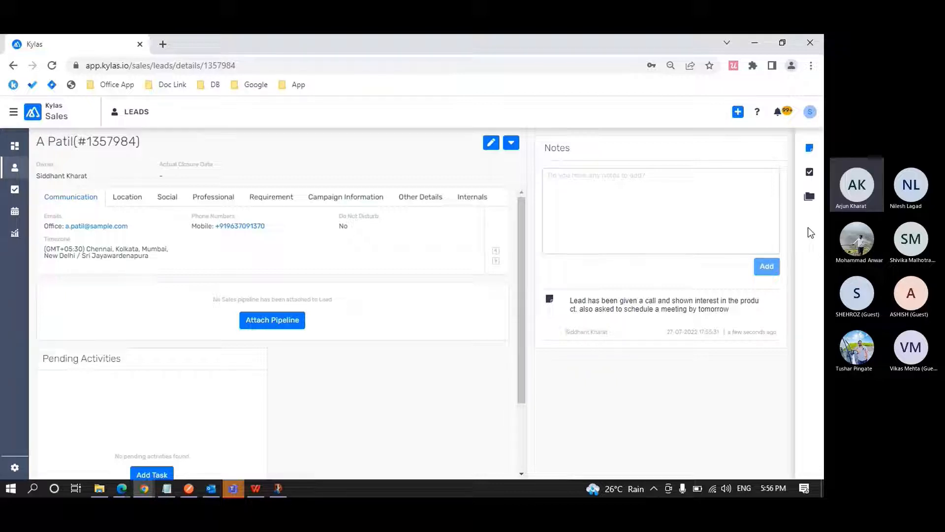
Switch to Edge and examine the Sales profile's object permissions under Communication Management and Productivity Management.
{"action": "key", "text": "alt+Tab"}
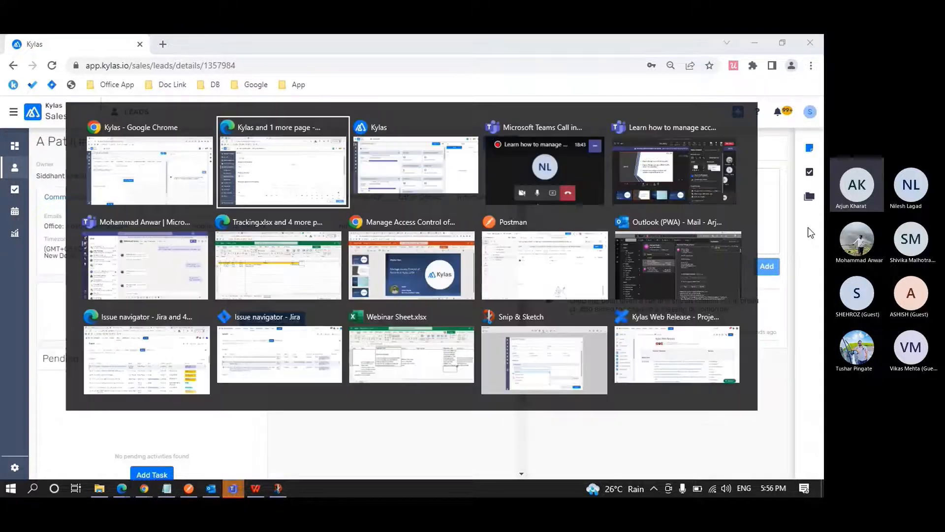
{"action": "scroll", "coordinate": [443, 314], "scroll_direction": "down", "scroll_amount": 7}
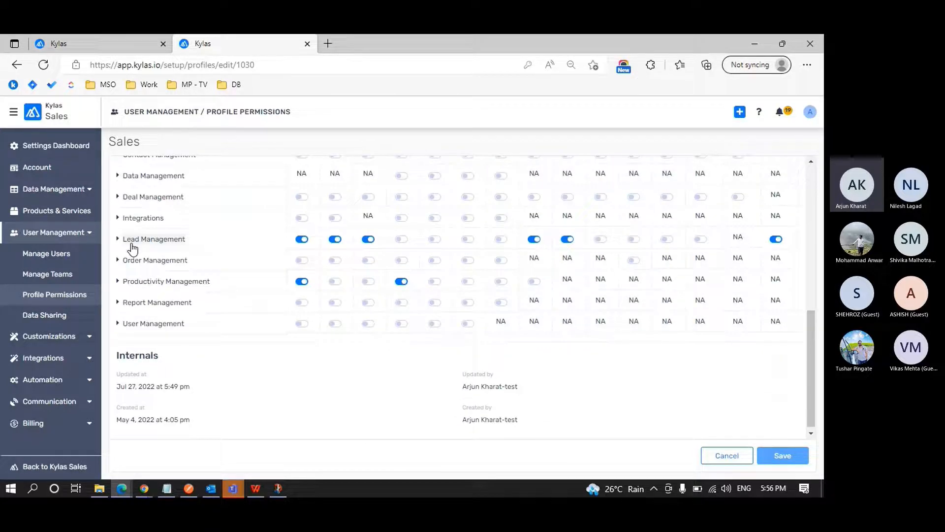
{"action": "scroll", "coordinate": [119, 273], "scroll_direction": "up", "scroll_amount": 5}
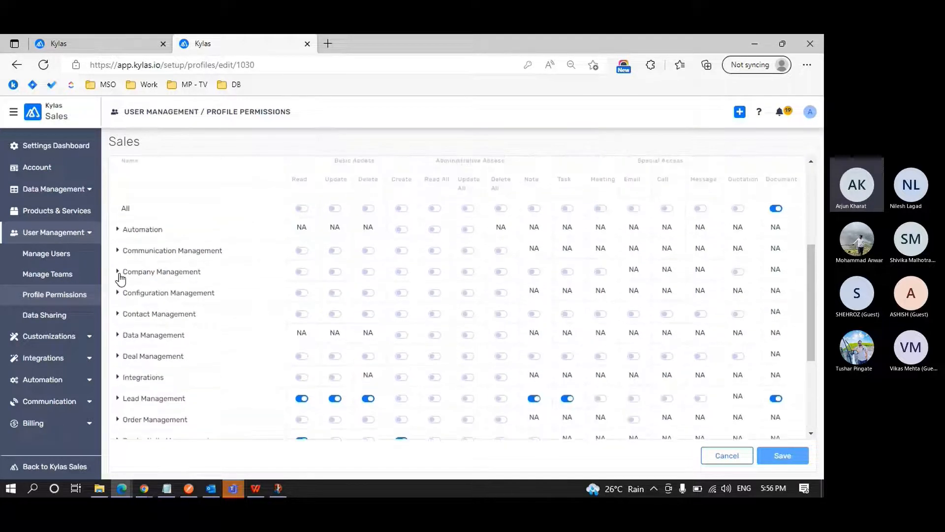
{"action": "left_click", "coordinate": [119, 251]}
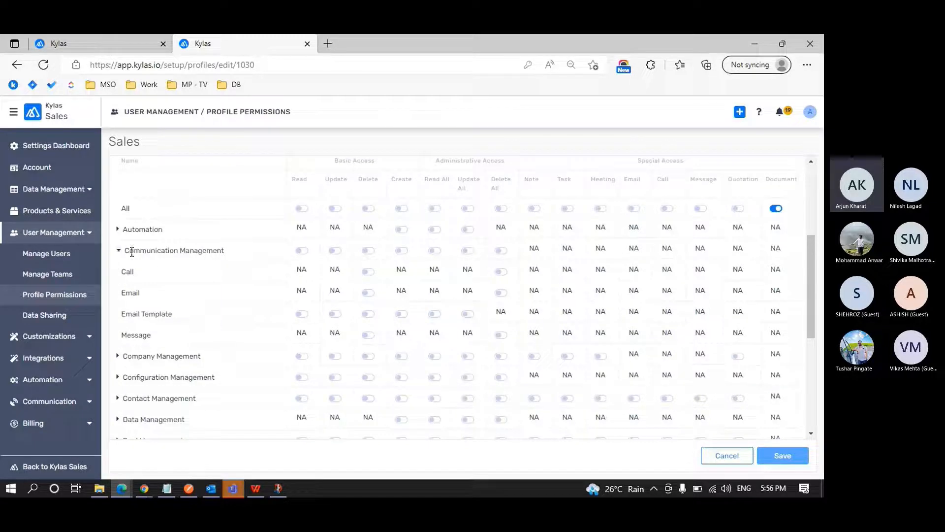
{"action": "scroll", "coordinate": [155, 257], "scroll_direction": "down", "scroll_amount": 3}
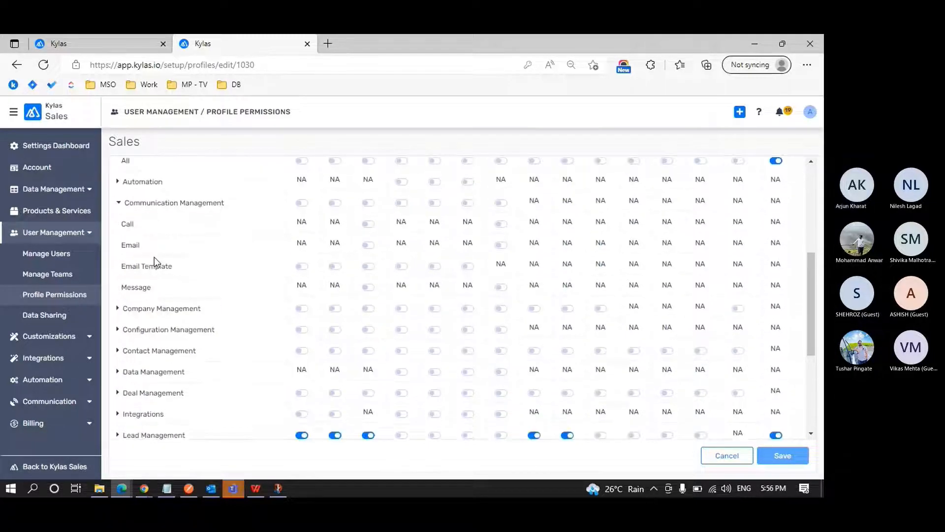
{"action": "scroll", "coordinate": [155, 257], "scroll_direction": "down", "scroll_amount": 3}
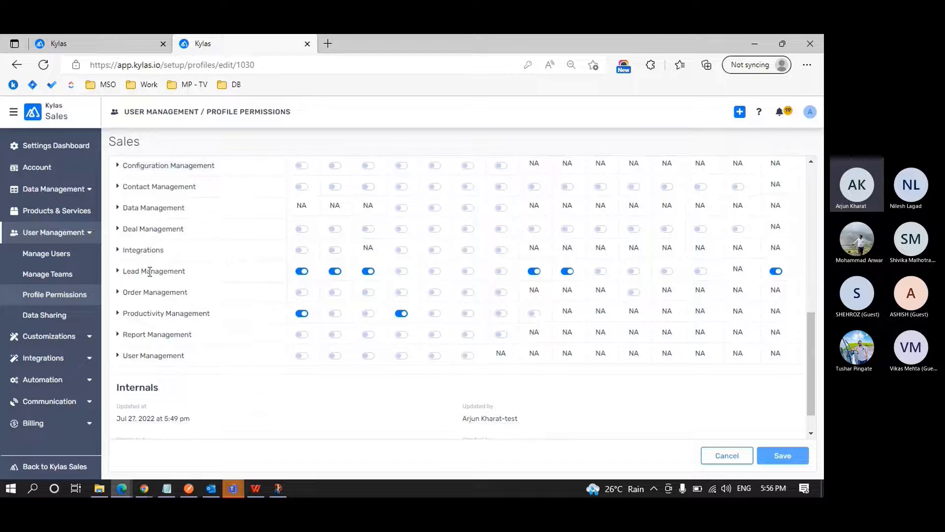
{"action": "left_click", "coordinate": [118, 314]}
{"action": "scroll", "coordinate": [141, 325], "scroll_direction": "down", "scroll_amount": 1}
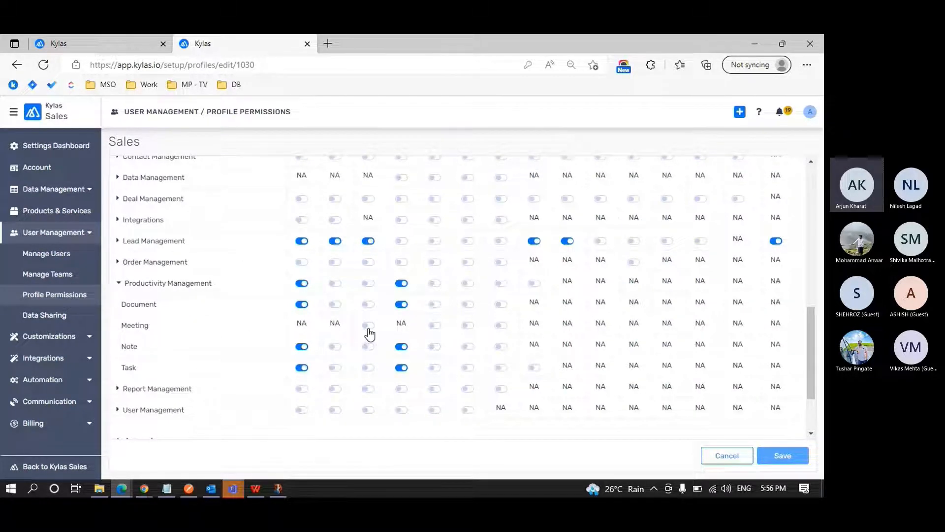
{"action": "scroll", "coordinate": [369, 330], "scroll_direction": "up", "scroll_amount": 6}
{"action": "scroll", "coordinate": [368, 328], "scroll_direction": "up", "scroll_amount": 2}
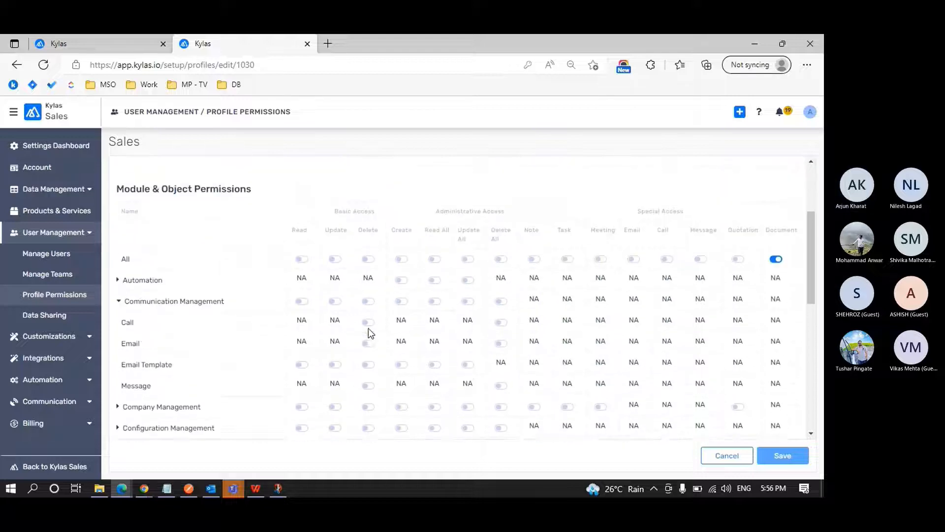
{"action": "scroll", "coordinate": [368, 328], "scroll_direction": "down", "scroll_amount": 2}
{"action": "scroll", "coordinate": [370, 335], "scroll_direction": "down", "scroll_amount": 1}
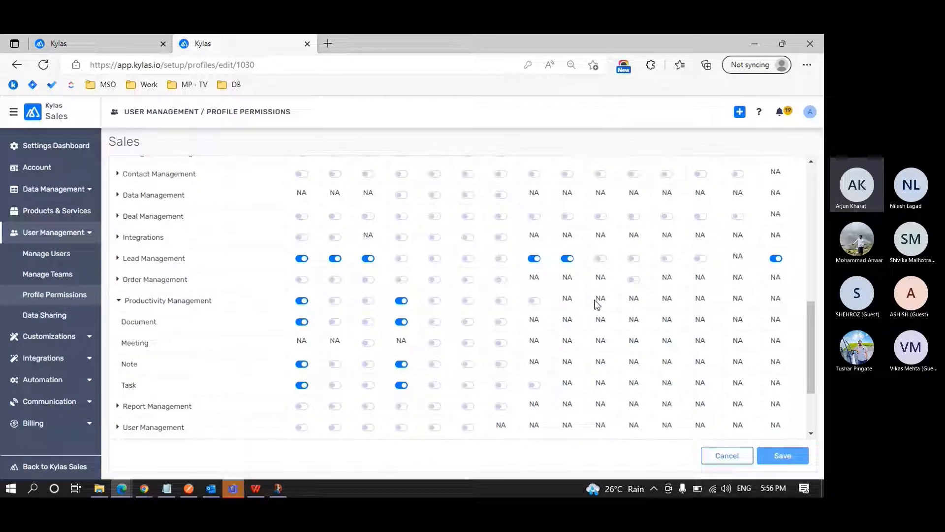
Enable the Meeting special access for Lead Management and save the Sales profile.
{"action": "scroll", "coordinate": [596, 305], "scroll_direction": "up", "scroll_amount": 5}
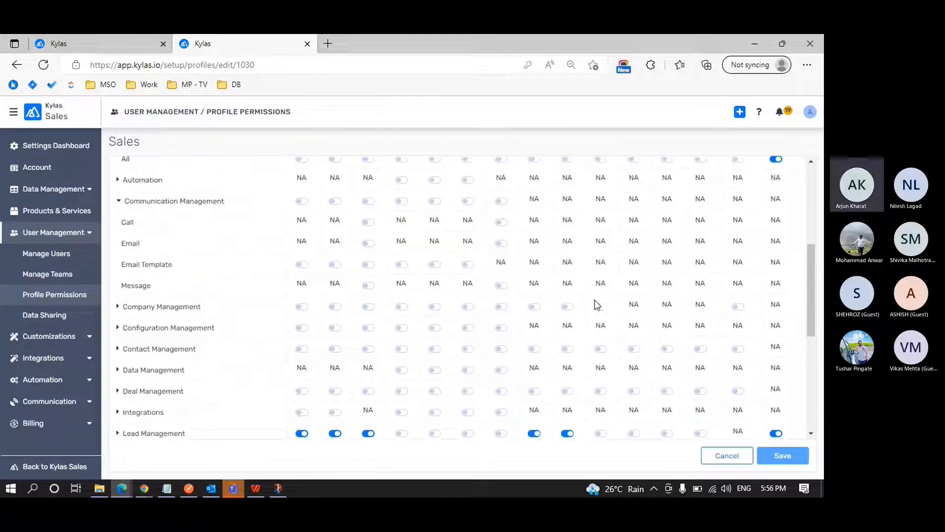
{"action": "scroll", "coordinate": [597, 305], "scroll_direction": "up", "scroll_amount": 1}
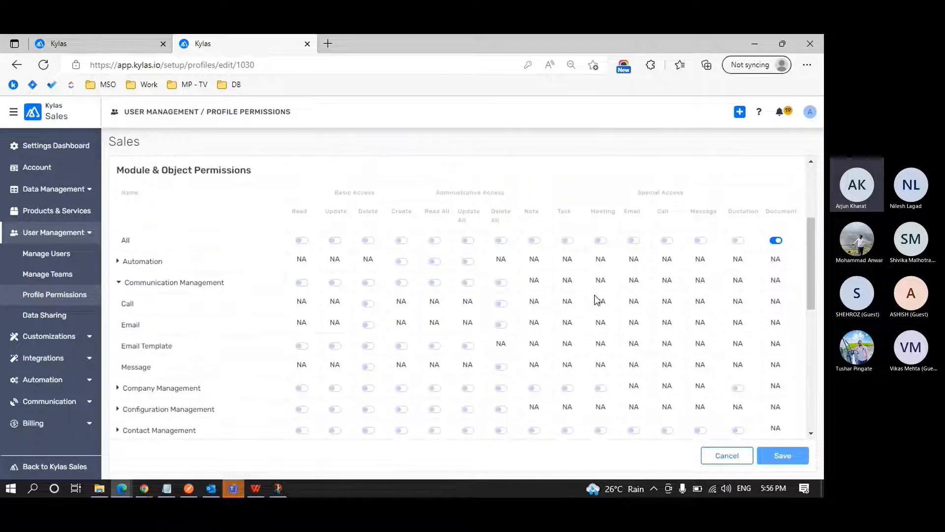
{"action": "scroll", "coordinate": [609, 285], "scroll_direction": "down", "scroll_amount": 2}
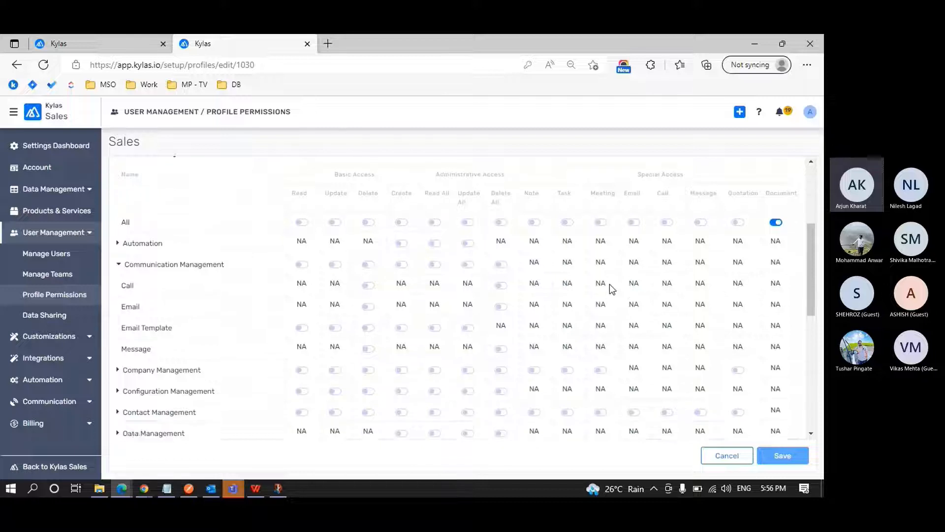
{"action": "scroll", "coordinate": [610, 285], "scroll_direction": "down", "scroll_amount": 1}
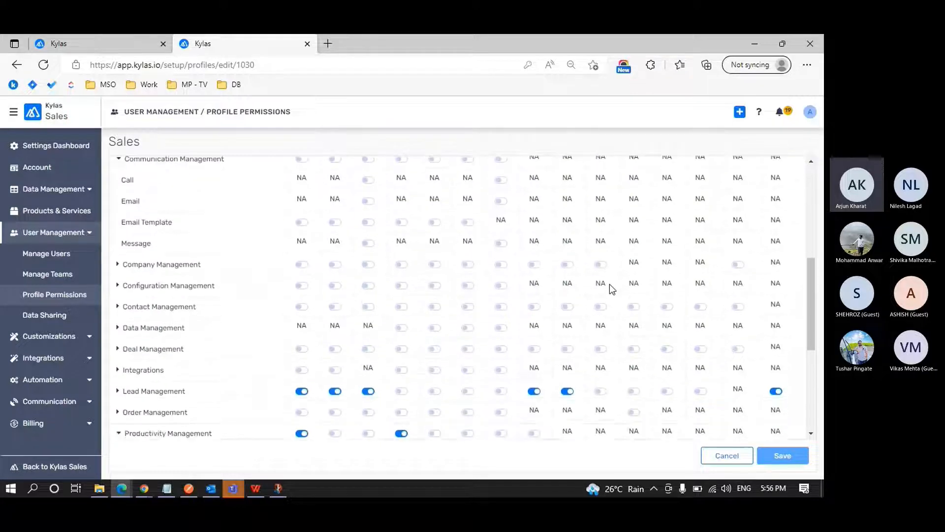
{"action": "left_click", "coordinate": [600, 388]}
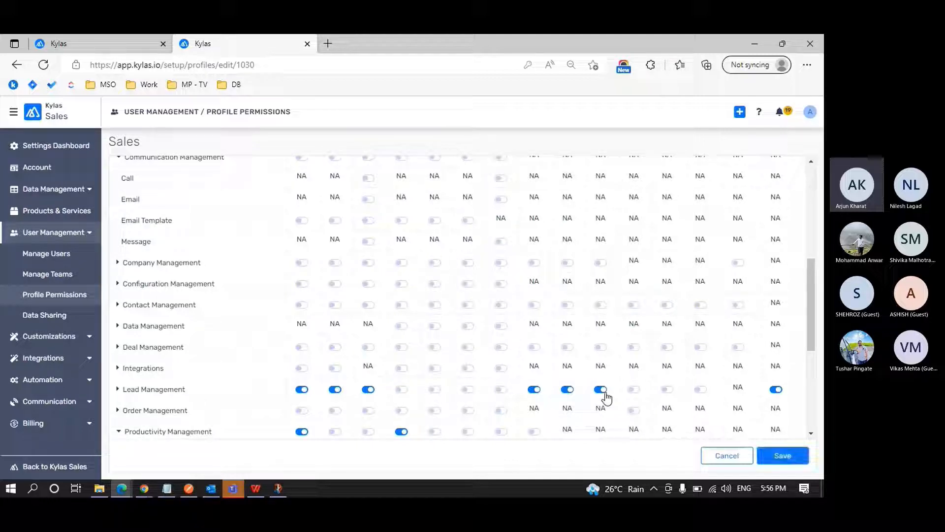
{"action": "left_click", "coordinate": [778, 458]}
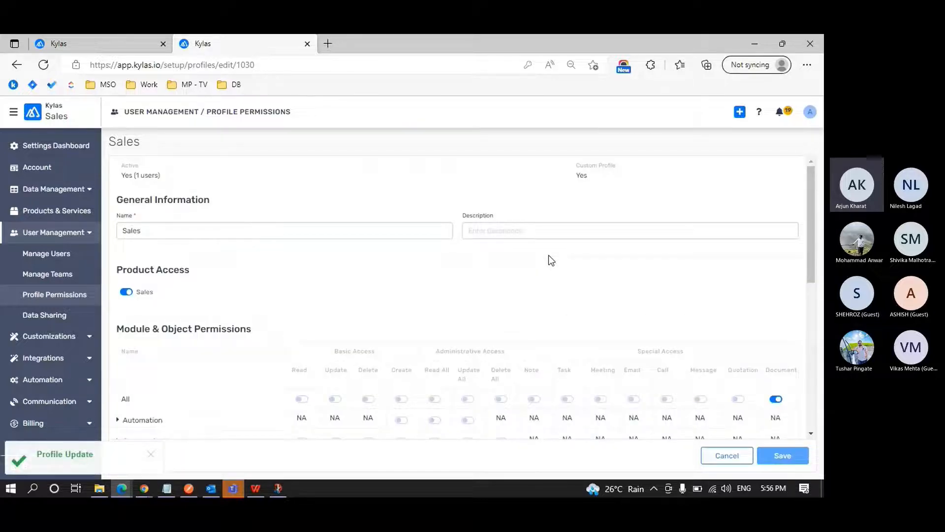
Switch to Chrome, log the Sales user out, and sign back in with the prefilled credentials.
{"action": "key", "text": "alt+Tab"}
{"action": "left_click", "coordinate": [810, 112]}
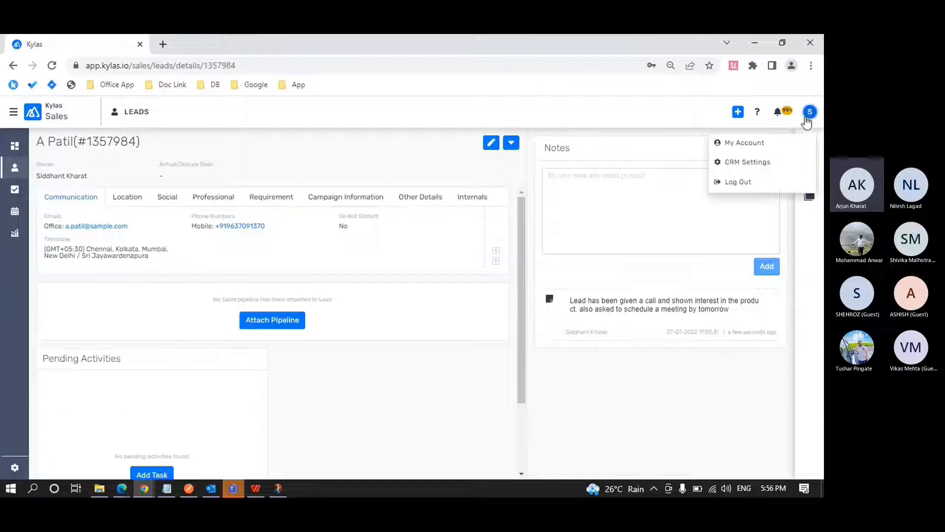
{"action": "left_click", "coordinate": [763, 186]}
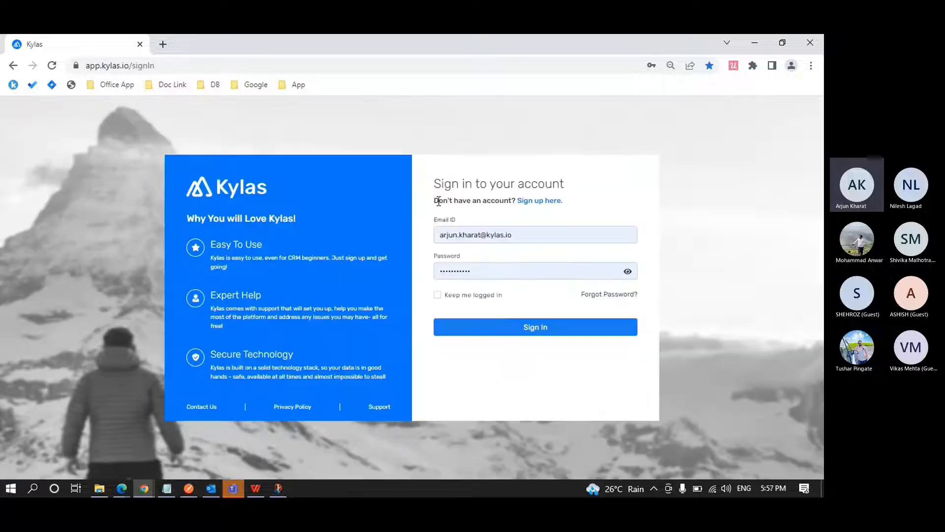
{"action": "left_click", "coordinate": [536, 321]}
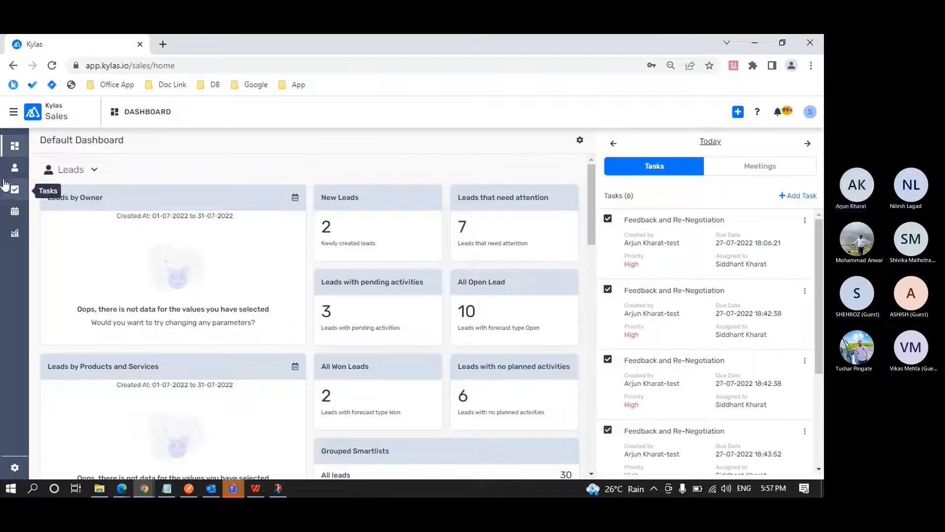
Open the AP Corporation lead's Meetings and examine the Add Meeting form's fields, closing the form without saving.
{"action": "left_click", "coordinate": [16, 172]}
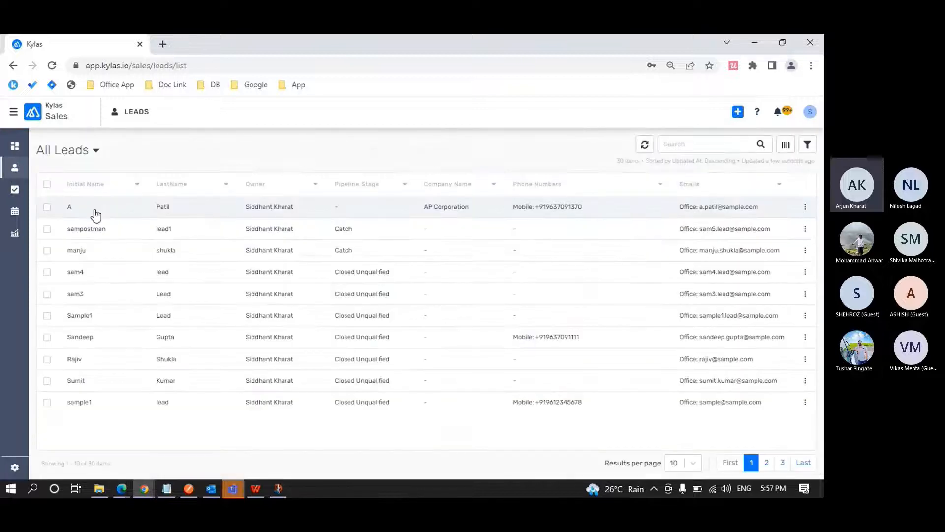
{"action": "left_click", "coordinate": [93, 212]}
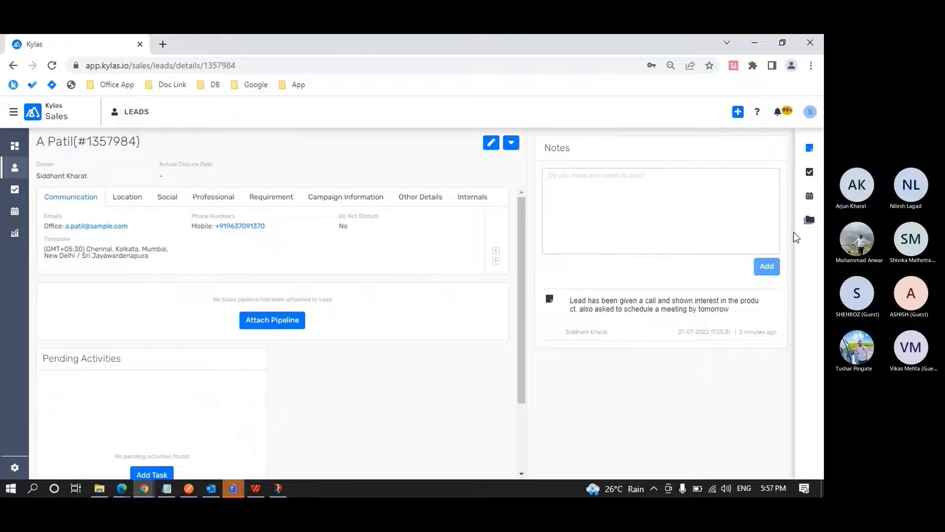
{"action": "left_click", "coordinate": [810, 200]}
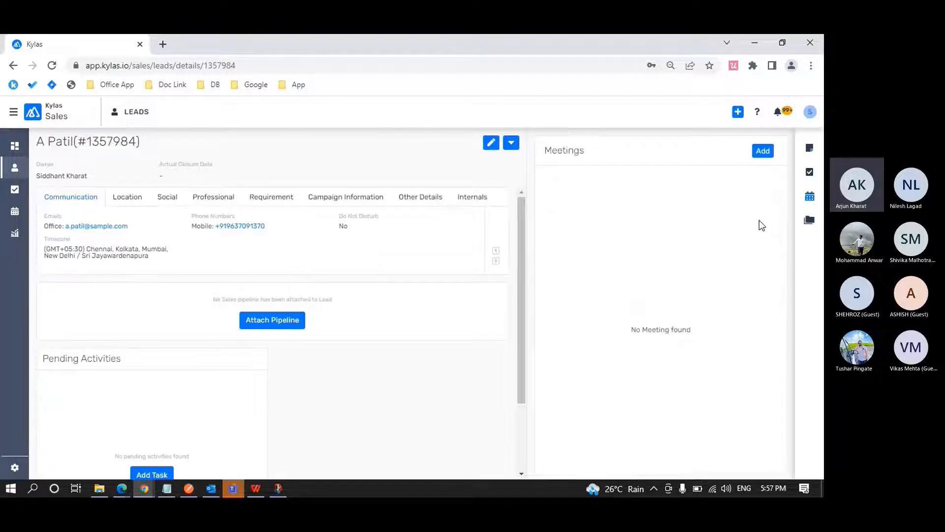
{"action": "left_click", "coordinate": [763, 151]}
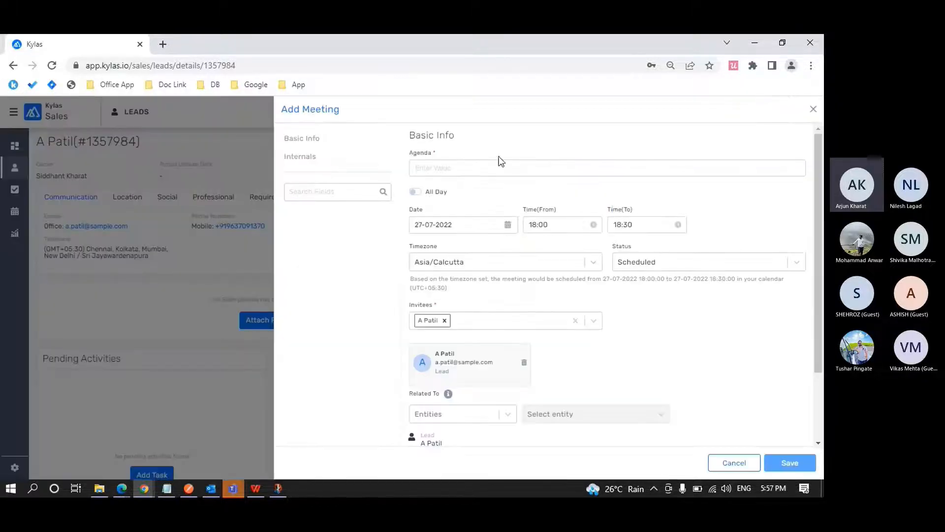
{"action": "scroll", "coordinate": [518, 297], "scroll_direction": "down", "scroll_amount": 3}
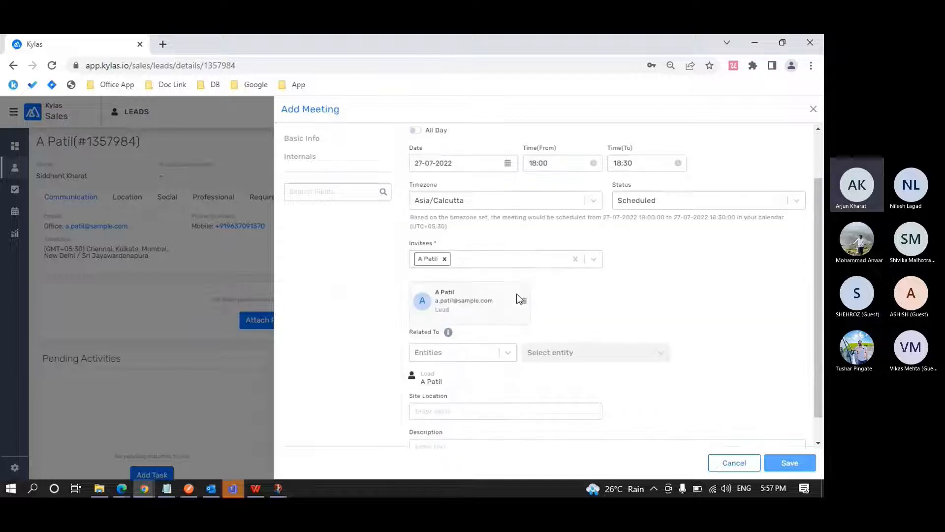
{"action": "left_click", "coordinate": [813, 109]}
Switch to Edge and examine the Sales profile's Basic Access and Administrative Access columns, comparing Read with Read All for Lead Management.
{"action": "key", "text": "alt+Tab"}
{"action": "scroll", "coordinate": [384, 297], "scroll_direction": "down", "scroll_amount": 2}
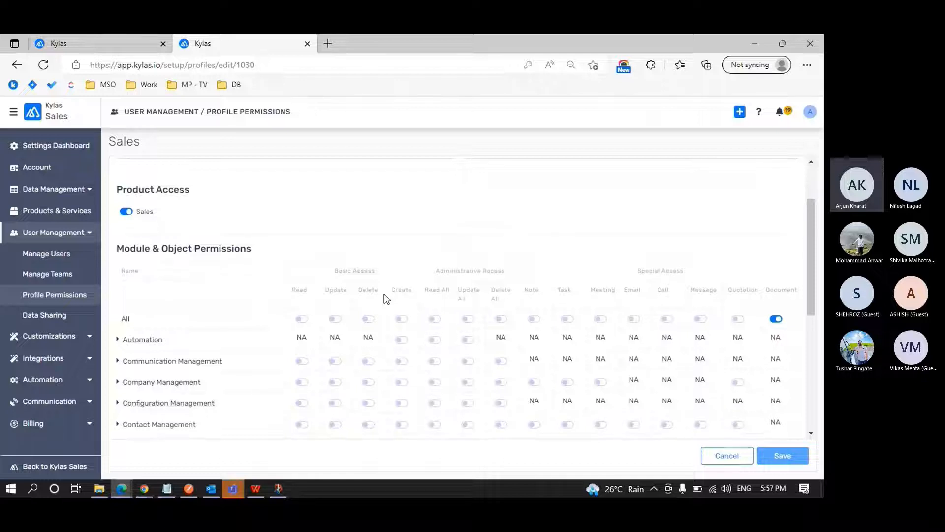
{"action": "scroll", "coordinate": [384, 297], "scroll_direction": "down", "scroll_amount": 2}
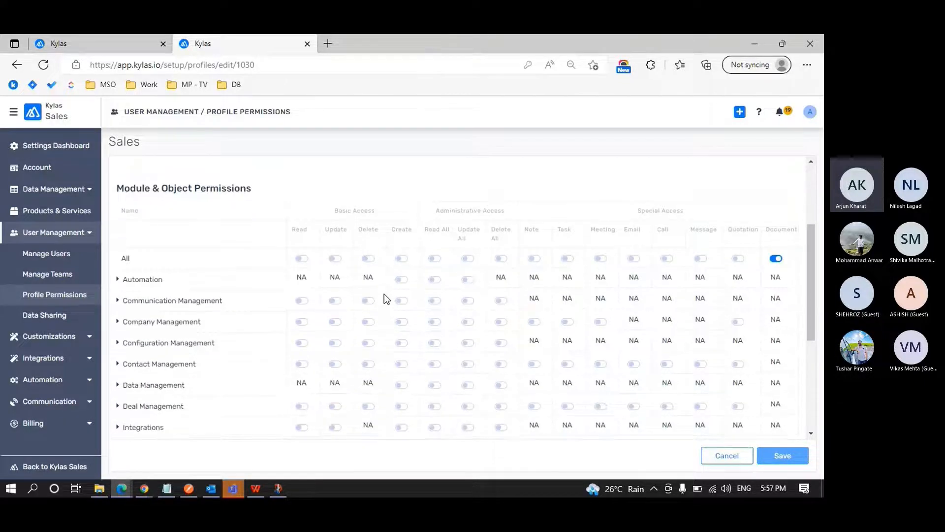
{"action": "scroll", "coordinate": [384, 294], "scroll_direction": "down", "scroll_amount": 3}
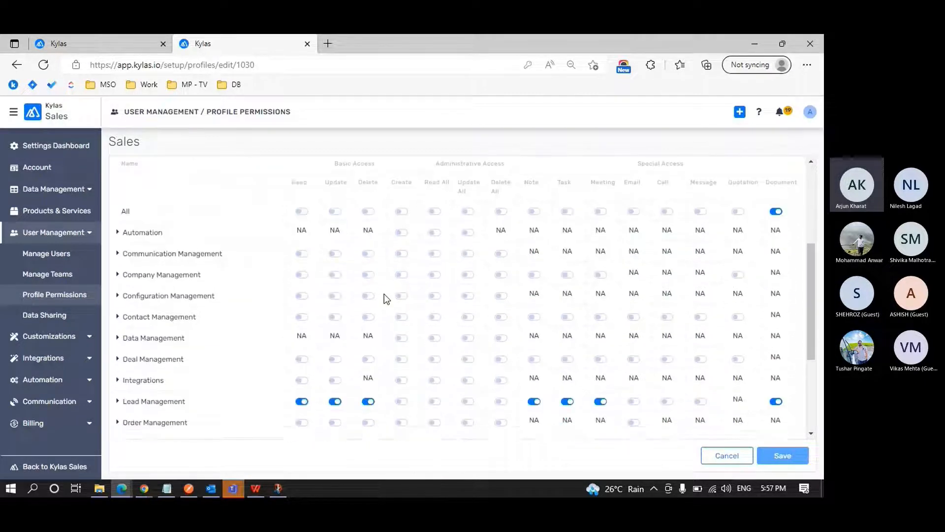
{"action": "scroll", "coordinate": [384, 293], "scroll_direction": "up", "scroll_amount": 3}
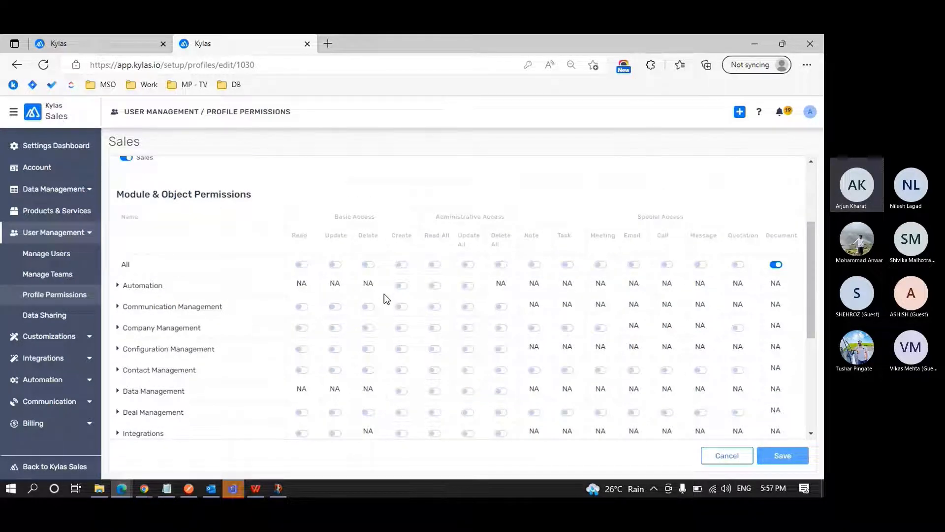
{"action": "scroll", "coordinate": [384, 293], "scroll_direction": "down", "scroll_amount": 2}
{"action": "scroll", "coordinate": [384, 297], "scroll_direction": "up", "scroll_amount": 1}
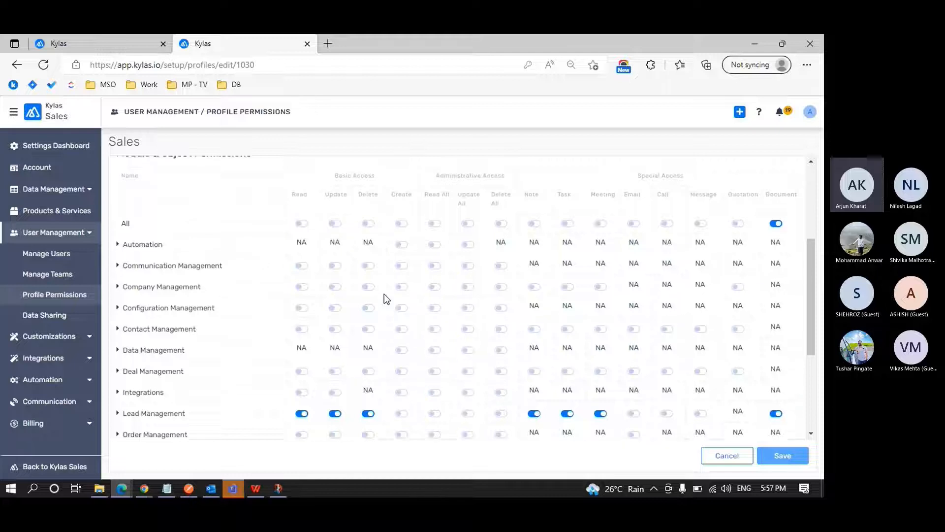
{"action": "left_click_drag", "start_coordinate": [331, 182], "coordinate": [376, 183]}
{"action": "left_click", "coordinate": [376, 183]}
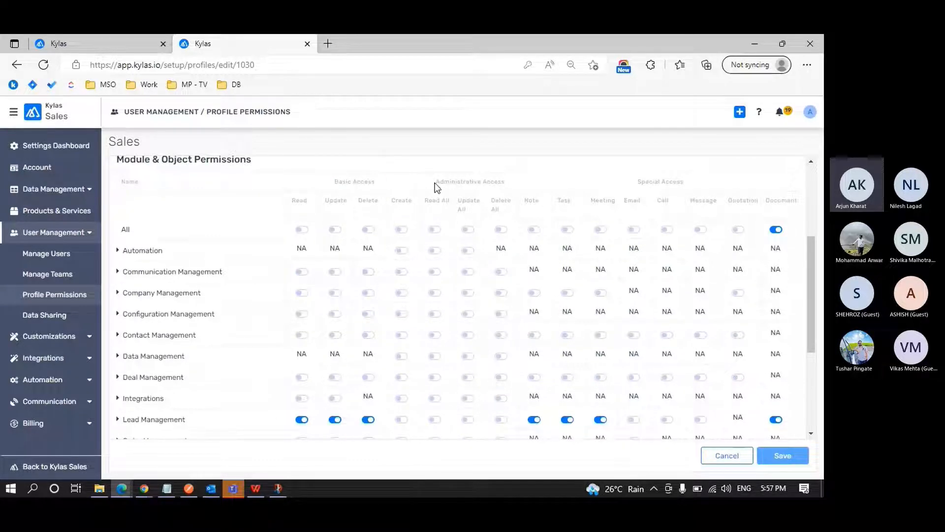
{"action": "left_click_drag", "start_coordinate": [434, 183], "coordinate": [503, 186]}
{"action": "left_click", "coordinate": [508, 185]}
{"action": "scroll", "coordinate": [434, 283], "scroll_direction": "down", "scroll_amount": 1}
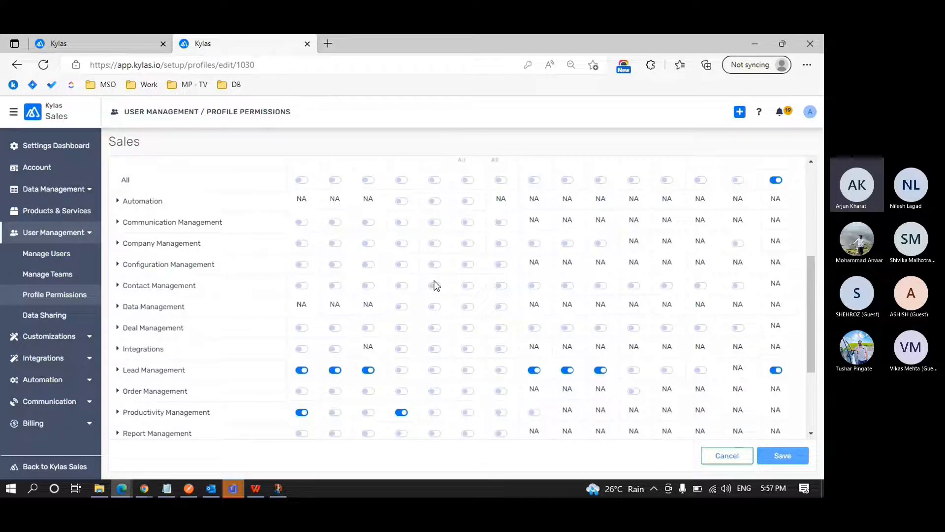
{"action": "scroll", "coordinate": [435, 285], "scroll_direction": "up", "scroll_amount": 2}
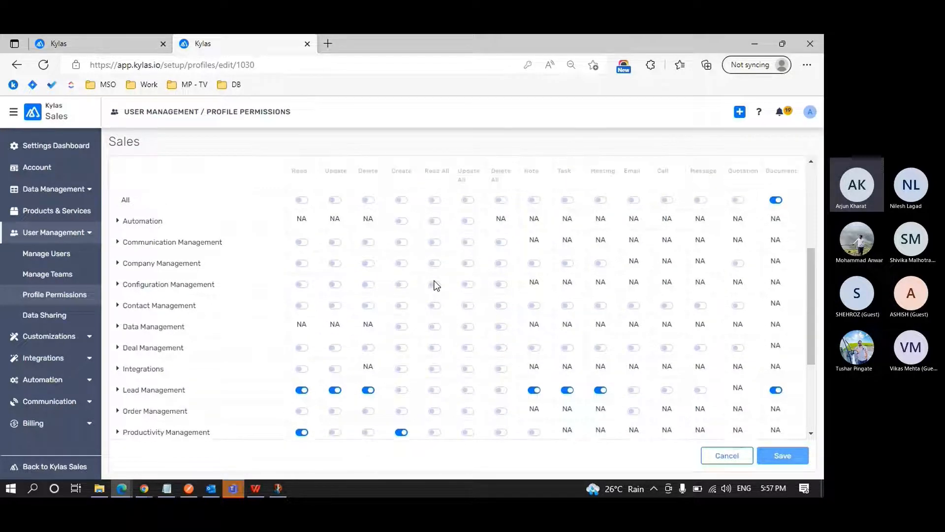
{"action": "scroll", "coordinate": [382, 222], "scroll_direction": "down", "scroll_amount": 1}
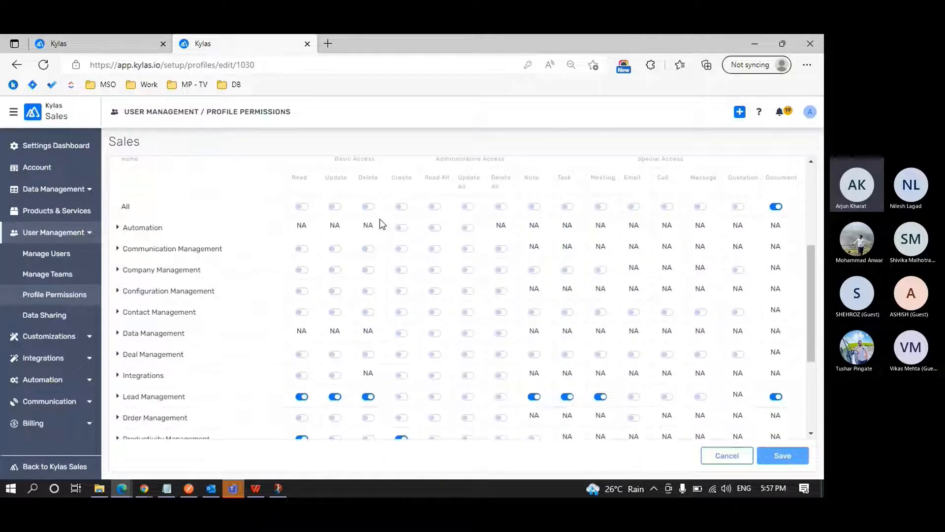
{"action": "scroll", "coordinate": [382, 222], "scroll_direction": "up", "scroll_amount": 1}
{"action": "scroll", "coordinate": [381, 222], "scroll_direction": "down", "scroll_amount": 2}
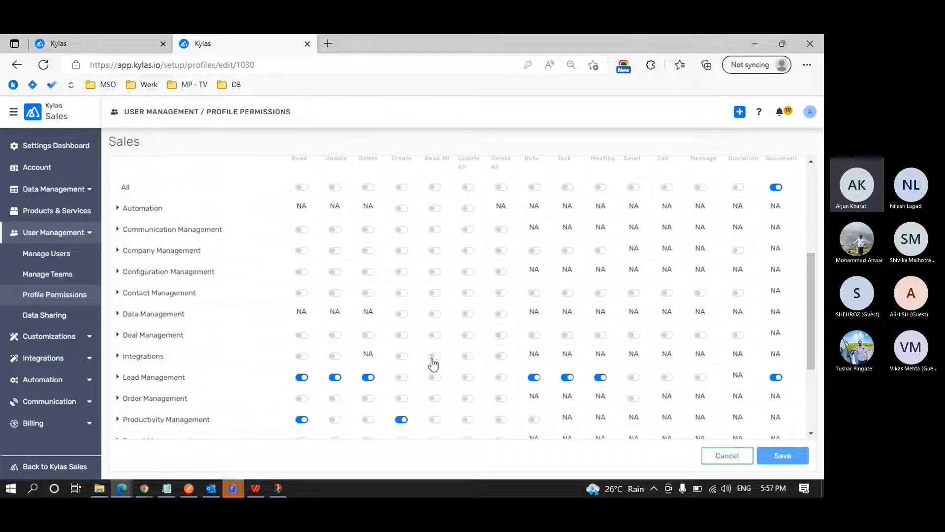
{"action": "scroll", "coordinate": [437, 381], "scroll_direction": "up", "scroll_amount": 1}
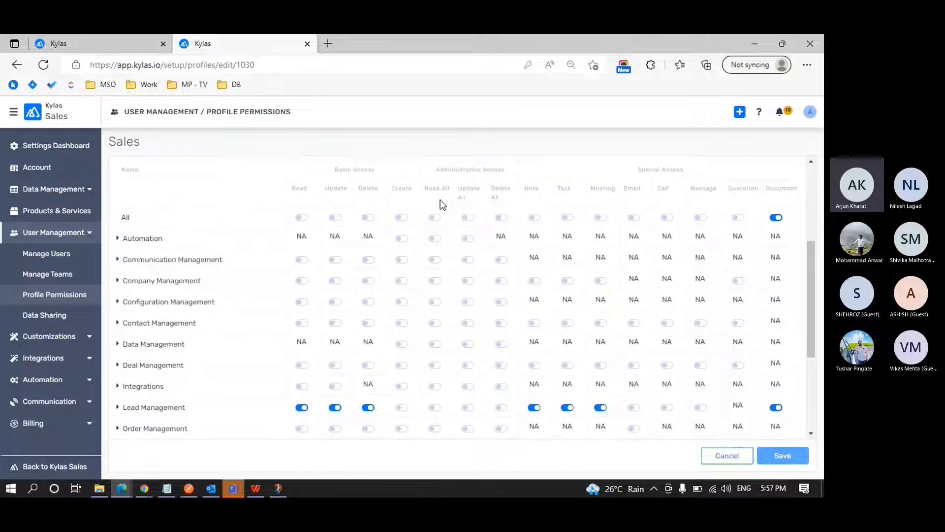
{"action": "scroll", "coordinate": [443, 300], "scroll_direction": "down", "scroll_amount": 3}
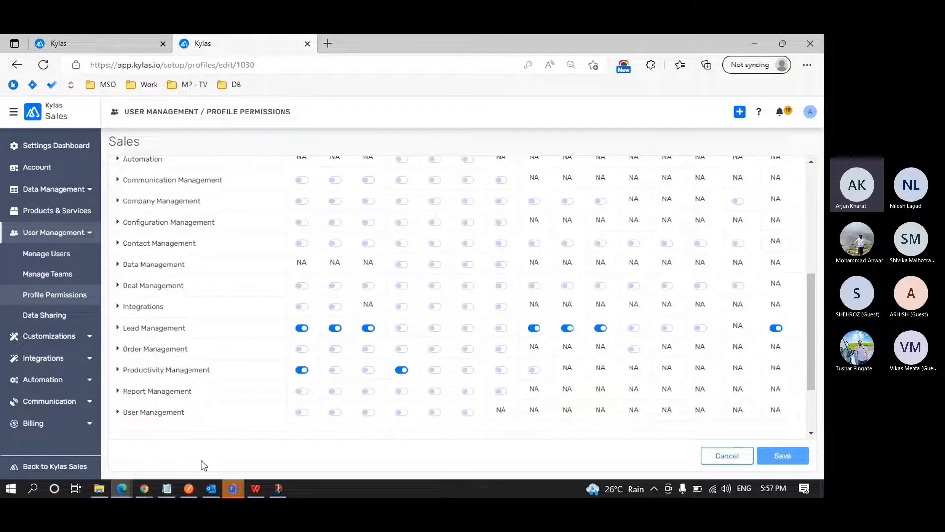
Switch to Chrome and examine the Owner column across pages 1 to 3 of the All Leads list at a larger zoom.
{"action": "mouse_move", "coordinate": [145, 488]}
{"action": "left_click", "coordinate": [209, 447]}
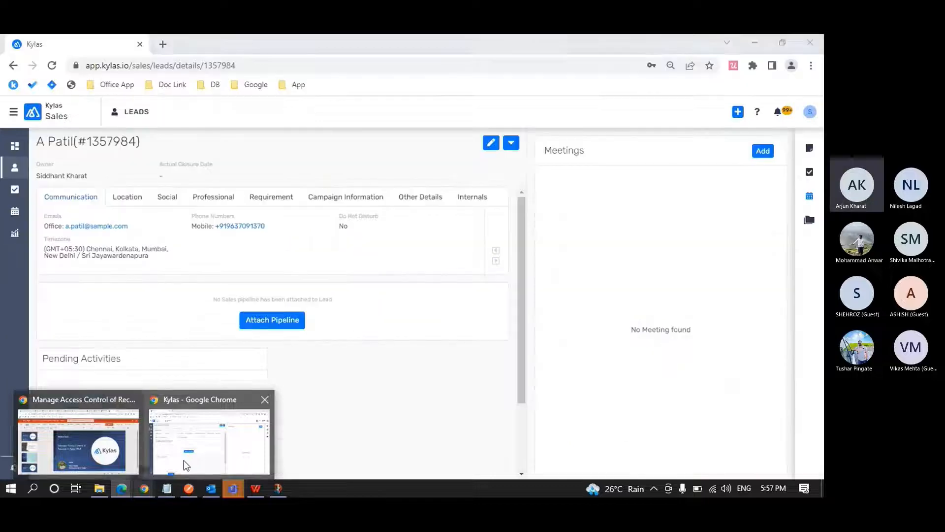
{"action": "left_click", "coordinate": [15, 168]}
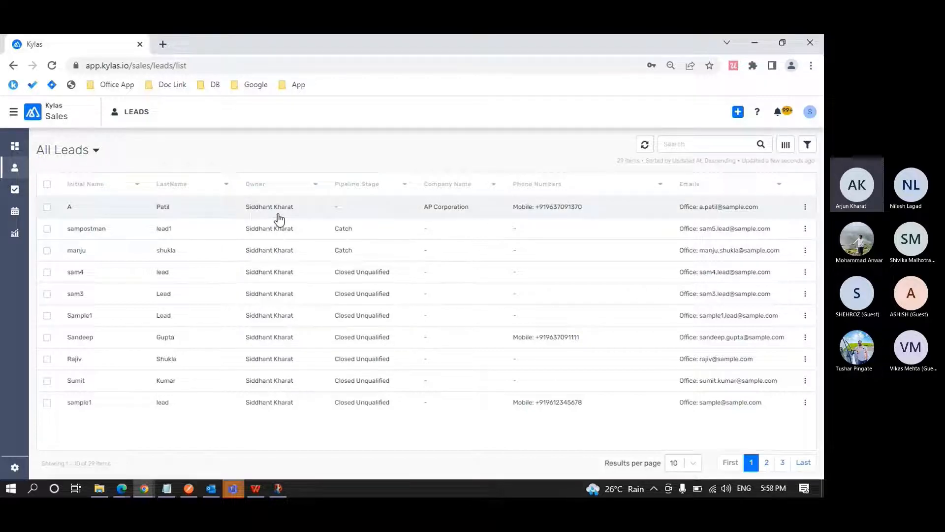
{"action": "key", "text": "ctrl+plus"}
{"action": "key", "text": "ctrl+plus"}
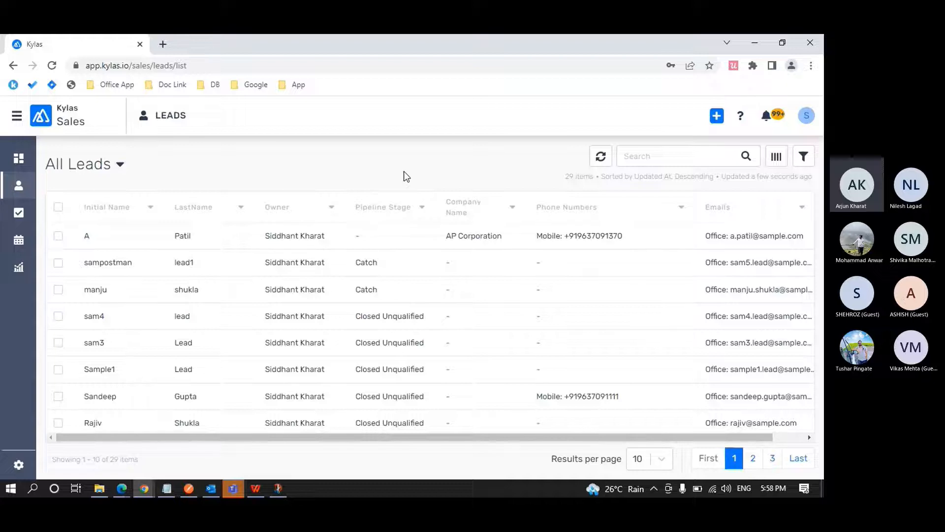
{"action": "scroll", "coordinate": [317, 254], "scroll_direction": "down", "scroll_amount": 3}
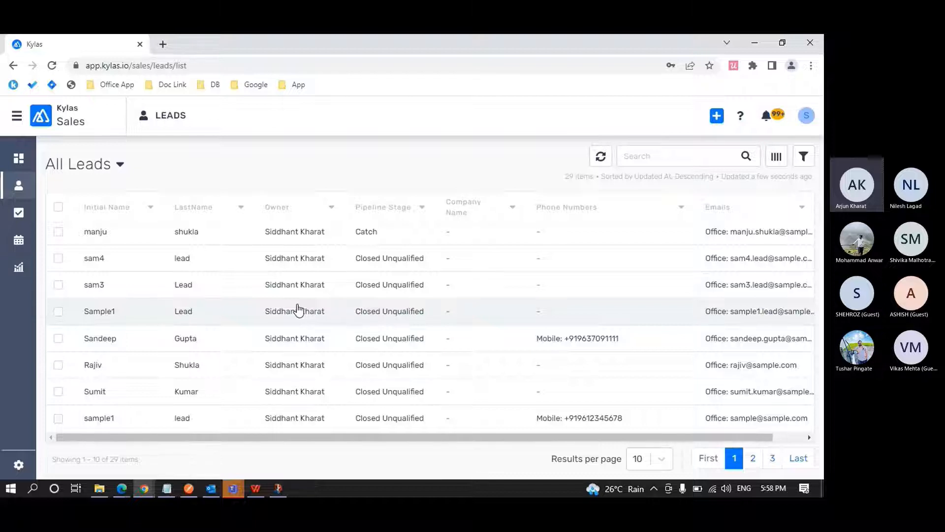
{"action": "left_click", "coordinate": [754, 458]}
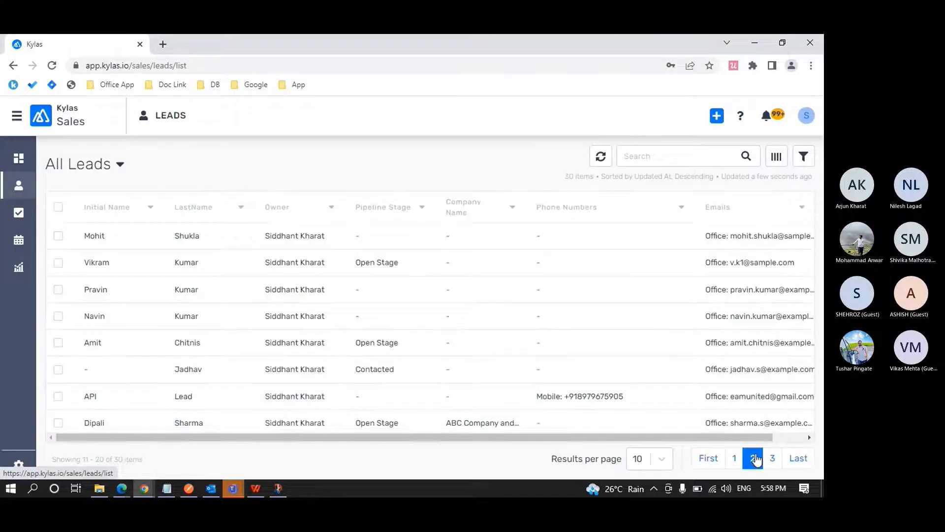
{"action": "scroll", "coordinate": [379, 297], "scroll_direction": "down", "scroll_amount": 2}
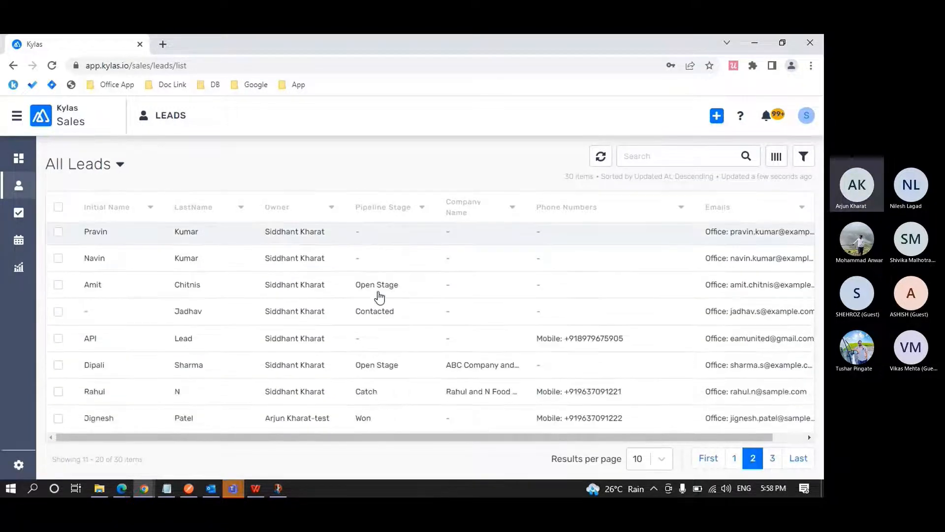
{"action": "scroll", "coordinate": [428, 310], "scroll_direction": "up", "scroll_amount": 2}
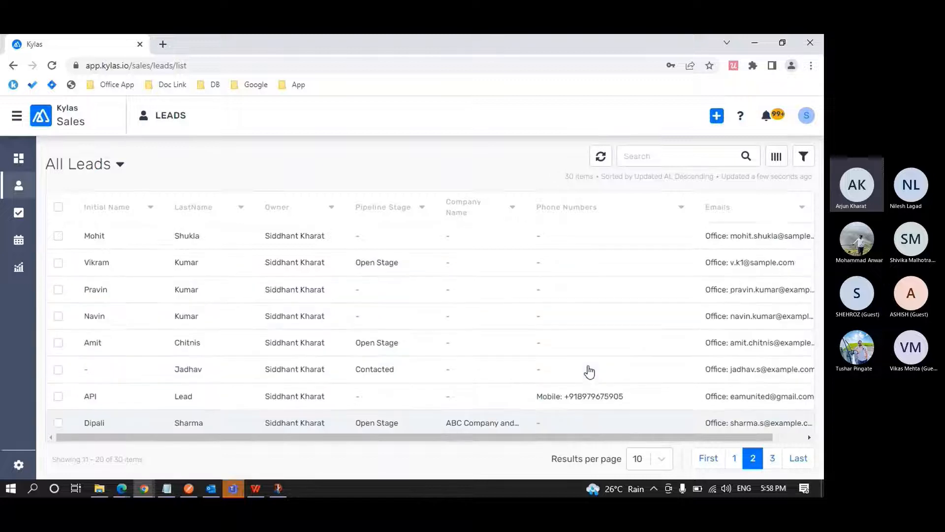
{"action": "left_click", "coordinate": [775, 458]}
{"action": "scroll", "coordinate": [360, 272], "scroll_direction": "down", "scroll_amount": 2}
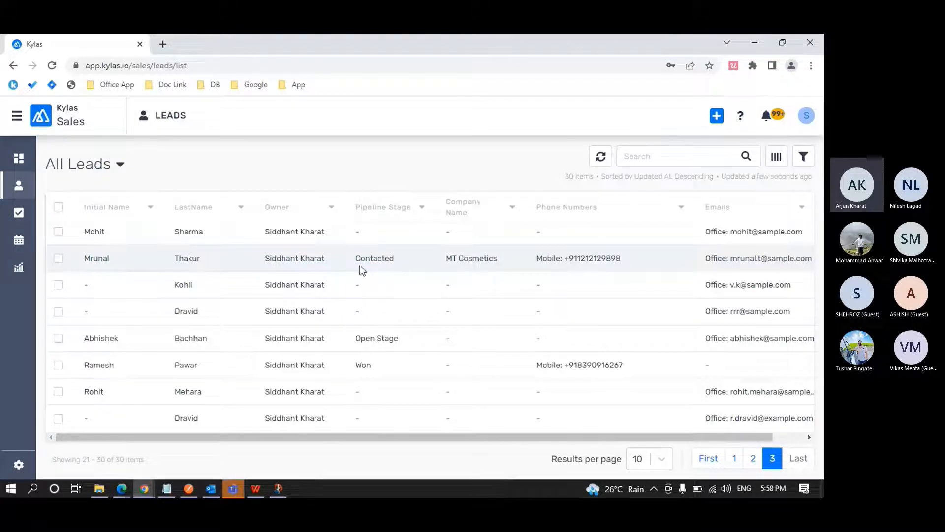
Switch to Edge, enable the Read All administrative access for Lead Management, and save the Sales profile.
{"action": "key", "text": "alt+Tab"}
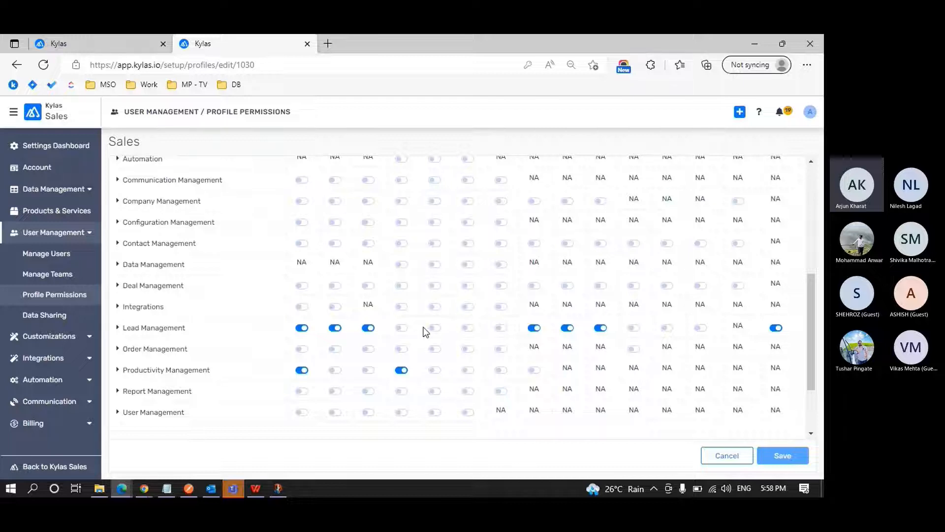
{"action": "scroll", "coordinate": [433, 330], "scroll_direction": "up", "scroll_amount": 3}
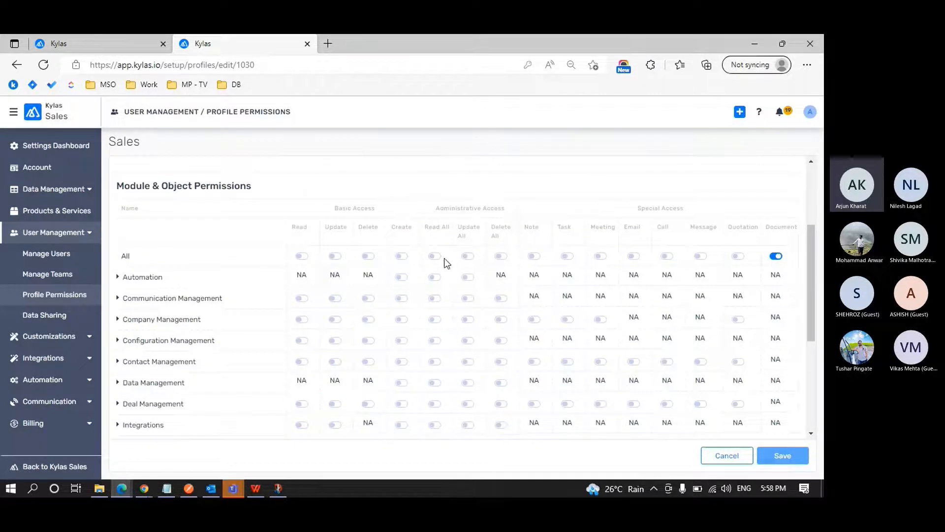
{"action": "scroll", "coordinate": [441, 231], "scroll_direction": "down", "scroll_amount": 3}
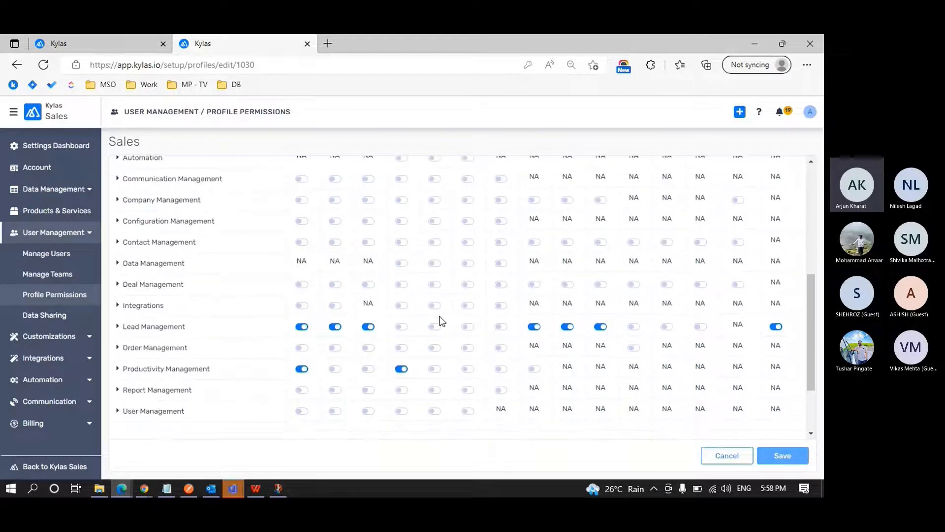
{"action": "left_click", "coordinate": [435, 327]}
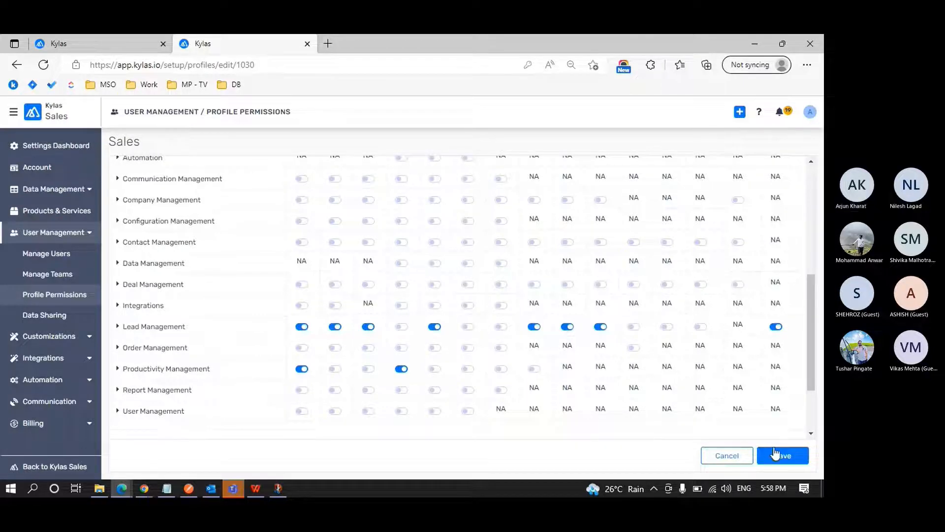
{"action": "left_click", "coordinate": [774, 452]}
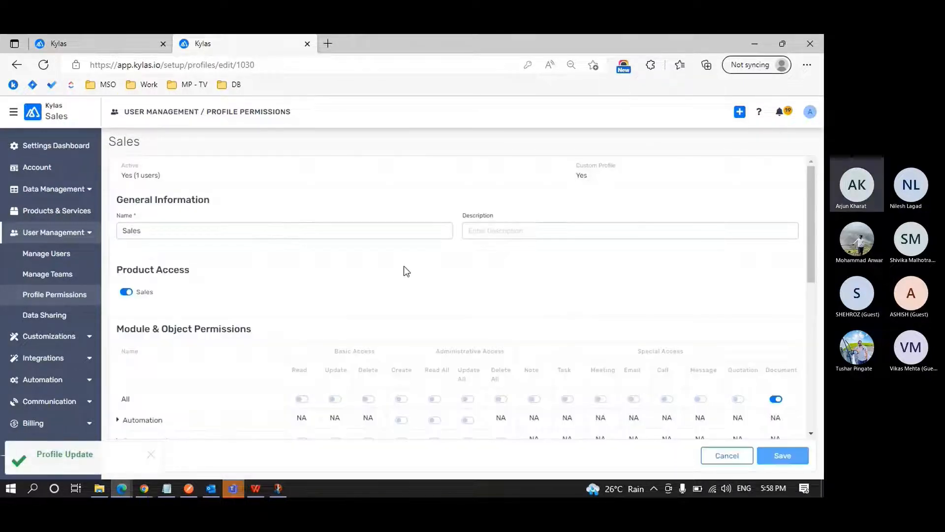
Return to Chrome, log the Sales user out of the leads page, and sign back in with the prefilled credentials.
{"action": "key", "text": "alt+Tab"}
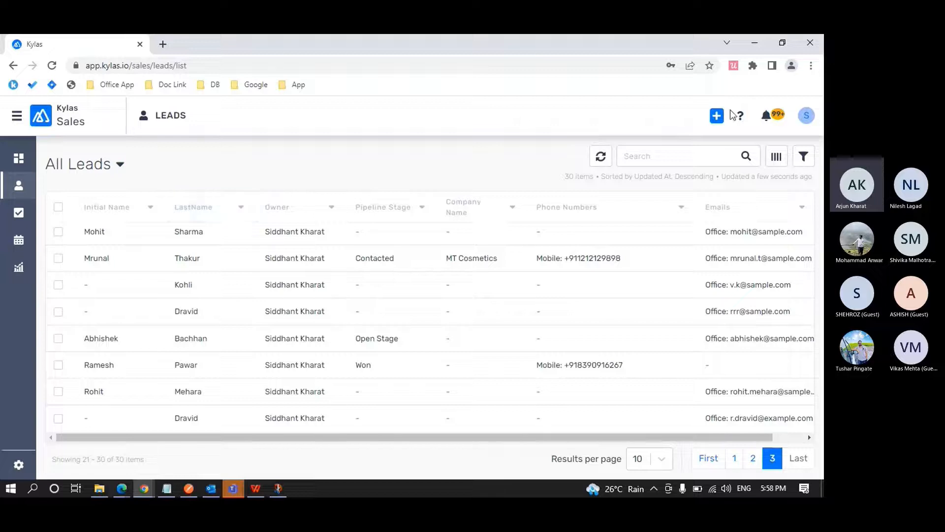
{"action": "left_click", "coordinate": [806, 116]}
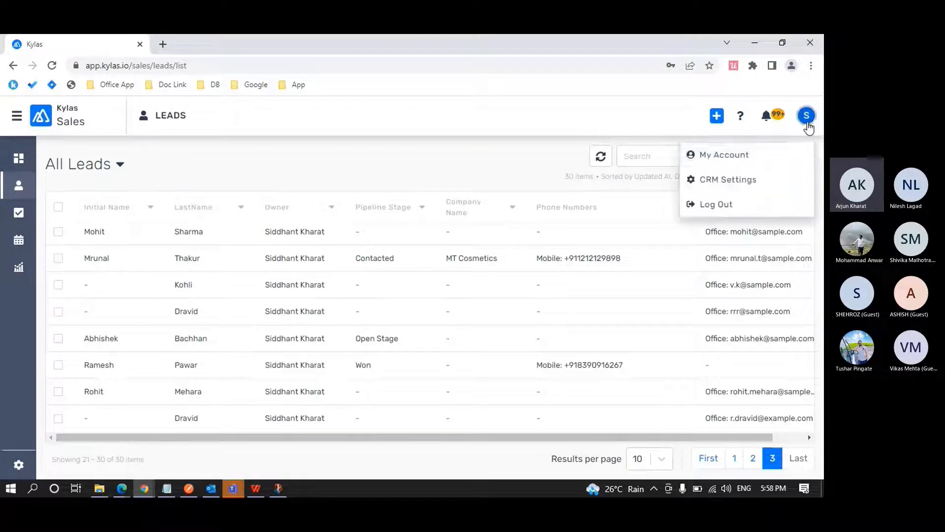
{"action": "left_click", "coordinate": [736, 207]}
{"action": "left_click", "coordinate": [544, 331]}
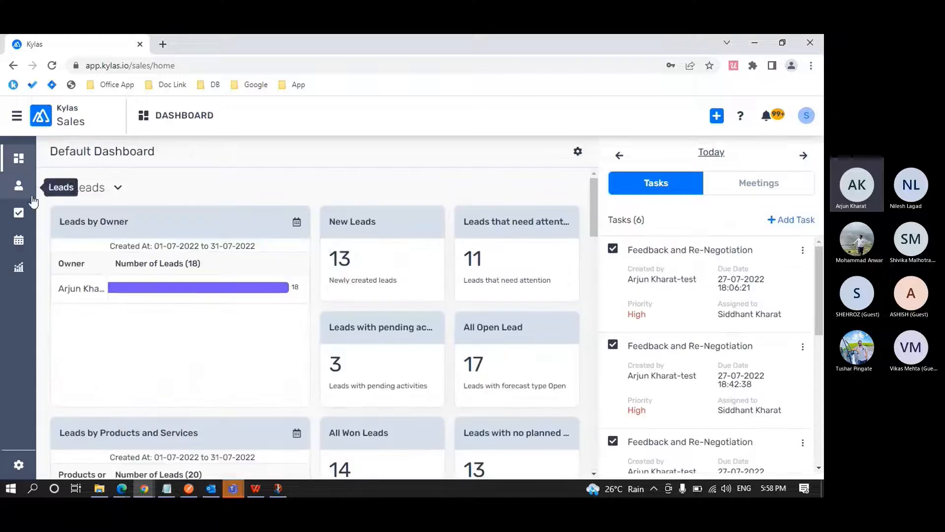
Open the Leads list and examine the Owner column on pages 1 and 2 of All Leads.
{"action": "left_click", "coordinate": [19, 189]}
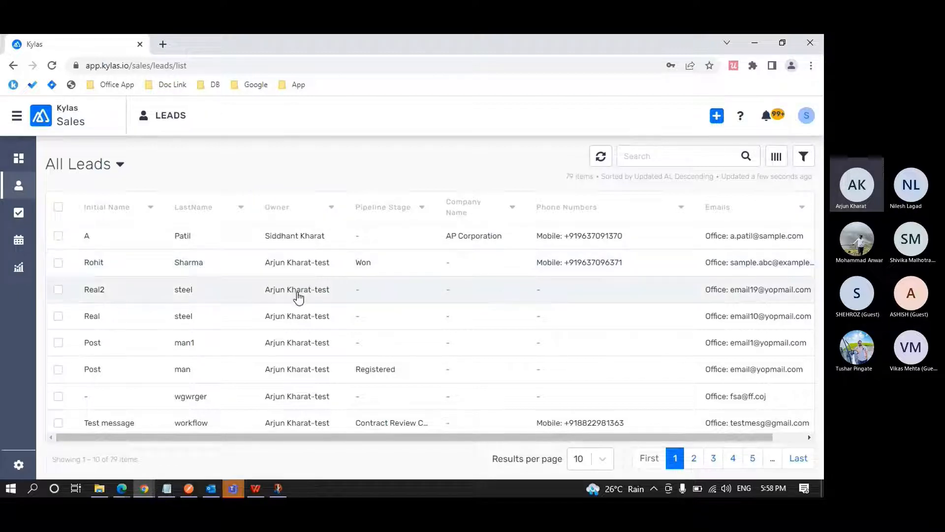
{"action": "scroll", "coordinate": [298, 295], "scroll_direction": "down", "scroll_amount": 1}
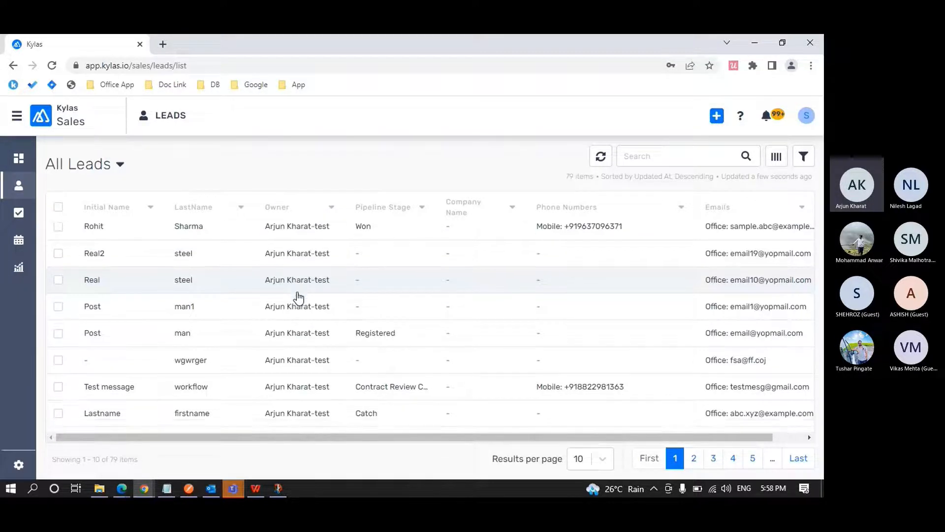
{"action": "scroll", "coordinate": [299, 295], "scroll_direction": "down", "scroll_amount": 1}
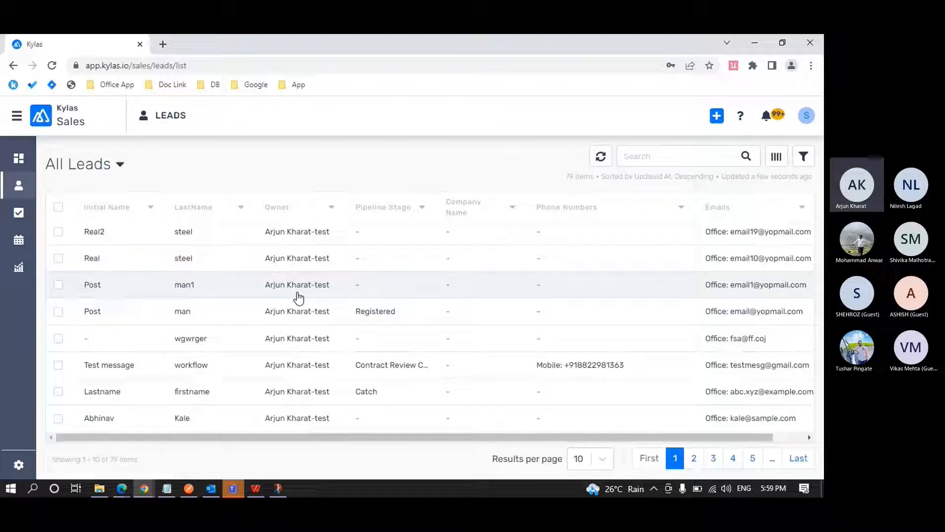
{"action": "left_click", "coordinate": [695, 458]}
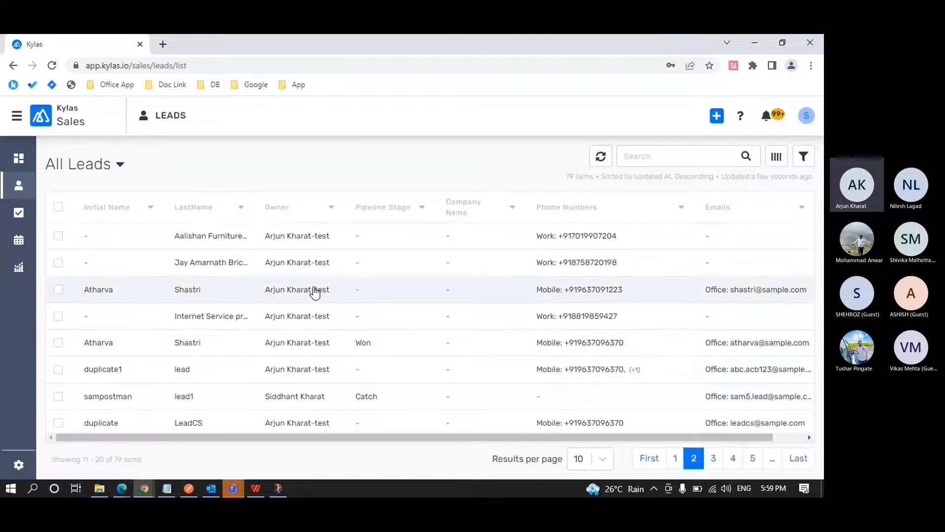
{"action": "scroll", "coordinate": [310, 283], "scroll_direction": "down", "scroll_amount": 2}
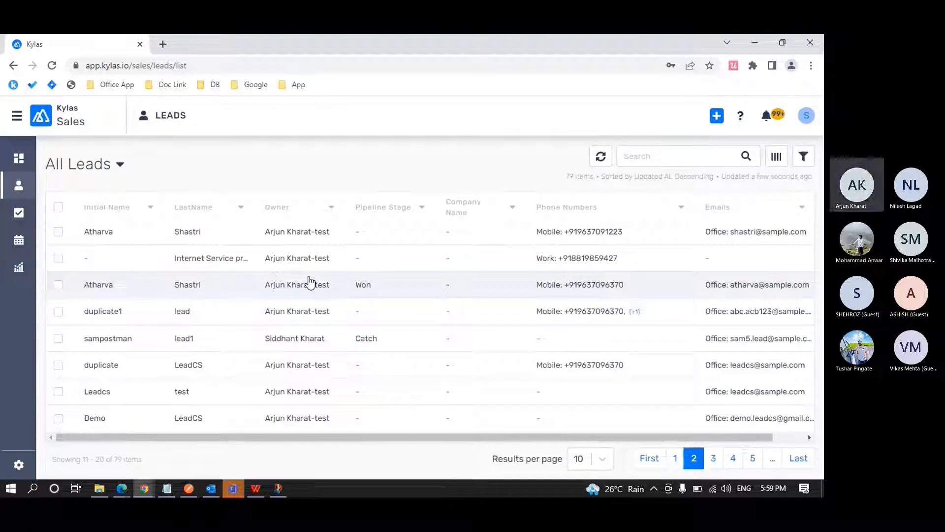
Switch to Edge and examine the Sales profile's Module & Object Permissions, including the Lead Management row.
{"action": "key", "text": "alt+Tab"}
{"action": "scroll", "coordinate": [384, 278], "scroll_direction": "down", "scroll_amount": 4}
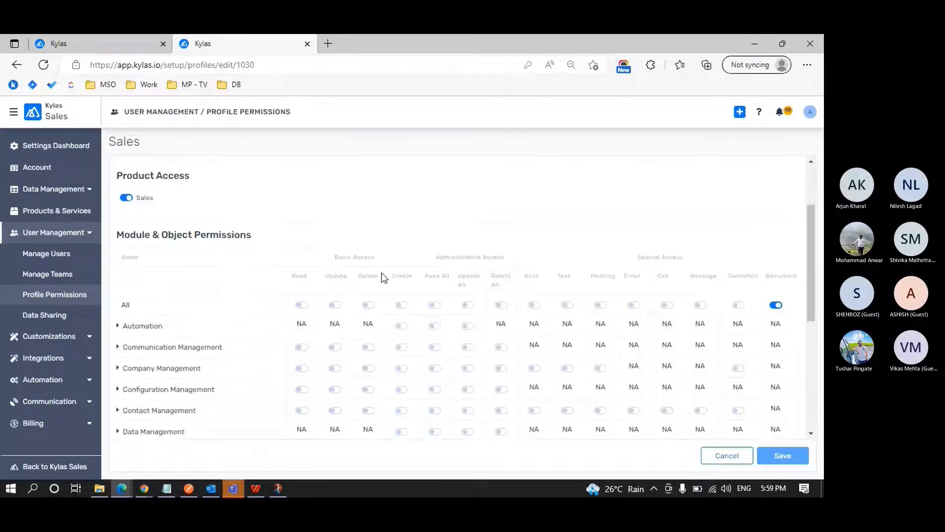
{"action": "scroll", "coordinate": [382, 272], "scroll_direction": "down", "scroll_amount": 1}
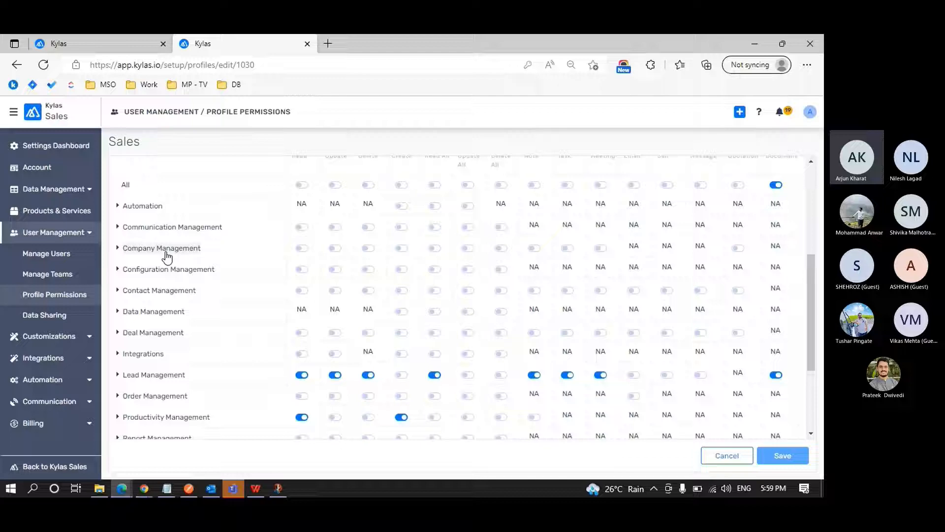
Switch to Chrome and open the signed-in Sales user's account profile to check which user is logged in.
{"action": "key", "text": "alt+Tab"}
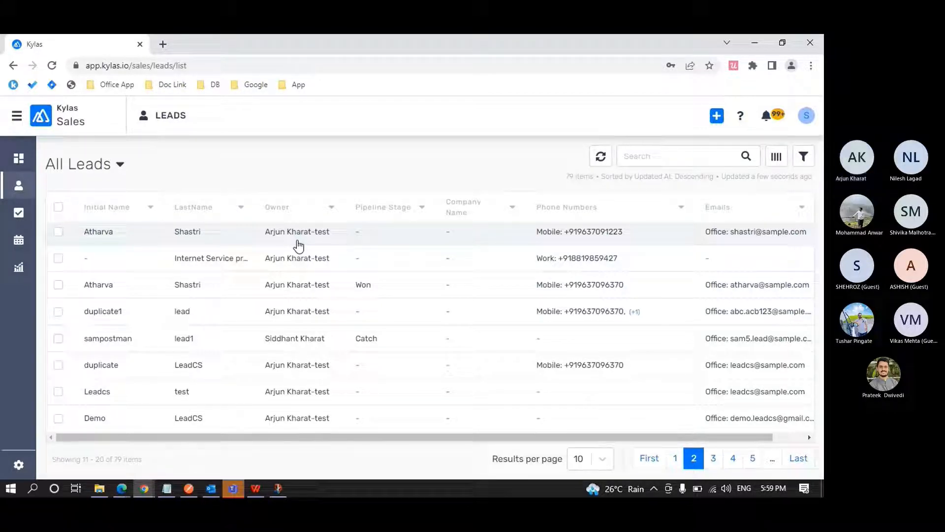
{"action": "left_click", "coordinate": [807, 118]}
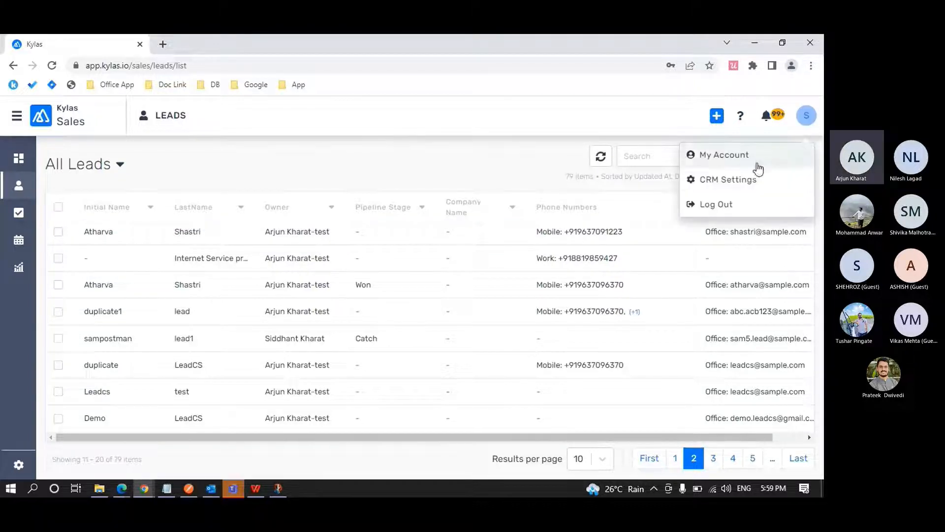
{"action": "left_click", "coordinate": [754, 161]}
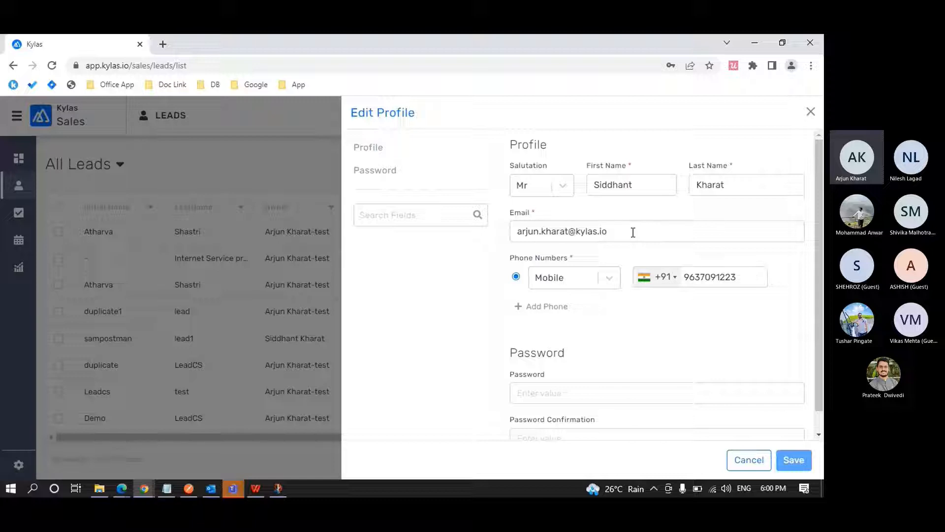
Recheck the Sales profile's permission columns in Edge, return to Chrome and close the Edit Profile form to view the lead owners.
{"action": "key", "text": "alt+Tab"}
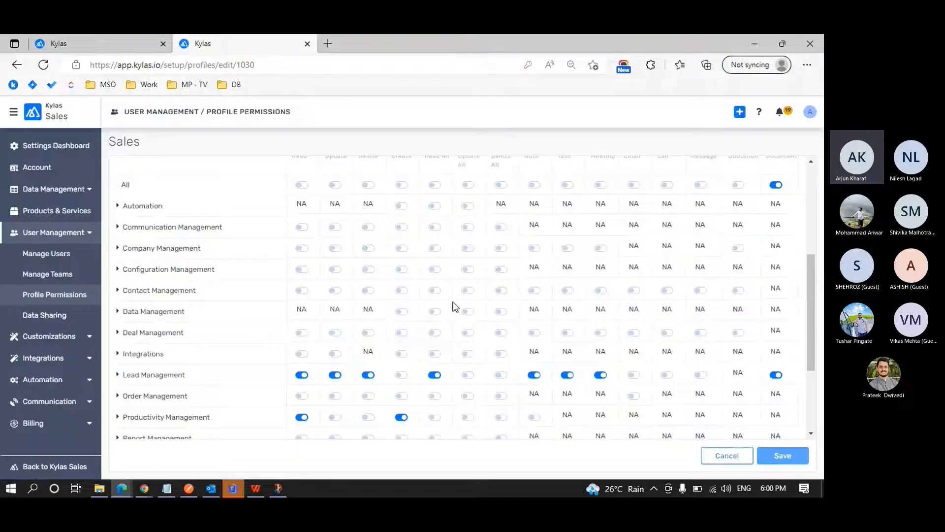
{"action": "scroll", "coordinate": [455, 307], "scroll_direction": "up", "scroll_amount": 1}
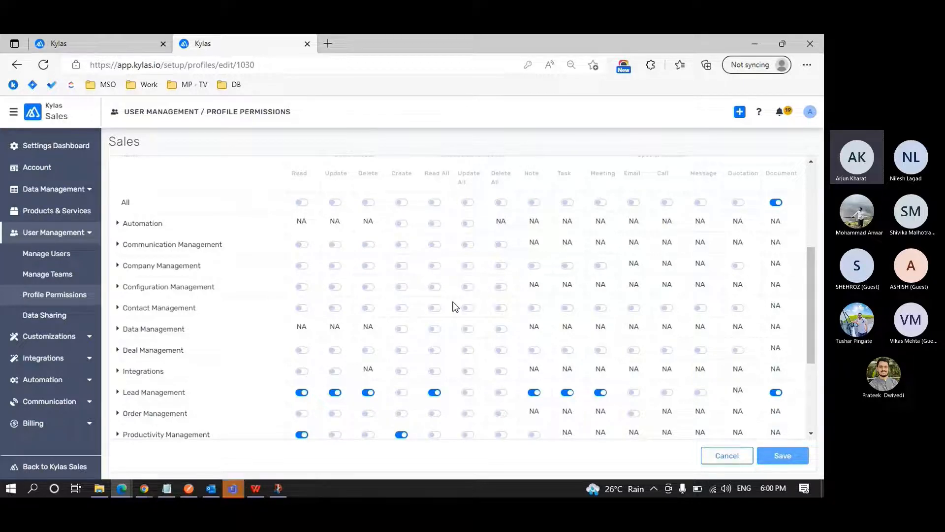
{"action": "key", "text": "alt+Tab"}
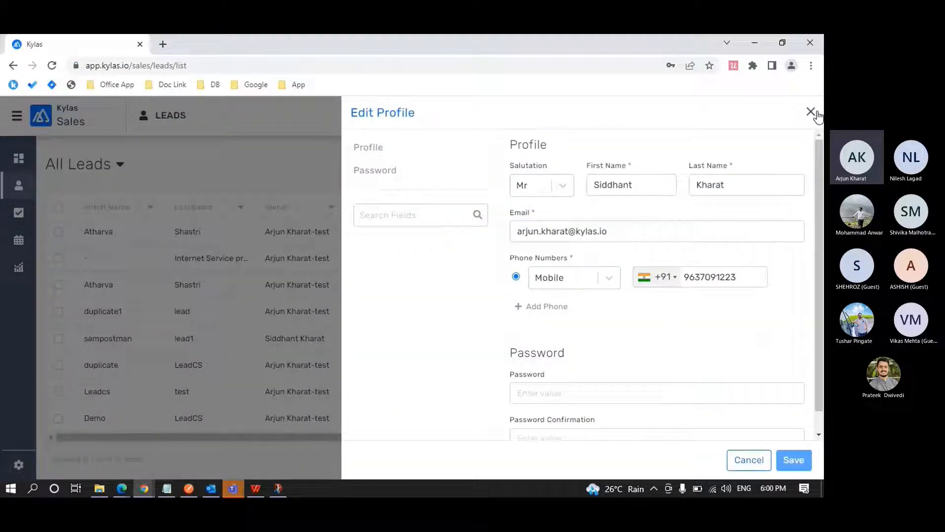
{"action": "left_click", "coordinate": [812, 112]}
{"action": "scroll", "coordinate": [320, 279], "scroll_direction": "up", "scroll_amount": 1}
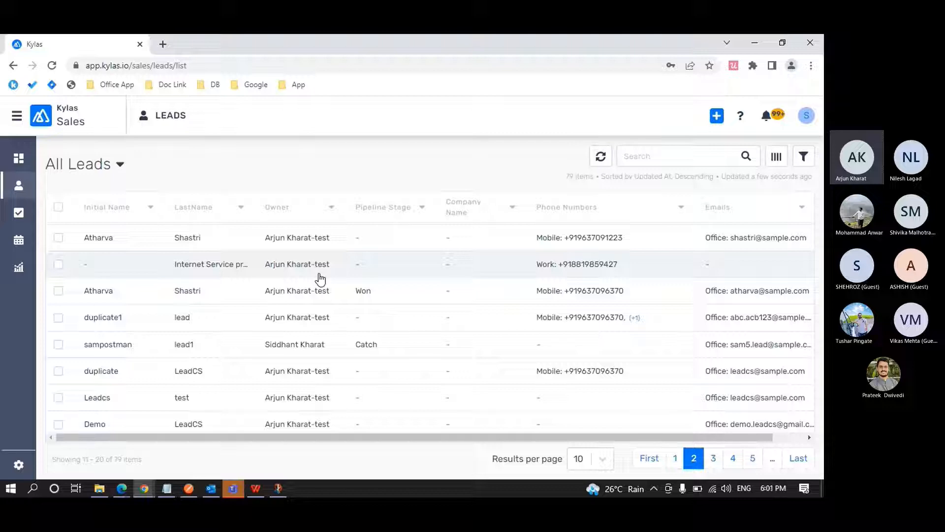
Switch to Edge and check the Lead Management row's Read All and basic access toggles in the Sales profile.
{"action": "key", "text": "alt+Tab"}
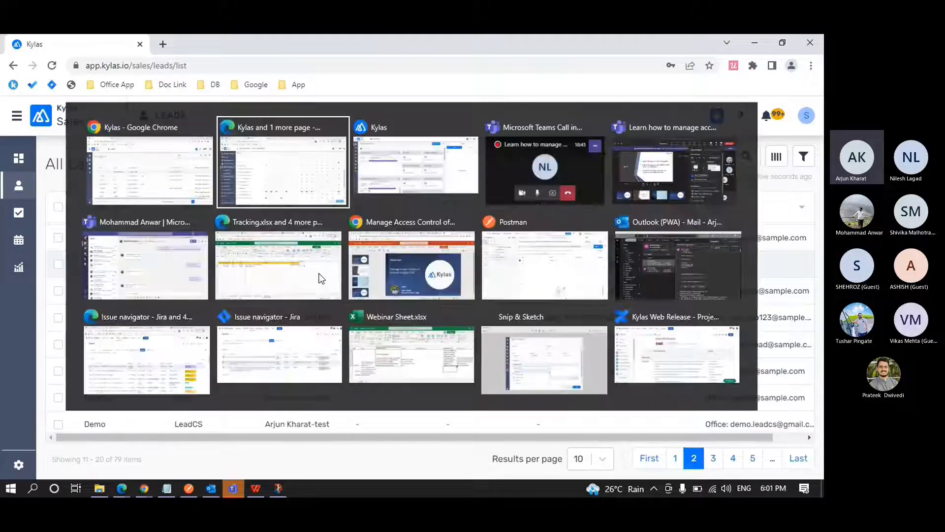
{"action": "scroll", "coordinate": [436, 261], "scroll_direction": "up", "scroll_amount": 1}
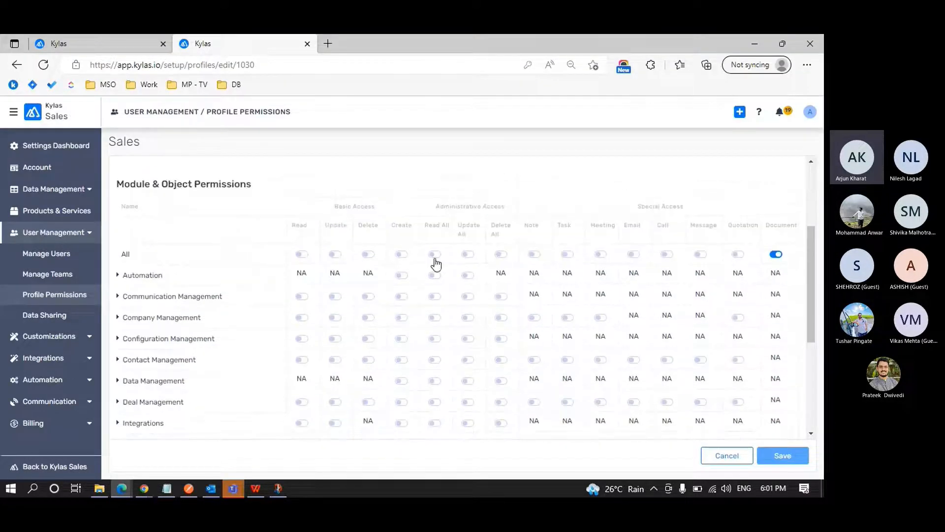
{"action": "scroll", "coordinate": [436, 265], "scroll_direction": "down", "scroll_amount": 1}
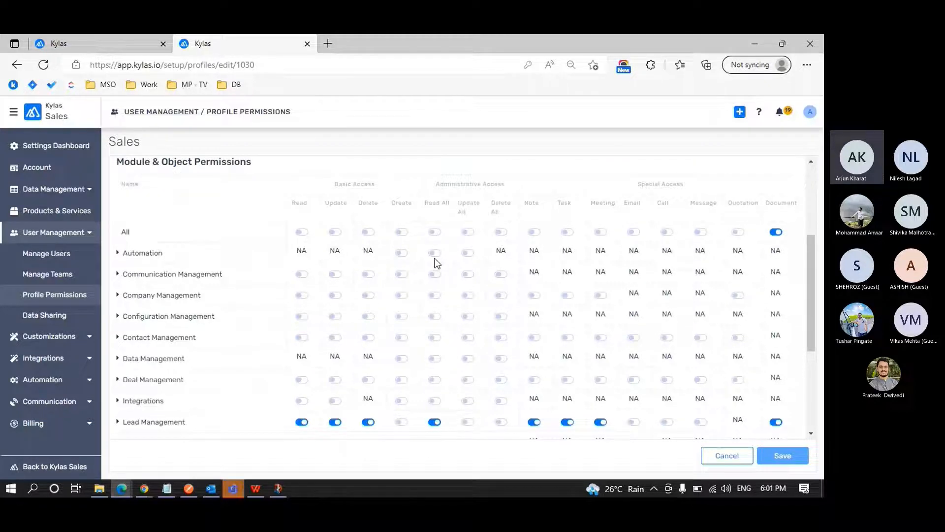
{"action": "scroll", "coordinate": [435, 263], "scroll_direction": "down", "scroll_amount": 1}
{"action": "scroll", "coordinate": [435, 263], "scroll_direction": "down", "scroll_amount": 1}
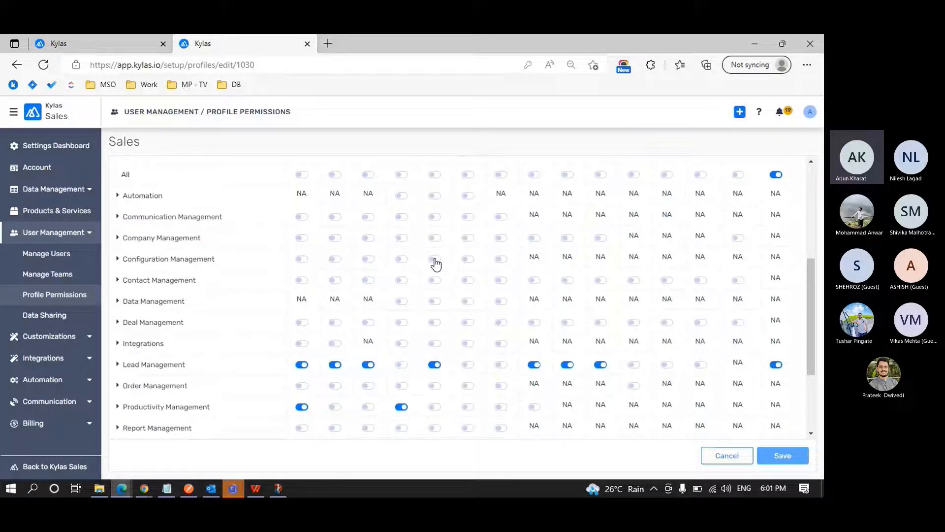
Return to Chrome and compare the detail pages of the first lead on page 2 and the first lead on page 1 of All Leads.
{"action": "key", "text": "alt+Tab"}
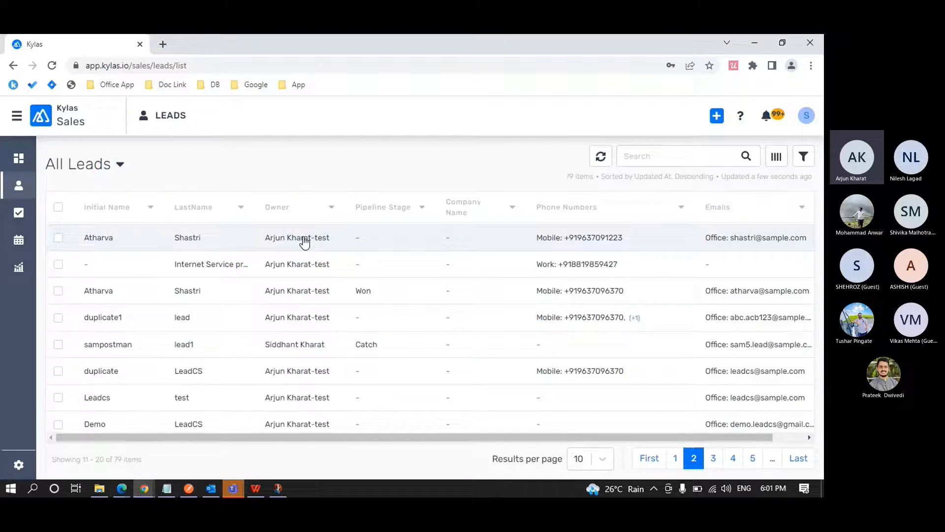
{"action": "left_click", "coordinate": [304, 240]}
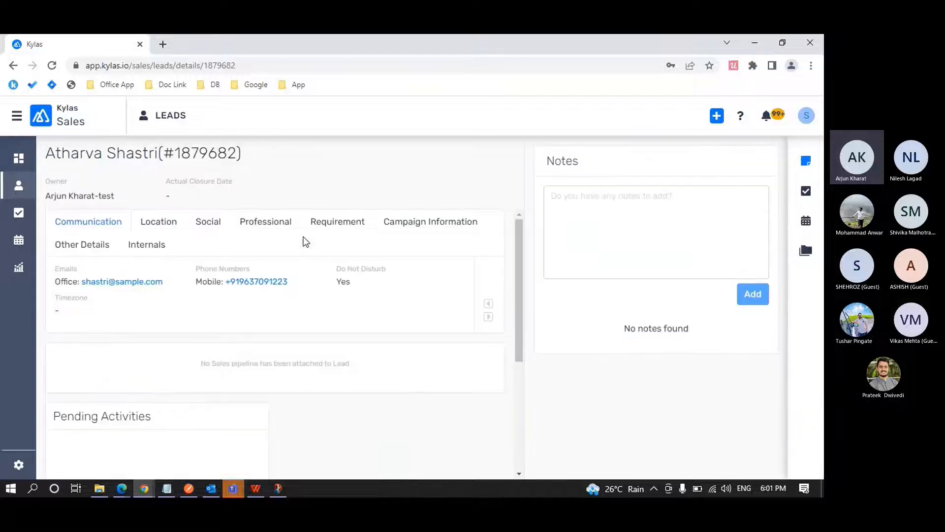
{"action": "left_click", "coordinate": [18, 185]}
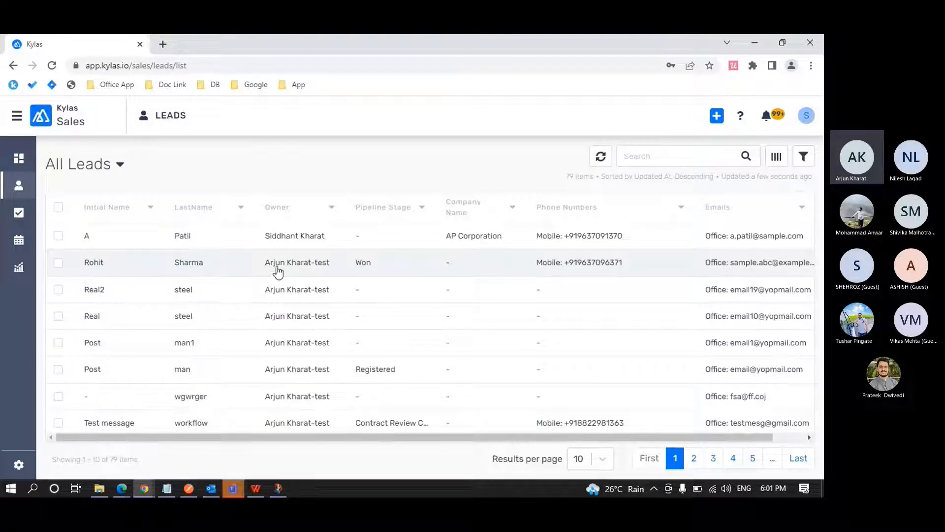
{"action": "left_click", "coordinate": [294, 236]}
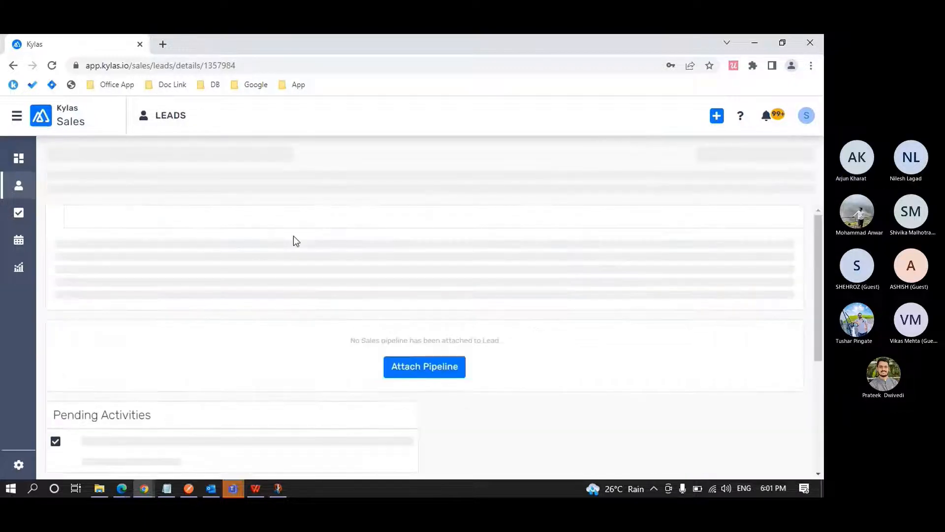
{"action": "left_click", "coordinate": [18, 188]}
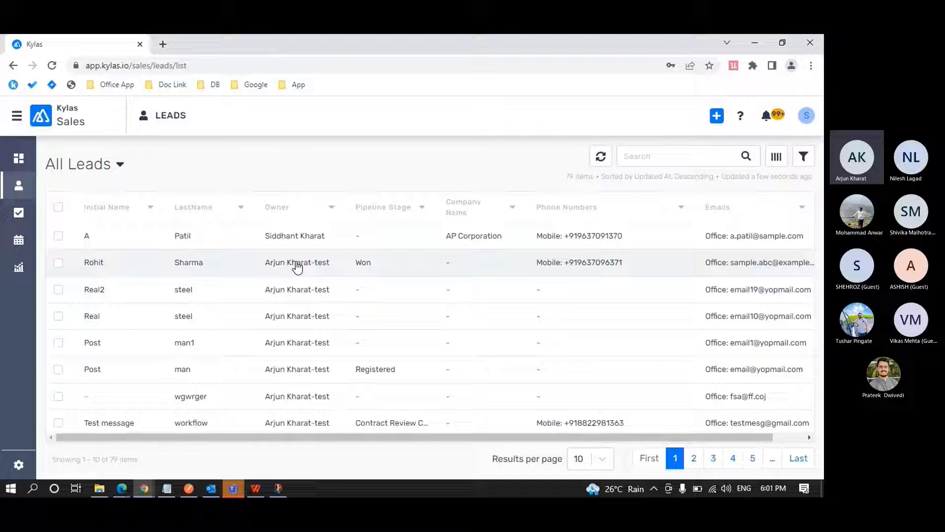
Open the signed-in user's own lead, look through its Edit Lead form and close the form without saving.
{"action": "left_click", "coordinate": [300, 239]}
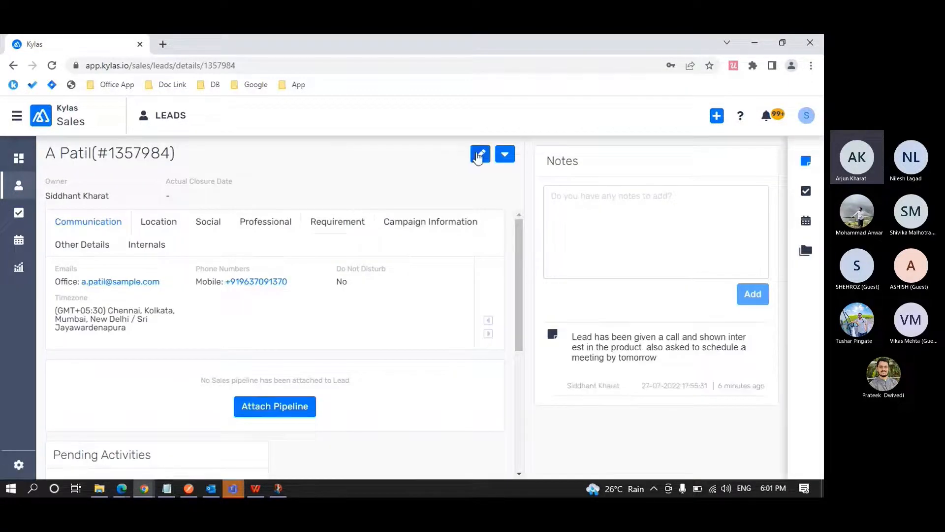
{"action": "left_click", "coordinate": [478, 155]}
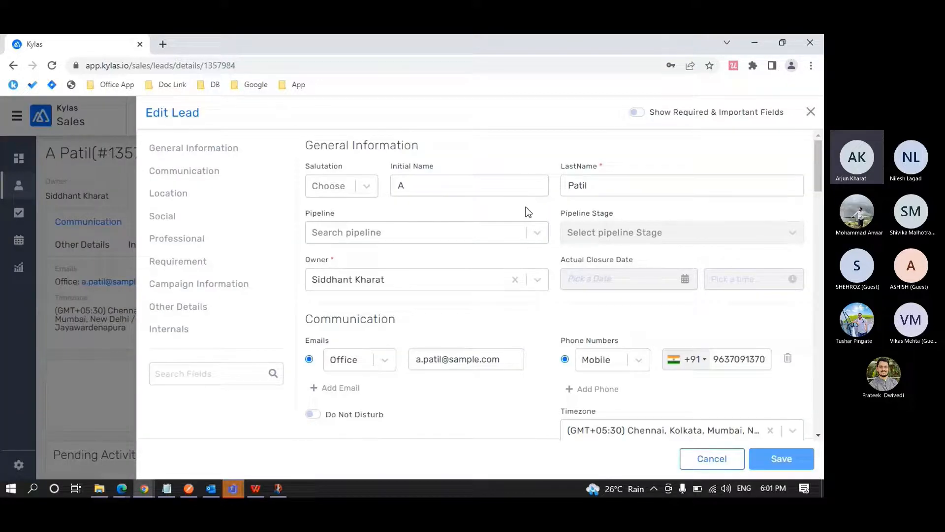
{"action": "scroll", "coordinate": [525, 207], "scroll_direction": "down", "scroll_amount": 8}
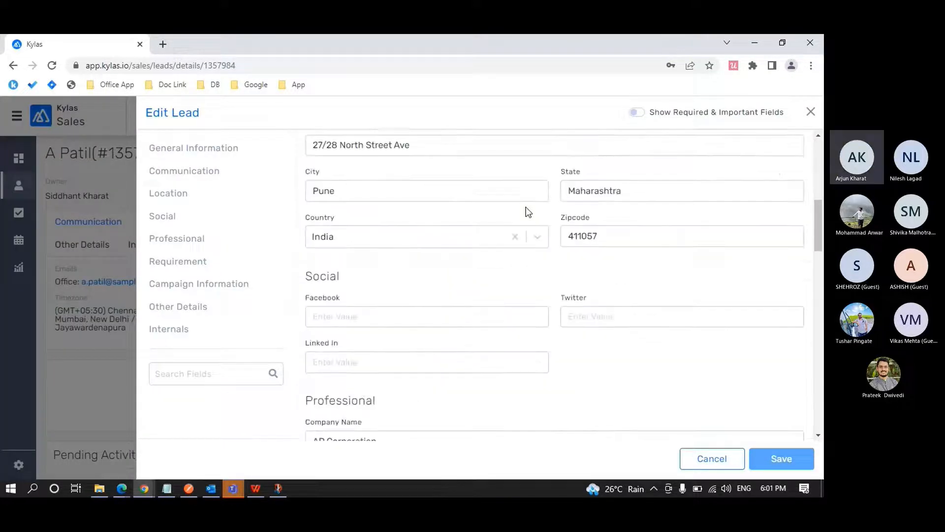
{"action": "scroll", "coordinate": [526, 207], "scroll_direction": "down", "scroll_amount": 3}
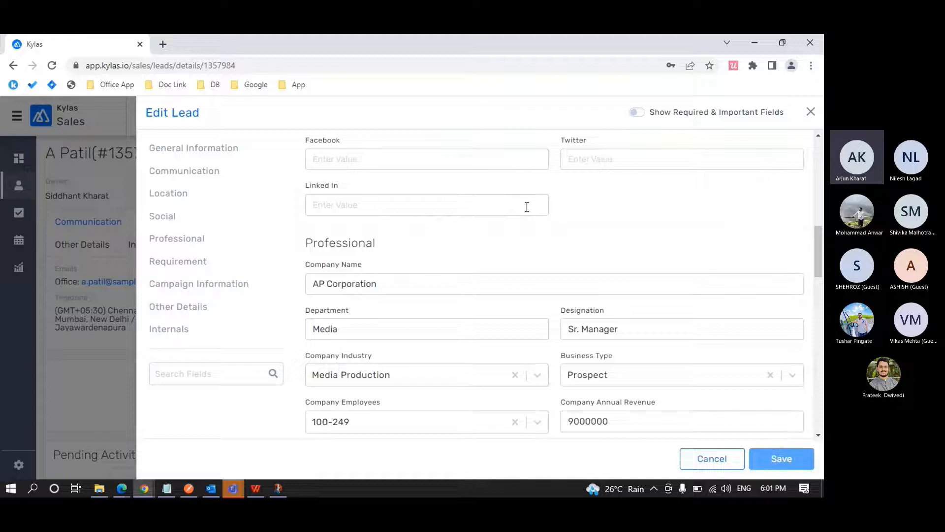
{"action": "left_click", "coordinate": [811, 113]}
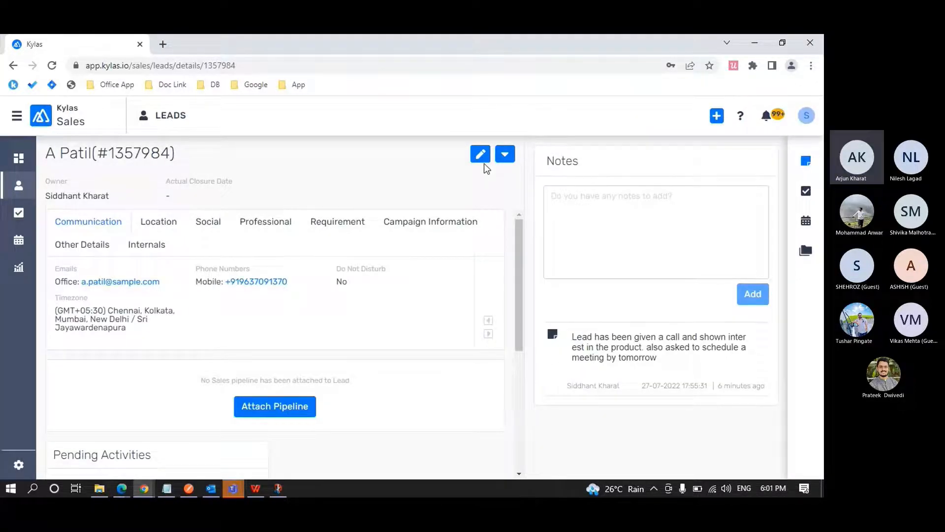
Go back to the Leads list and open the second and third leads, owned by another user, to check for edit options.
{"action": "left_click", "coordinate": [17, 185]}
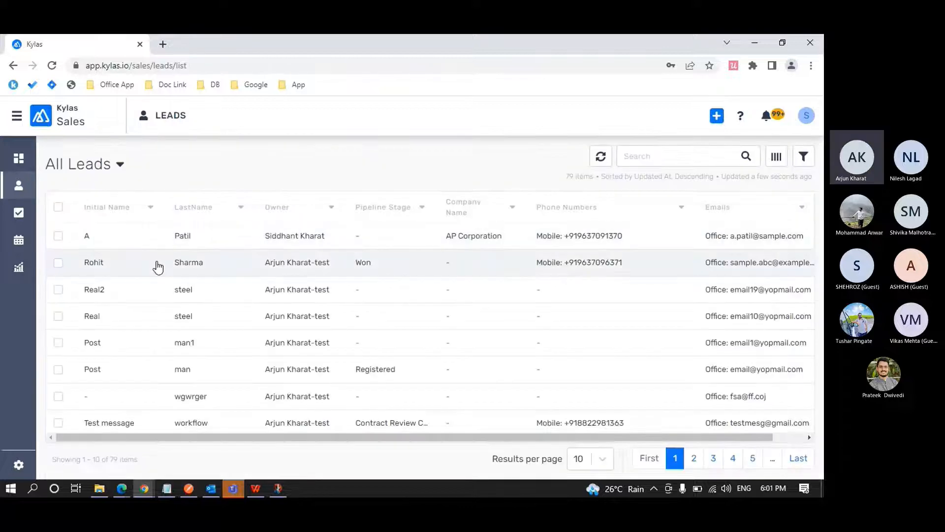
{"action": "left_click", "coordinate": [288, 270]}
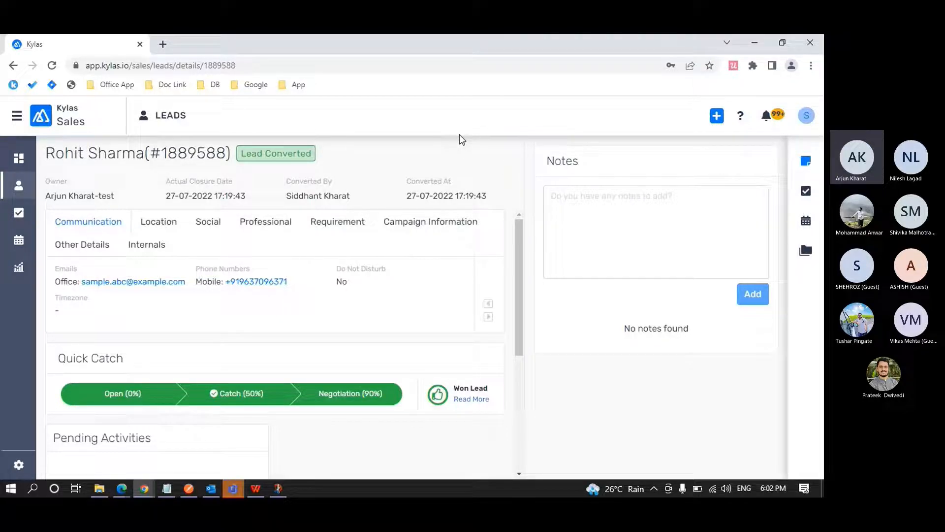
{"action": "left_click", "coordinate": [20, 183]}
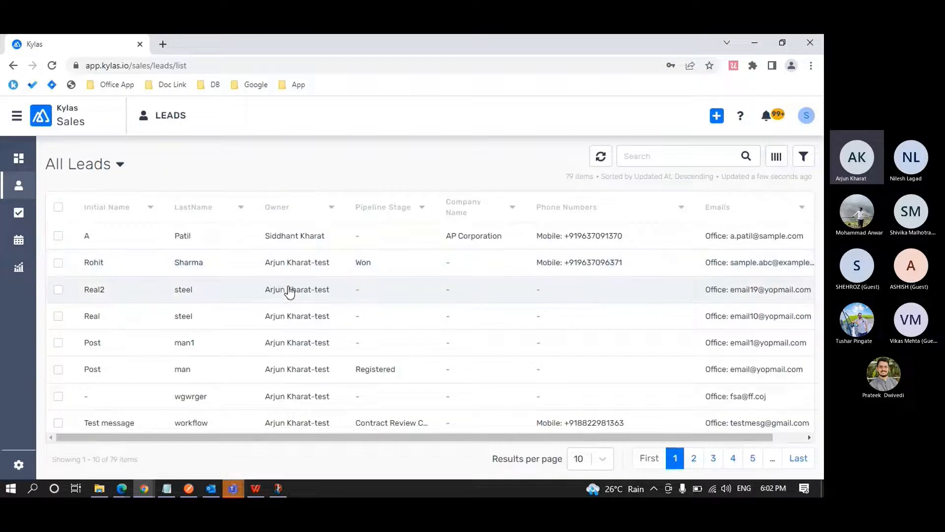
{"action": "left_click", "coordinate": [290, 291]}
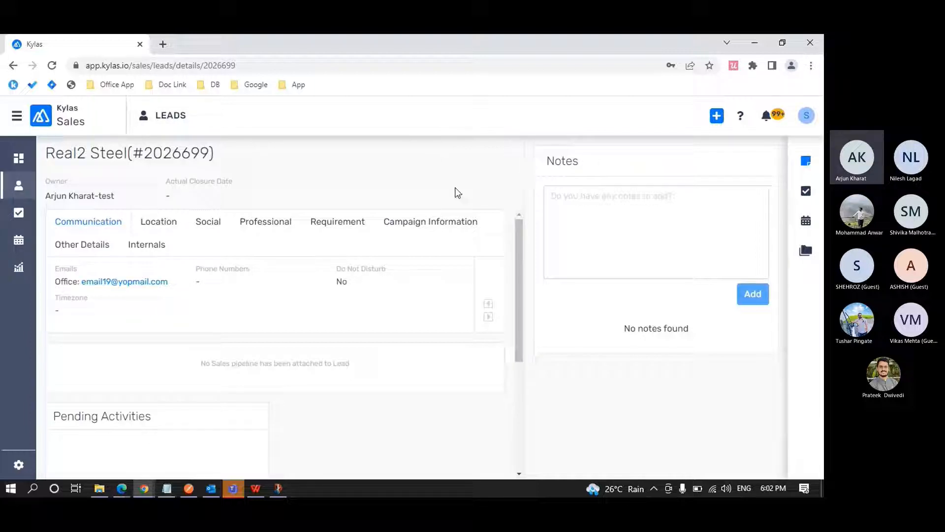
Duplicate the browser tab and open the signed-in user's own lead from the Leads list in the new tab.
{"action": "right_click", "coordinate": [49, 41]}
{"action": "left_click", "coordinate": [81, 130]}
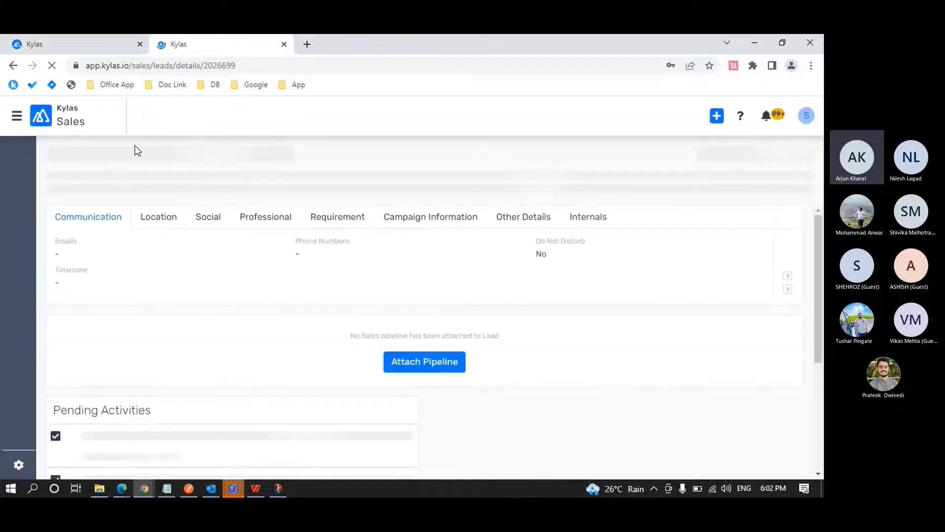
{"action": "left_click", "coordinate": [23, 180]}
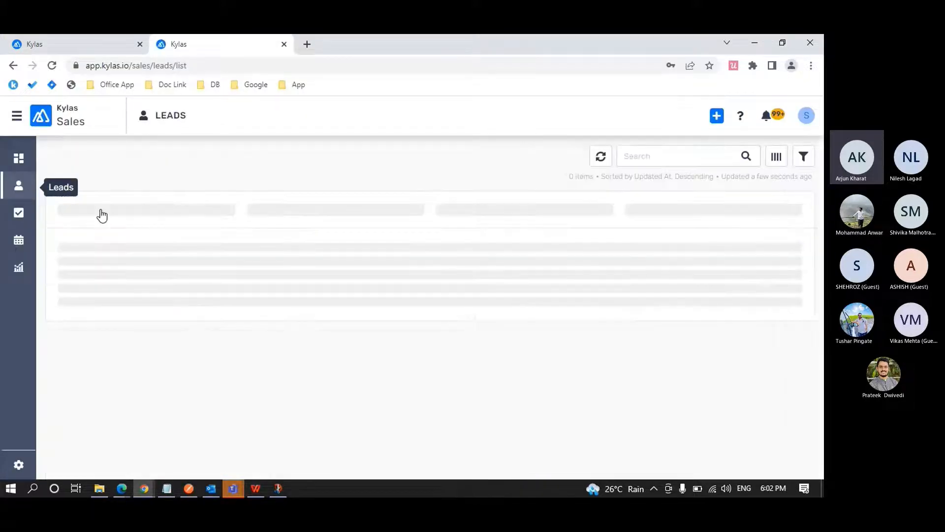
{"action": "left_click", "coordinate": [276, 236]}
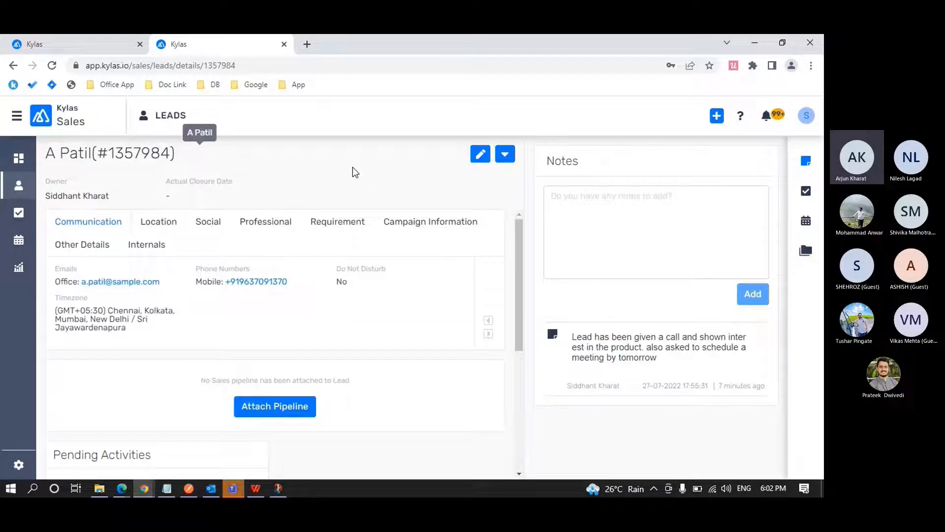
Compare the two lead detail tabs for their available edit actions and highlight the owner's name on the Real2 Steel lead.
{"action": "key", "text": "ctrl+Tab"}
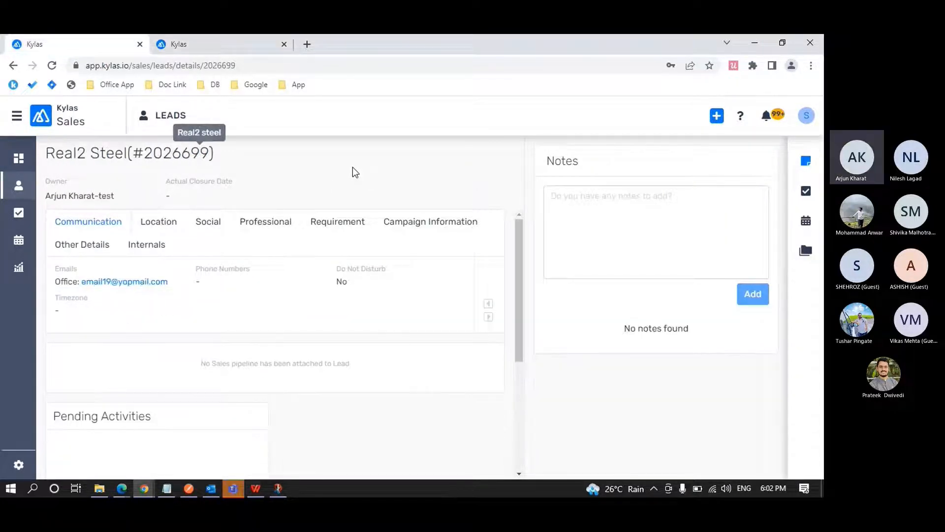
{"action": "key", "text": "ctrl+Tab"}
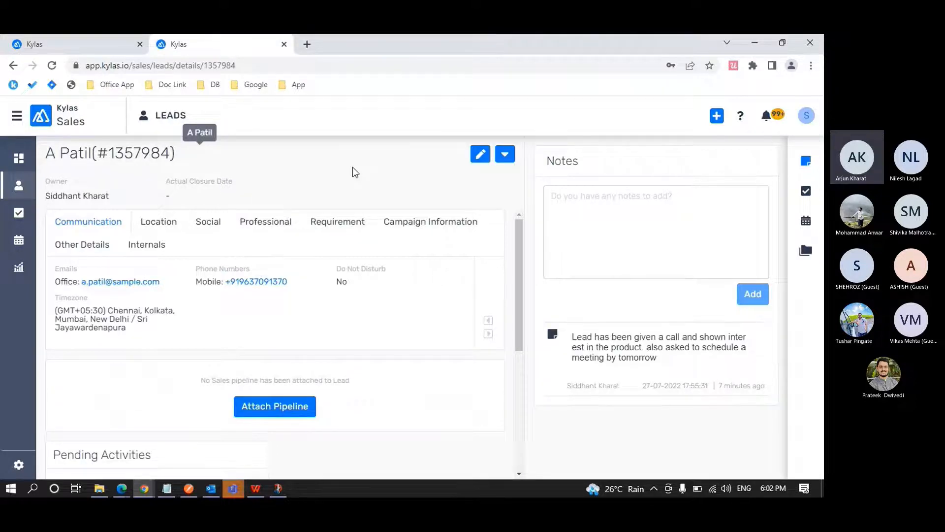
{"action": "key", "text": "ctrl+Tab"}
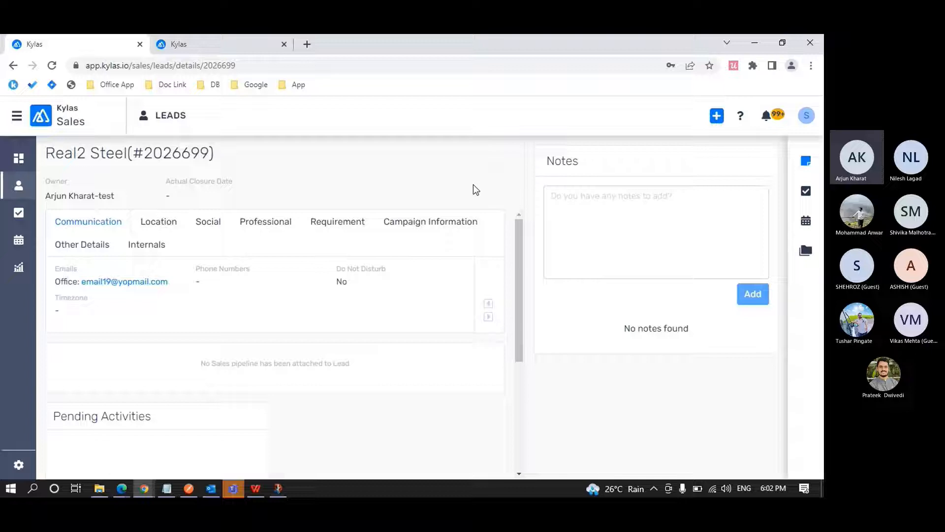
{"action": "key", "text": "ctrl+Tab"}
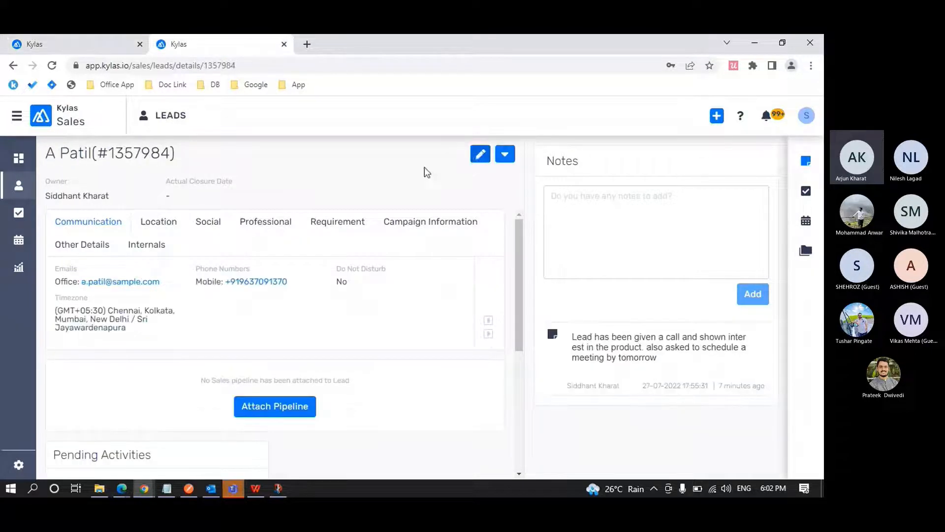
{"action": "key", "text": "ctrl+Tab"}
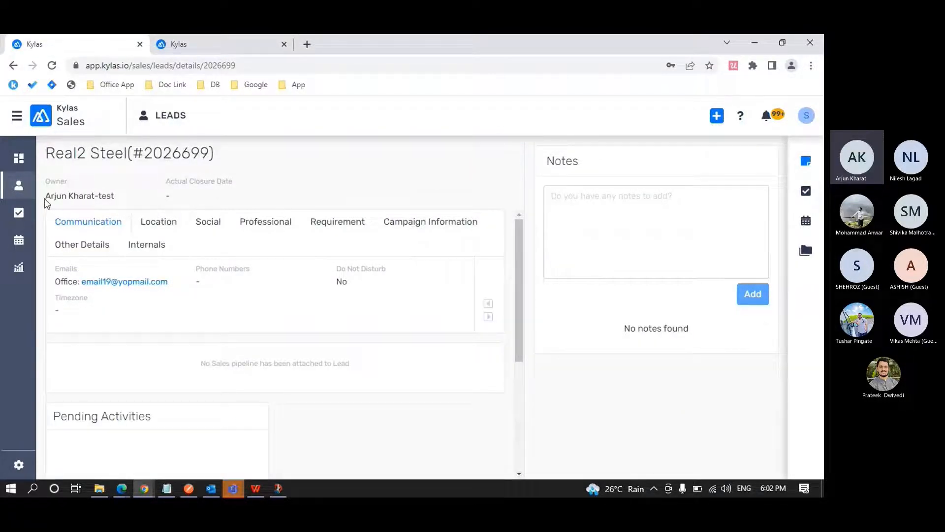
{"action": "left_click_drag", "start_coordinate": [44, 199], "coordinate": [127, 195]}
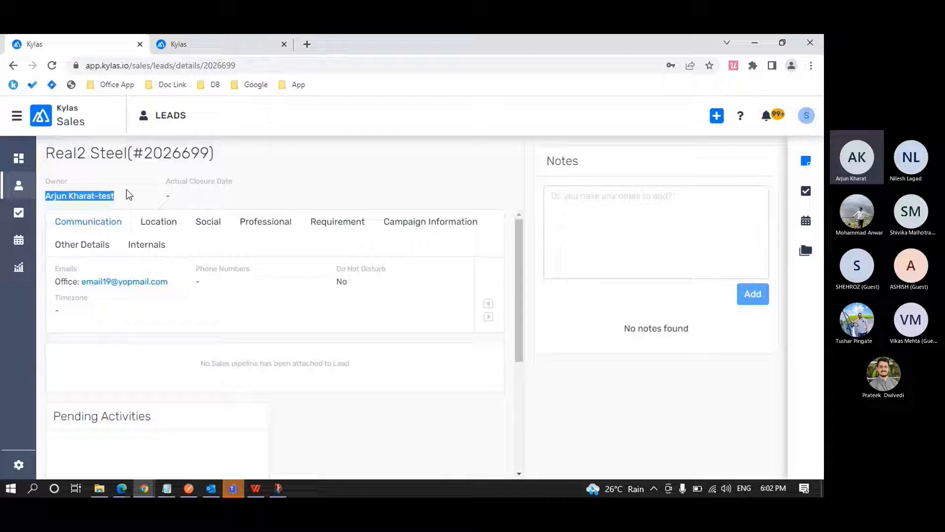
{"action": "left_click", "coordinate": [267, 191]}
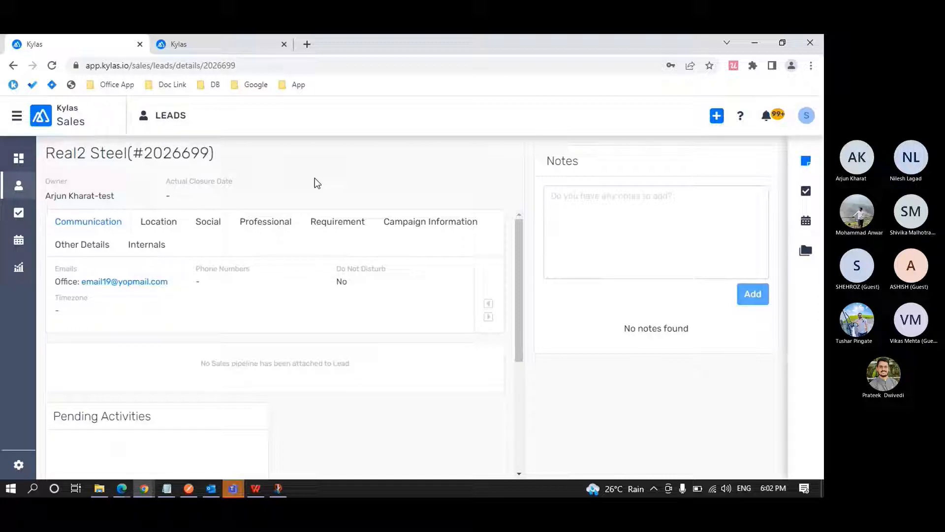
View the signed-in user's own lead, recheck the Sales profile permissions in Edge and return to Chrome.
{"action": "left_click", "coordinate": [232, 52]}
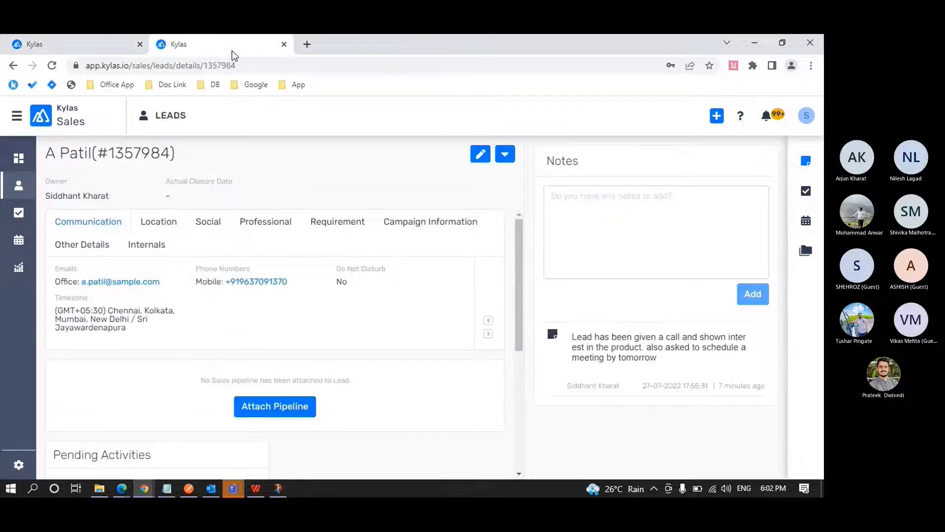
{"action": "mouse_move", "coordinate": [122, 489]}
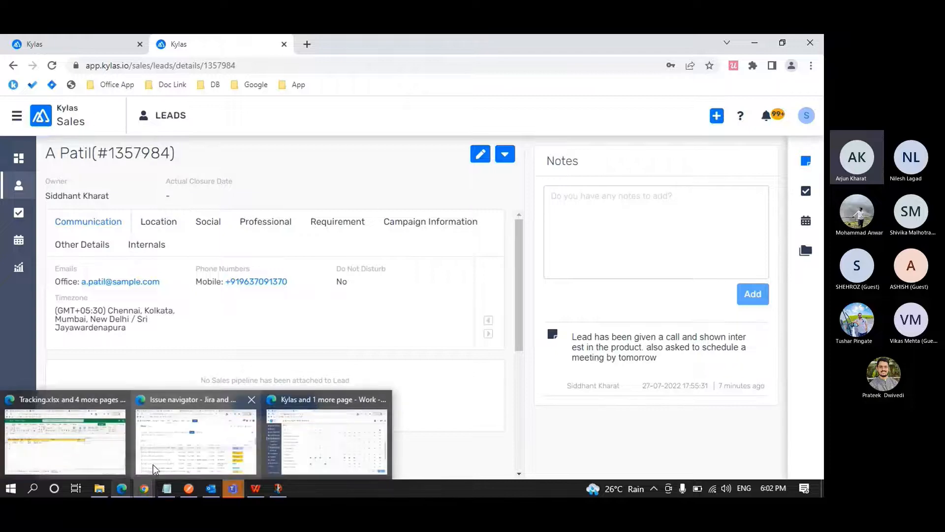
{"action": "left_click", "coordinate": [307, 450]}
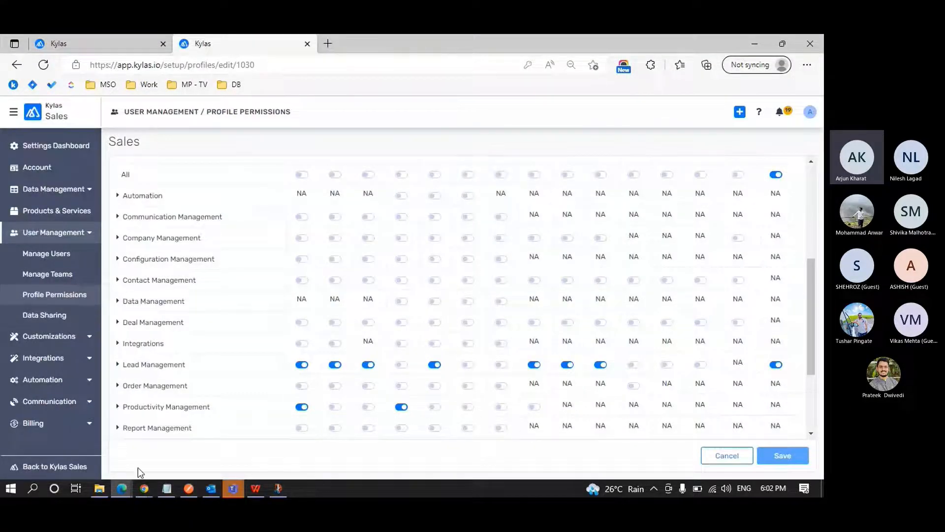
{"action": "mouse_move", "coordinate": [144, 489]}
{"action": "left_click", "coordinate": [193, 452]}
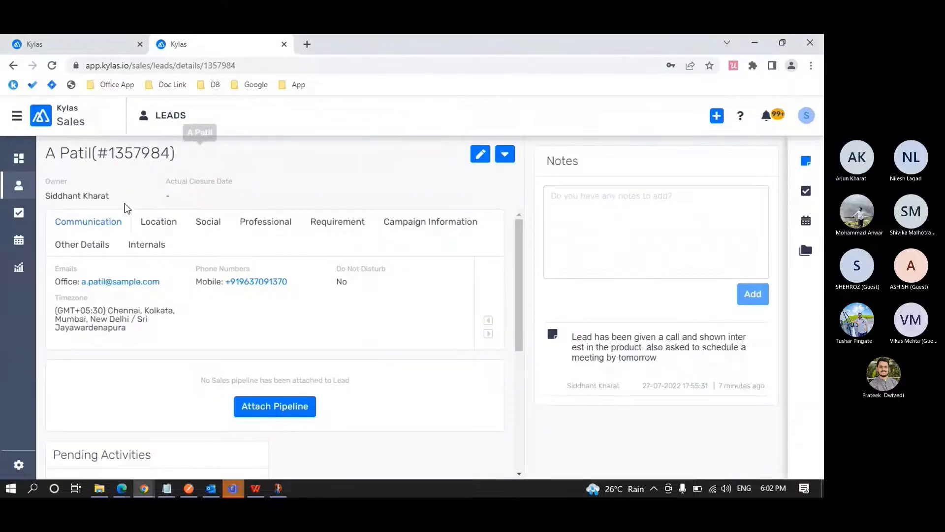
Show the Real2 Steel lead again and highlight its owner's name and the Owner label.
{"action": "left_click", "coordinate": [63, 45]}
{"action": "left_click_drag", "start_coordinate": [46, 196], "coordinate": [117, 196]}
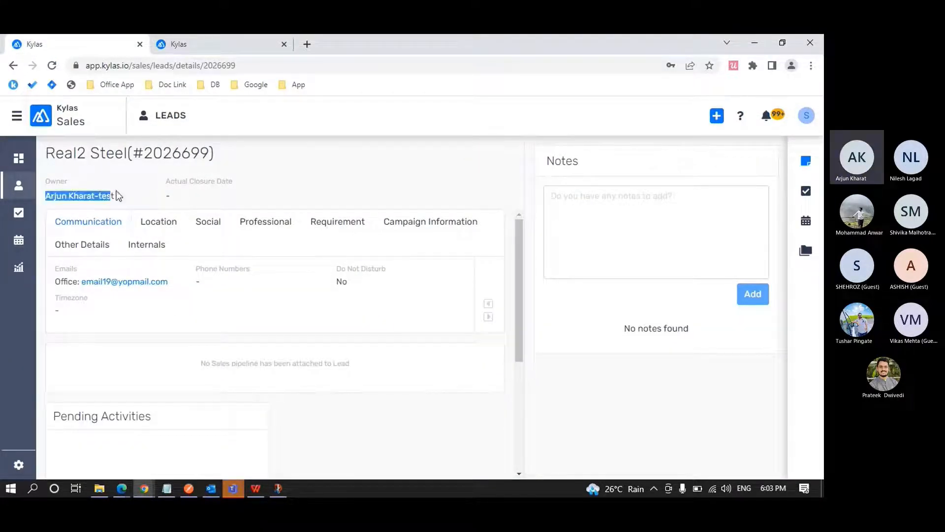
{"action": "double_click", "coordinate": [55, 182]}
{"action": "left_click", "coordinate": [49, 156]}
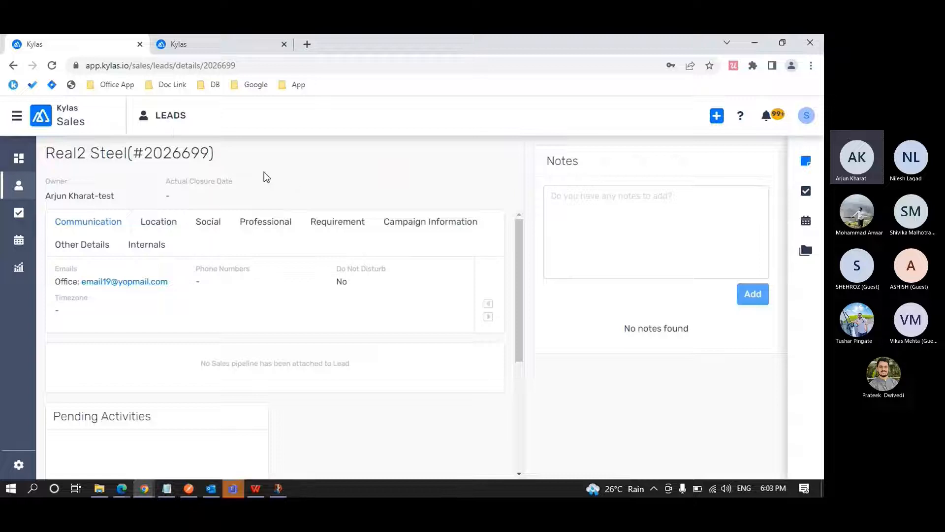
Switch to the admin account's Edge window and start a new sharing rule under Data Sharing.
{"action": "left_click", "coordinate": [806, 115]}
{"action": "left_click", "coordinate": [582, 126]}
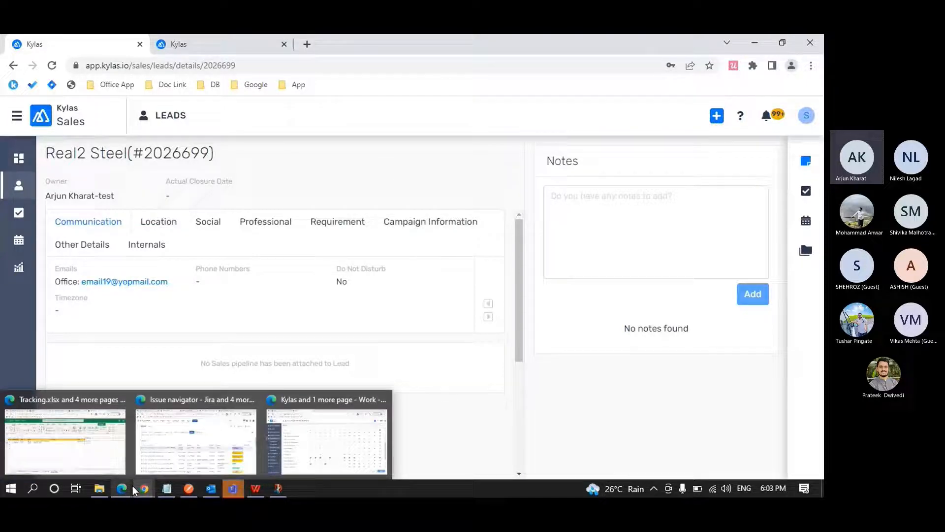
{"action": "left_click", "coordinate": [296, 435]}
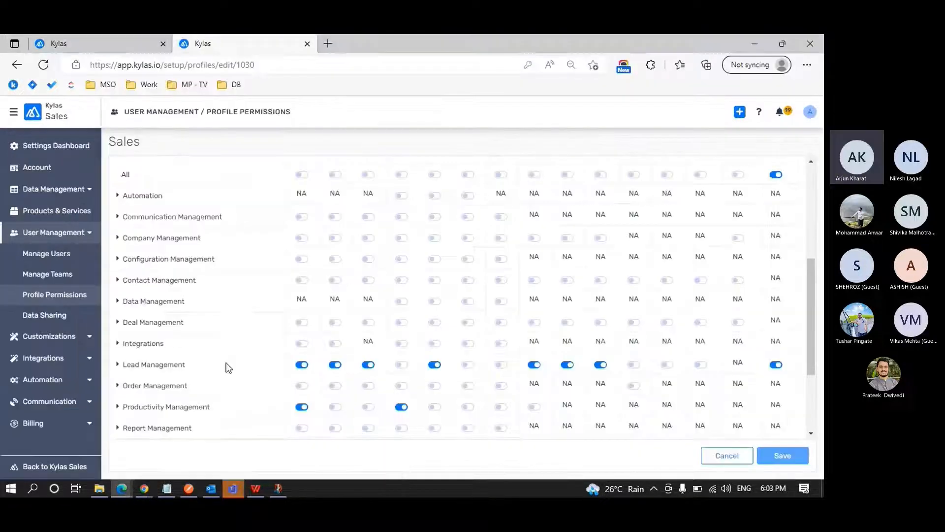
{"action": "left_click", "coordinate": [55, 318]}
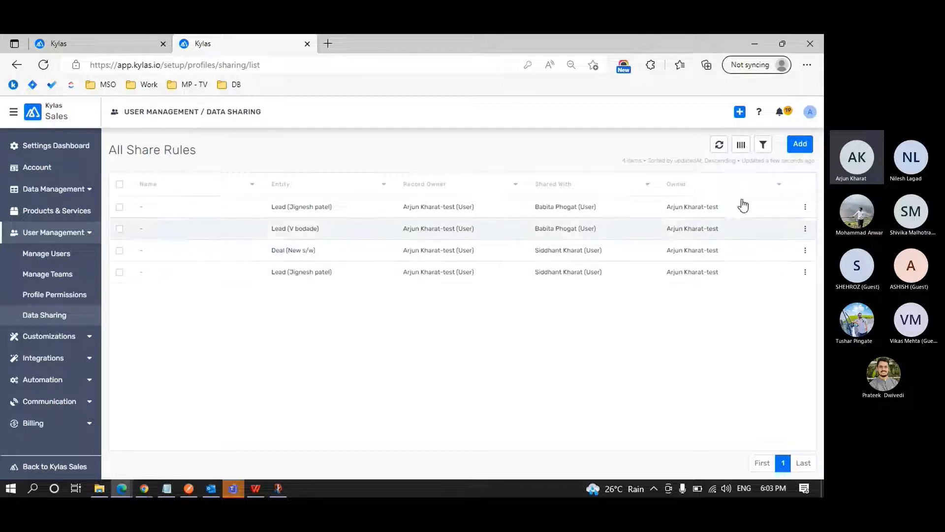
{"action": "left_click", "coordinate": [804, 150]}
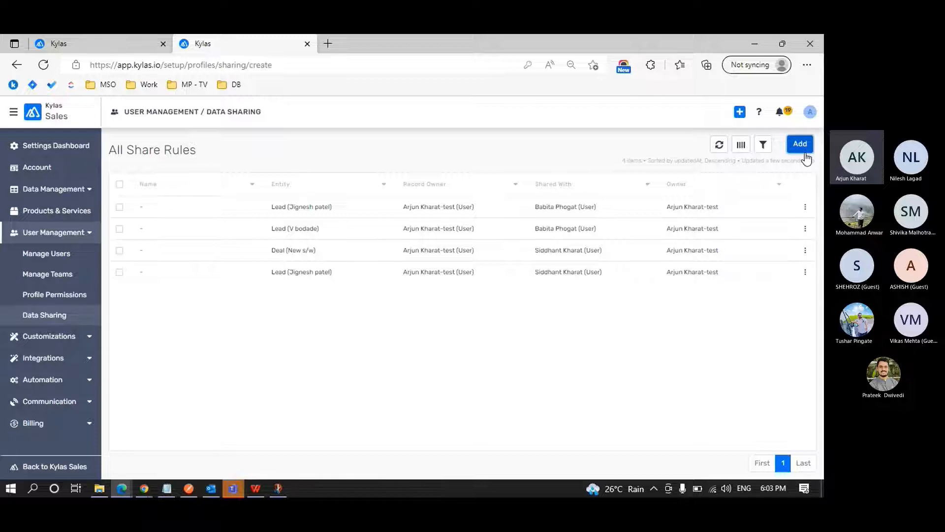
Name the rule "Share with" plus the sales user's first name, and share it with that individual user.
{"action": "left_click", "coordinate": [247, 203]}
{"action": "type", "text": "Share wi"}
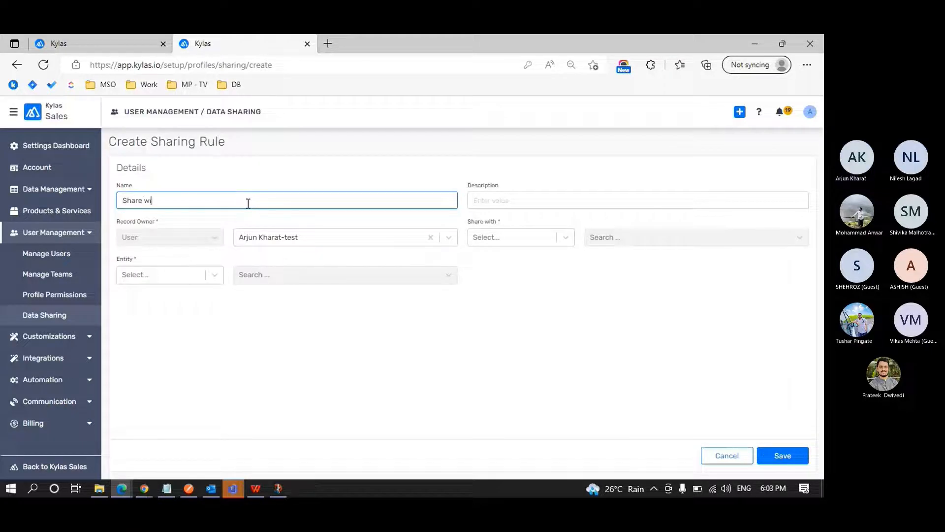
{"action": "type", "text": "th Siddhant"}
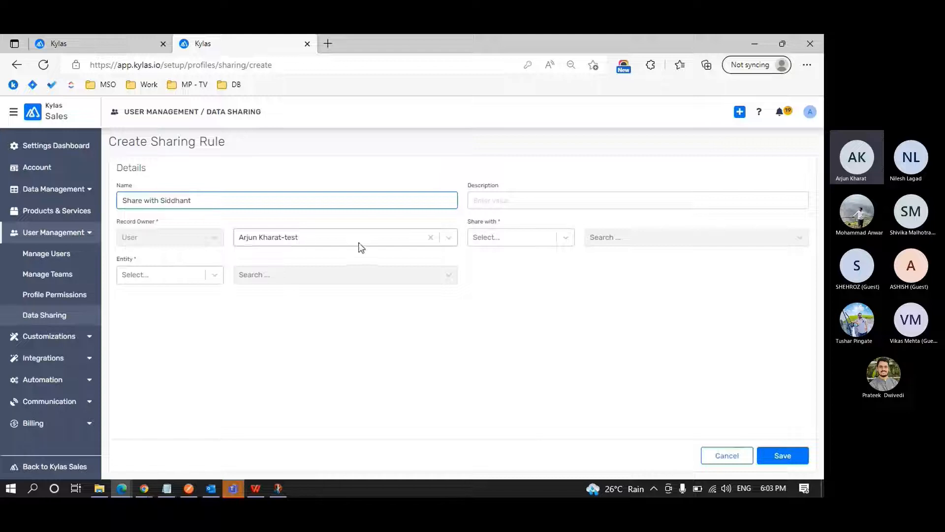
{"action": "left_click", "coordinate": [565, 239]}
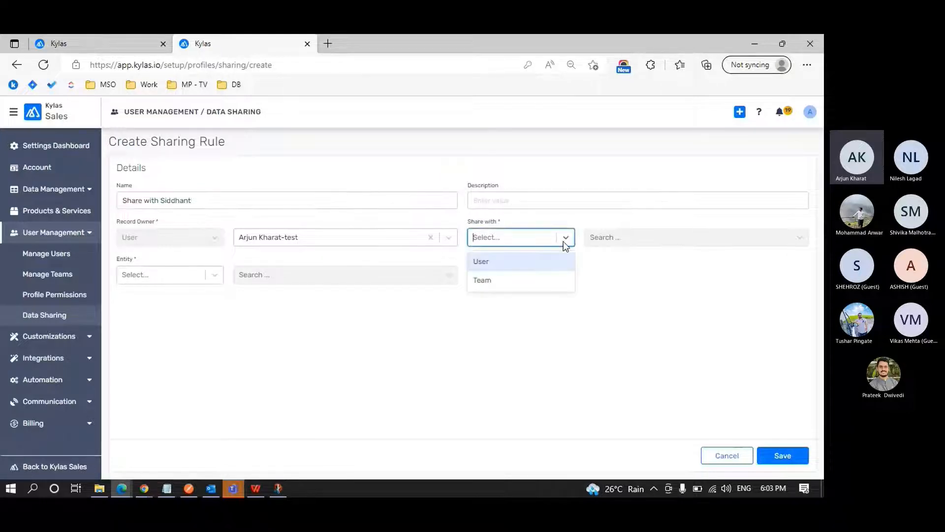
{"action": "left_click", "coordinate": [527, 261]}
{"action": "left_click", "coordinate": [608, 241]}
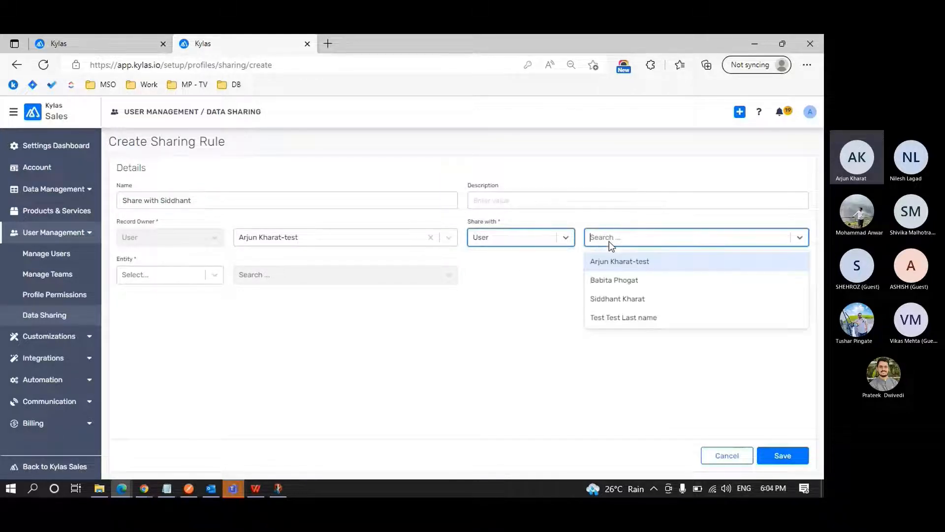
{"action": "left_click", "coordinate": [612, 304]}
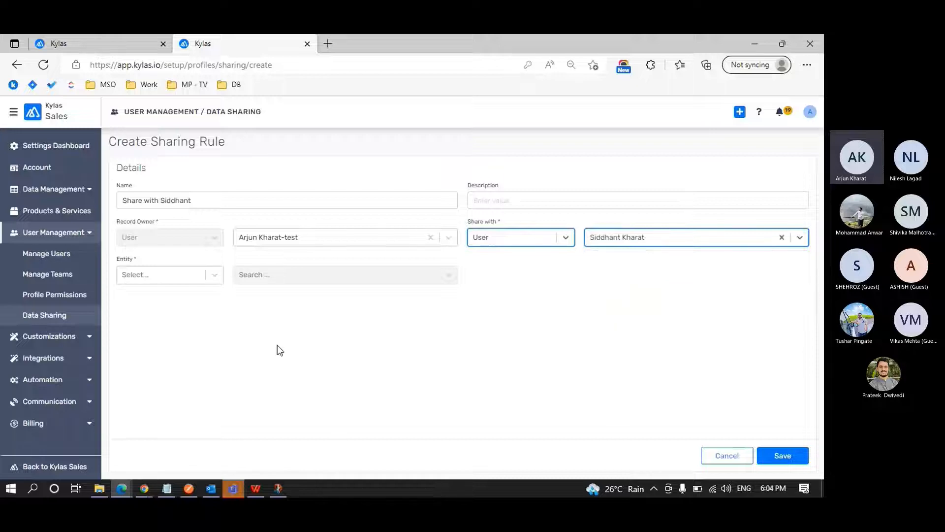
Set the rule's entity to Lead and limit it to the Real2 steel record, checking the lead's name in Chrome.
{"action": "left_click", "coordinate": [213, 277]}
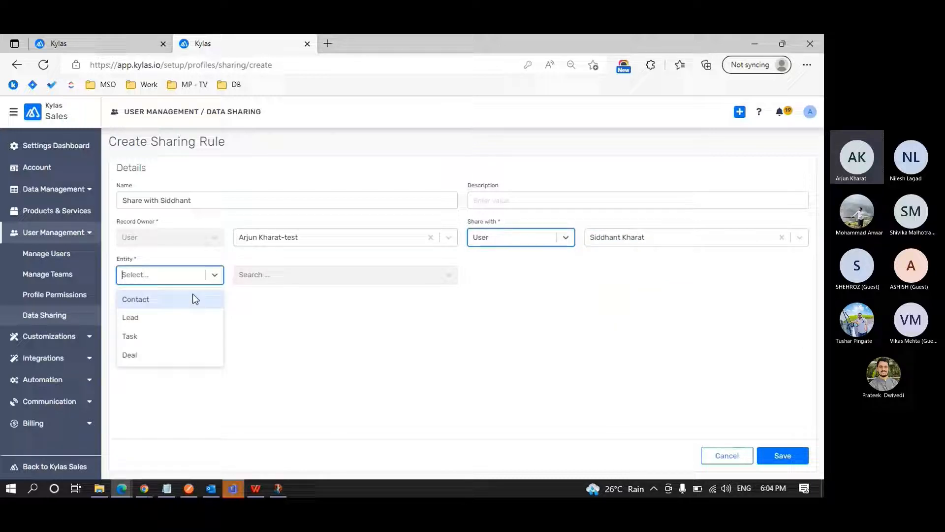
{"action": "left_click", "coordinate": [166, 321]}
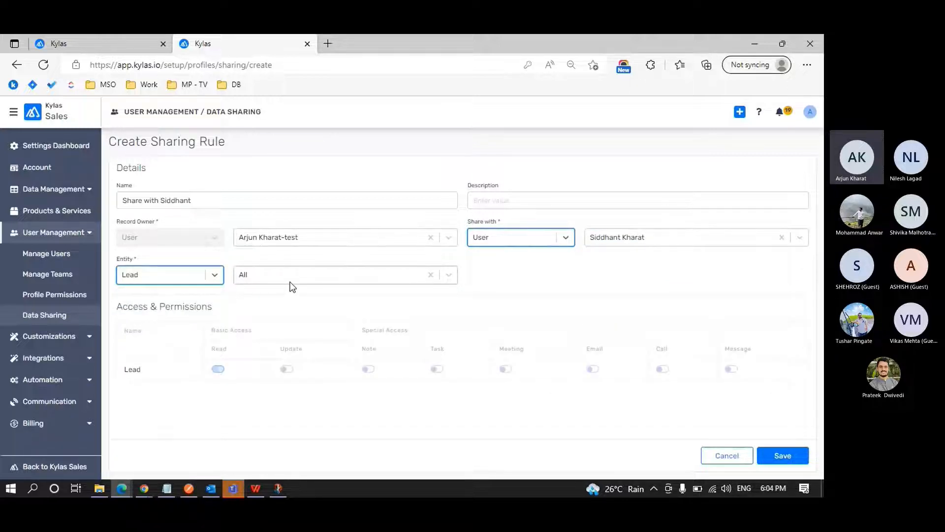
{"action": "mouse_move", "coordinate": [143, 484]}
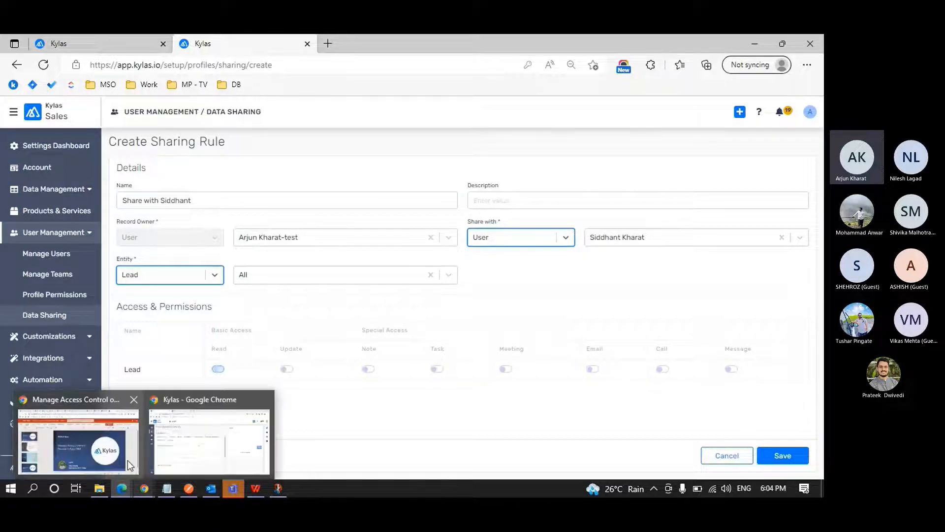
{"action": "left_click", "coordinate": [197, 455]}
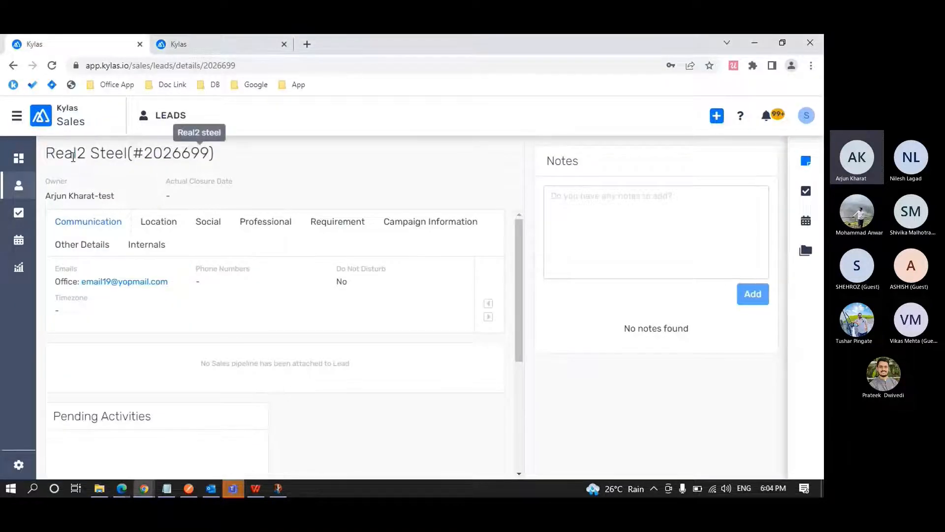
{"action": "key", "text": "alt+Tab"}
{"action": "left_click", "coordinate": [293, 274]}
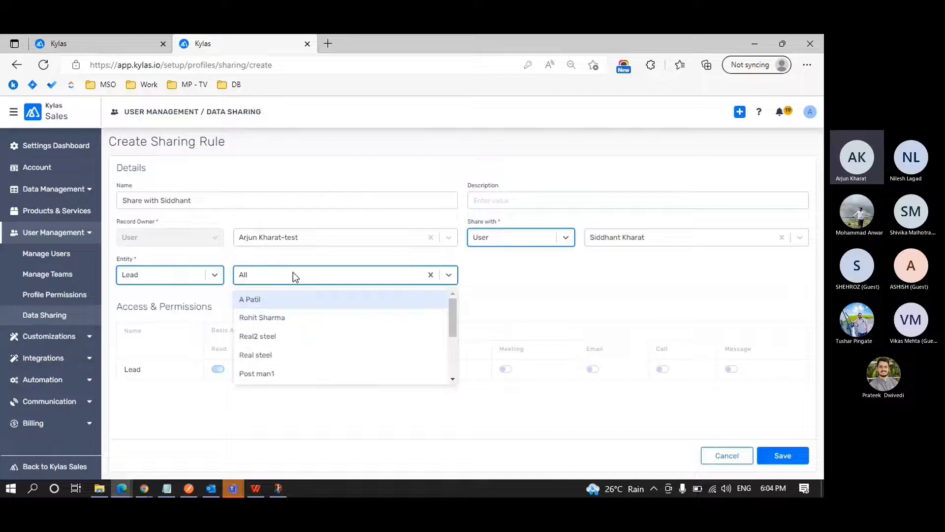
{"action": "type", "text": "rea"}
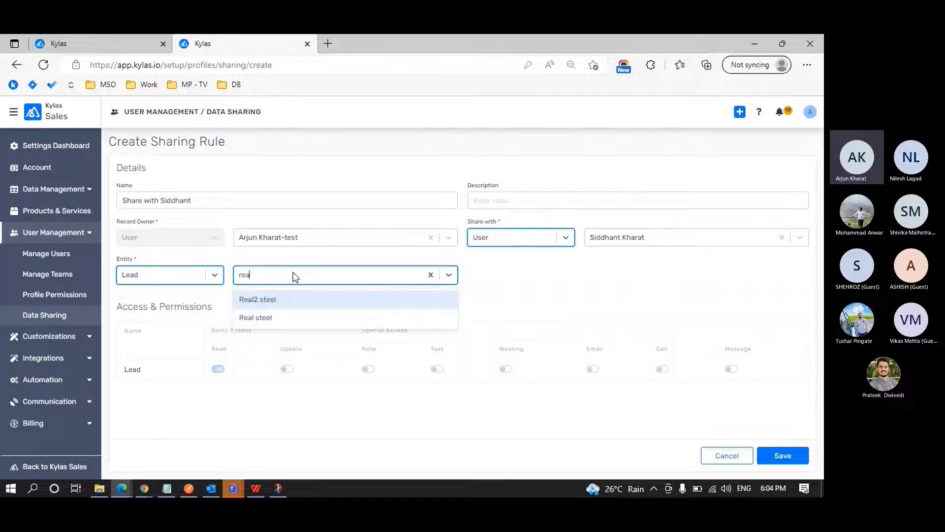
{"action": "left_click", "coordinate": [287, 297]}
{"action": "key", "text": "alt+Tab"}
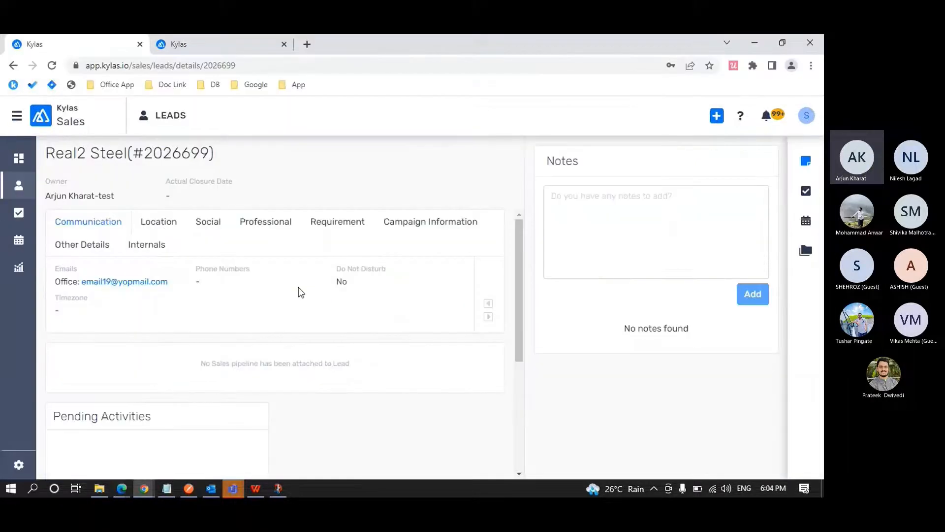
{"action": "left_click_drag", "start_coordinate": [46, 154], "coordinate": [235, 167]}
{"action": "key", "text": "alt+Tab"}
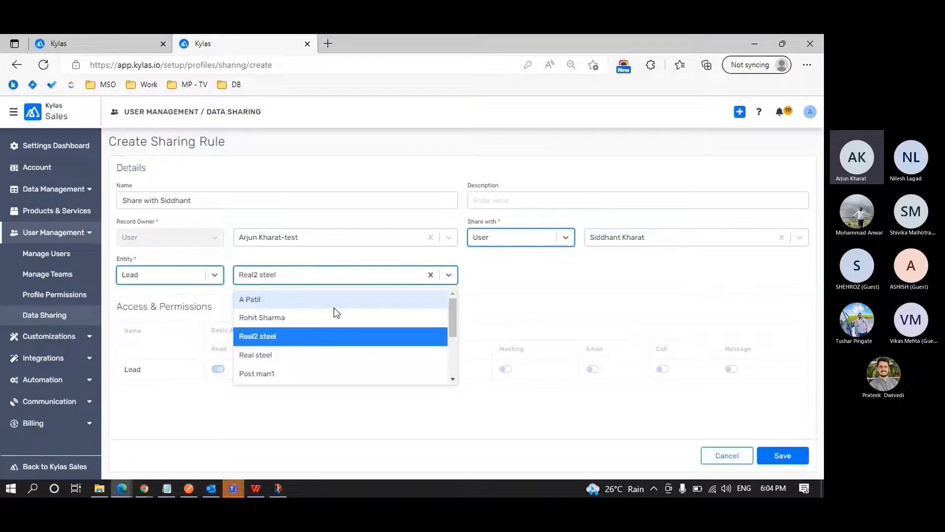
{"action": "left_click", "coordinate": [291, 338]}
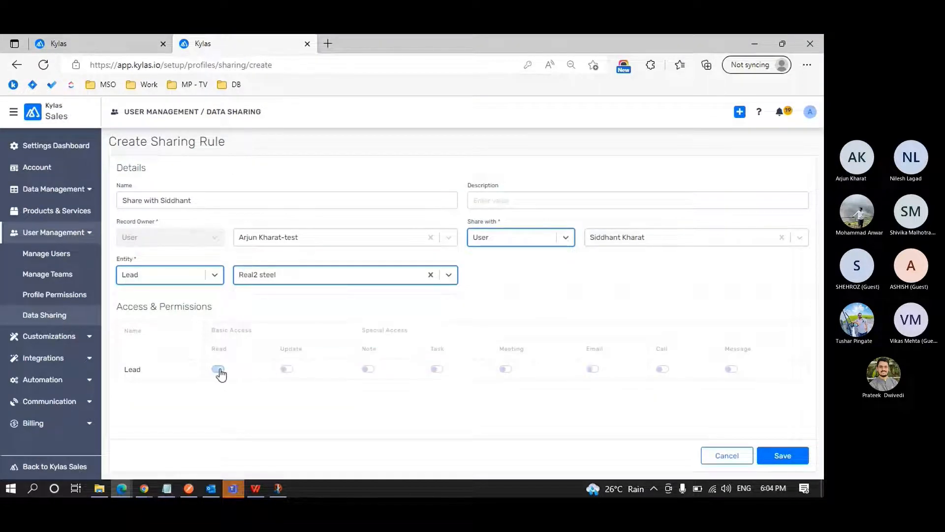
Grant Update, Note and Task access on the shared lead and save the sharing rule.
{"action": "left_click", "coordinate": [287, 370]}
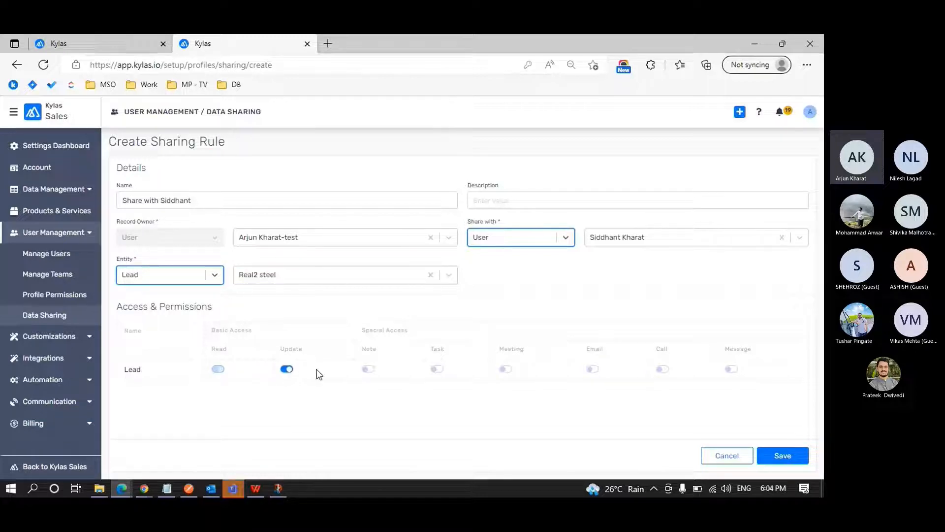
{"action": "left_click", "coordinate": [372, 369]}
{"action": "left_click", "coordinate": [440, 370]}
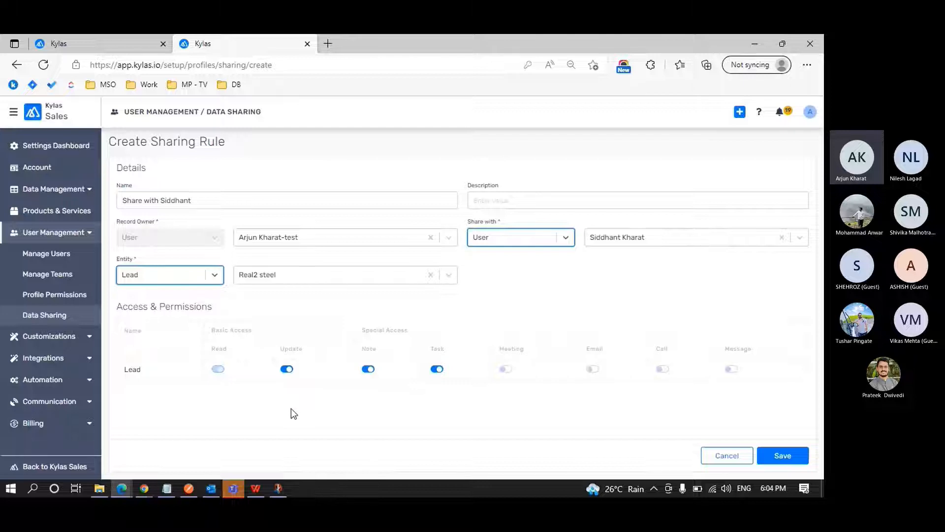
{"action": "left_click", "coordinate": [783, 454]}
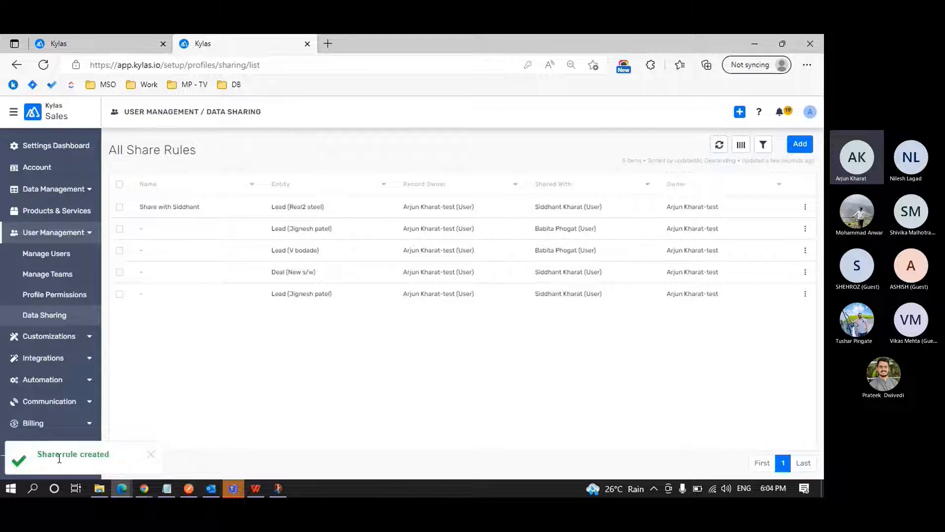
{"action": "left_click_drag", "start_coordinate": [38, 453], "coordinate": [110, 460]}
{"action": "right_click", "coordinate": [111, 460]}
{"action": "left_click", "coordinate": [238, 392]}
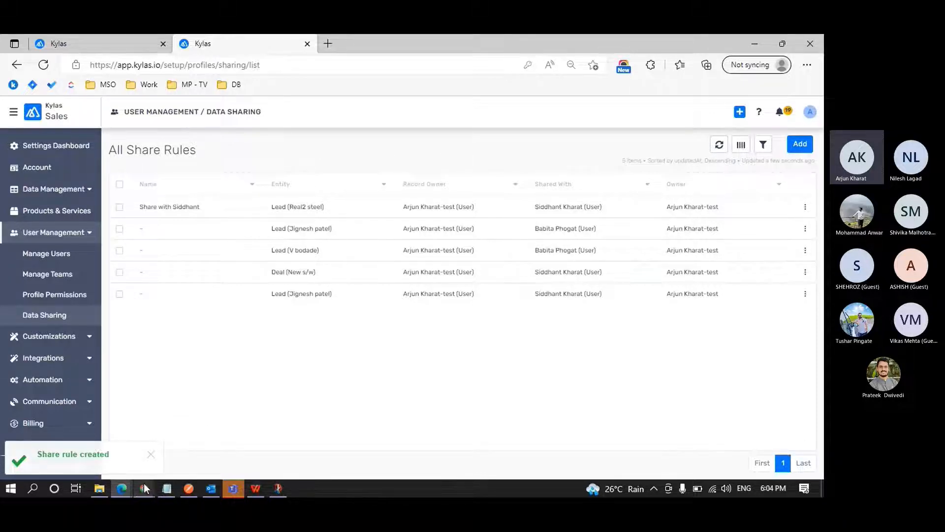
Reload the Real2 Steel lead in the sales user's Chrome window, look through its edit form and close it without changes.
{"action": "mouse_move", "coordinate": [144, 485]}
{"action": "left_click", "coordinate": [187, 450]}
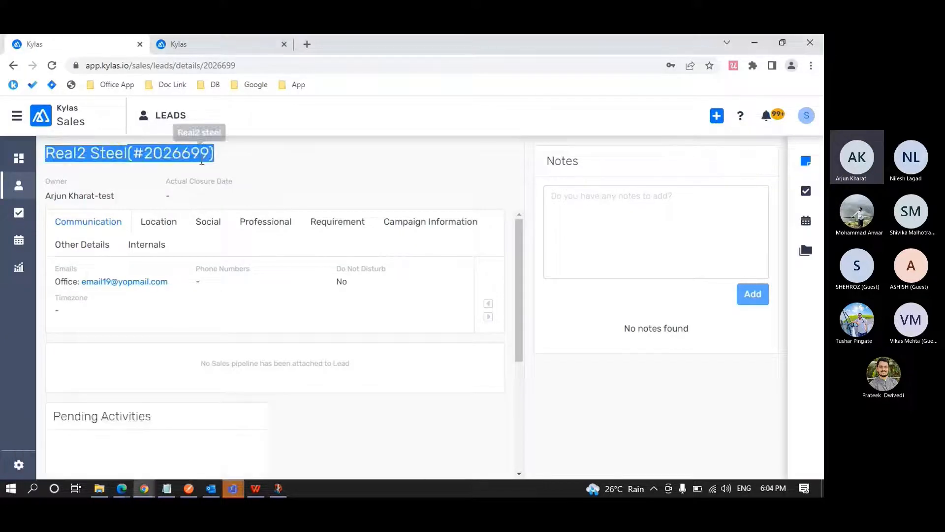
{"action": "left_click", "coordinate": [53, 66]}
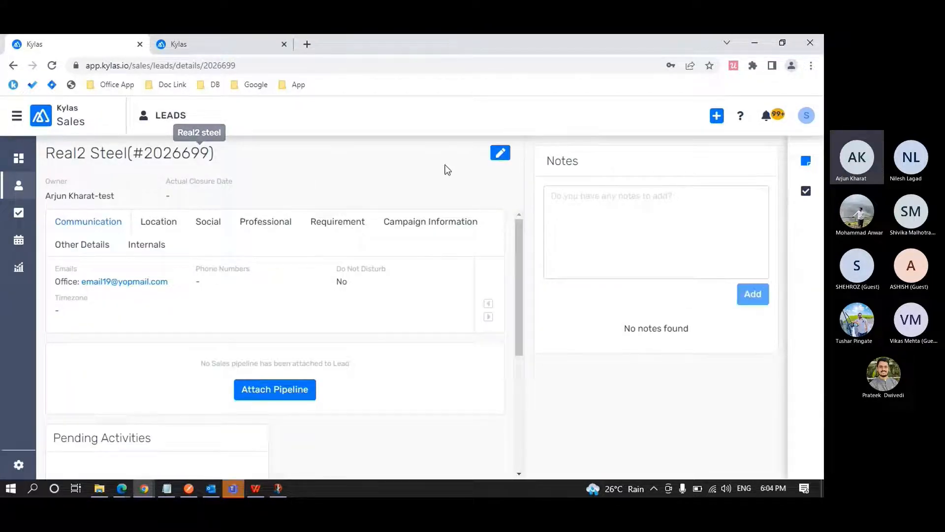
{"action": "left_click", "coordinate": [500, 154]}
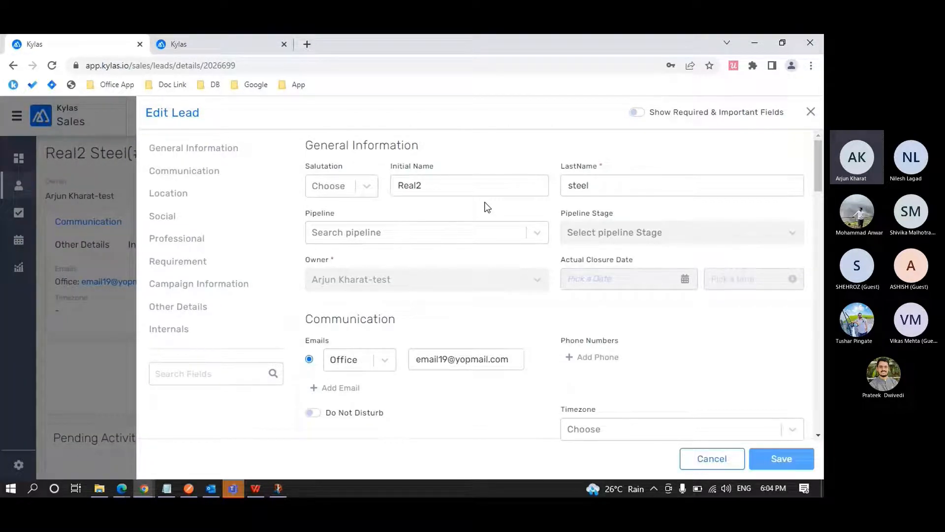
{"action": "scroll", "coordinate": [487, 207], "scroll_direction": "down", "scroll_amount": 5}
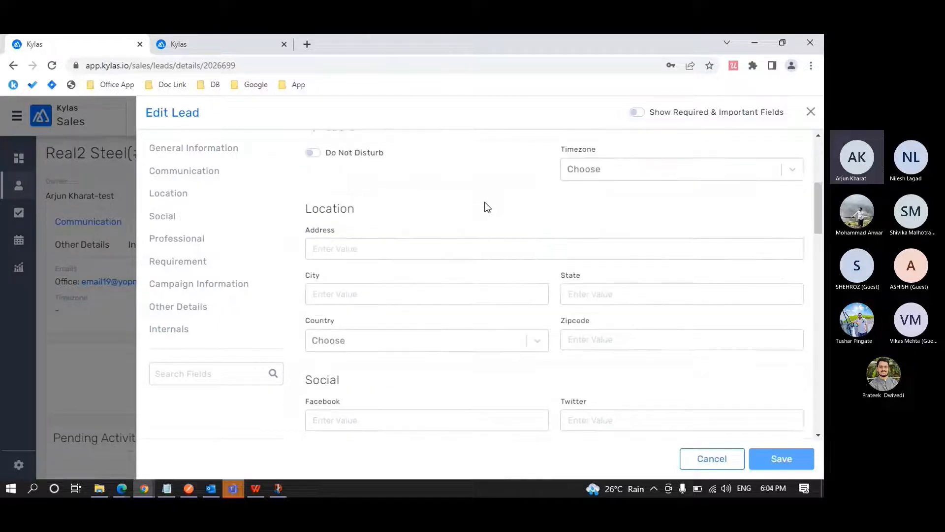
{"action": "scroll", "coordinate": [487, 207], "scroll_direction": "down", "scroll_amount": 5}
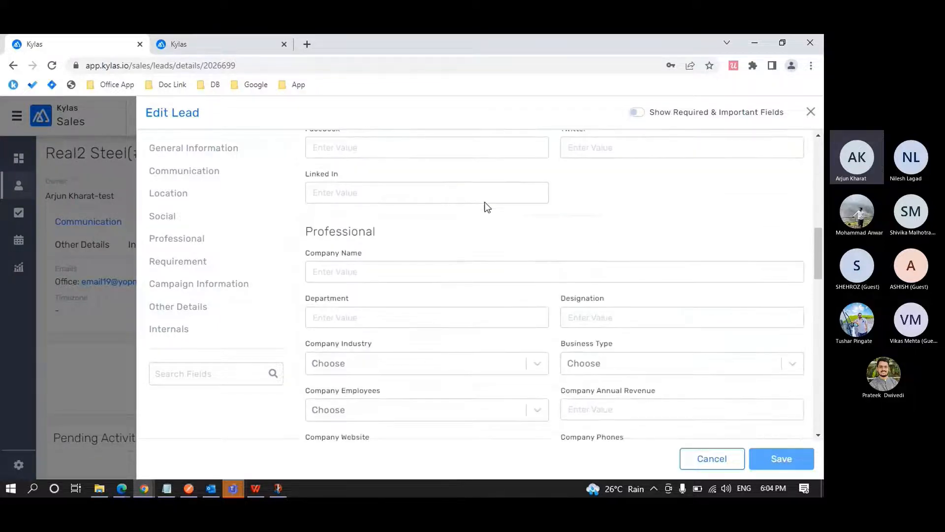
{"action": "scroll", "coordinate": [486, 207], "scroll_direction": "down", "scroll_amount": 6}
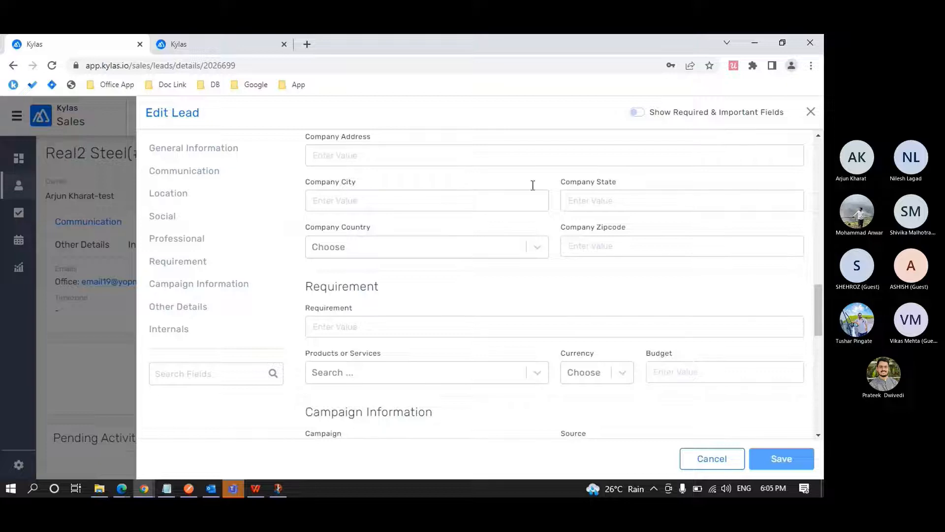
{"action": "left_click", "coordinate": [811, 112]}
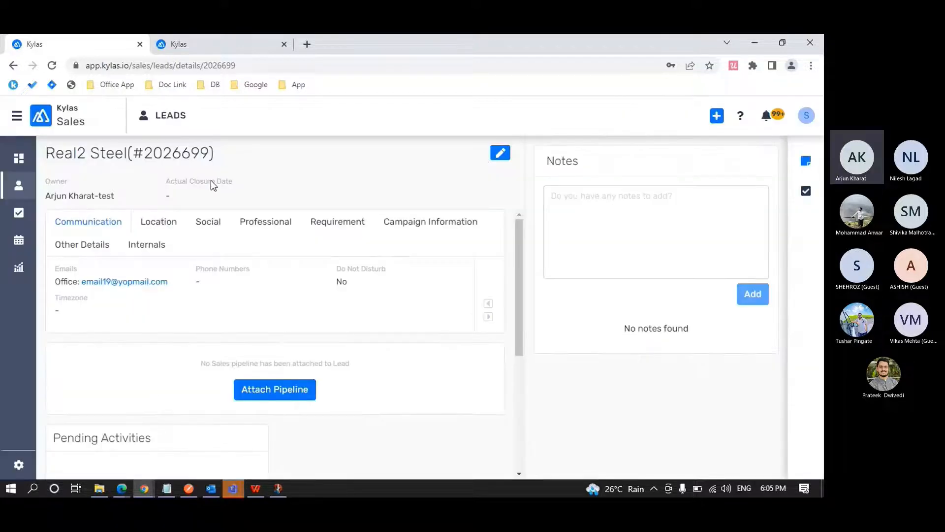
Highlight the Real2 Steel lead's owner name and show again that the lead's edit form can be opened.
{"action": "triple_click", "coordinate": [124, 195]}
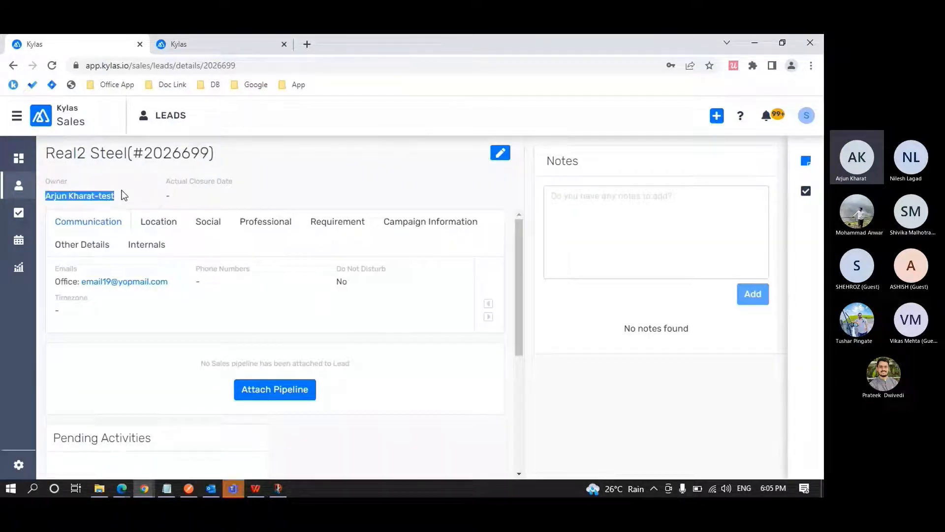
{"action": "left_click", "coordinate": [119, 196]}
{"action": "left_click_drag", "start_coordinate": [51, 196], "coordinate": [96, 197]}
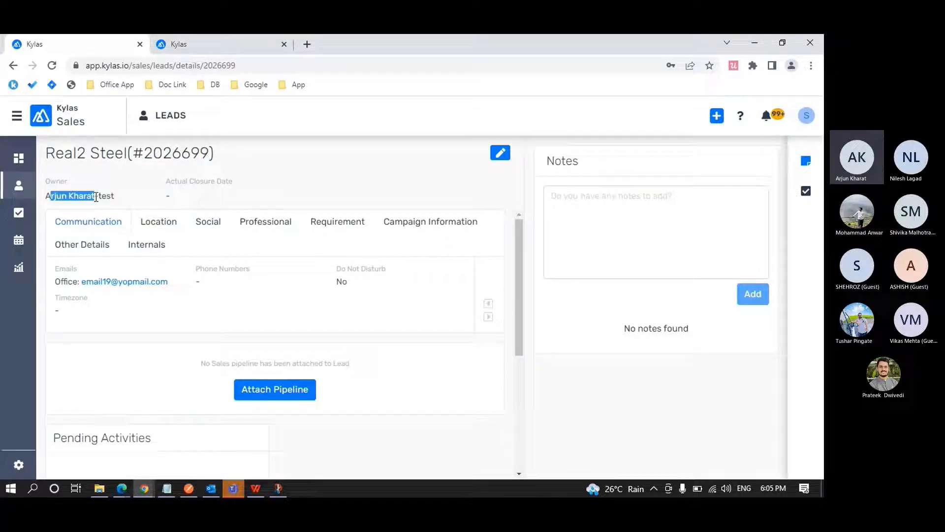
{"action": "left_click", "coordinate": [122, 193]}
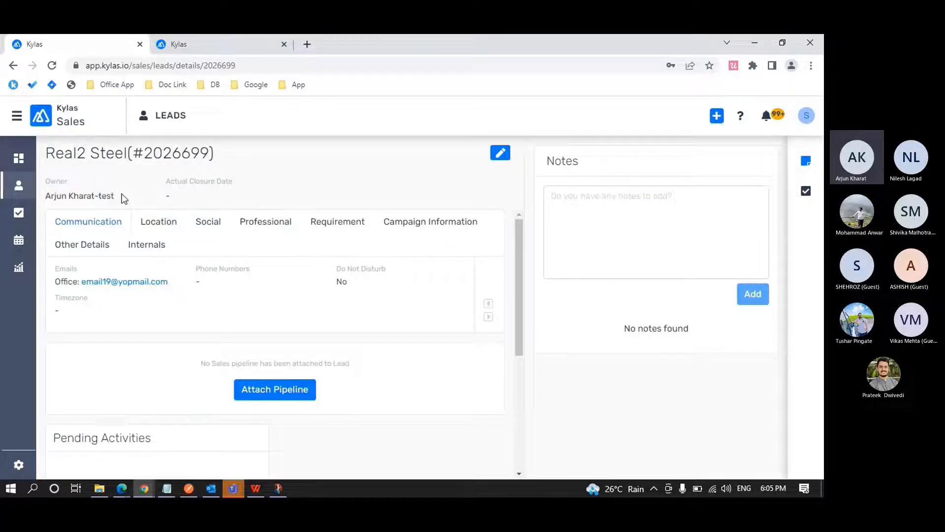
{"action": "left_click", "coordinate": [499, 156]}
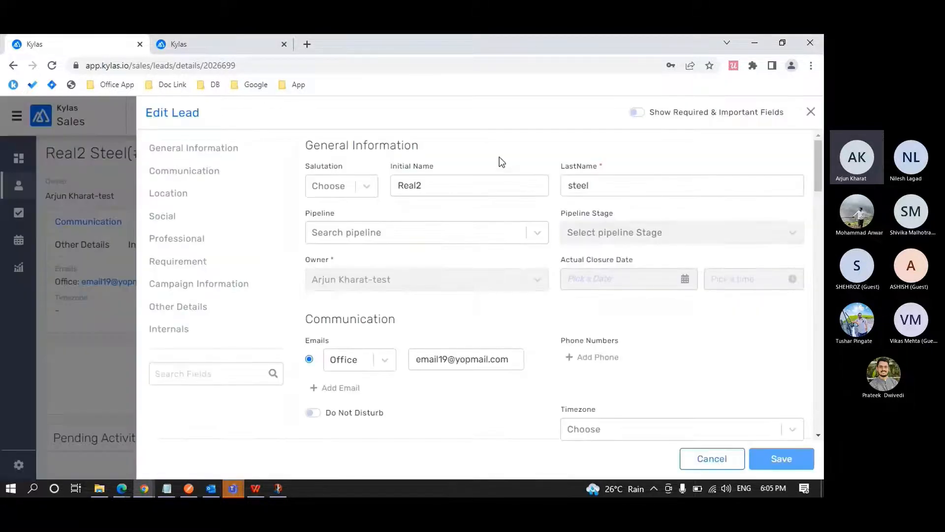
{"action": "left_click", "coordinate": [812, 113]}
Return to Edge, glance at the admin dashboard and open the sharing rule for the Real2 steel lead.
{"action": "key", "text": "alt+Tab"}
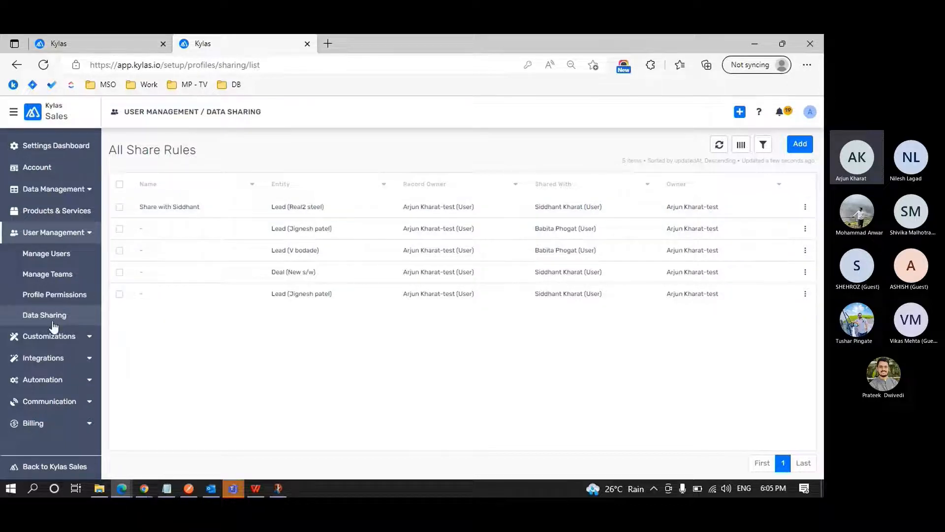
{"action": "left_click", "coordinate": [98, 37]}
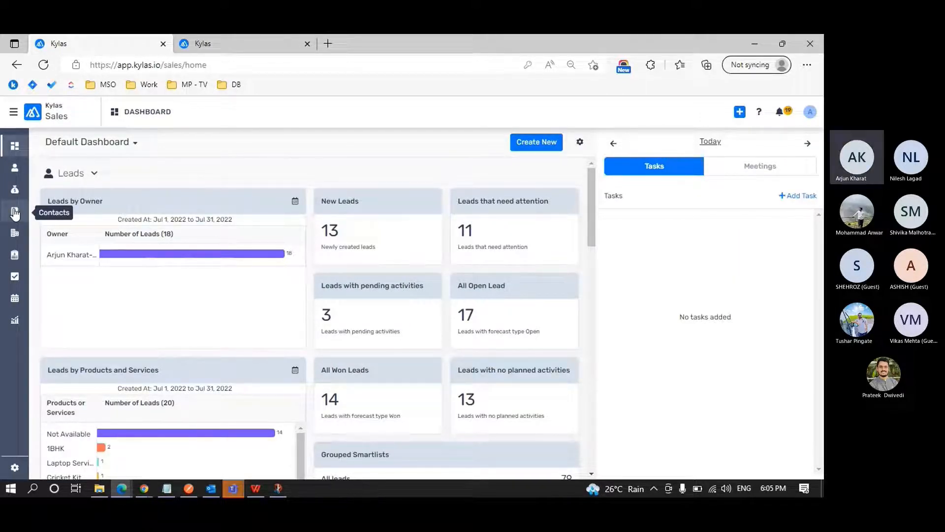
{"action": "key", "text": "ctrl+Tab"}
{"action": "left_click", "coordinate": [201, 210]}
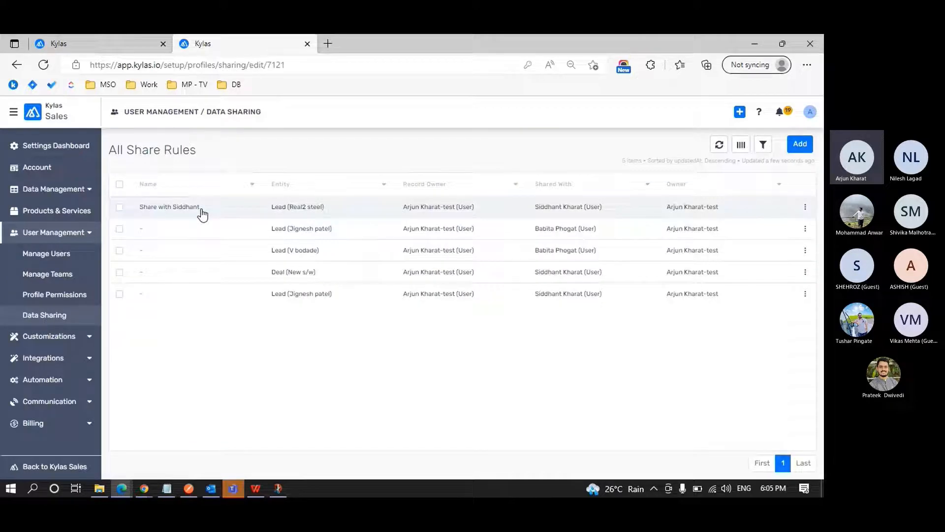
Check the access settings in the Real2 steel sharing rule and open the Sales profile from the profile permissions.
{"action": "scroll", "coordinate": [318, 285], "scroll_direction": "down", "scroll_amount": 2}
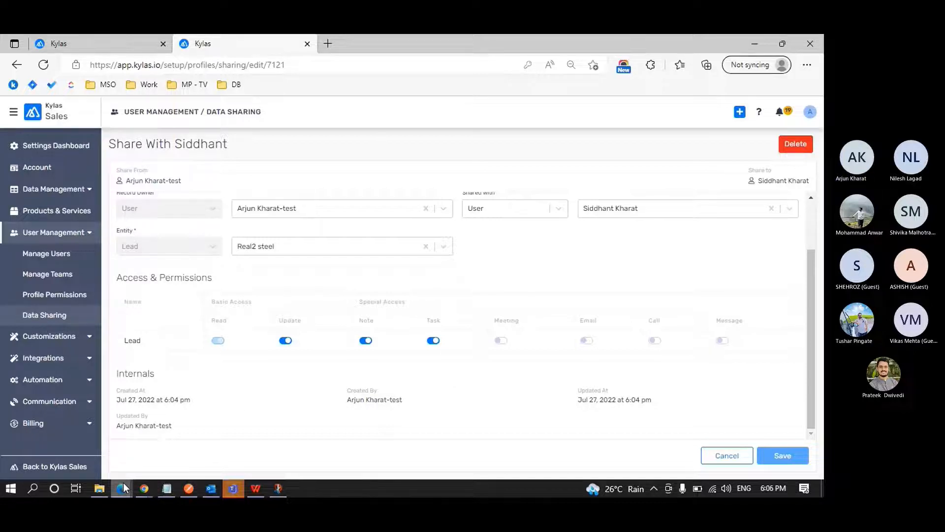
{"action": "mouse_move", "coordinate": [124, 488]}
{"action": "left_click", "coordinate": [311, 468]}
{"action": "left_click", "coordinate": [67, 298]}
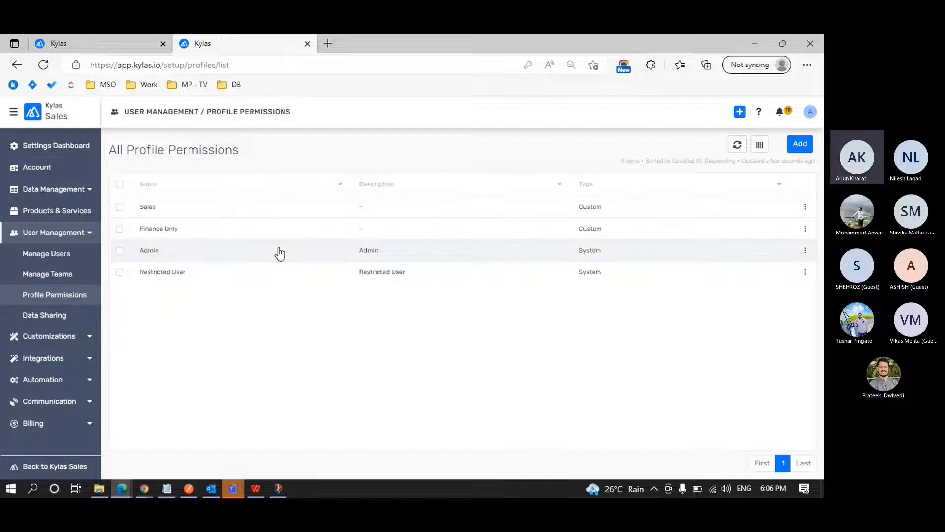
{"action": "left_click", "coordinate": [235, 210]}
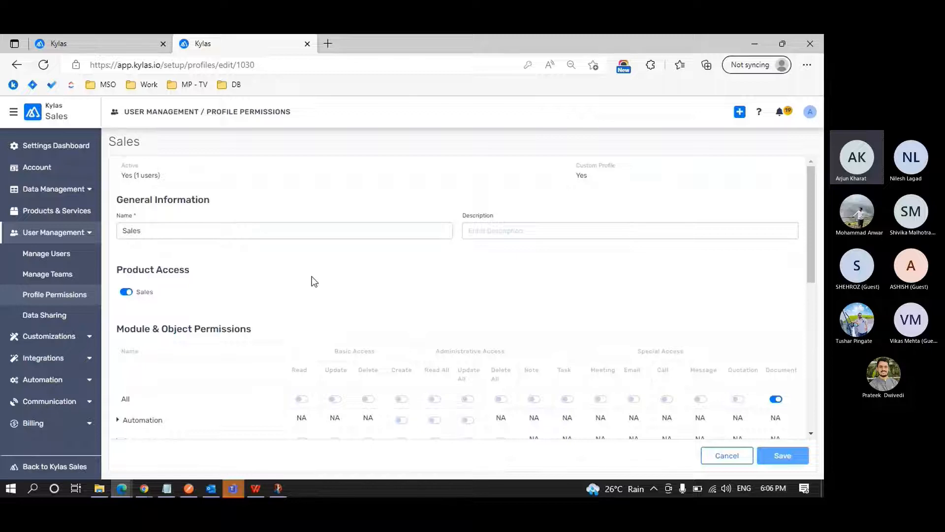
Look through the Sales profile's general information, product access and module permissions.
{"action": "scroll", "coordinate": [311, 276], "scroll_direction": "down", "scroll_amount": 1}
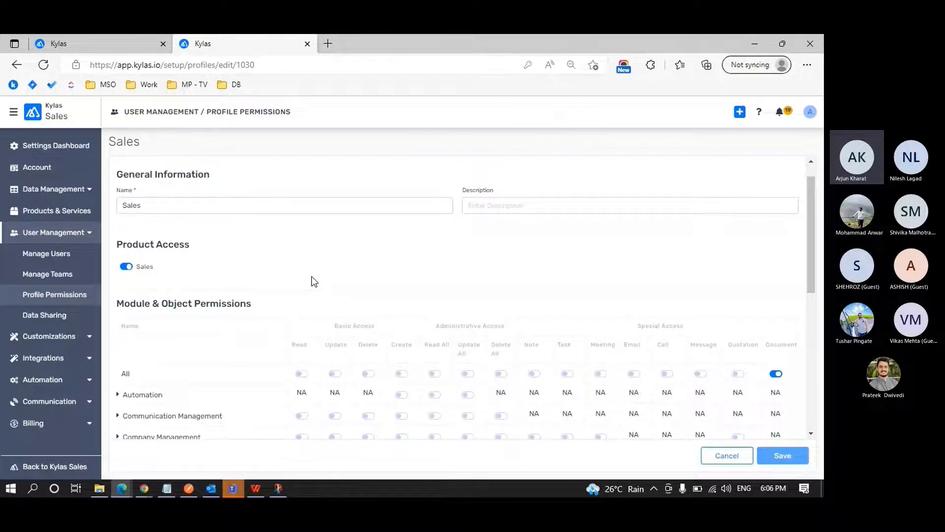
{"action": "scroll", "coordinate": [312, 277], "scroll_direction": "down", "scroll_amount": 1}
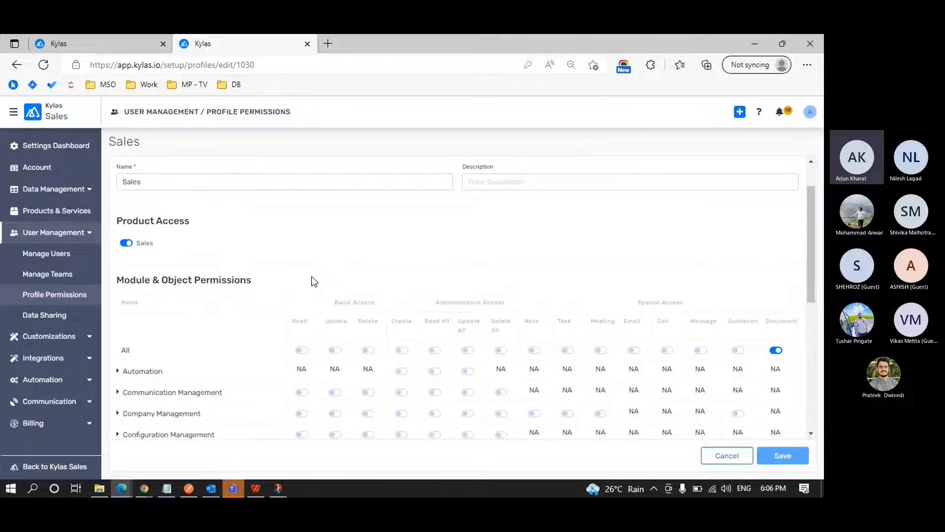
{"action": "scroll", "coordinate": [312, 276], "scroll_direction": "down", "scroll_amount": 4}
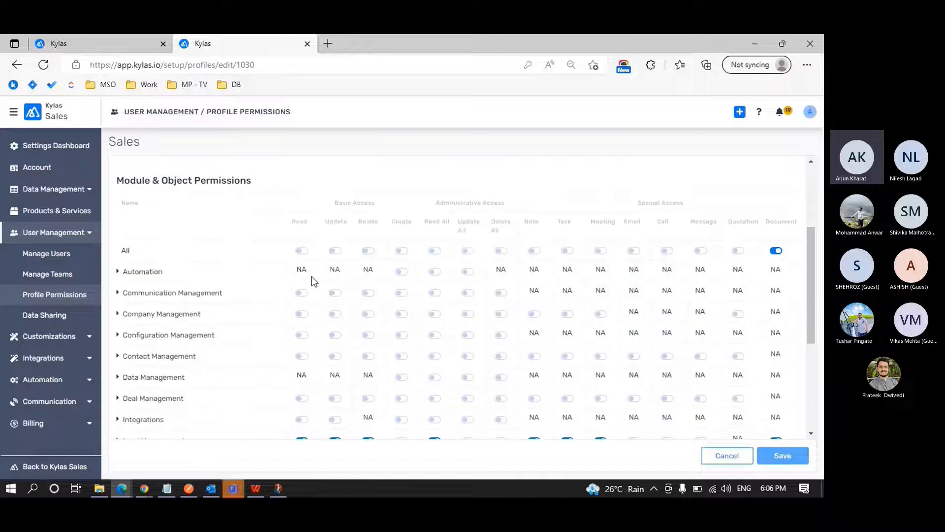
{"action": "scroll", "coordinate": [312, 277], "scroll_direction": "up", "scroll_amount": 5}
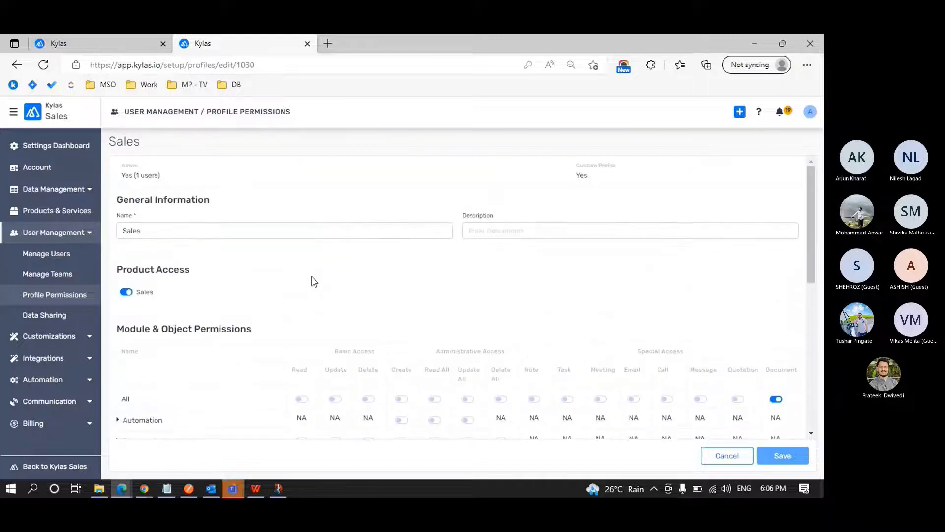
{"action": "scroll", "coordinate": [312, 276], "scroll_direction": "down", "scroll_amount": 2}
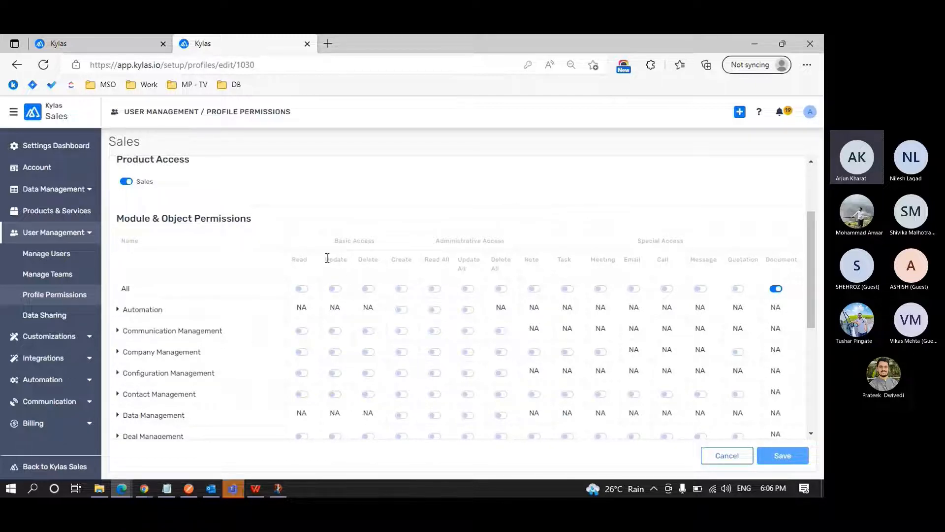
Highlight the Update, Update All and Delete headings to compare basic with administrative access in the Sales profile.
{"action": "left_click_drag", "start_coordinate": [326, 260], "coordinate": [349, 260]}
{"action": "left_click", "coordinate": [449, 260]}
{"action": "scroll", "coordinate": [320, 326], "scroll_direction": "down", "scroll_amount": 3}
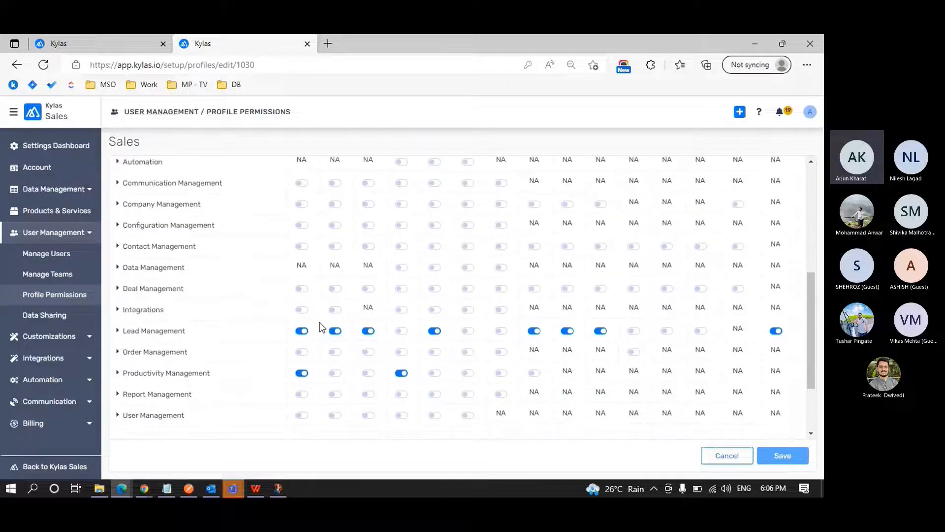
{"action": "scroll", "coordinate": [335, 332], "scroll_direction": "up", "scroll_amount": 3}
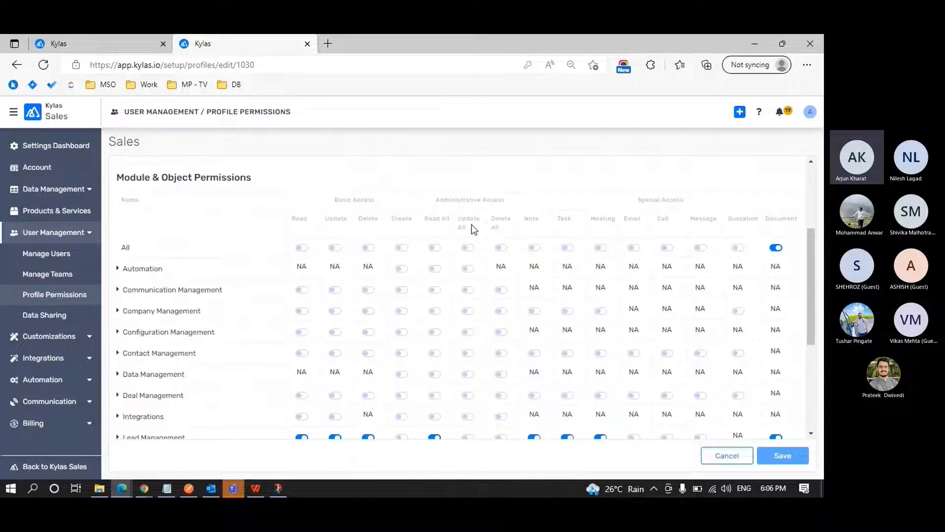
{"action": "triple_click", "coordinate": [467, 227]}
{"action": "double_click", "coordinate": [369, 218]}
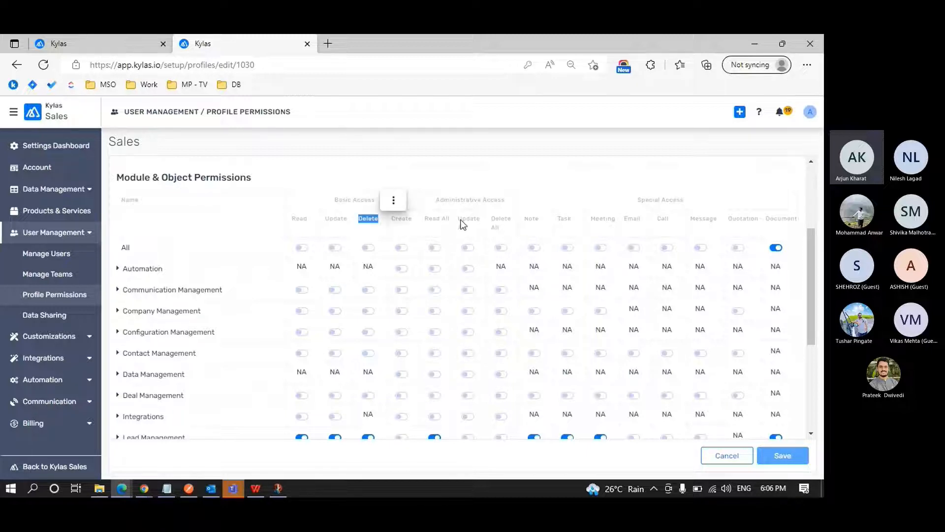
{"action": "left_click", "coordinate": [501, 226]}
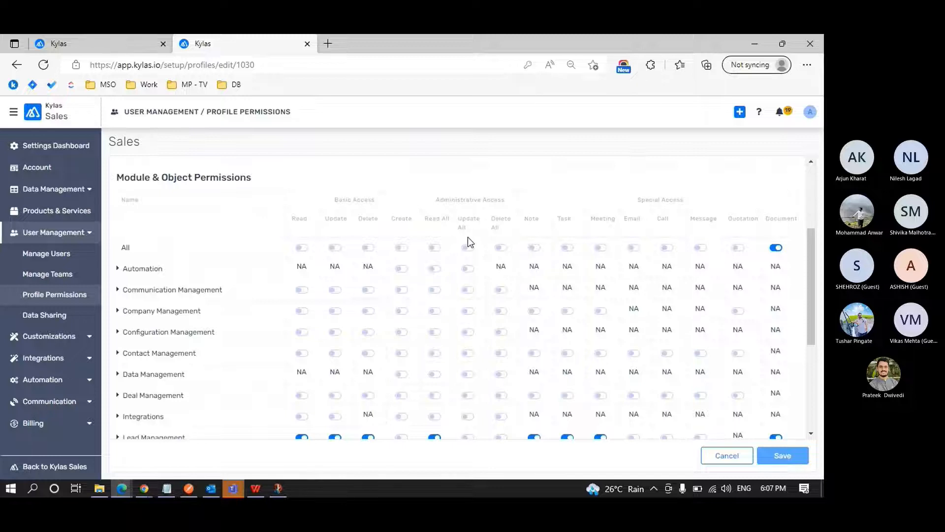
Highlight the Special Access heading and its permission columns from Note to Document.
{"action": "scroll", "coordinate": [467, 240], "scroll_direction": "down", "scroll_amount": 1}
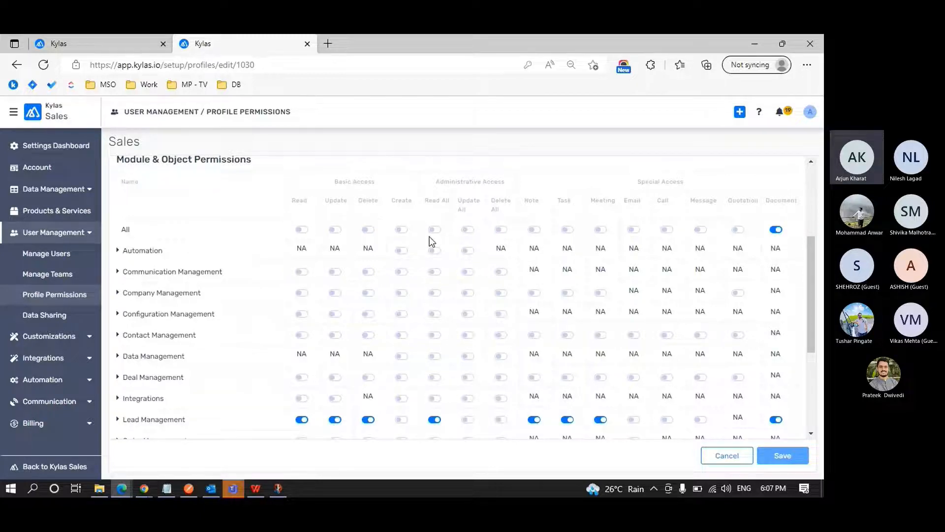
{"action": "left_click_drag", "start_coordinate": [635, 182], "coordinate": [687, 182]}
{"action": "left_click", "coordinate": [687, 185]}
{"action": "left_click_drag", "start_coordinate": [527, 199], "coordinate": [787, 205]}
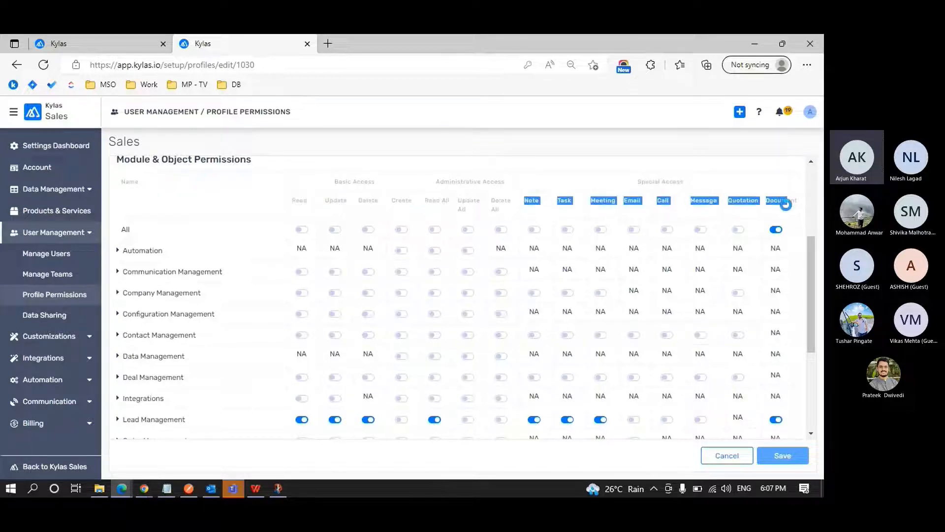
{"action": "left_click", "coordinate": [786, 205]}
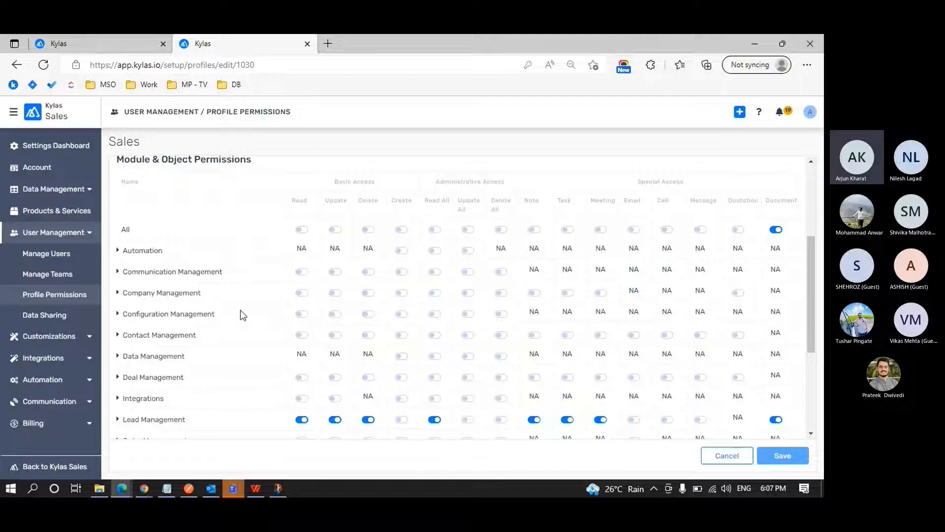
Expand Communication Management and examine the permissions for Call, Email, Email Template and Message.
{"action": "left_click", "coordinate": [118, 272]}
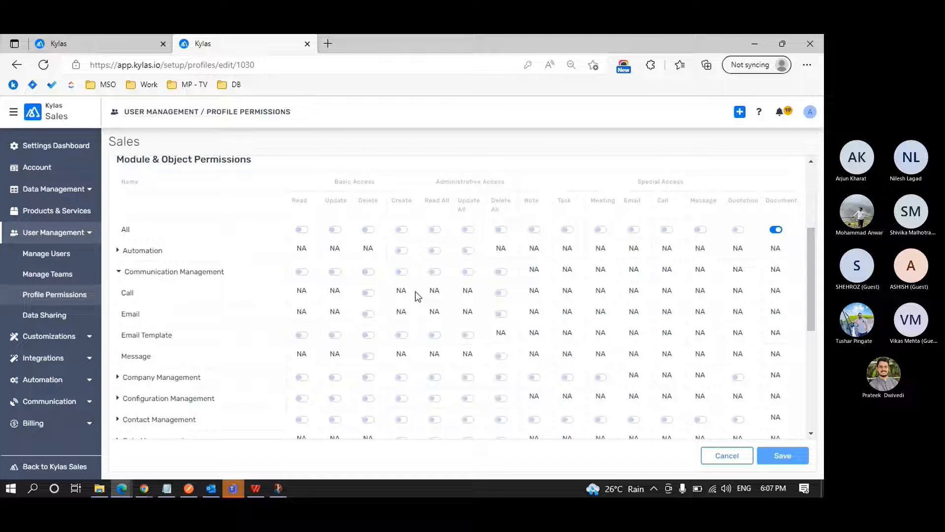
{"action": "scroll", "coordinate": [496, 288], "scroll_direction": "up", "scroll_amount": 1}
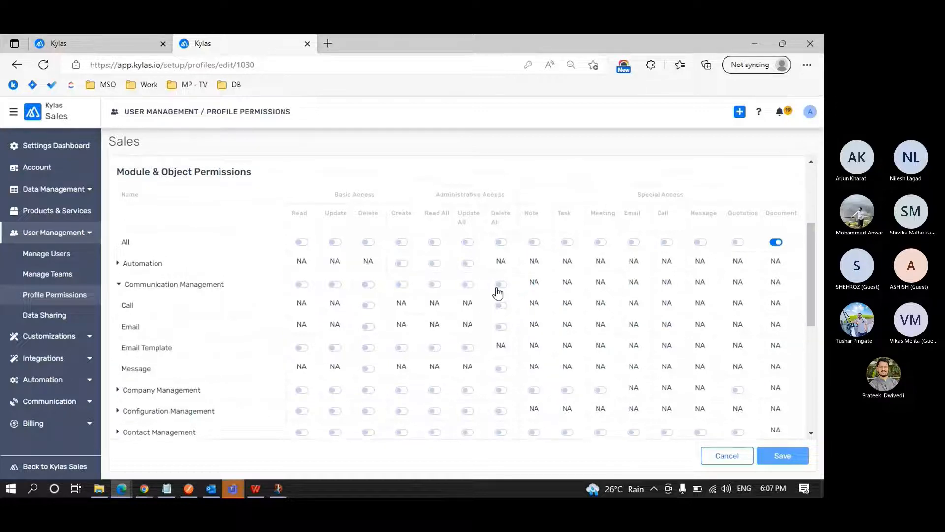
{"action": "scroll", "coordinate": [543, 286], "scroll_direction": "down", "scroll_amount": 2}
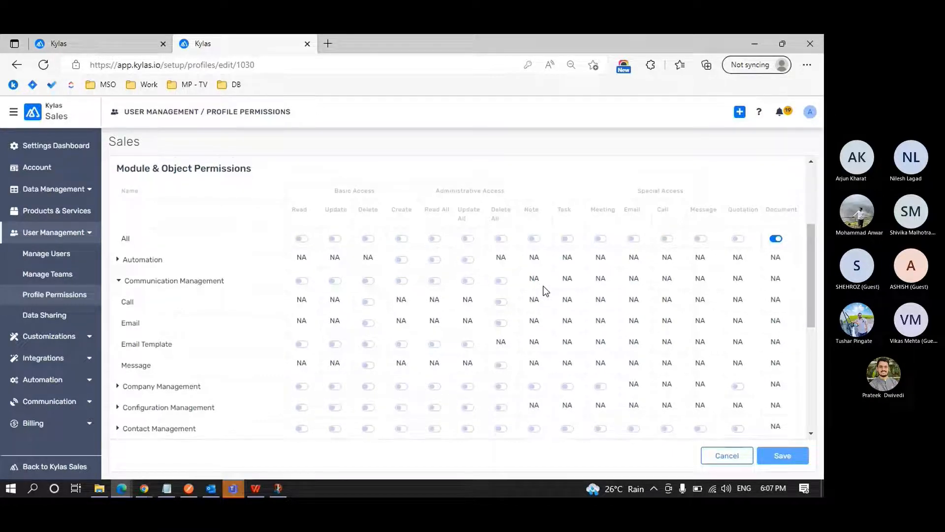
{"action": "scroll", "coordinate": [542, 285], "scroll_direction": "down", "scroll_amount": 1}
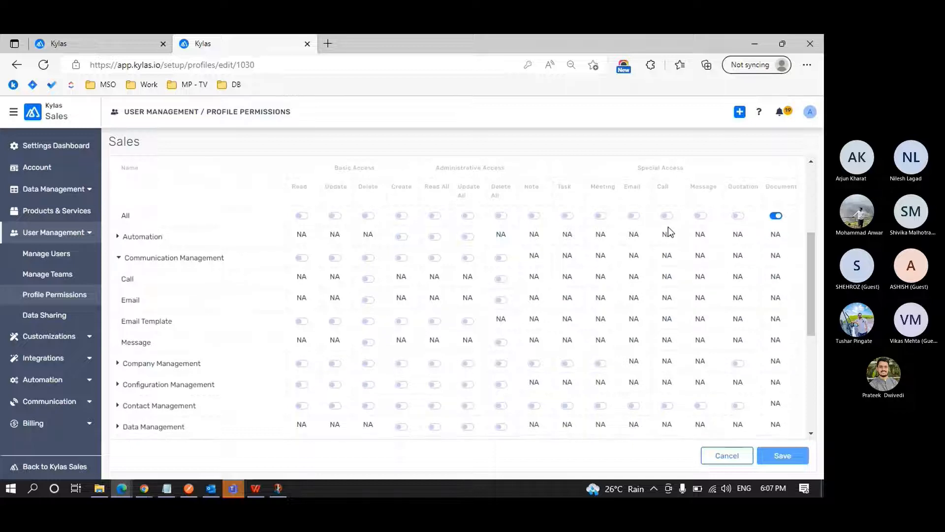
{"action": "scroll", "coordinate": [674, 318], "scroll_direction": "down", "scroll_amount": 2}
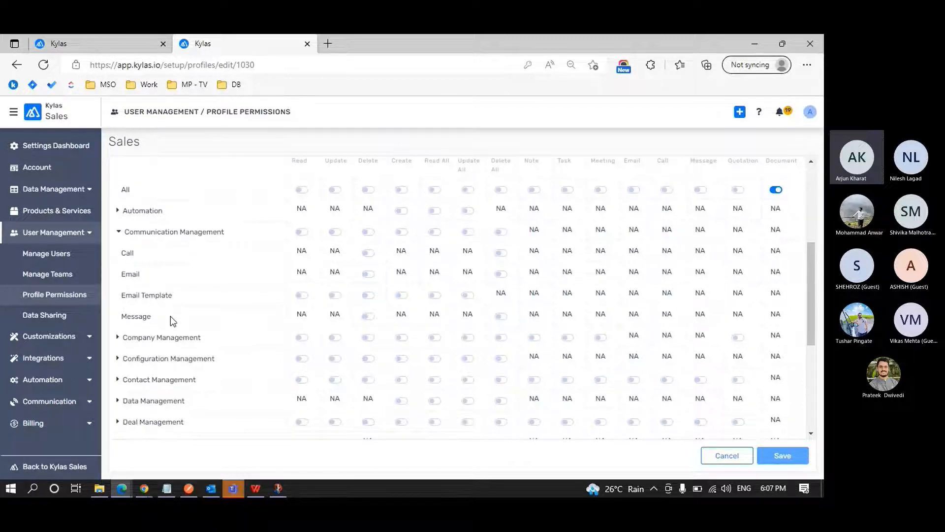
{"action": "scroll", "coordinate": [276, 283], "scroll_direction": "up", "scroll_amount": 1}
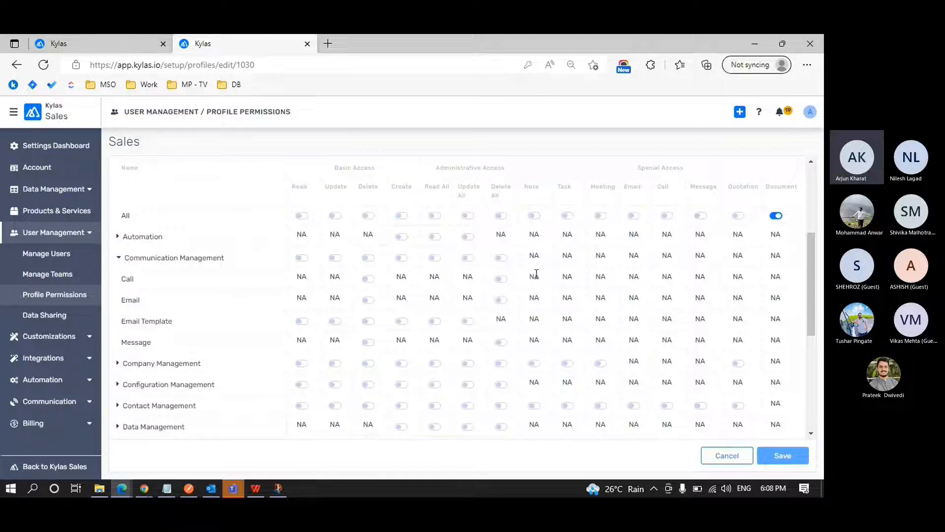
Highlight the Call row's NA entries for Read, Update and Create, and the Special Access heading.
{"action": "left_click_drag", "start_coordinate": [288, 276], "coordinate": [343, 280]}
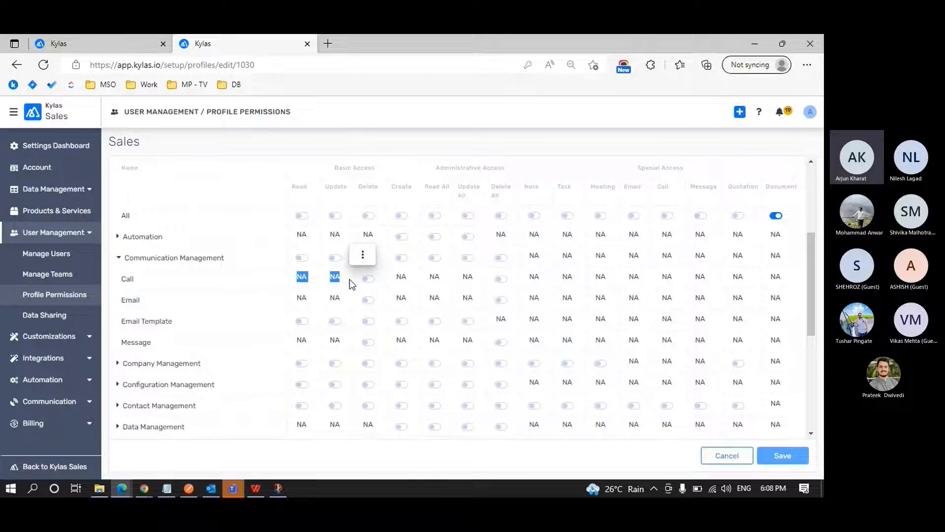
{"action": "double_click", "coordinate": [402, 278]}
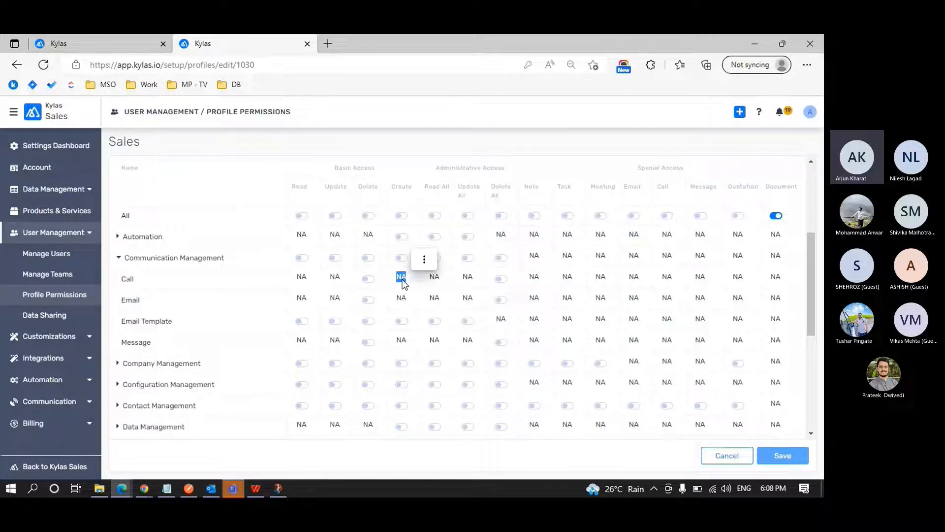
{"action": "left_click", "coordinate": [424, 260]}
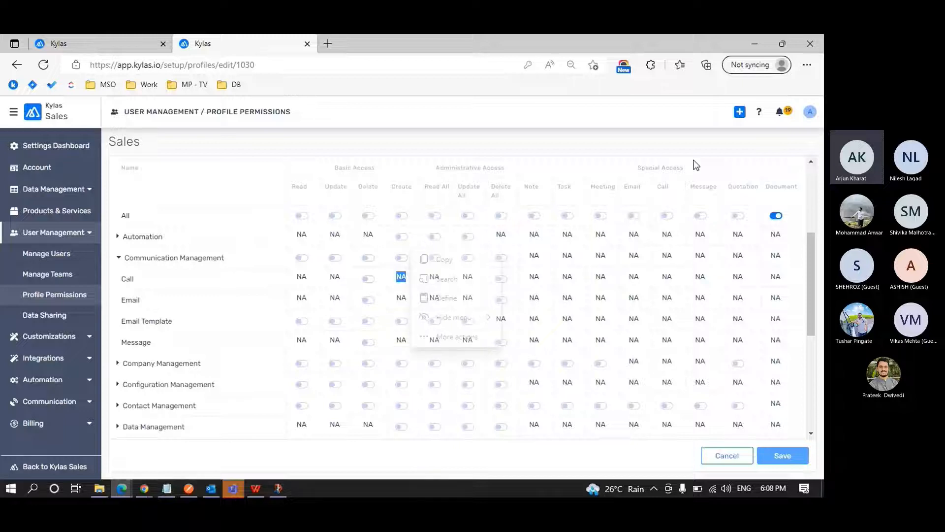
{"action": "triple_click", "coordinate": [696, 165]}
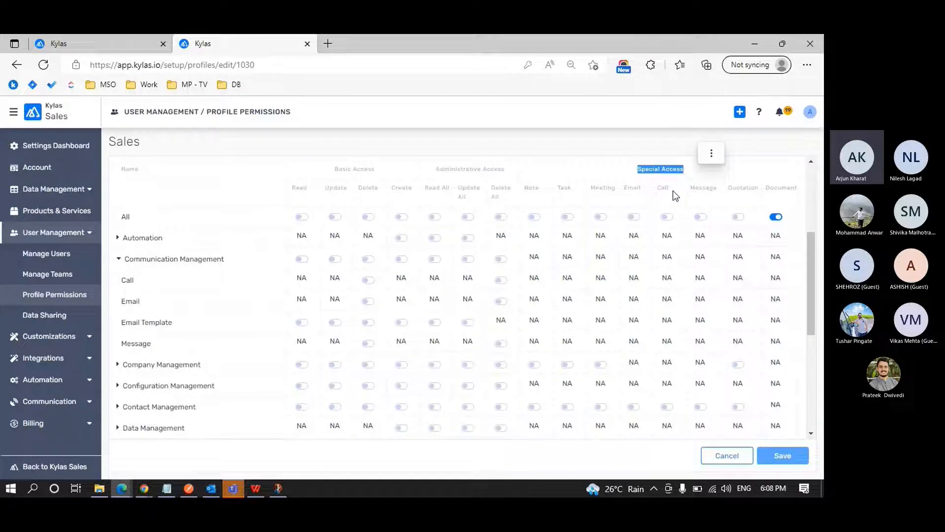
{"action": "left_click", "coordinate": [675, 195]}
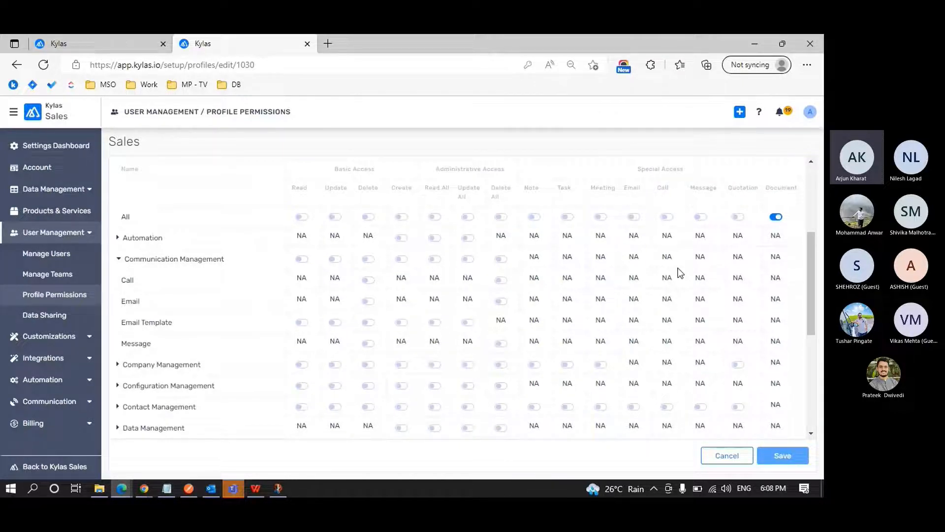
Enable the Call special access for Lead Management in the Sales profile.
{"action": "scroll", "coordinate": [679, 271], "scroll_direction": "down", "scroll_amount": 1}
{"action": "scroll", "coordinate": [679, 271], "scroll_direction": "down", "scroll_amount": 3}
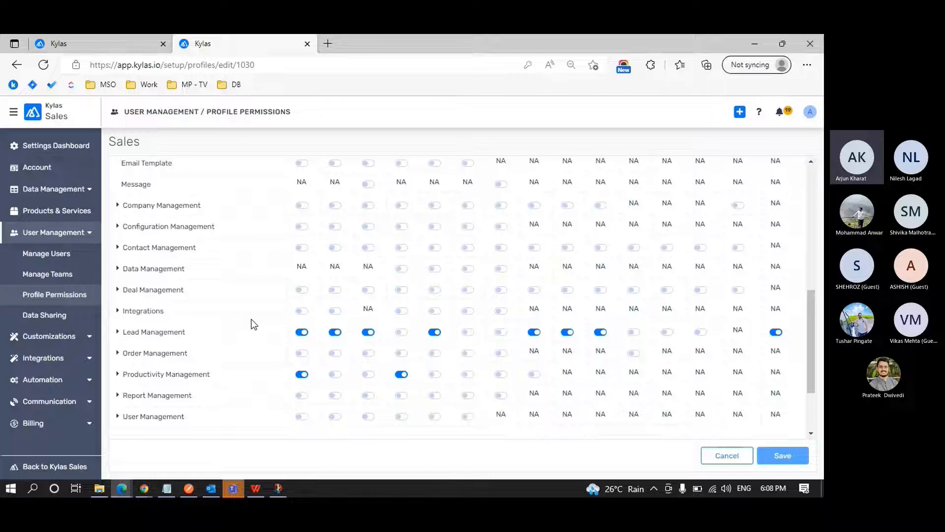
{"action": "scroll", "coordinate": [639, 331], "scroll_direction": "up", "scroll_amount": 4}
{"action": "scroll", "coordinate": [665, 367], "scroll_direction": "down", "scroll_amount": 3}
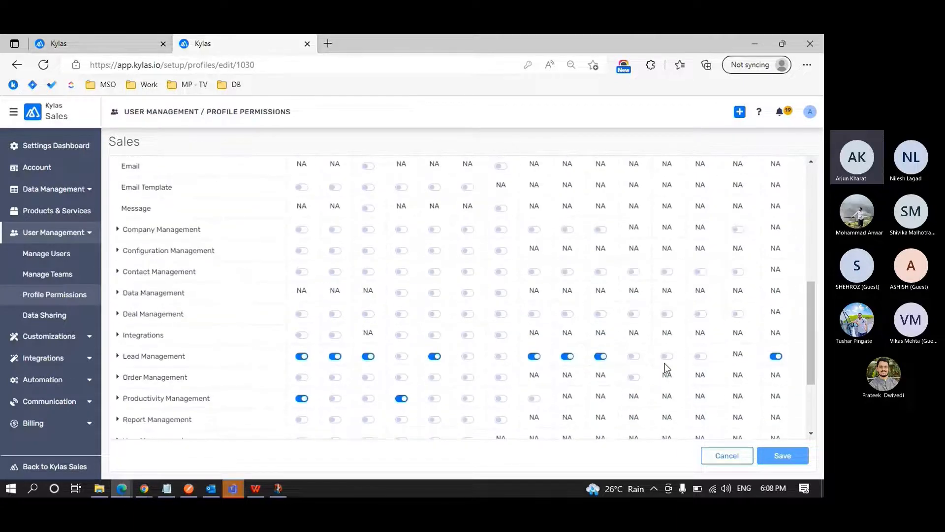
{"action": "left_click", "coordinate": [667, 356]}
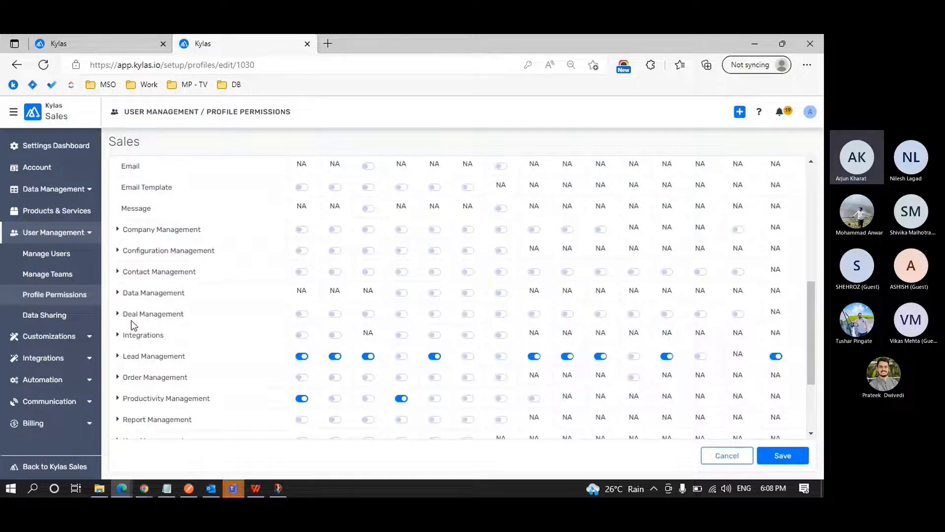
Switch on the Read permission for Deal under Deal Management and highlight the dependency notice's introductory text.
{"action": "left_click", "coordinate": [119, 315]}
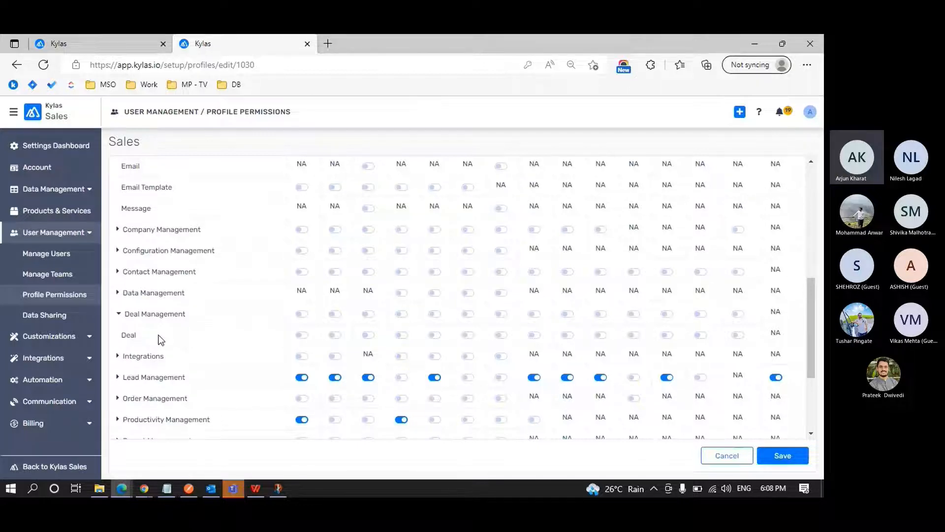
{"action": "left_click", "coordinate": [305, 335]}
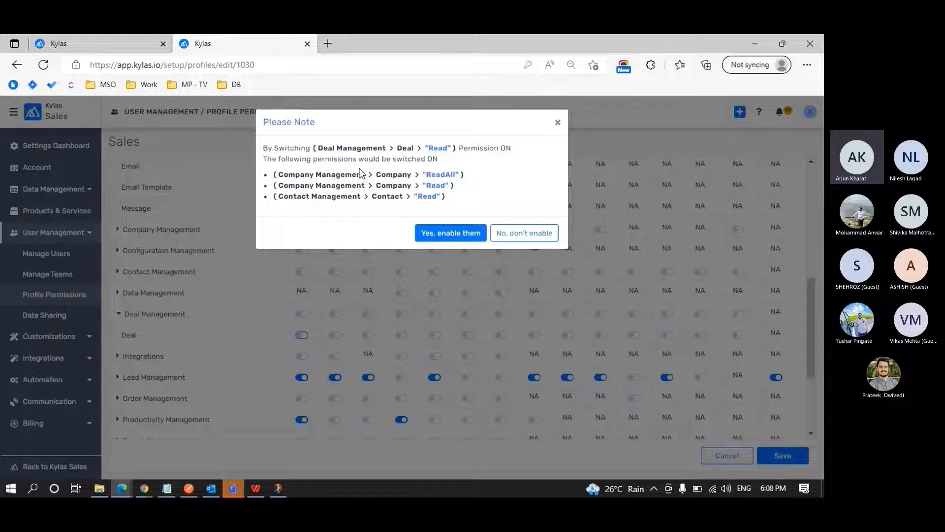
{"action": "left_click_drag", "start_coordinate": [302, 147], "coordinate": [447, 163]}
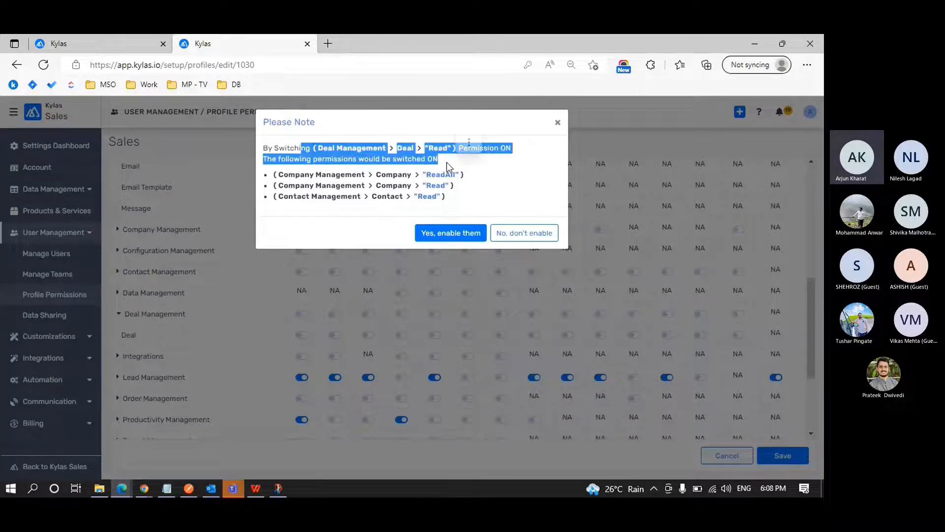
{"action": "left_click", "coordinate": [447, 162]}
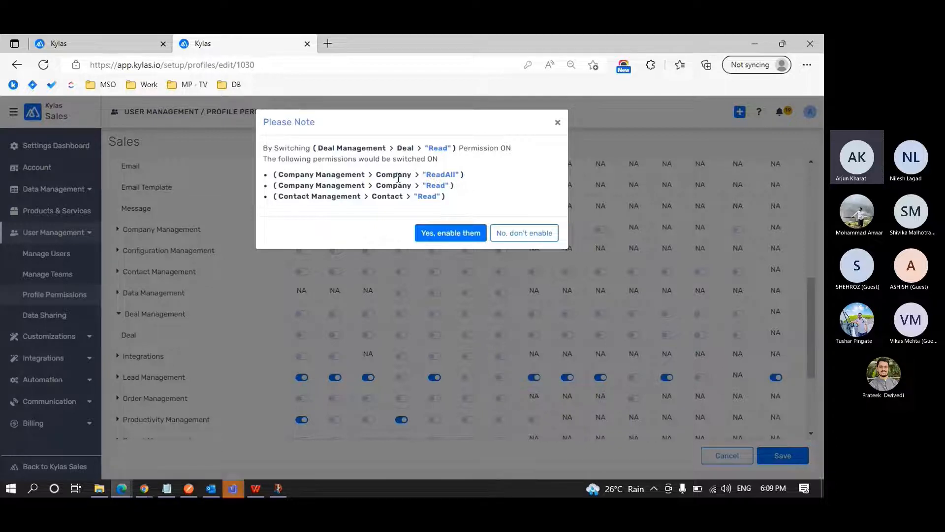
Highlight the Contact Read entry in the notice's list of dependent permissions.
{"action": "double_click", "coordinate": [422, 196]}
{"action": "left_click", "coordinate": [387, 199]}
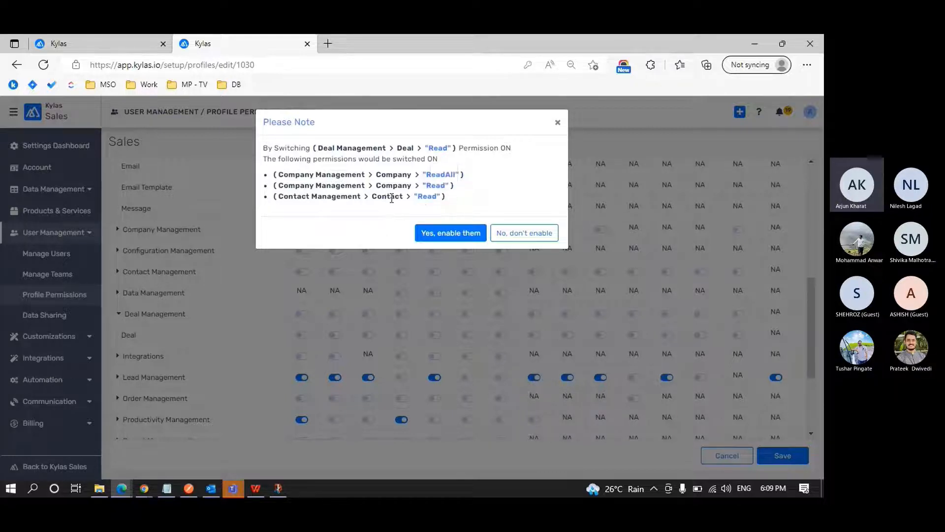
{"action": "left_click_drag", "start_coordinate": [391, 197], "coordinate": [435, 193]}
{"action": "left_click", "coordinate": [436, 193]}
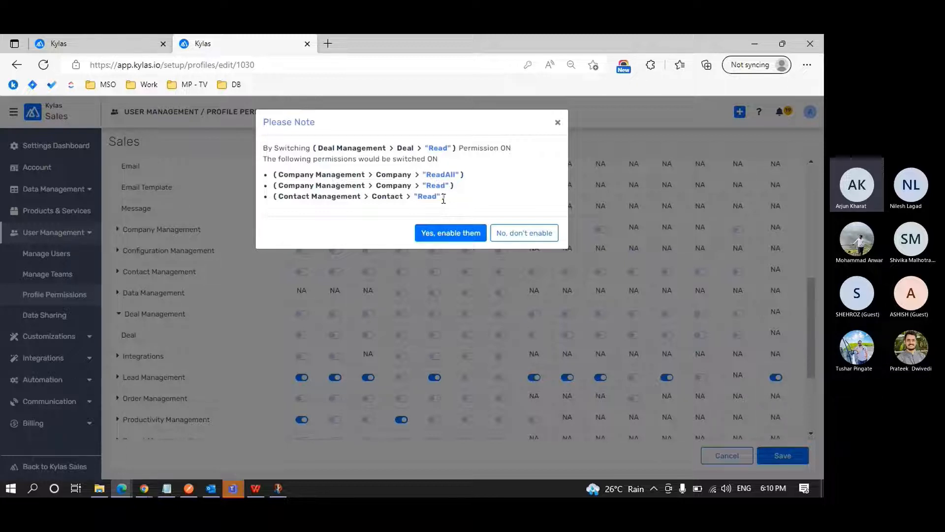
Accept the dependent Company Read, Company Read All and Contact Read permissions for Deal Read, and save the Sales profile.
{"action": "left_click", "coordinate": [453, 232]}
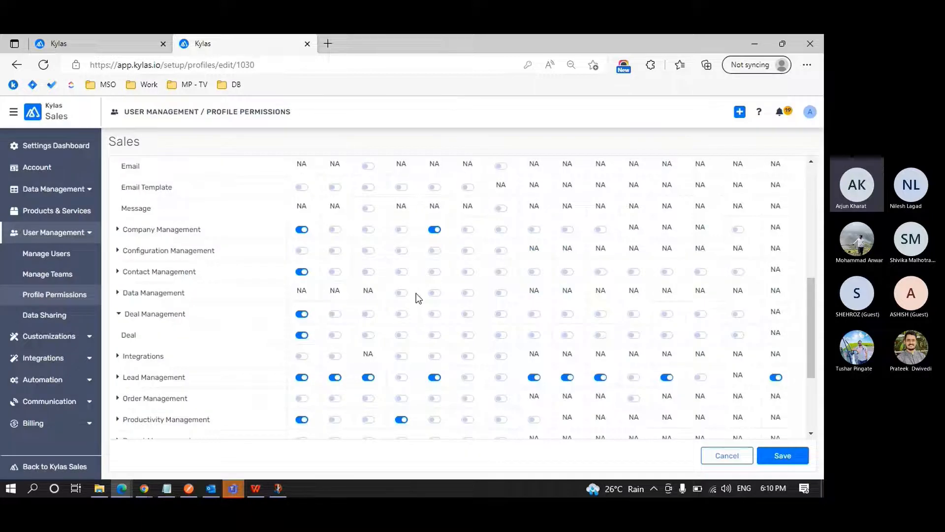
{"action": "left_click", "coordinate": [780, 453]}
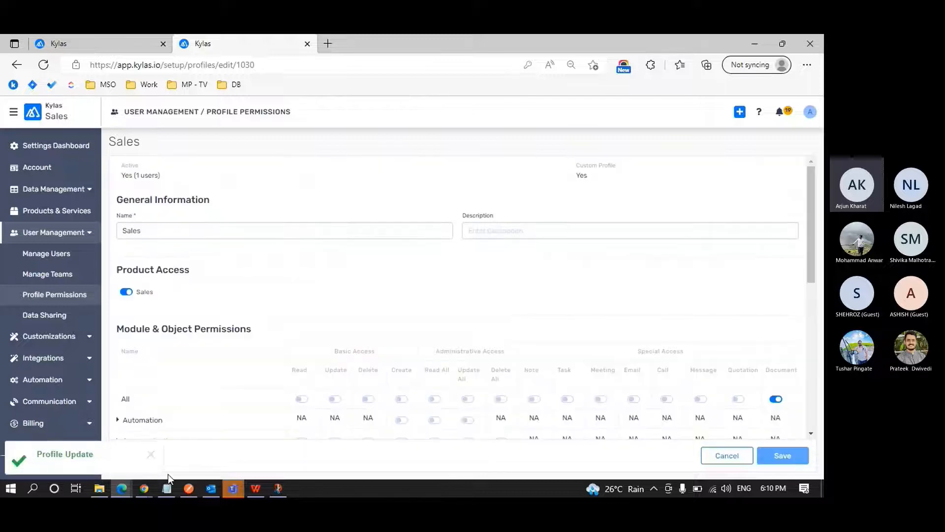
Switch to the sales user's Chrome window and close the second lead's browser tab.
{"action": "mouse_move", "coordinate": [144, 488]}
{"action": "left_click", "coordinate": [191, 450]}
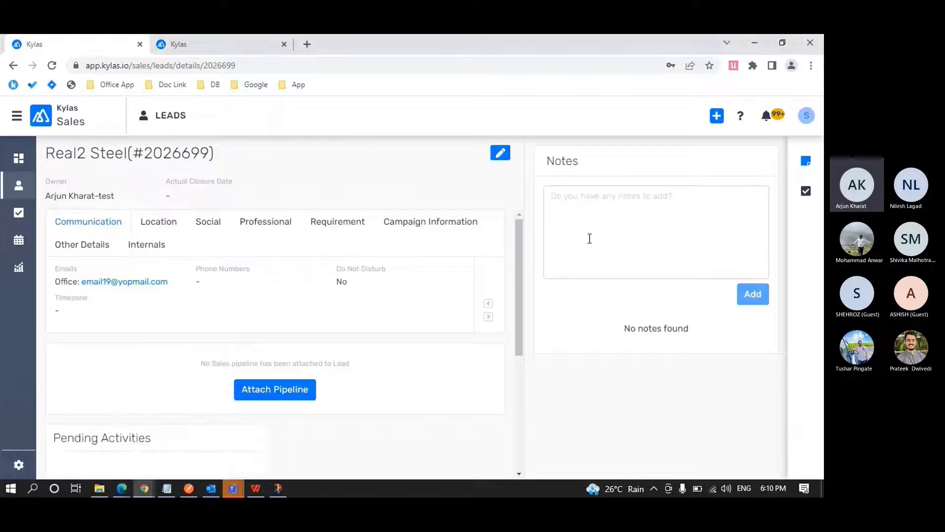
{"action": "left_click", "coordinate": [274, 49]}
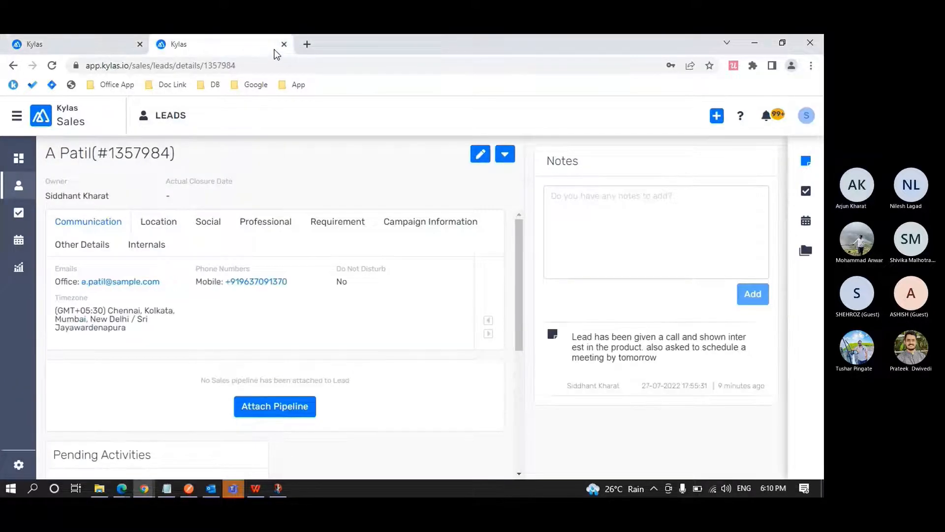
{"action": "left_click", "coordinate": [283, 46]}
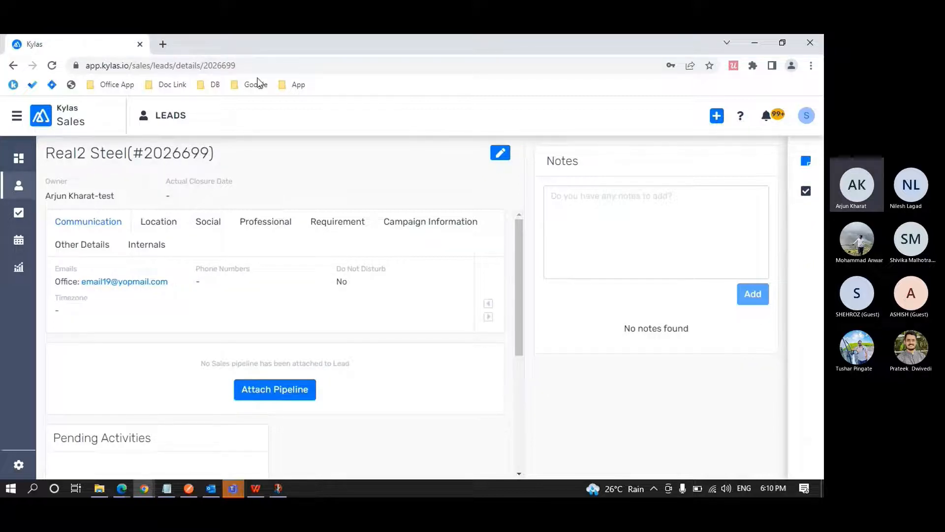
Log out of the sales user's CRM session and sign back in with the saved credentials.
{"action": "left_click", "coordinate": [808, 117]}
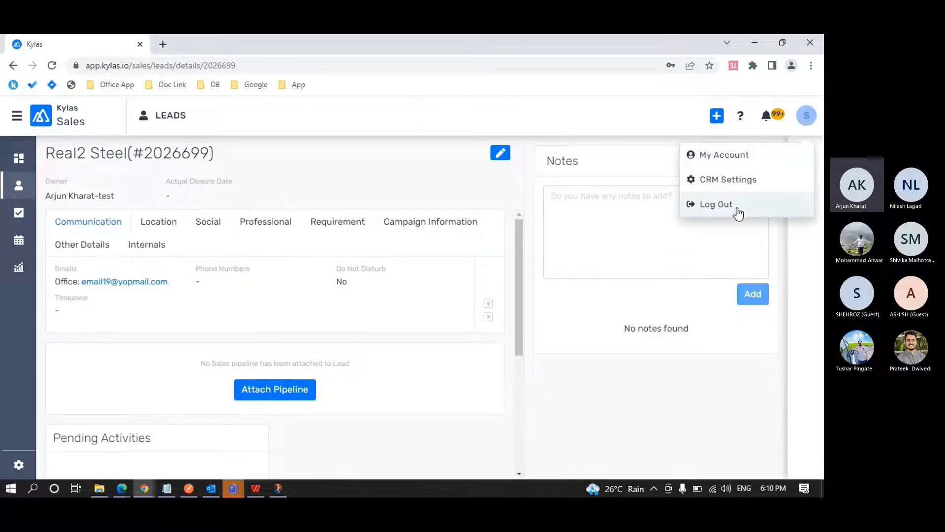
{"action": "left_click", "coordinate": [736, 206]}
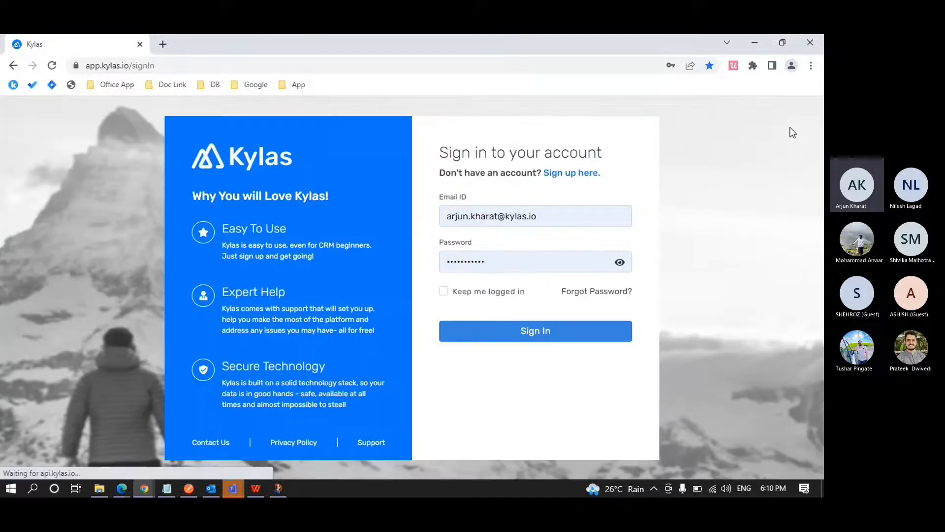
{"action": "left_click", "coordinate": [567, 330]}
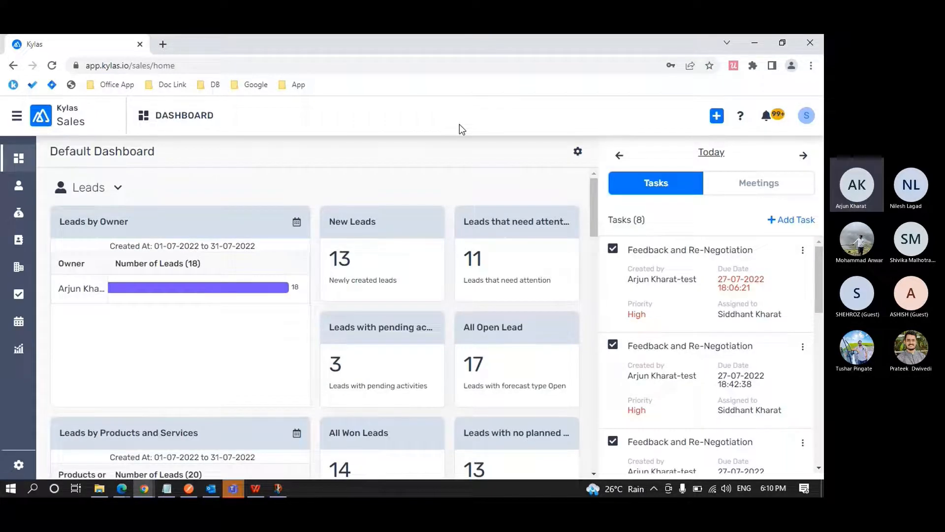
Open the sales user's Leads list and compare the modules offered there with the Read permissions enabled in the Sales profile.
{"action": "left_click", "coordinate": [16, 188]}
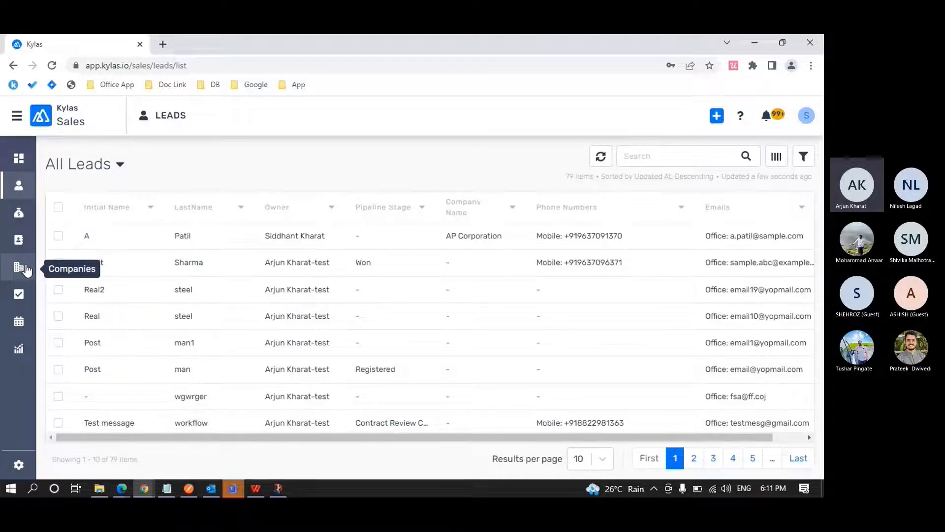
{"action": "key", "text": "alt+Tab"}
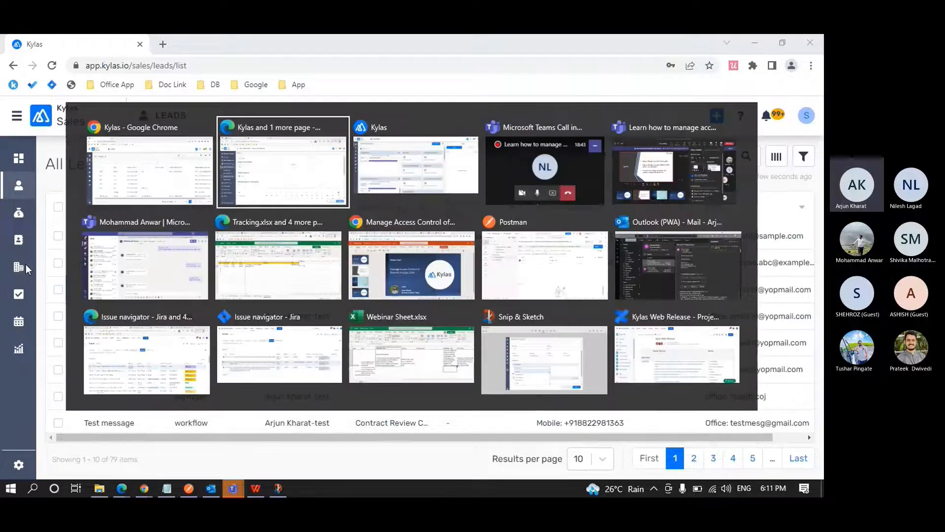
{"action": "scroll", "coordinate": [274, 326], "scroll_direction": "down", "scroll_amount": 2}
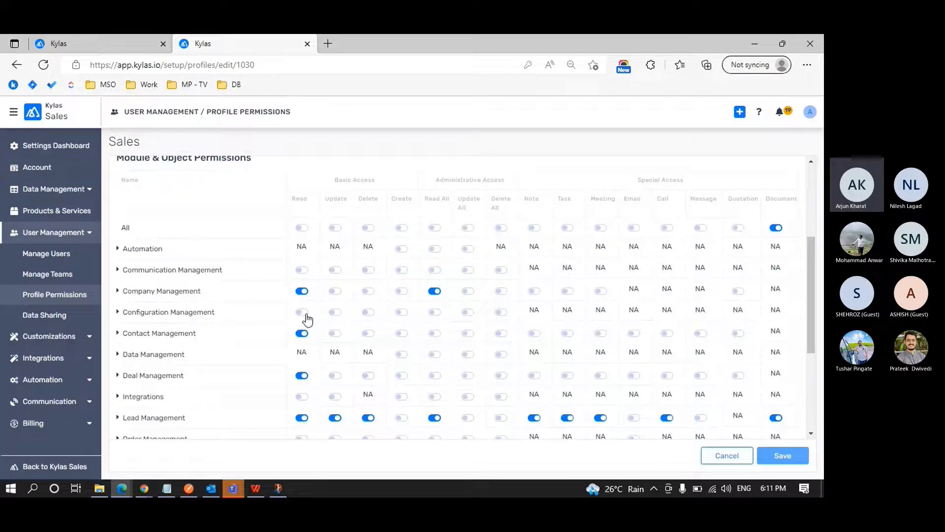
{"action": "scroll", "coordinate": [308, 343], "scroll_direction": "down", "scroll_amount": 1}
{"action": "scroll", "coordinate": [306, 340], "scroll_direction": "down", "scroll_amount": 3}
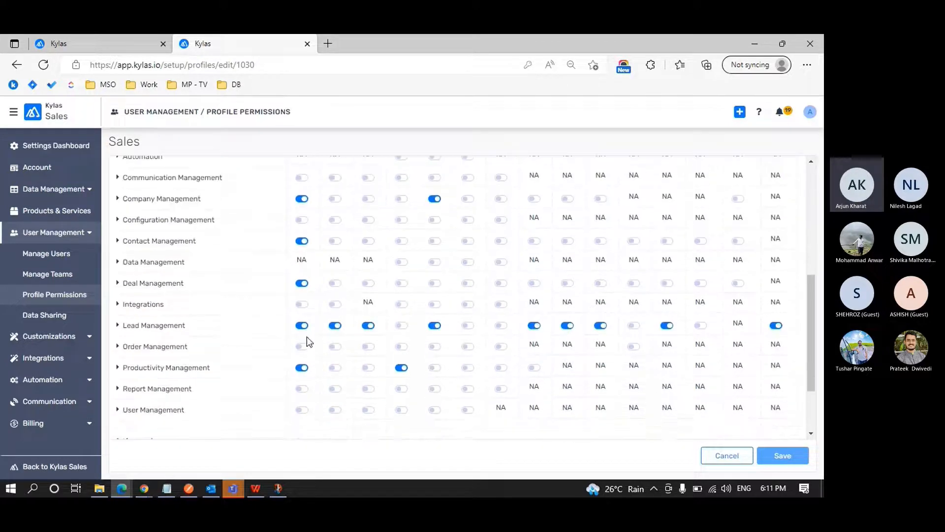
{"action": "key", "text": "alt+Tab"}
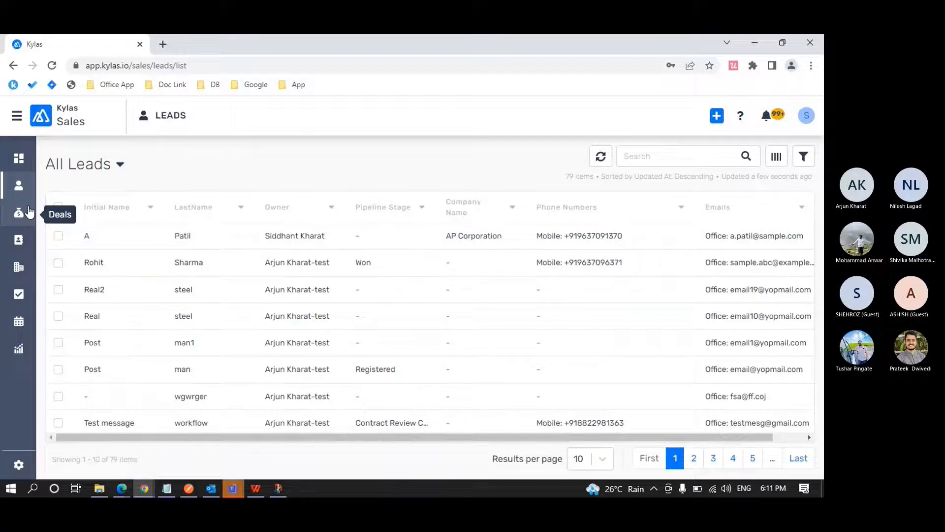
{"action": "key", "text": "alt+Tab"}
{"action": "scroll", "coordinate": [327, 330], "scroll_direction": "down", "scroll_amount": 2}
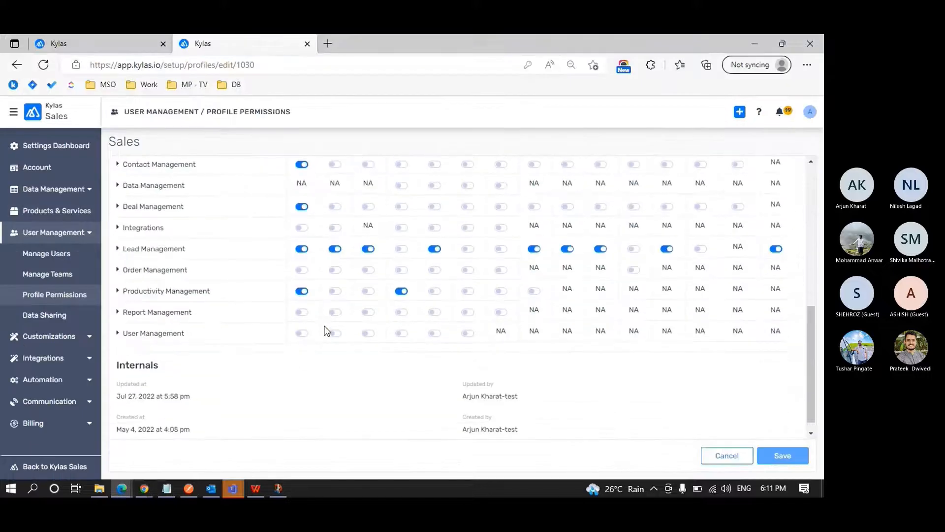
{"action": "scroll", "coordinate": [327, 331], "scroll_direction": "up", "scroll_amount": 3}
{"action": "key", "text": "alt+Tab"}
Open the first lead's call logs, view the Log a call form and close it without logging a call.
{"action": "left_click", "coordinate": [88, 241]}
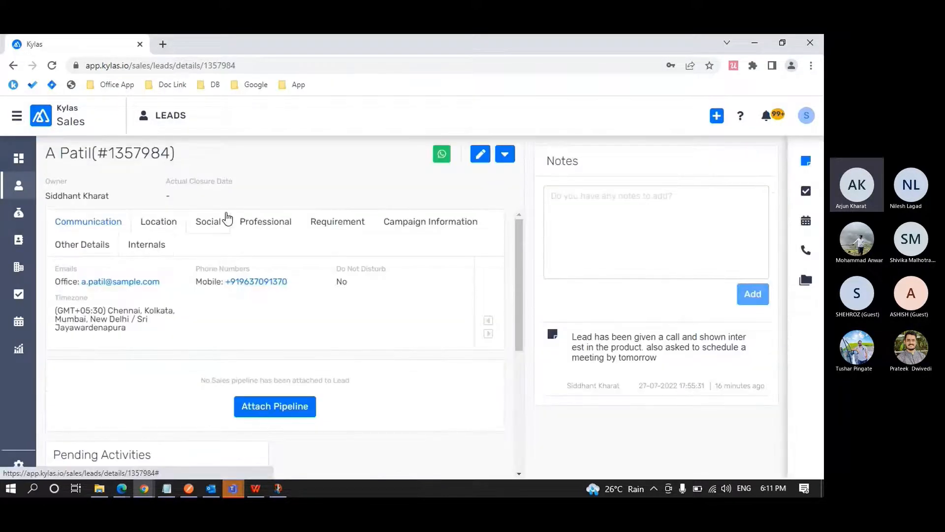
{"action": "left_click", "coordinate": [19, 185]}
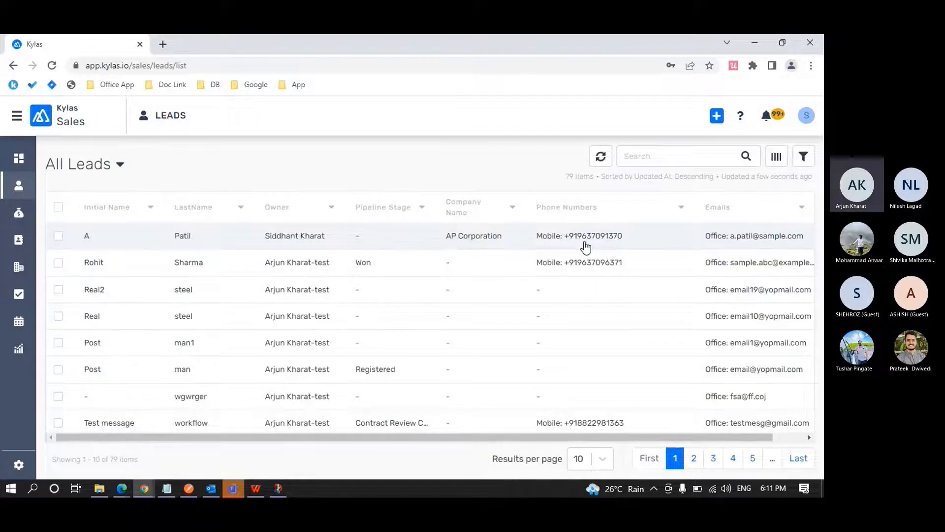
{"action": "left_click", "coordinate": [145, 241]}
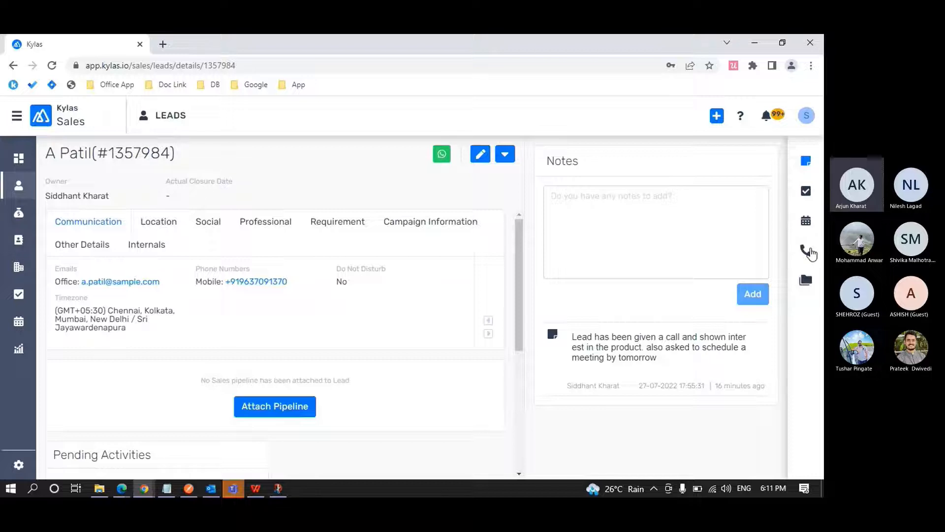
{"action": "left_click", "coordinate": [810, 251]}
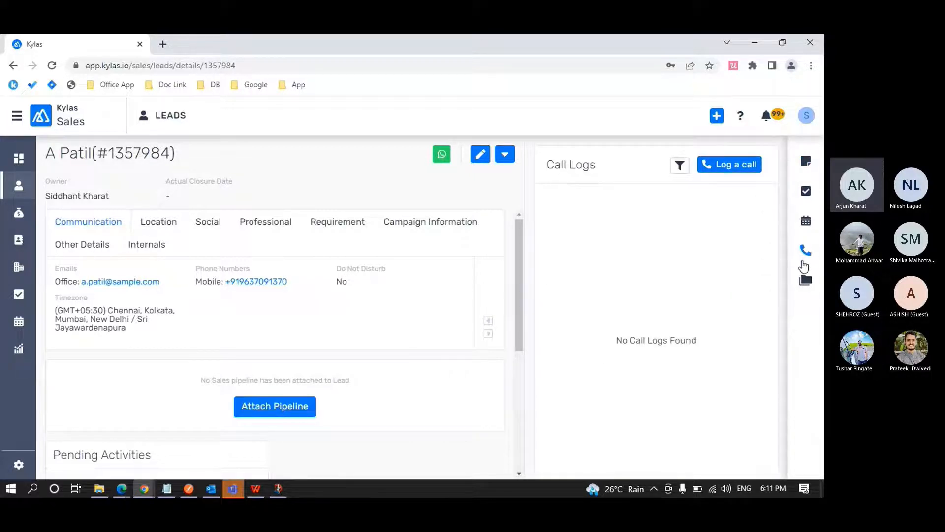
{"action": "left_click", "coordinate": [733, 166]}
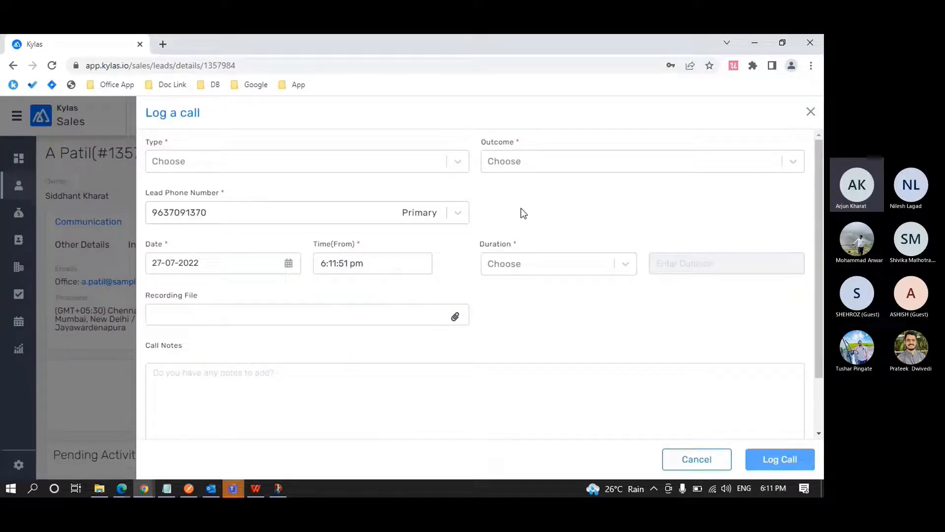
{"action": "left_click", "coordinate": [809, 113]}
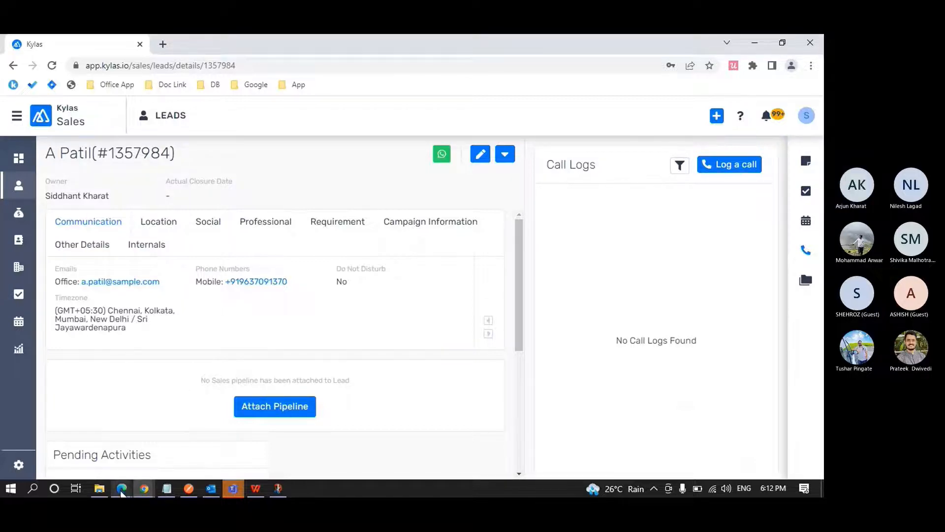
Return to the Sales profile in Edge and review its Module & Object Permissions table against the sales user's lead record.
{"action": "mouse_move", "coordinate": [124, 490]}
{"action": "left_click", "coordinate": [325, 466]}
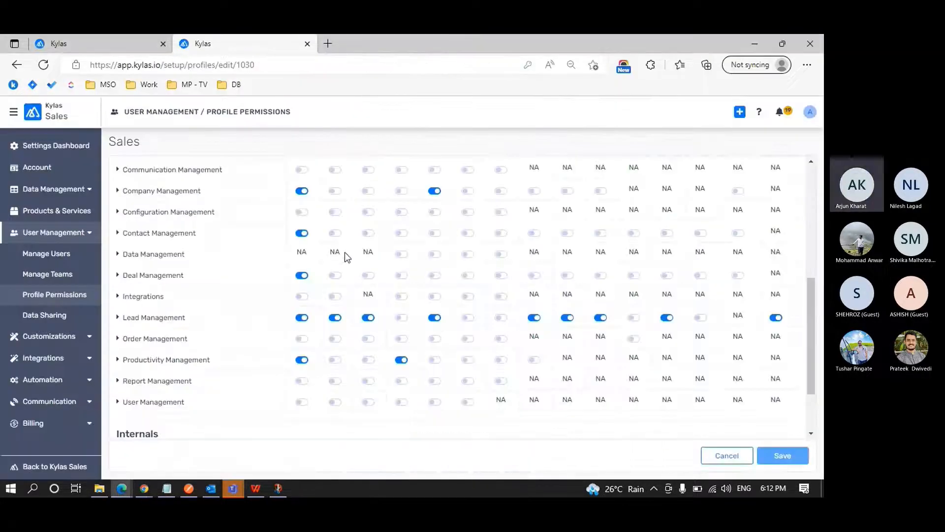
{"action": "scroll", "coordinate": [345, 252], "scroll_direction": "up", "scroll_amount": 4}
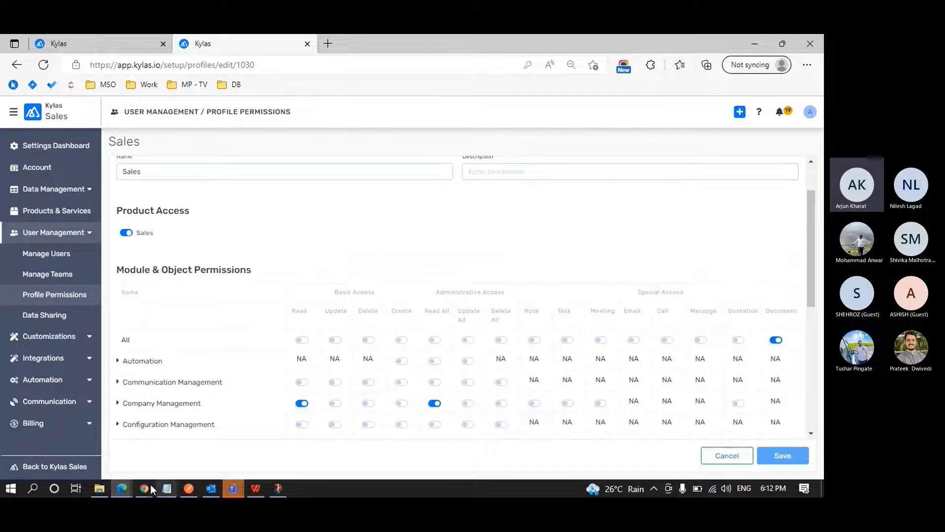
{"action": "mouse_move", "coordinate": [142, 485]}
{"action": "left_click", "coordinate": [211, 454]}
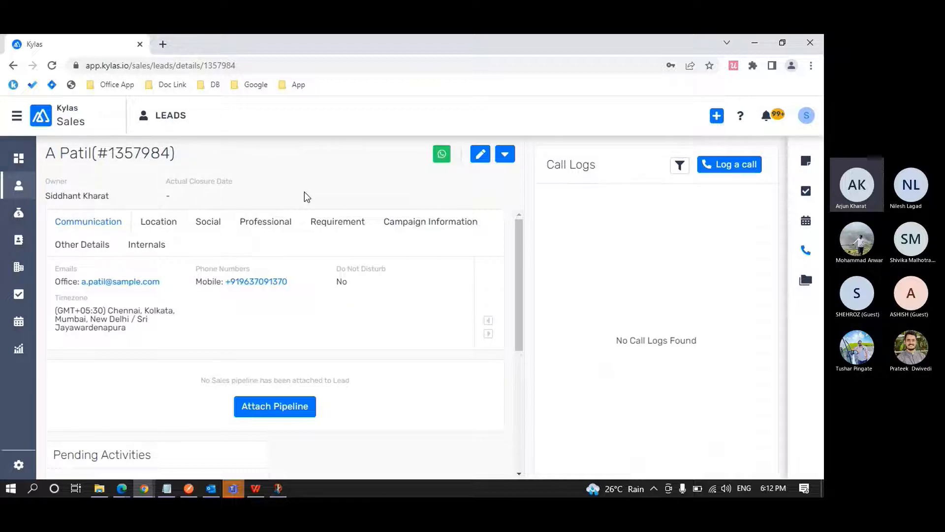
{"action": "key", "text": "alt+Tab"}
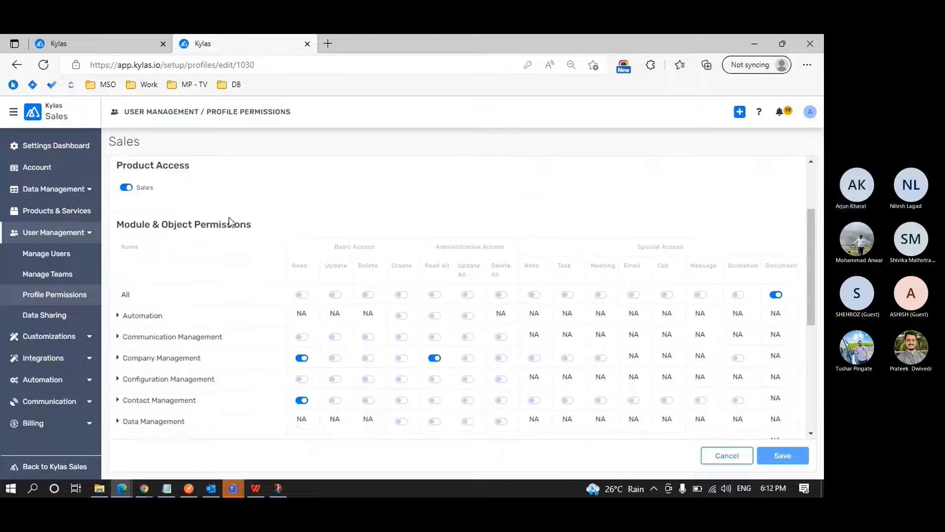
{"action": "scroll", "coordinate": [230, 221], "scroll_direction": "down", "scroll_amount": 1}
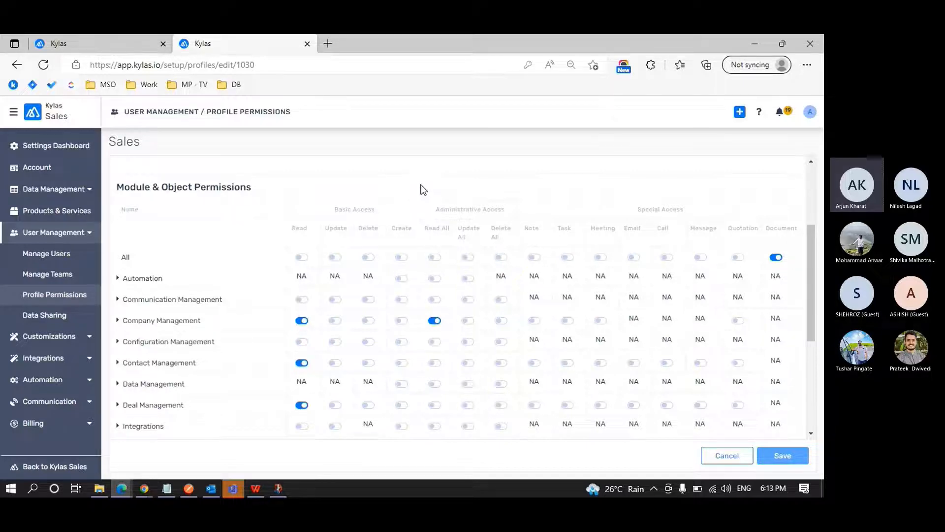
{"action": "scroll", "coordinate": [422, 189], "scroll_direction": "down", "scroll_amount": 1}
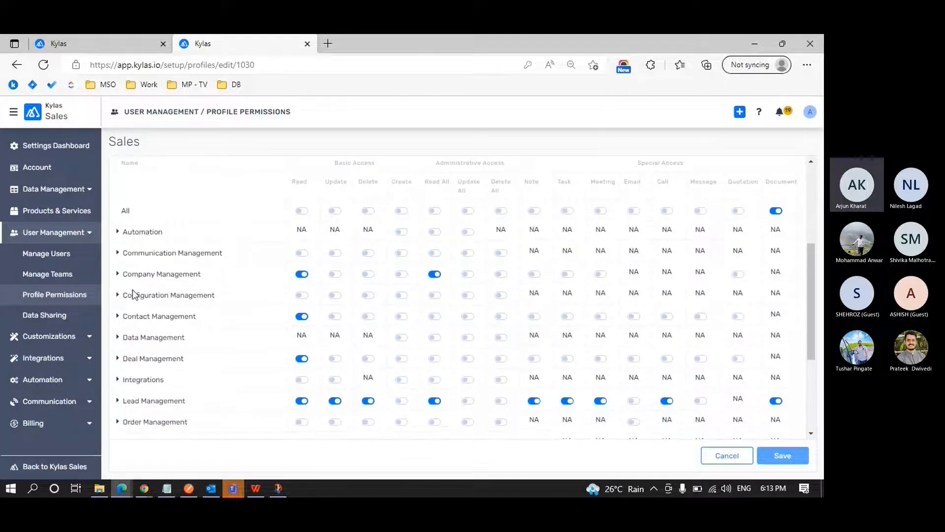
Expand the Automation module in the Sales profile and highlight its Workflow entry.
{"action": "left_click", "coordinate": [117, 232]}
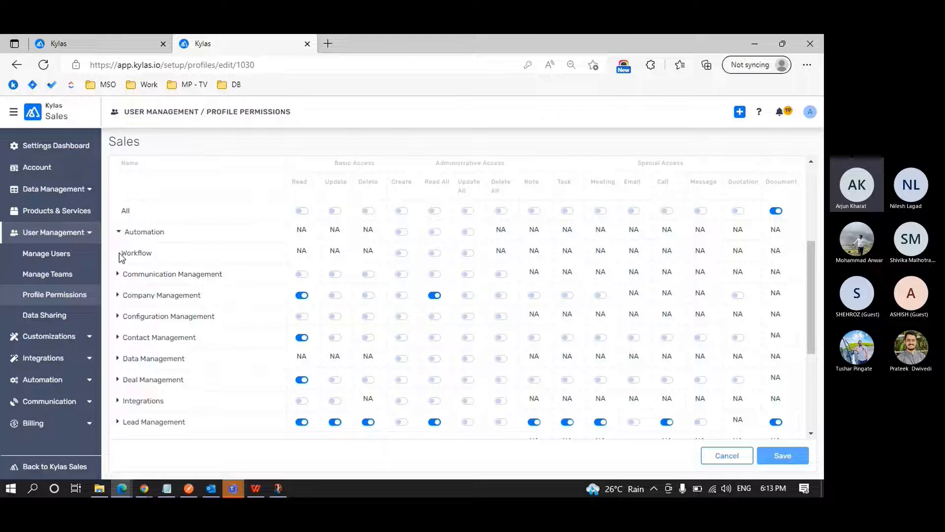
{"action": "left_click_drag", "start_coordinate": [122, 253], "coordinate": [156, 254]}
{"action": "left_click", "coordinate": [158, 259]}
Switch to the sales user's Chrome window and open CRM Settings to check which settings sections are available.
{"action": "mouse_move", "coordinate": [144, 488]}
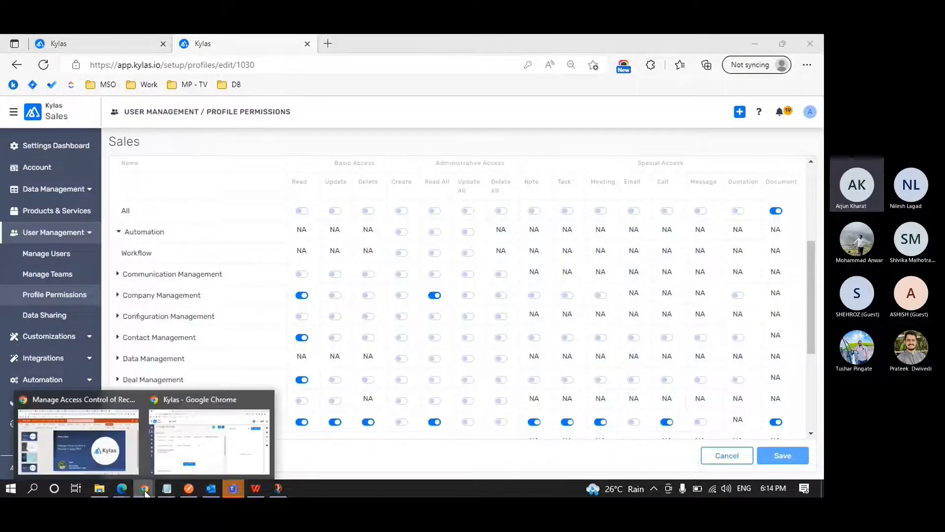
{"action": "left_click", "coordinate": [201, 462]}
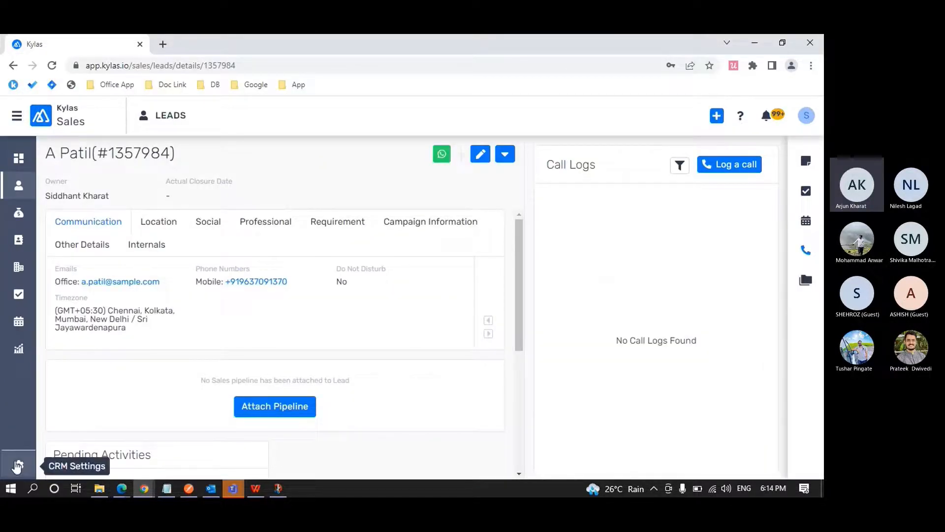
{"action": "left_click", "coordinate": [17, 465]}
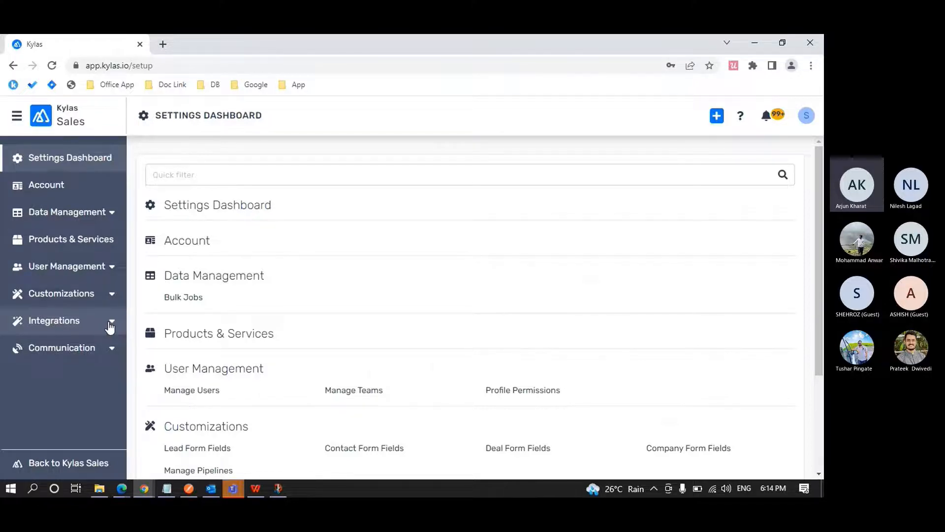
In the Sales profile in Edge, enable Create for Workflow along with its dependent Read All permission, and save the profile.
{"action": "key", "text": "alt+Tab"}
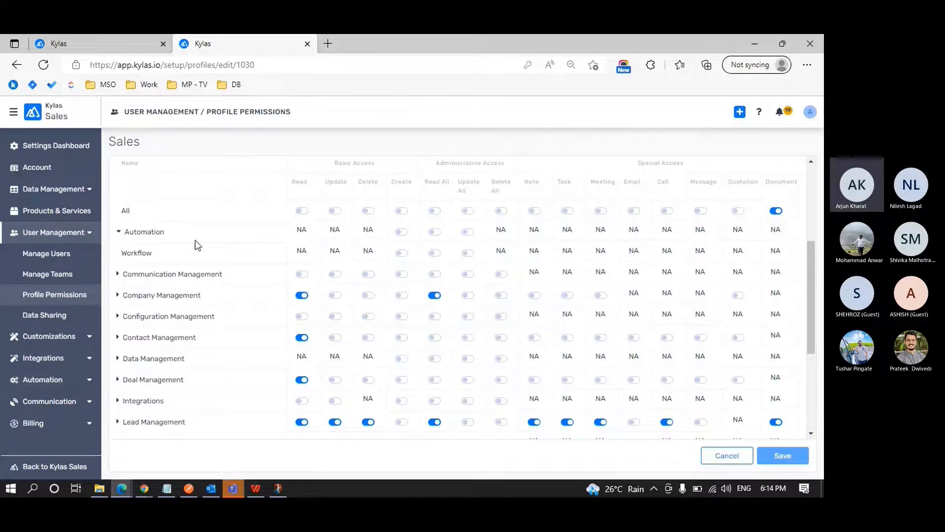
{"action": "left_click", "coordinate": [403, 254]}
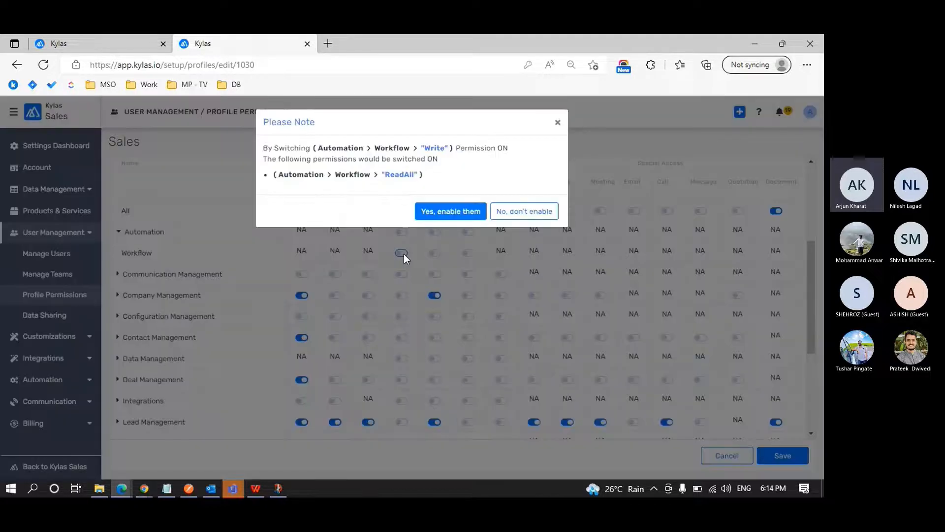
{"action": "left_click", "coordinate": [449, 212]}
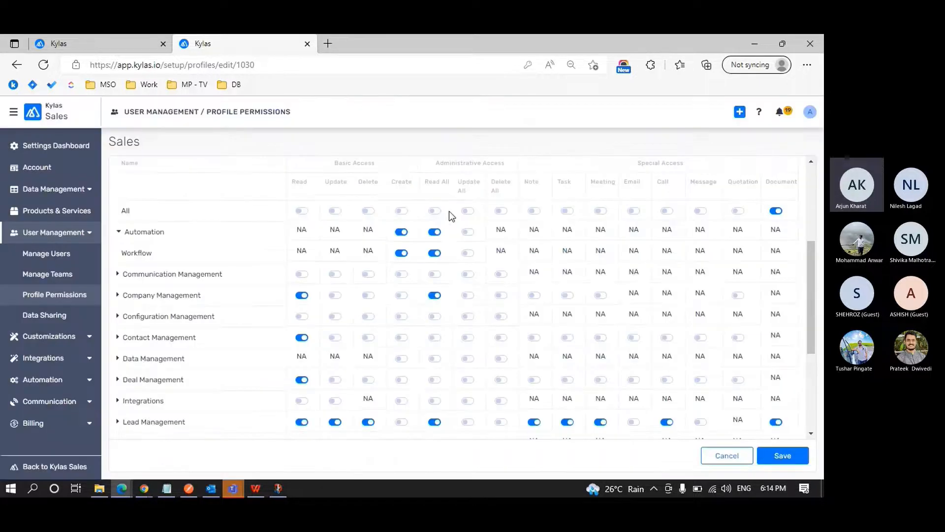
{"action": "left_click", "coordinate": [783, 453]}
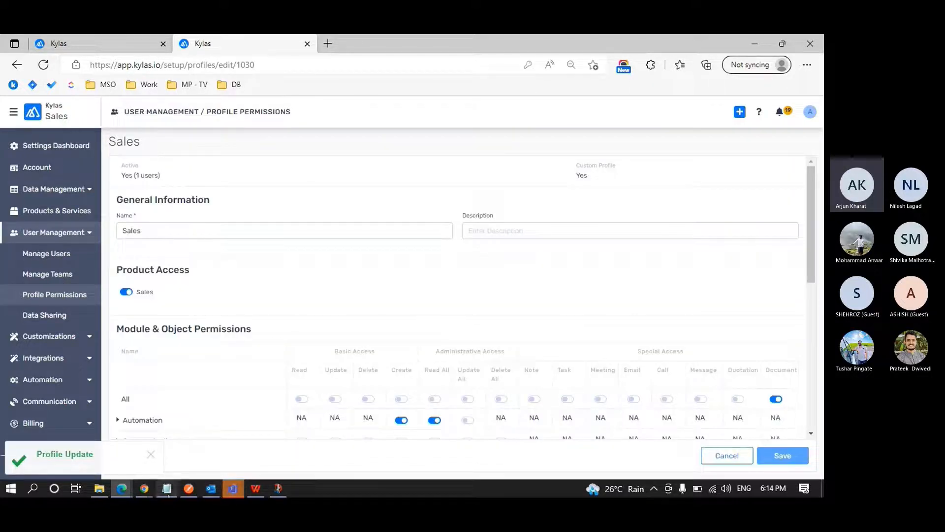
Switch to the sales user's Chrome window, log out, and sign back in to refresh the workflow permissions.
{"action": "mouse_move", "coordinate": [144, 488]}
{"action": "left_click", "coordinate": [211, 446]}
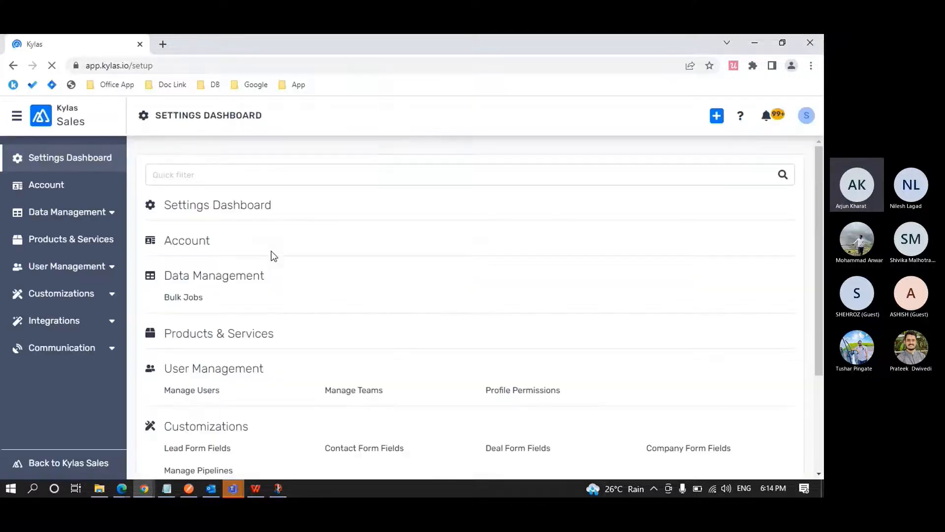
{"action": "left_click", "coordinate": [807, 115]}
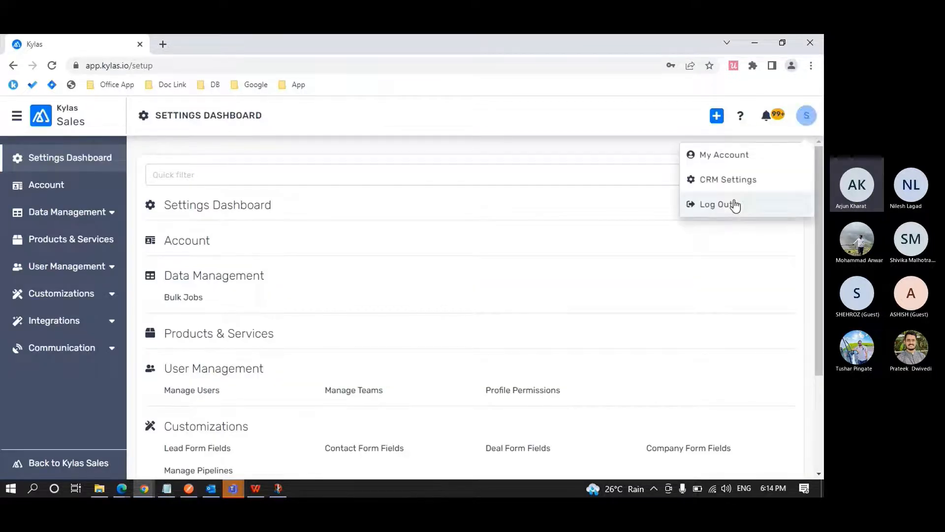
{"action": "left_click", "coordinate": [735, 205]}
{"action": "left_click", "coordinate": [541, 327]}
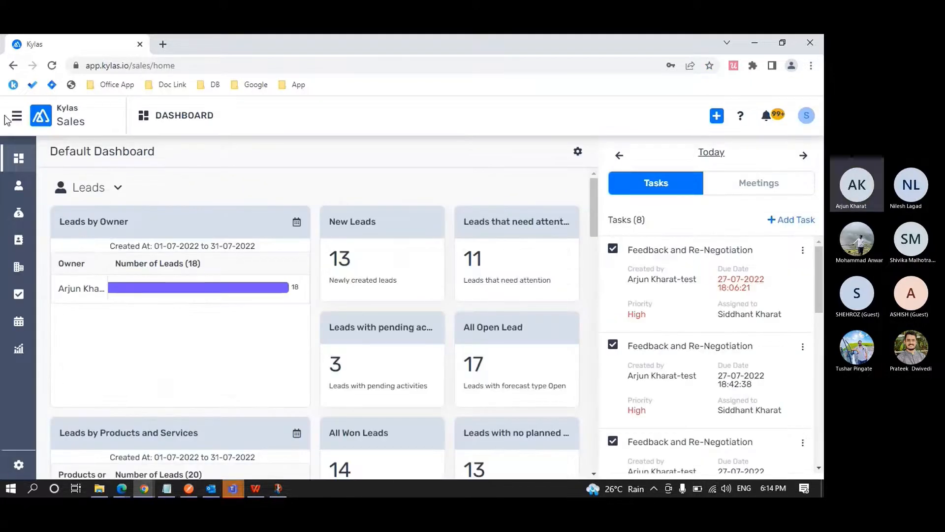
Open CRM Settings as the sales user and display the Workflows list under Automation.
{"action": "left_click", "coordinate": [19, 464]}
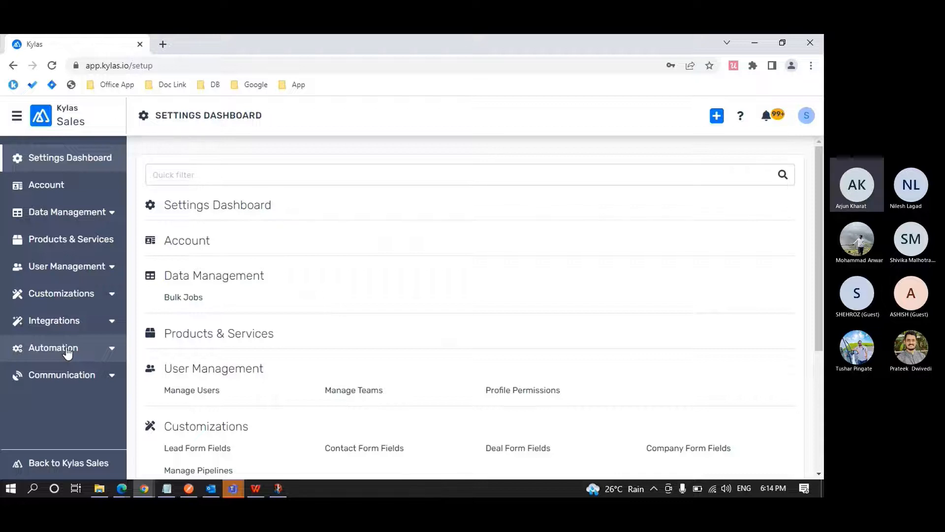
{"action": "left_click", "coordinate": [110, 350]}
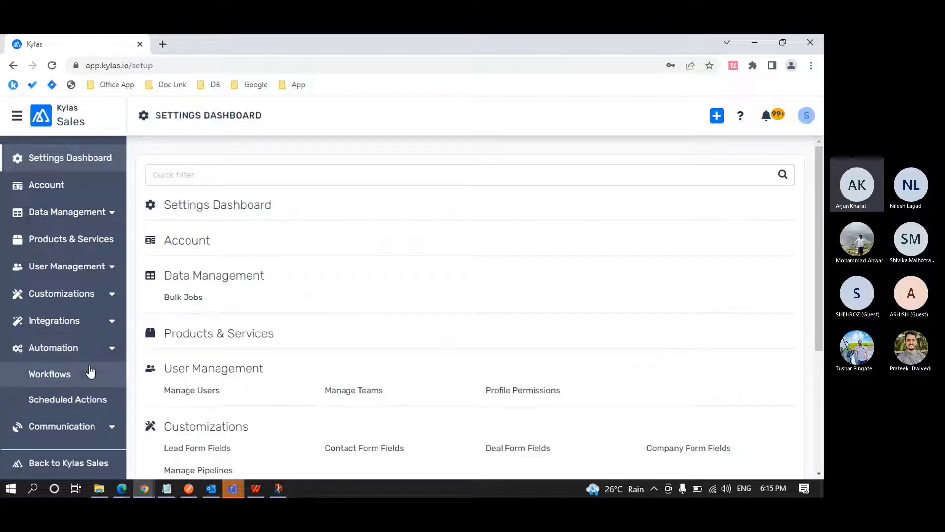
{"action": "left_click", "coordinate": [84, 379]}
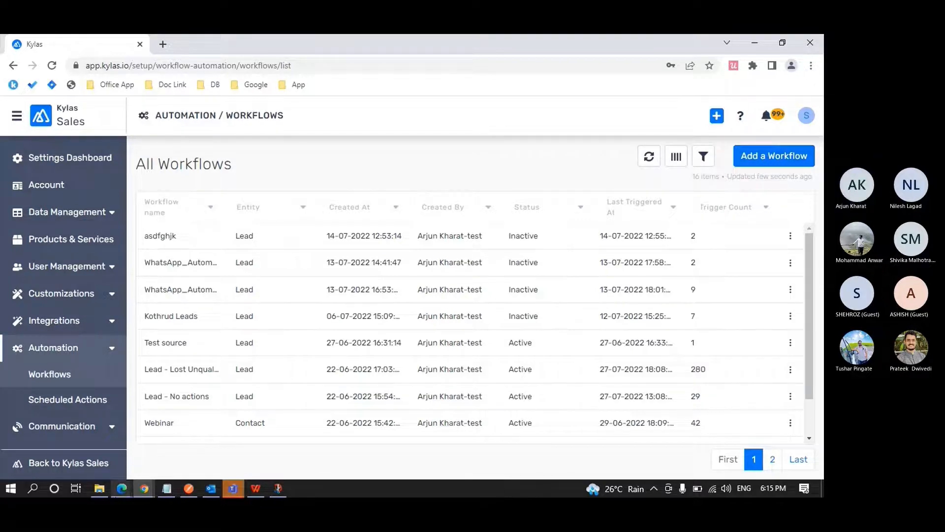
Return to the Sales profile in Edge and expand Configuration Management in the permissions table.
{"action": "mouse_move", "coordinate": [121, 495]}
{"action": "left_click", "coordinate": [309, 436]}
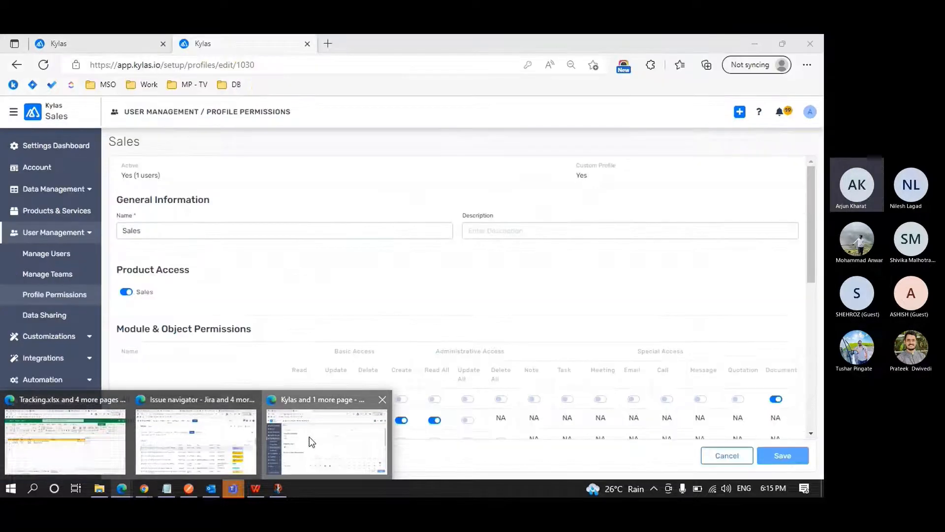
{"action": "scroll", "coordinate": [344, 276], "scroll_direction": "down", "scroll_amount": 4}
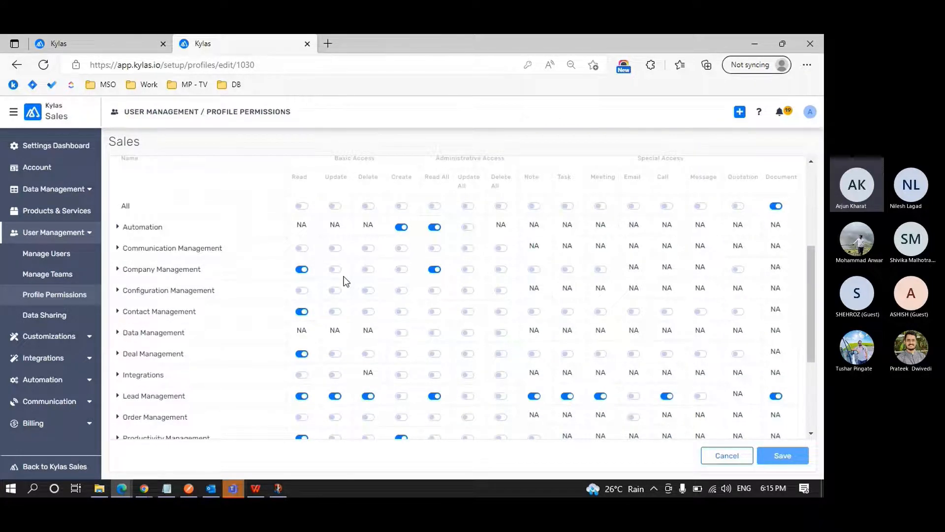
{"action": "left_click", "coordinate": [119, 291]}
{"action": "scroll", "coordinate": [119, 294], "scroll_direction": "down", "scroll_amount": 3}
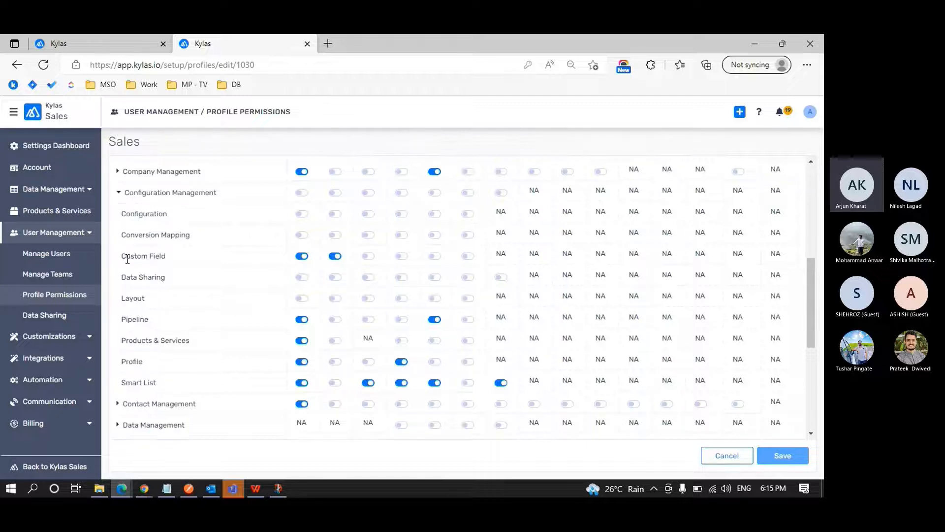
Highlight the Custom Field and Data Sharing entries under Configuration Management.
{"action": "left_click_drag", "start_coordinate": [127, 258], "coordinate": [176, 252]}
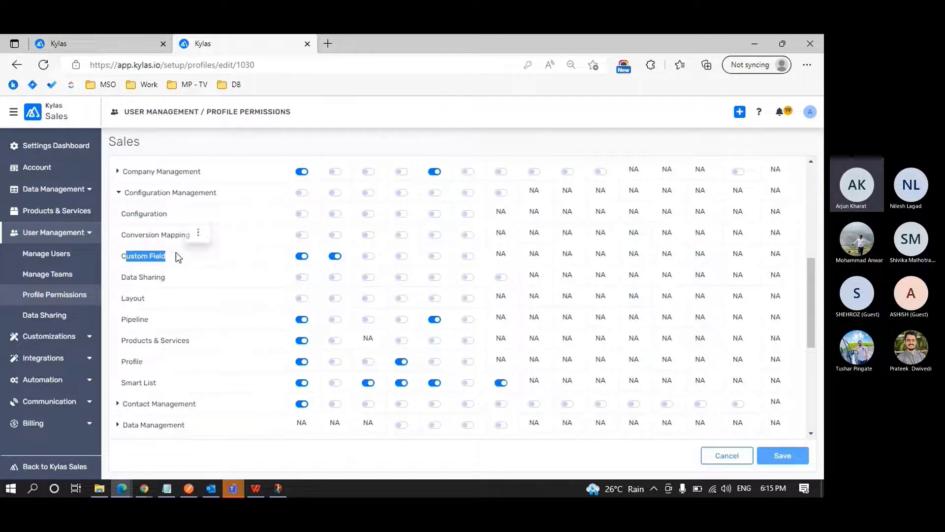
{"action": "left_click", "coordinate": [176, 252]}
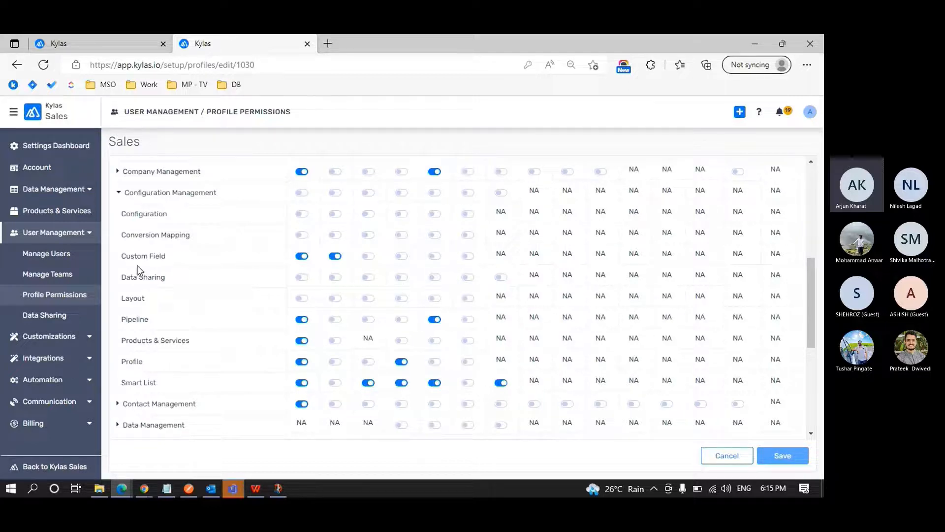
{"action": "left_click_drag", "start_coordinate": [127, 259], "coordinate": [169, 257]}
{"action": "left_click", "coordinate": [170, 259]}
{"action": "double_click", "coordinate": [156, 256]}
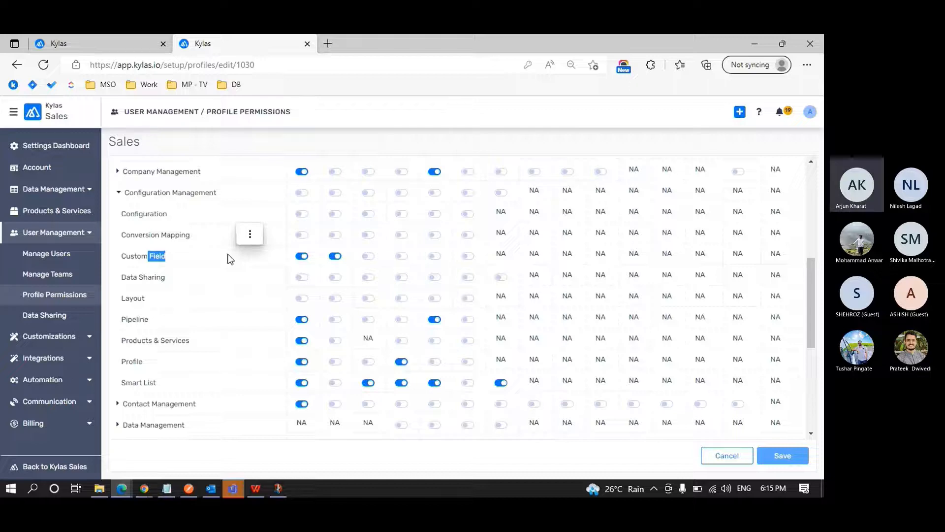
{"action": "left_click_drag", "start_coordinate": [128, 277], "coordinate": [187, 276]}
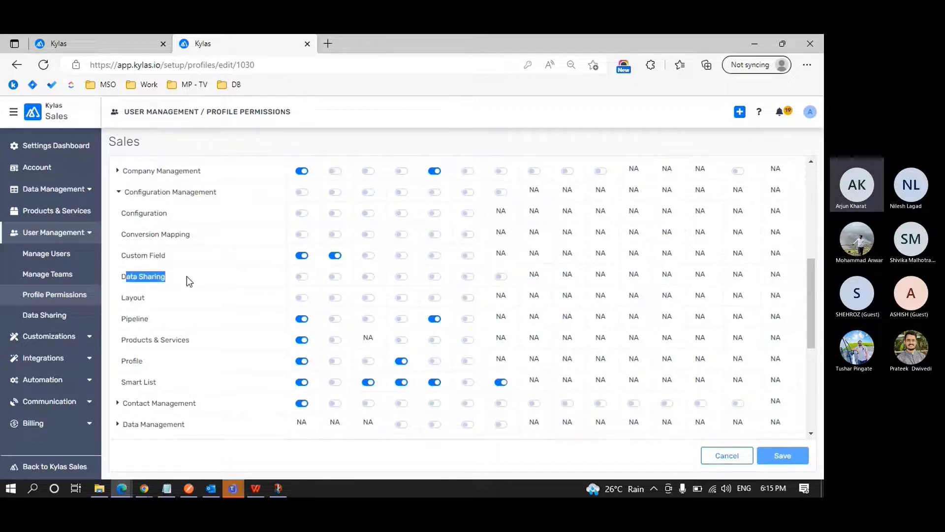
Switch to the sales user's Chrome window and expand User Management to check whether Data Sharing is available.
{"action": "mouse_move", "coordinate": [144, 488]}
{"action": "left_click", "coordinate": [204, 461]}
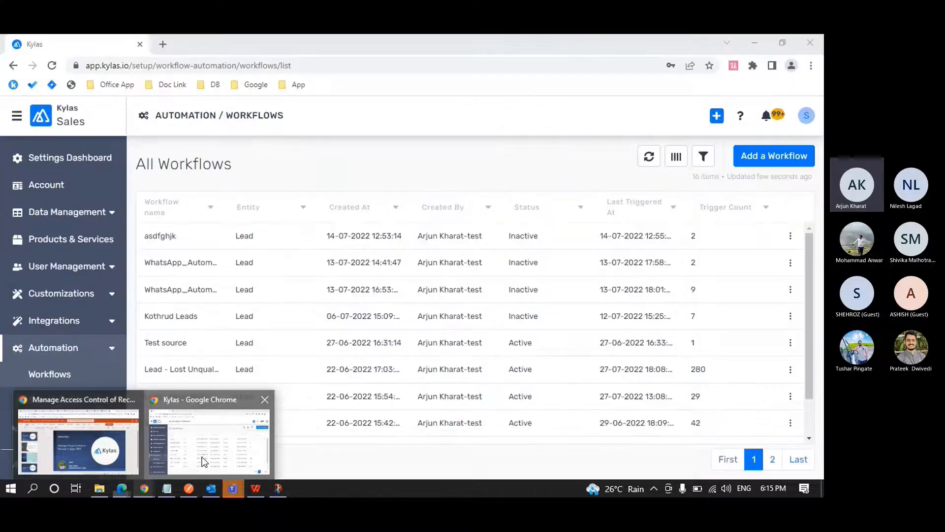
{"action": "left_click", "coordinate": [112, 274]}
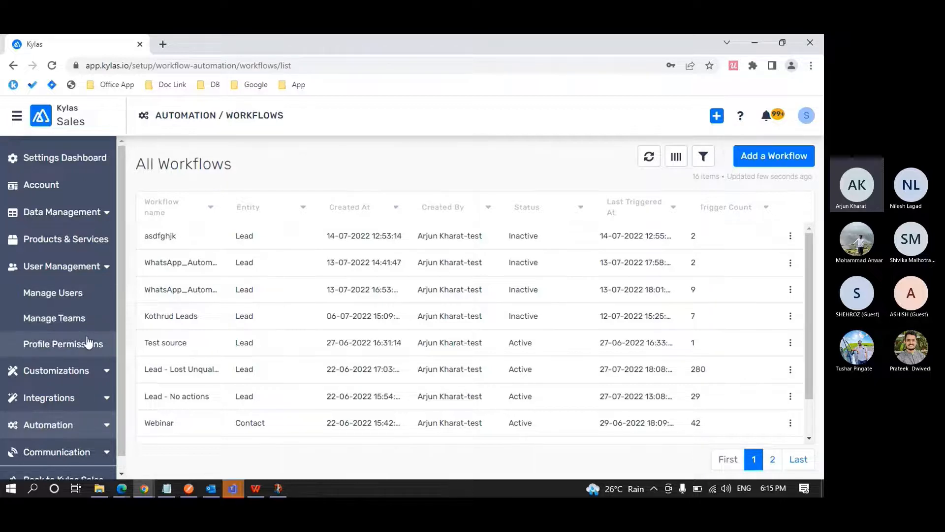
In the Sales profile in Edge, enable Read and Create for Data Sharing and save the profile.
{"action": "key", "text": "alt+Tab"}
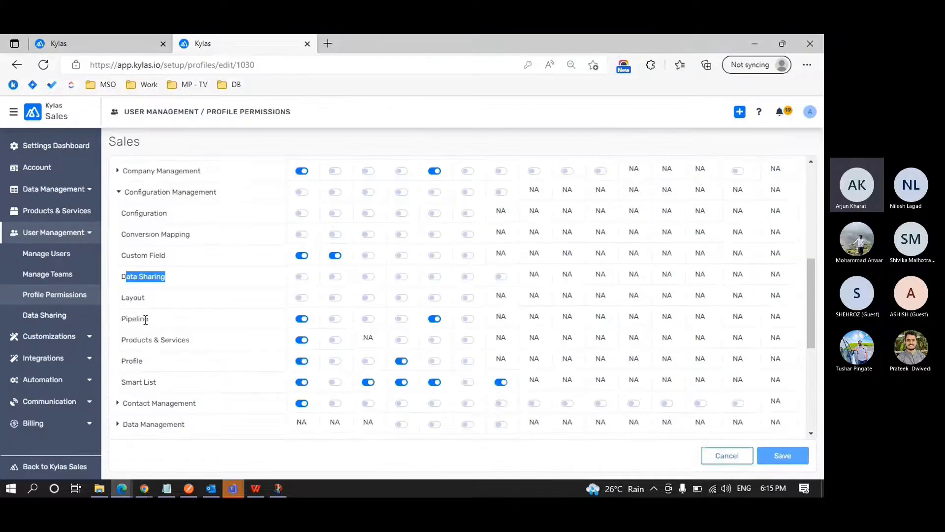
{"action": "left_click", "coordinate": [301, 276]}
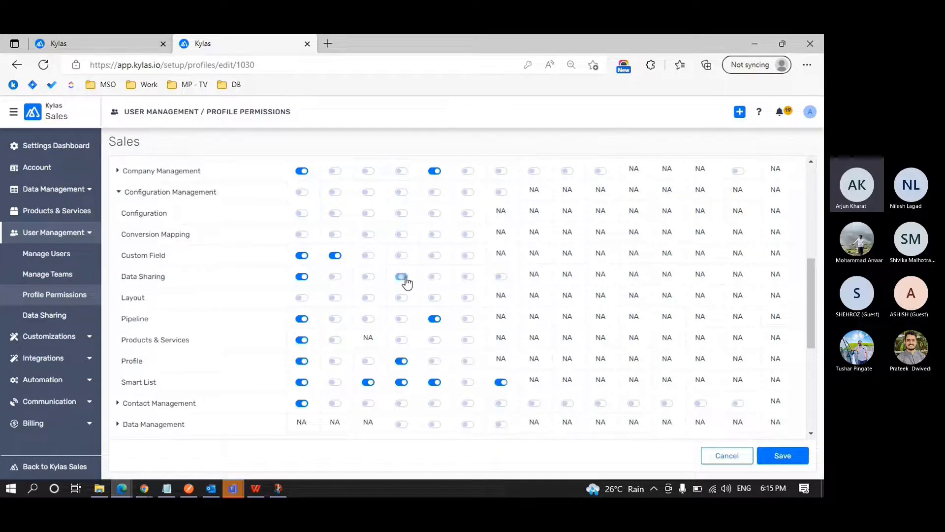
{"action": "left_click", "coordinate": [782, 454]}
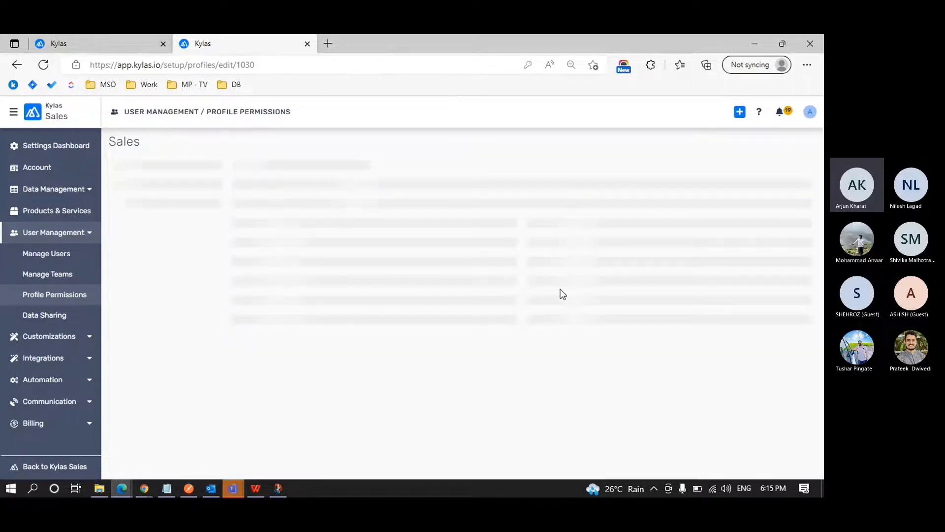
Switch to Chrome, log the sales user out, and sign back in to refresh the Data Sharing permissions.
{"action": "key", "text": "alt+Tab"}
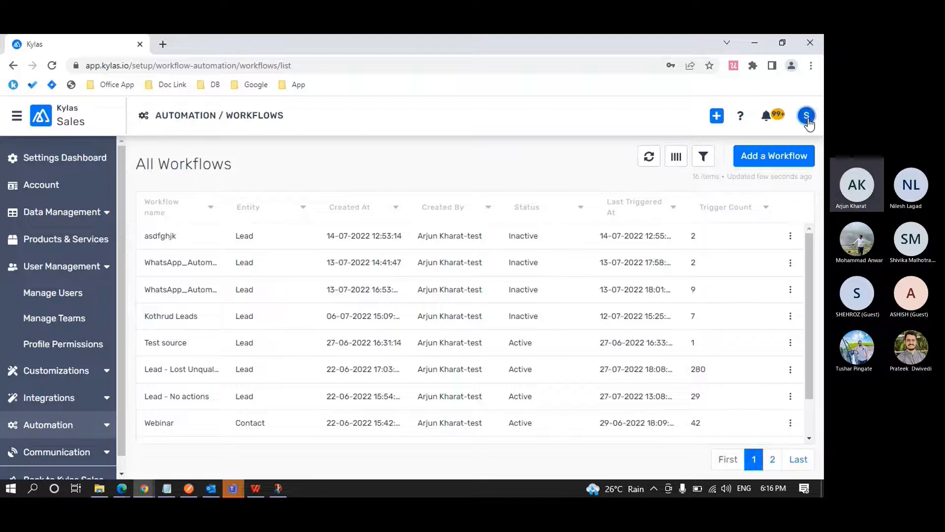
{"action": "left_click", "coordinate": [807, 117]}
{"action": "left_click", "coordinate": [743, 205]}
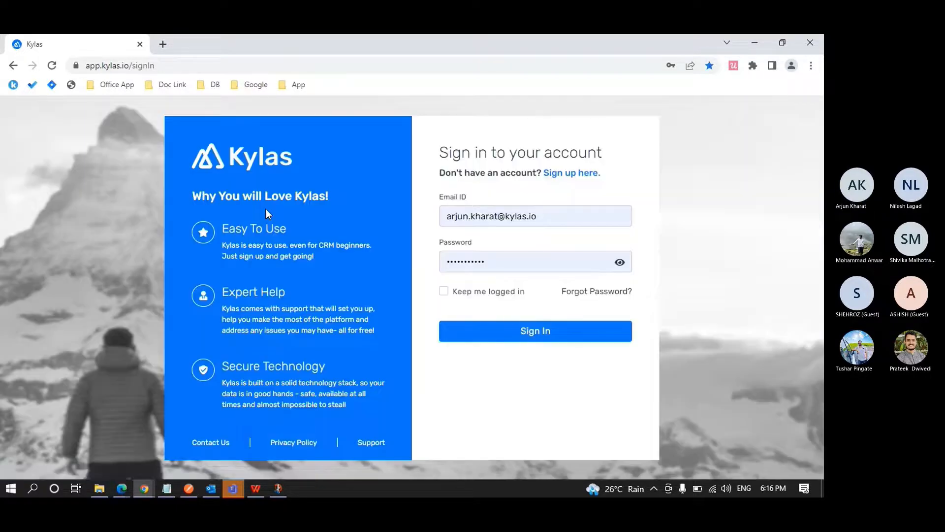
{"action": "left_click", "coordinate": [512, 326]}
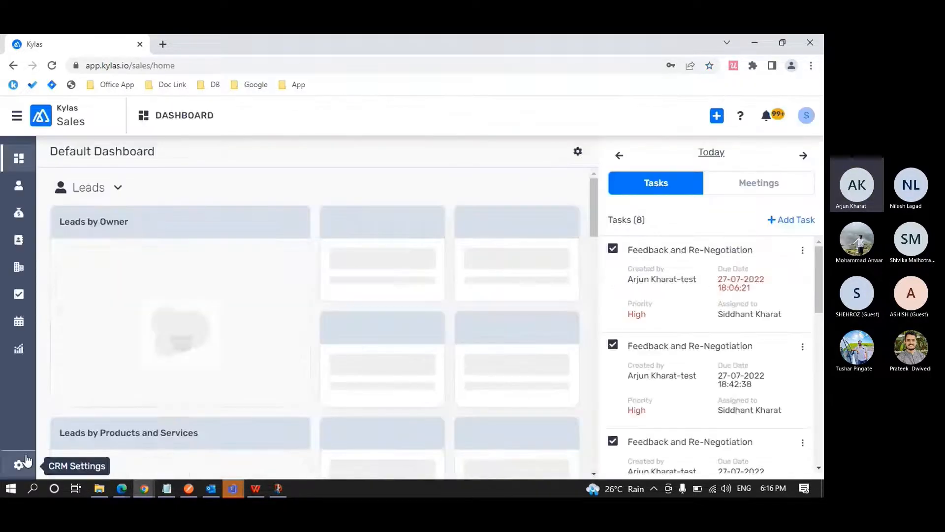
Open the sales user's CRM Settings and display the Data Sharing rules under User Management.
{"action": "left_click", "coordinate": [19, 464]}
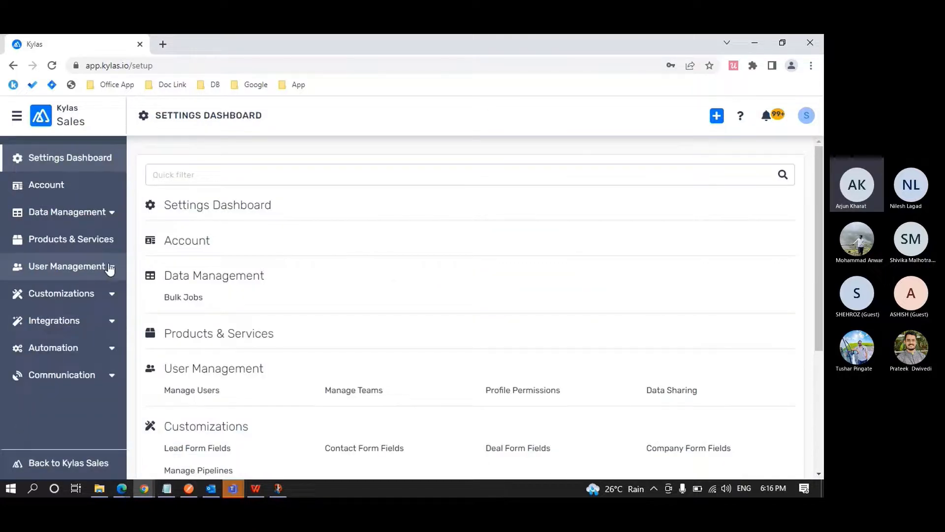
{"action": "left_click", "coordinate": [96, 269]}
{"action": "left_click", "coordinate": [64, 378]}
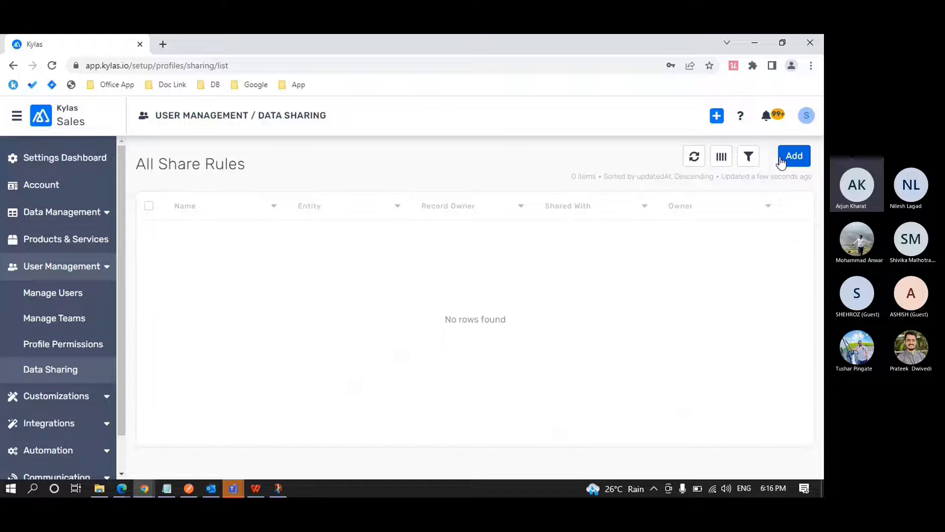
Return to the Sales profile in Edge, expand Configuration Management, and review its objects' basic and administrative permissions.
{"action": "key", "text": "alt+Tab"}
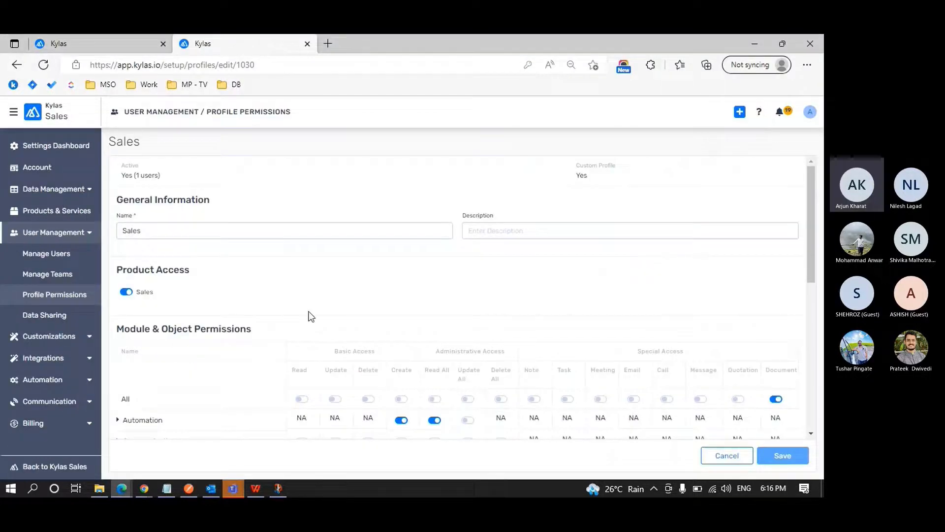
{"action": "scroll", "coordinate": [310, 316], "scroll_direction": "down", "scroll_amount": 5}
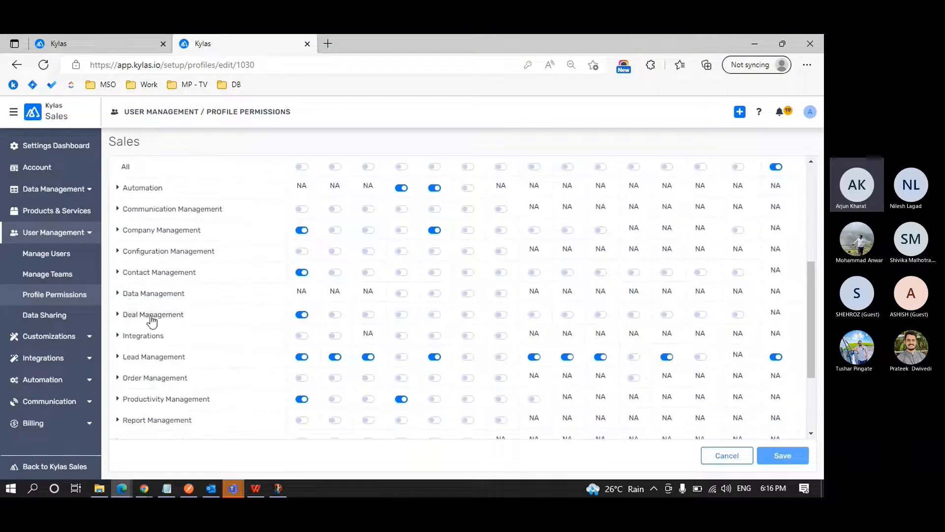
{"action": "left_click", "coordinate": [120, 251]}
{"action": "scroll", "coordinate": [186, 283], "scroll_direction": "down", "scroll_amount": 3}
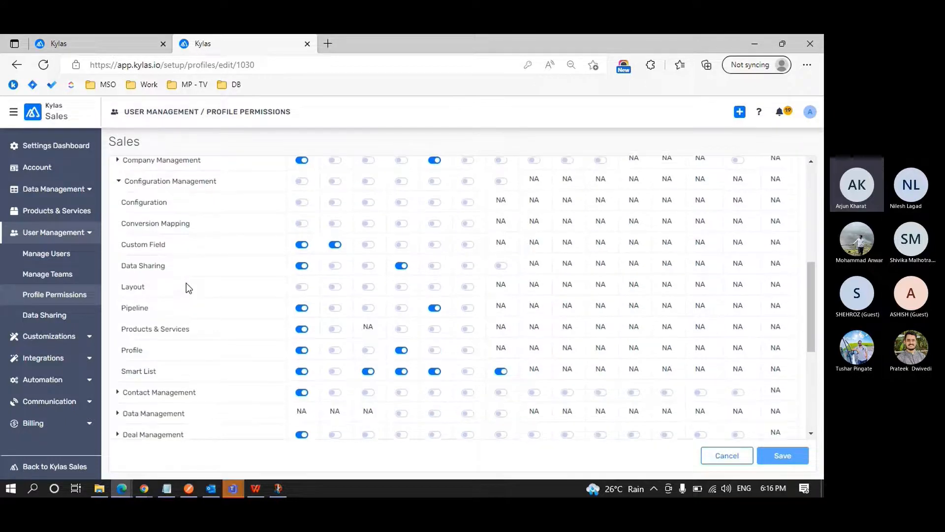
{"action": "scroll", "coordinate": [186, 286], "scroll_direction": "down", "scroll_amount": 1}
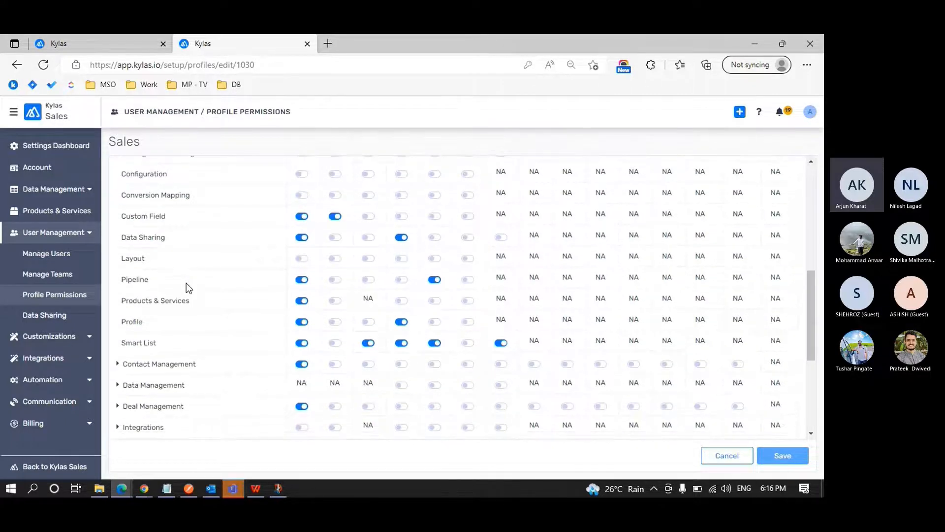
{"action": "scroll", "coordinate": [186, 285], "scroll_direction": "down", "scroll_amount": 1}
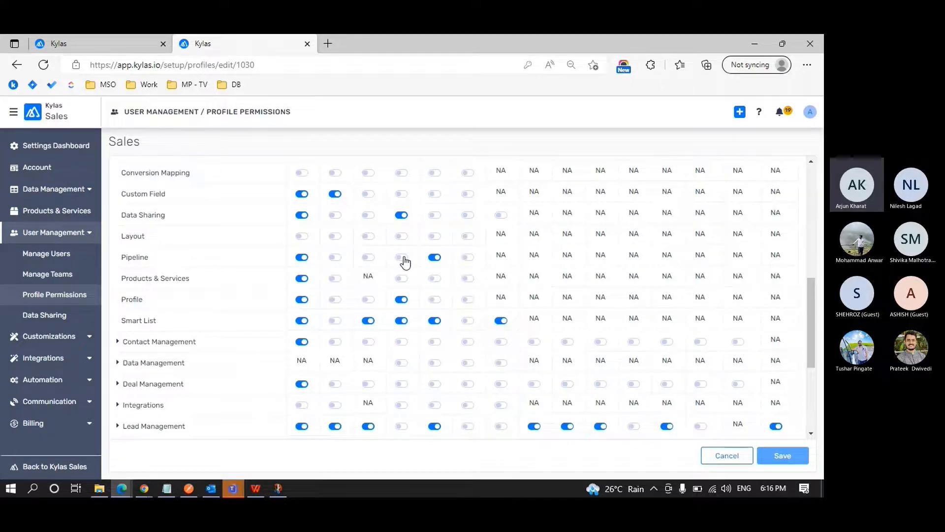
{"action": "scroll", "coordinate": [405, 262], "scroll_direction": "up", "scroll_amount": 1}
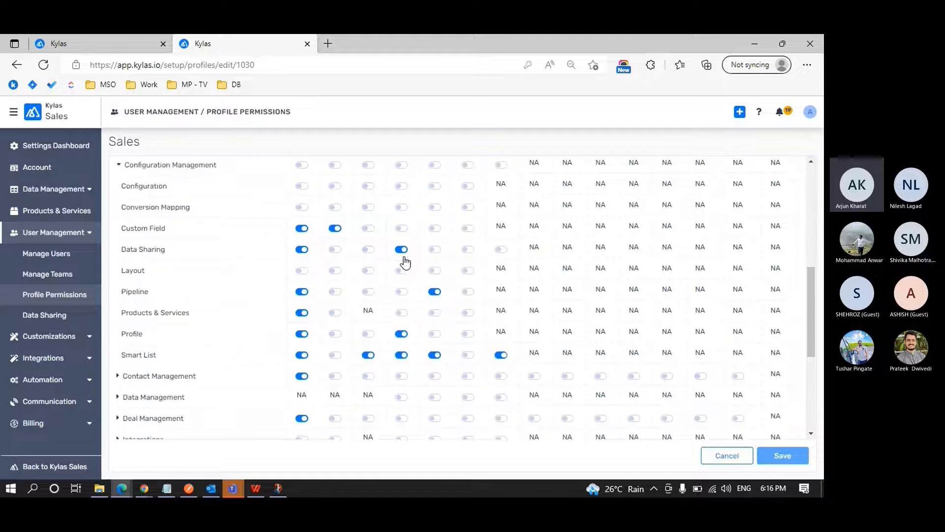
{"action": "scroll", "coordinate": [404, 263], "scroll_direction": "up", "scroll_amount": 2}
{"action": "scroll", "coordinate": [404, 256], "scroll_direction": "down", "scroll_amount": 2}
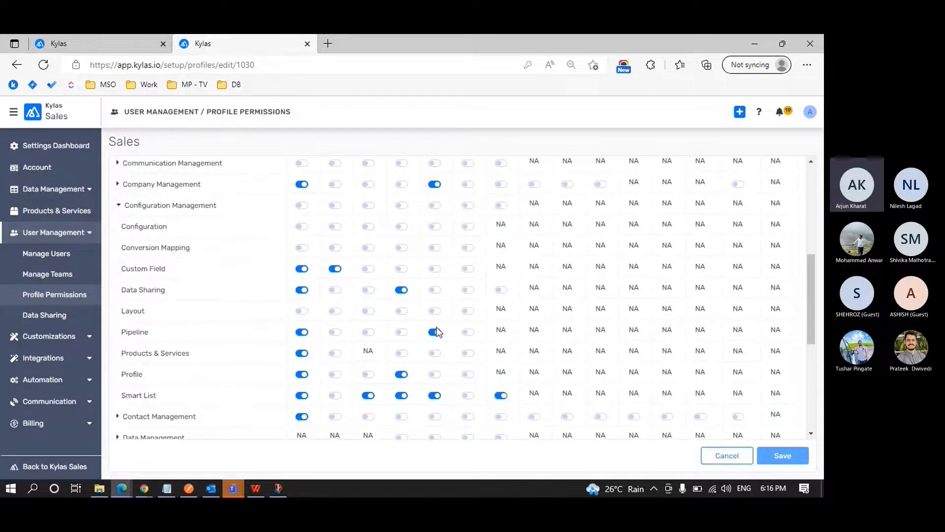
{"action": "scroll", "coordinate": [470, 332], "scroll_direction": "up", "scroll_amount": 2}
{"action": "scroll", "coordinate": [472, 336], "scroll_direction": "up", "scroll_amount": 1}
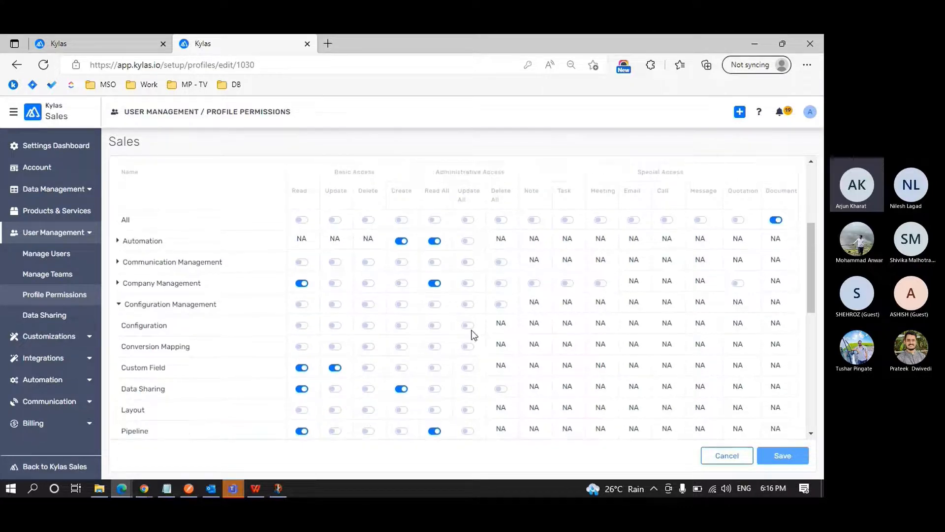
{"action": "scroll", "coordinate": [474, 336], "scroll_direction": "down", "scroll_amount": 2}
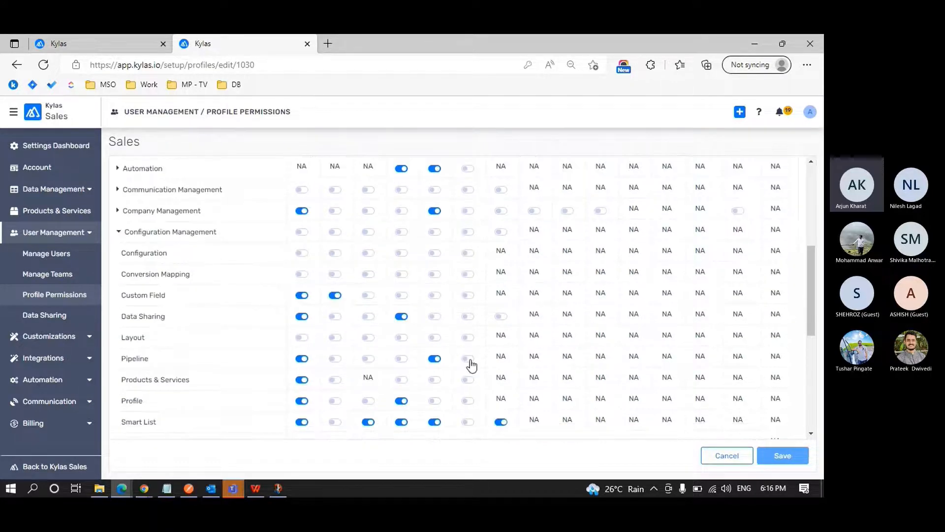
{"action": "scroll", "coordinate": [499, 359], "scroll_direction": "up", "scroll_amount": 2}
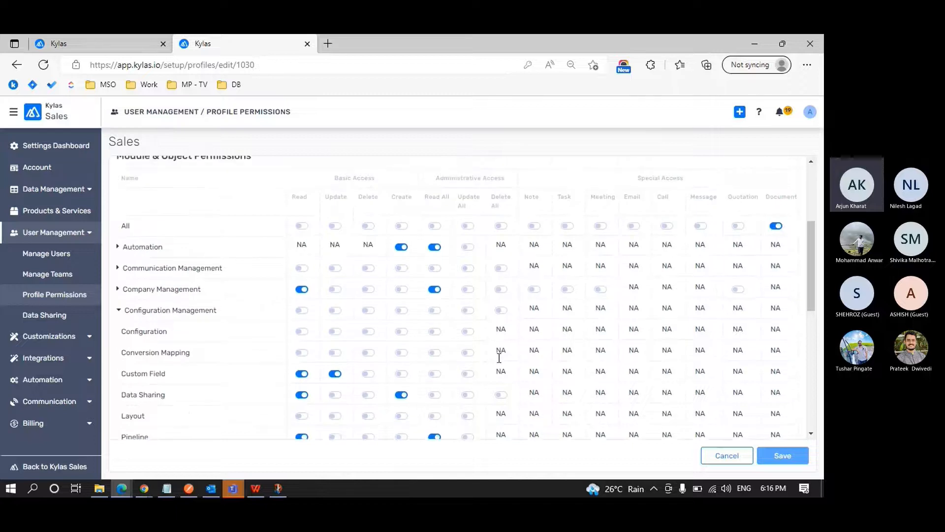
{"action": "scroll", "coordinate": [499, 358], "scroll_direction": "down", "scroll_amount": 3}
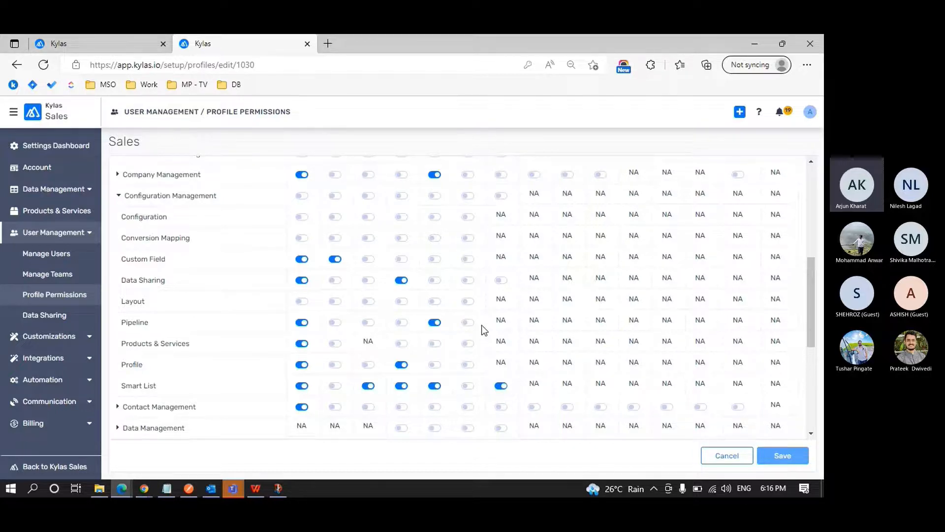
{"action": "scroll", "coordinate": [482, 325], "scroll_direction": "up", "scroll_amount": 3}
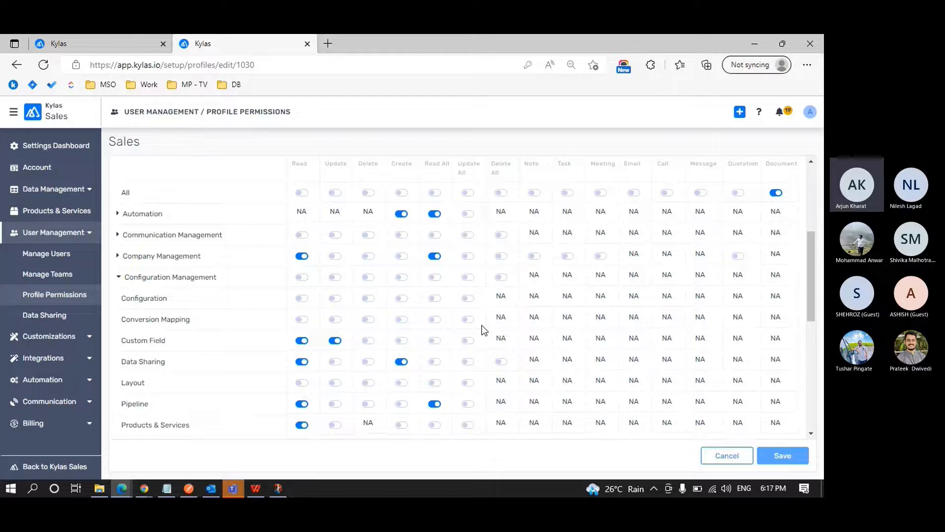
Review the Pipeline, Products & Services, Profile and Smart List permissions under Configuration Management in the Sales profile.
{"action": "scroll", "coordinate": [482, 325], "scroll_direction": "down", "scroll_amount": 2}
{"action": "scroll", "coordinate": [482, 325], "scroll_direction": "down", "scroll_amount": 2}
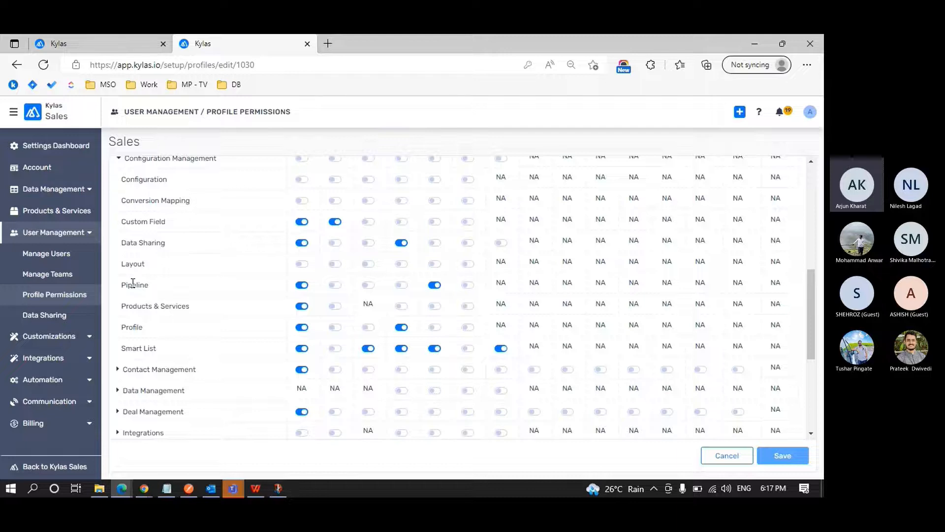
{"action": "scroll", "coordinate": [133, 283], "scroll_direction": "down", "scroll_amount": 2}
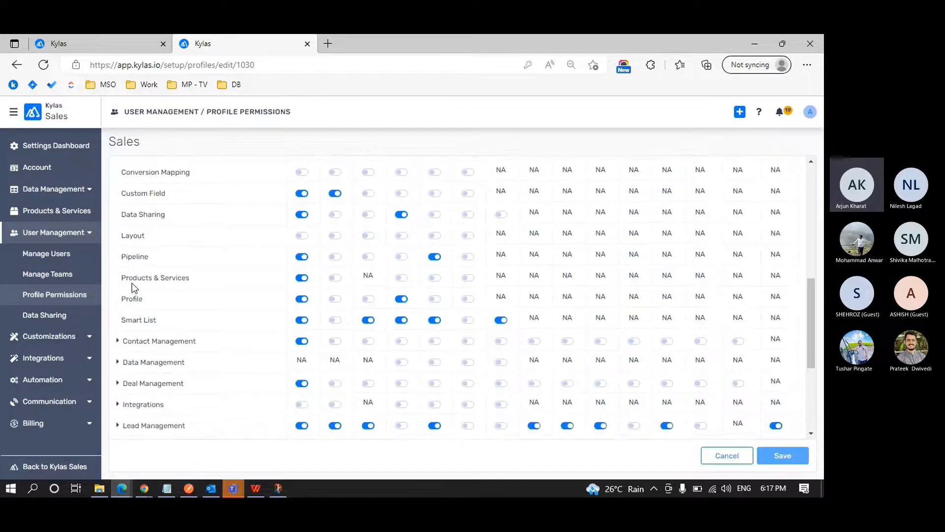
{"action": "left_click_drag", "start_coordinate": [139, 252], "coordinate": [189, 255]}
{"action": "left_click", "coordinate": [194, 257]}
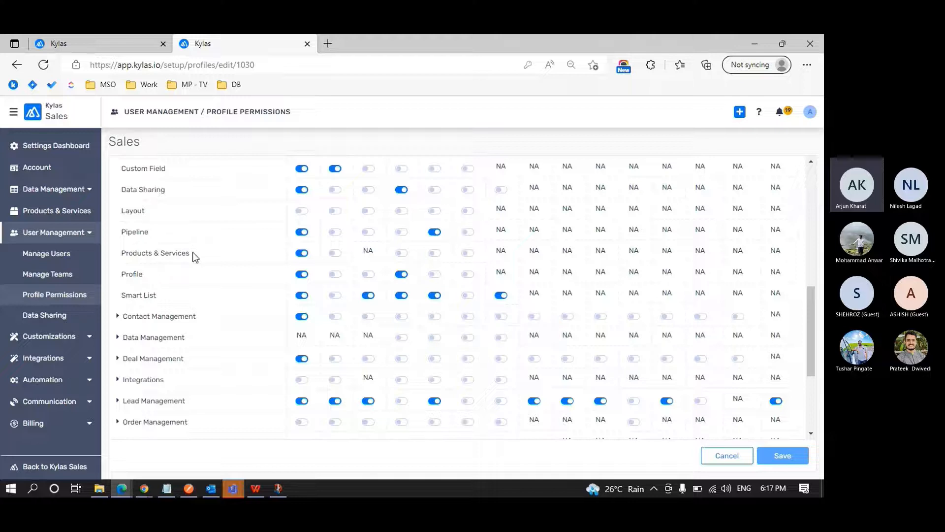
{"action": "scroll", "coordinate": [194, 256], "scroll_direction": "down", "scroll_amount": 1}
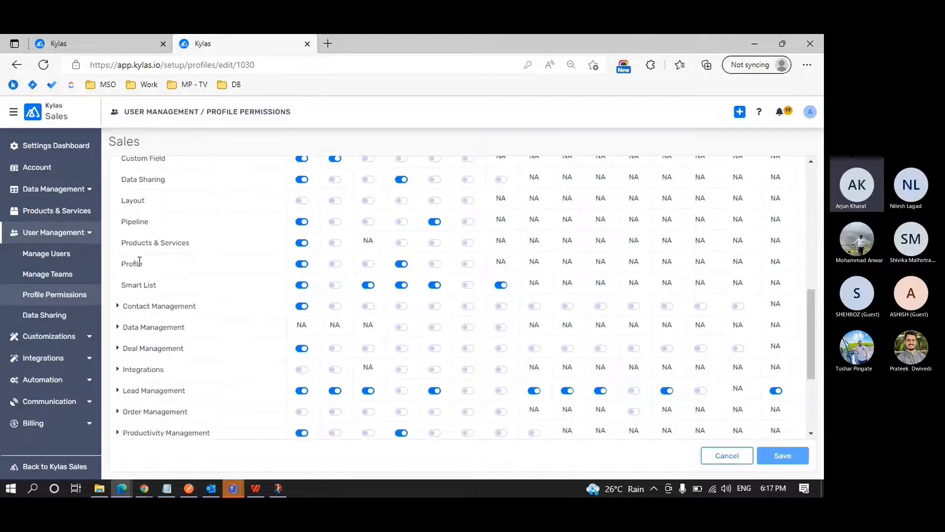
{"action": "left_click_drag", "start_coordinate": [127, 263], "coordinate": [164, 285]}
{"action": "left_click", "coordinate": [165, 285]}
Expand the Integrations group and examine the Lead Capture Forms and Webhook permissions against the access column headings.
{"action": "scroll", "coordinate": [164, 285], "scroll_direction": "down", "scroll_amount": 3}
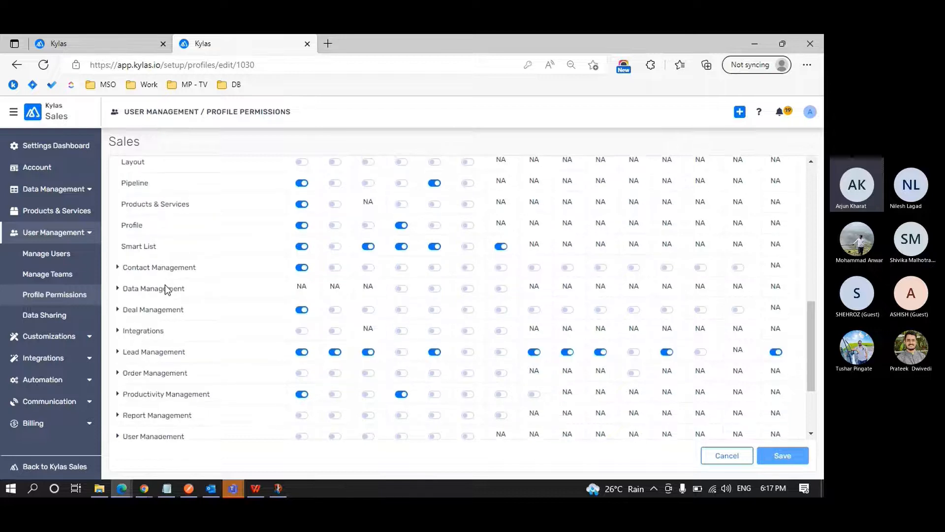
{"action": "scroll", "coordinate": [164, 284], "scroll_direction": "down", "scroll_amount": 2}
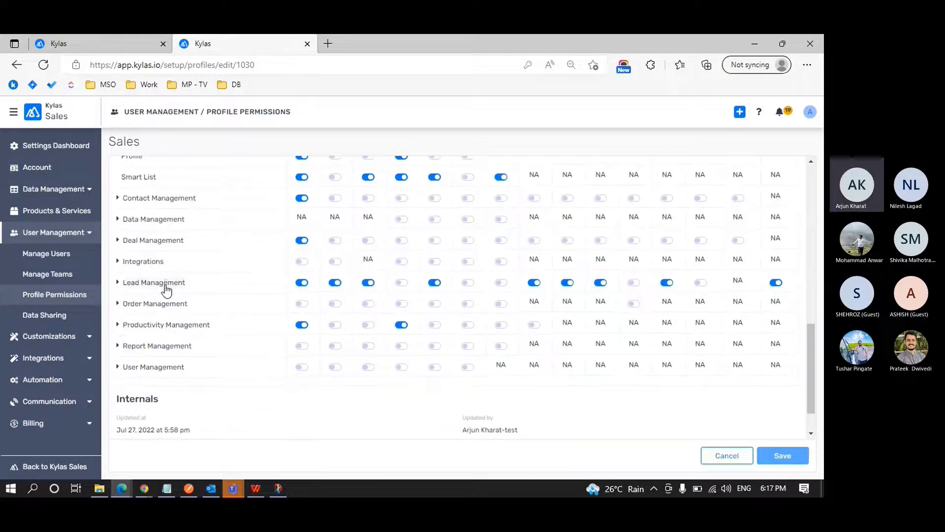
{"action": "scroll", "coordinate": [164, 284], "scroll_direction": "down", "scroll_amount": 1}
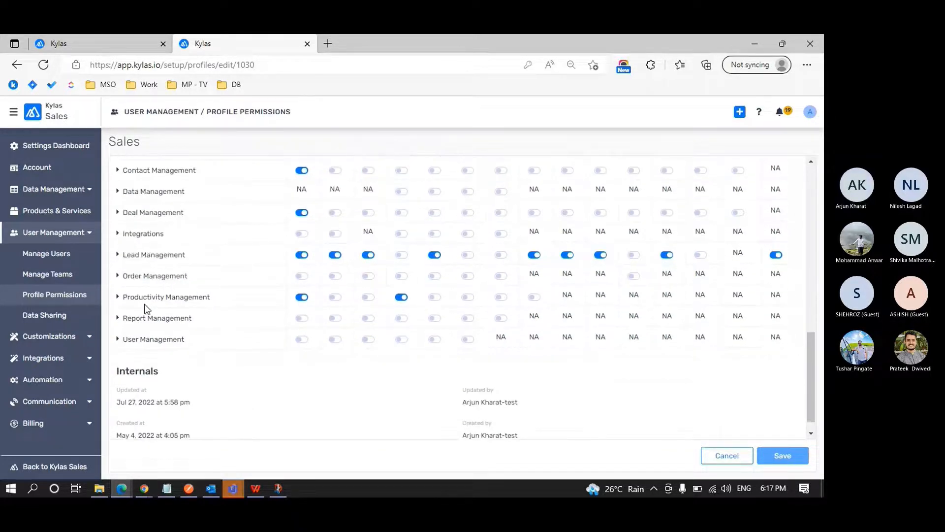
{"action": "scroll", "coordinate": [144, 309], "scroll_direction": "up", "scroll_amount": 1}
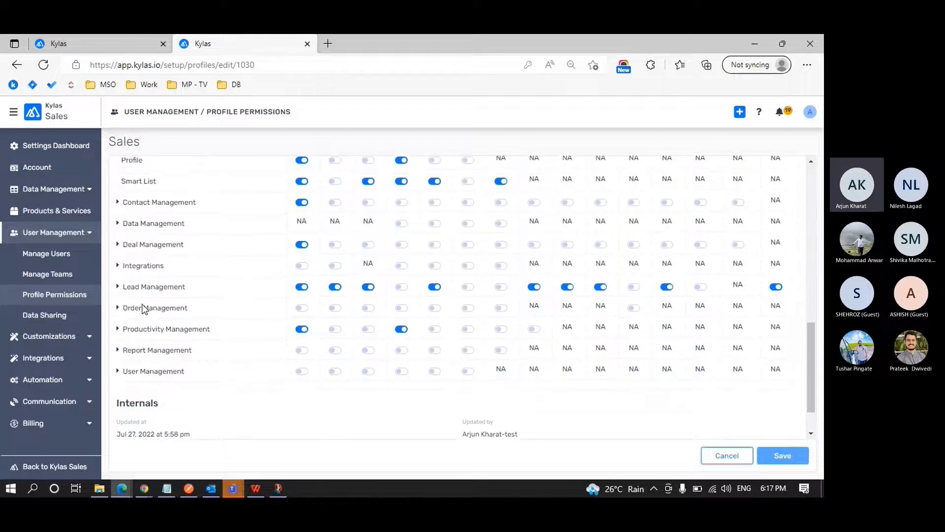
{"action": "left_click", "coordinate": [119, 271]}
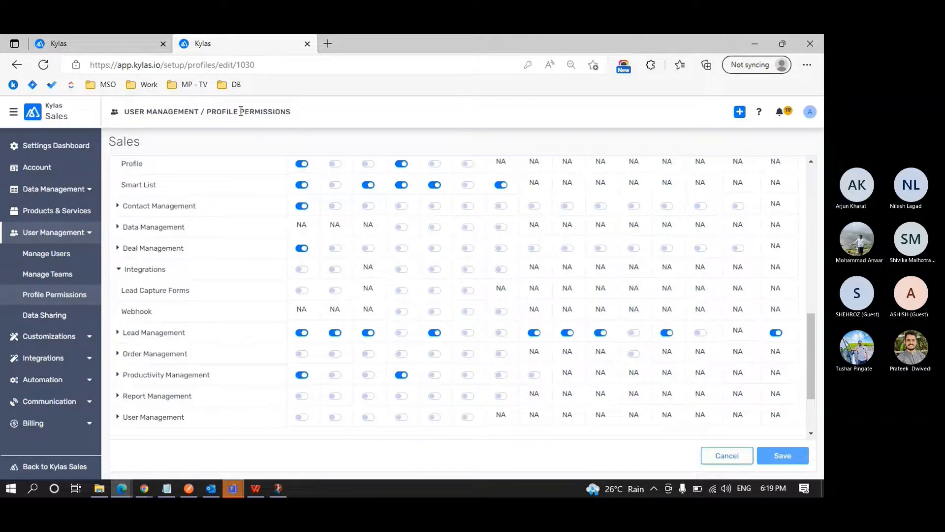
{"action": "scroll", "coordinate": [235, 272], "scroll_direction": "up", "scroll_amount": 3}
{"action": "scroll", "coordinate": [234, 275], "scroll_direction": "up", "scroll_amount": 10}
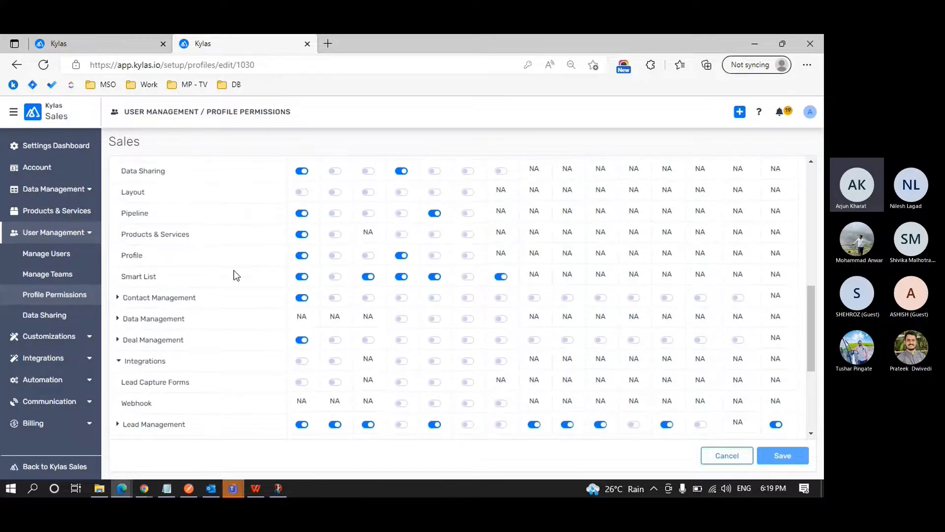
{"action": "scroll", "coordinate": [234, 274], "scroll_direction": "down", "scroll_amount": 10}
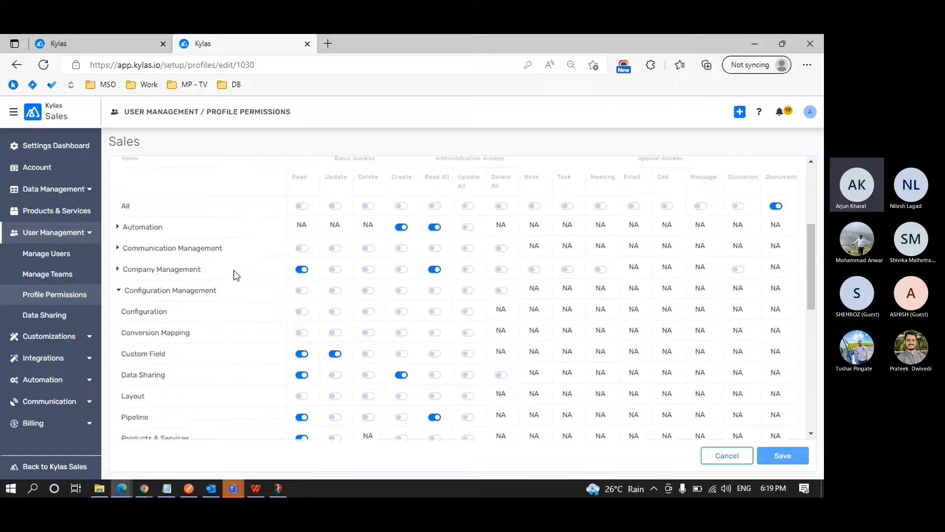
{"action": "scroll", "coordinate": [234, 275], "scroll_direction": "down", "scroll_amount": 8}
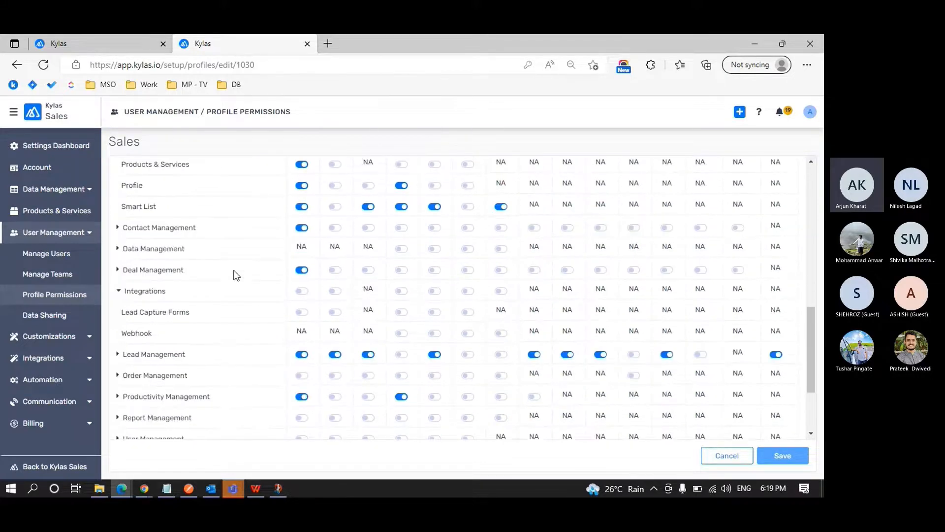